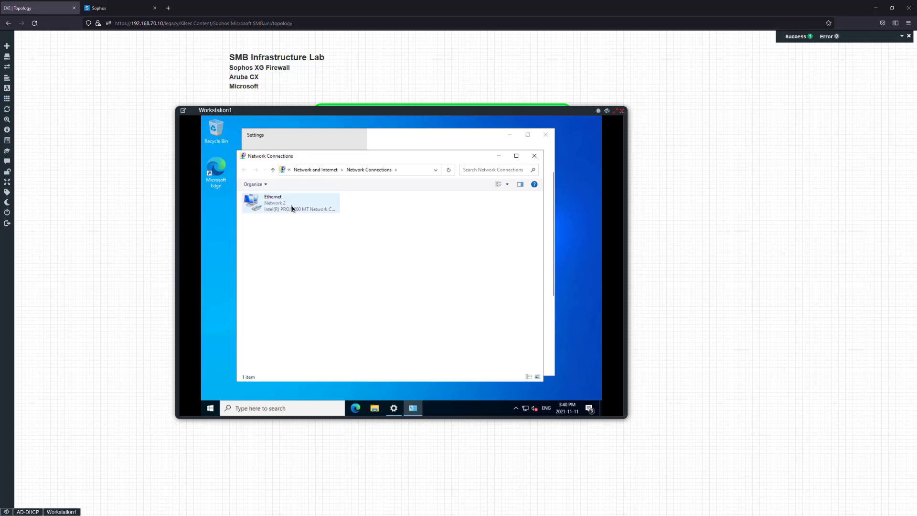
Switch Workstation1's Ethernet IPv4 from static 10.10.20.10 to obtaining IP and DNS automatically
double_click(292, 205)
click(364, 328)
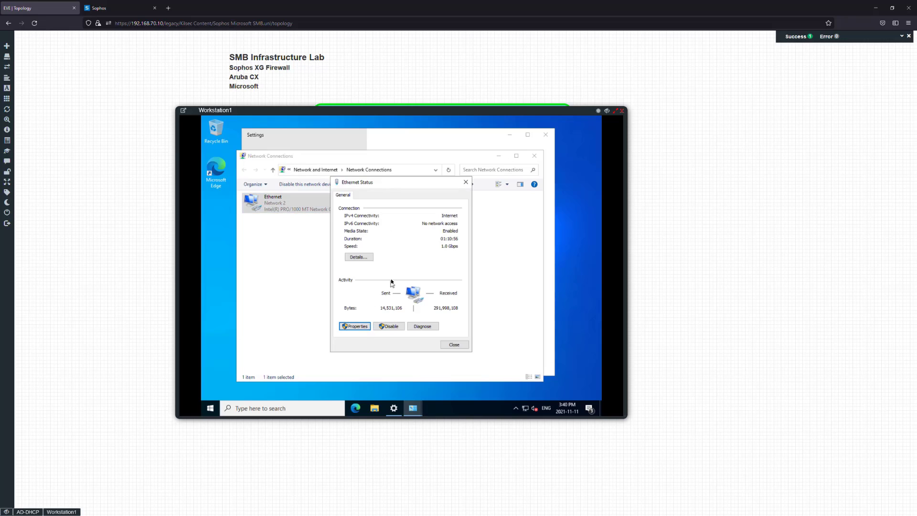
click(385, 272)
double_click(385, 273)
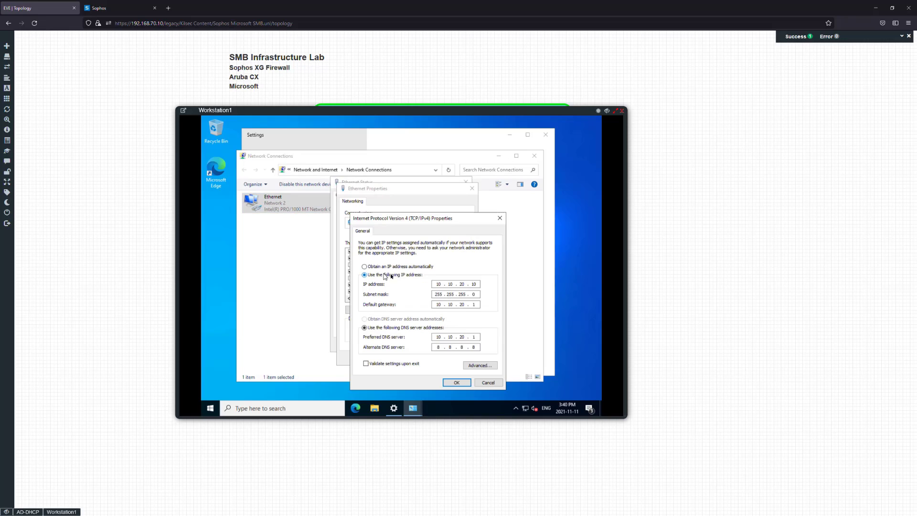
click(394, 268)
click(399, 319)
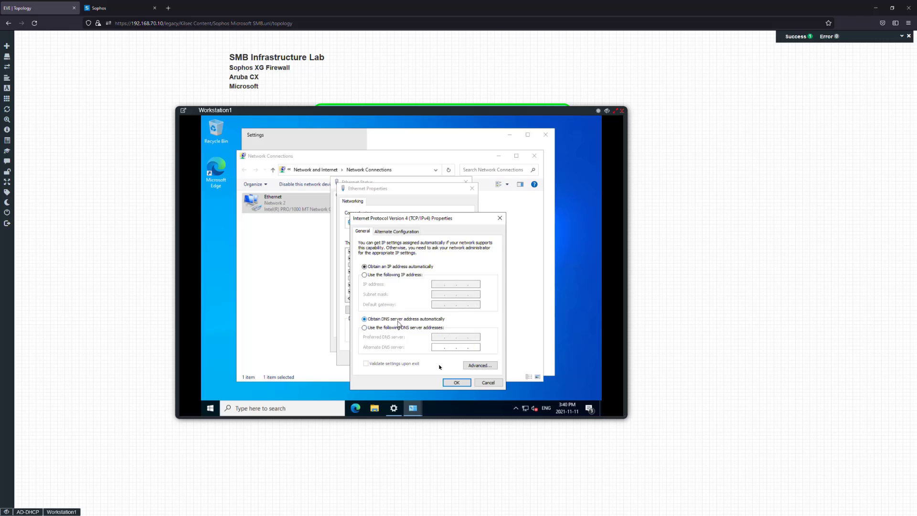
click(456, 382)
click(427, 353)
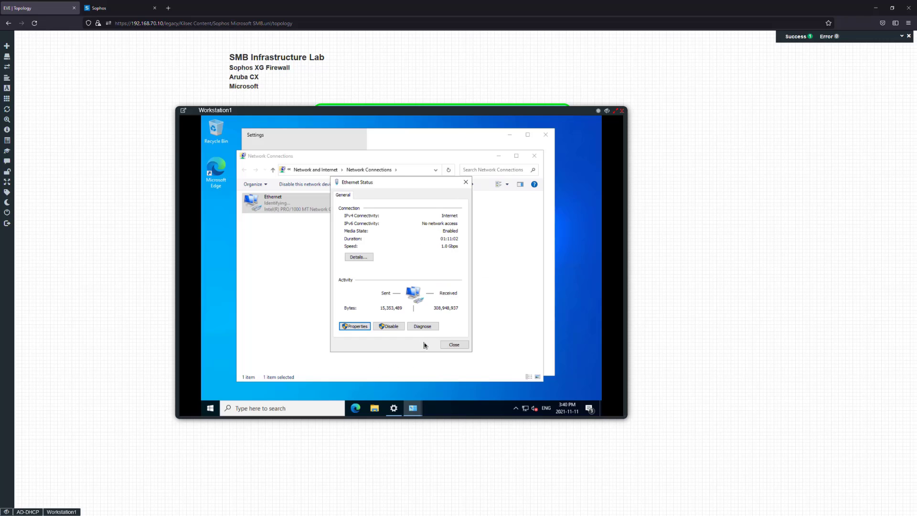
click(452, 344)
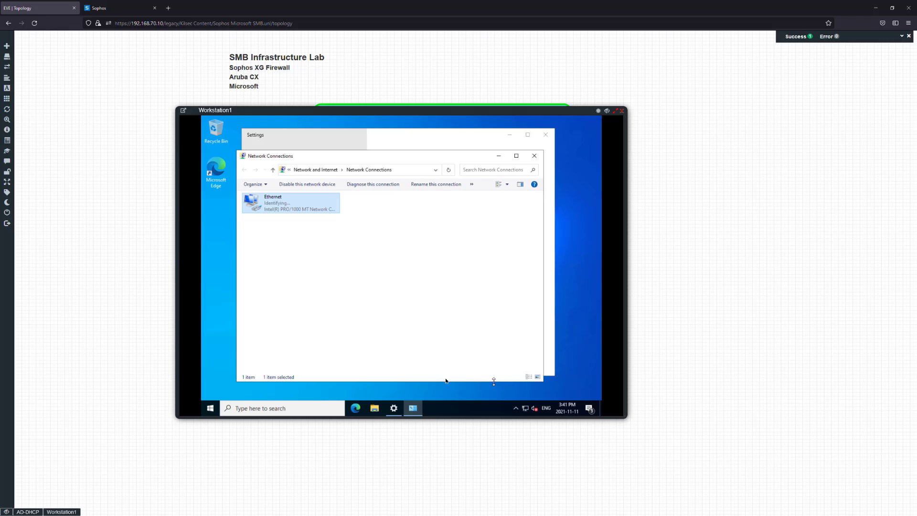
Check Workstation1's network connection status and select the Ethernet adapter
drag(451, 161, 455, 156)
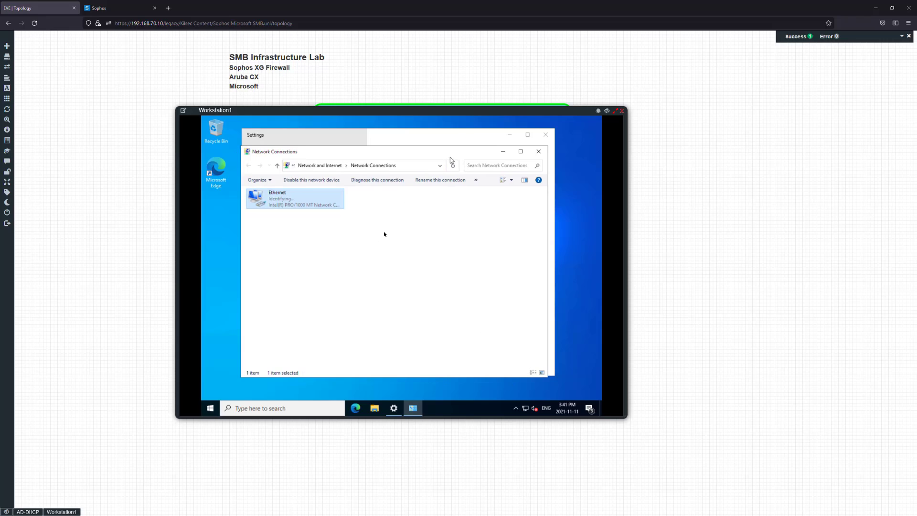
click(526, 409)
click(426, 318)
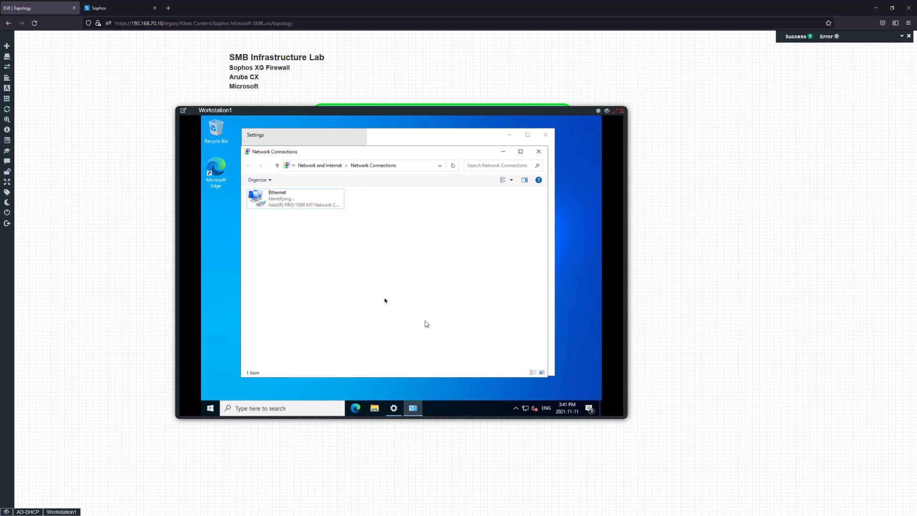
click(525, 409)
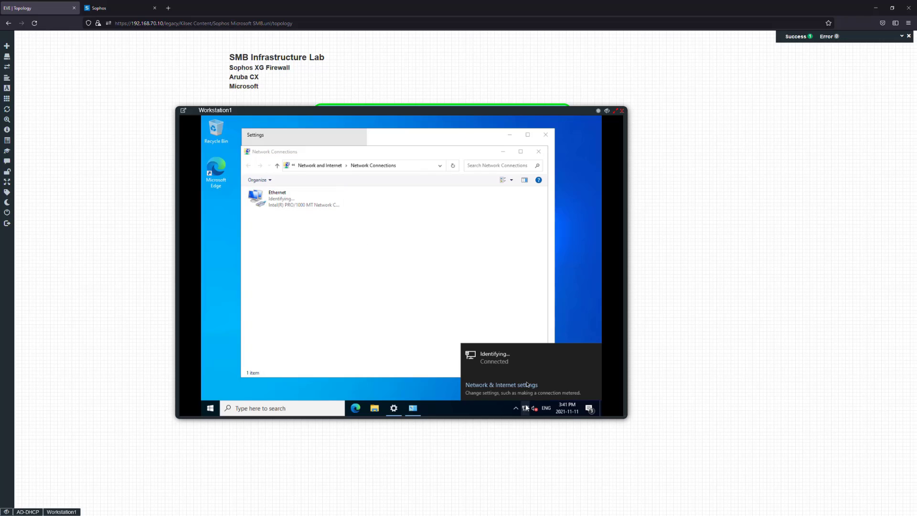
click(277, 206)
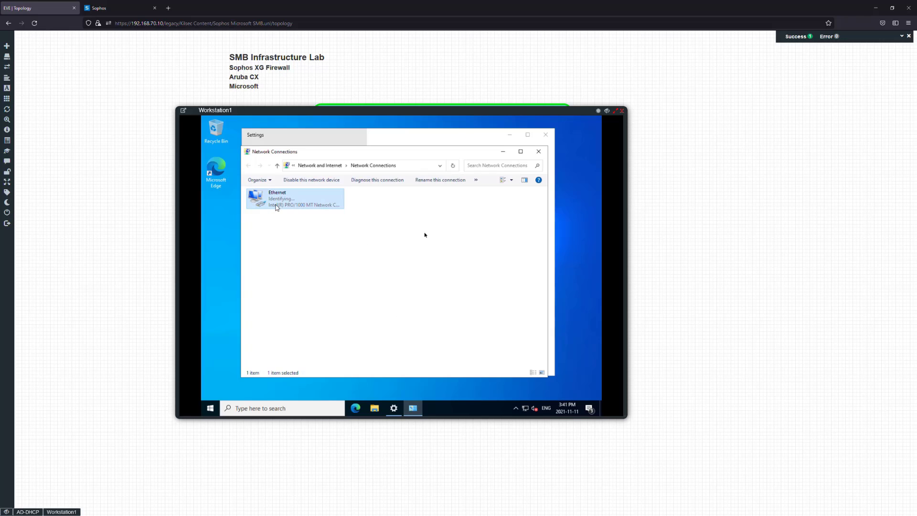
click(282, 408)
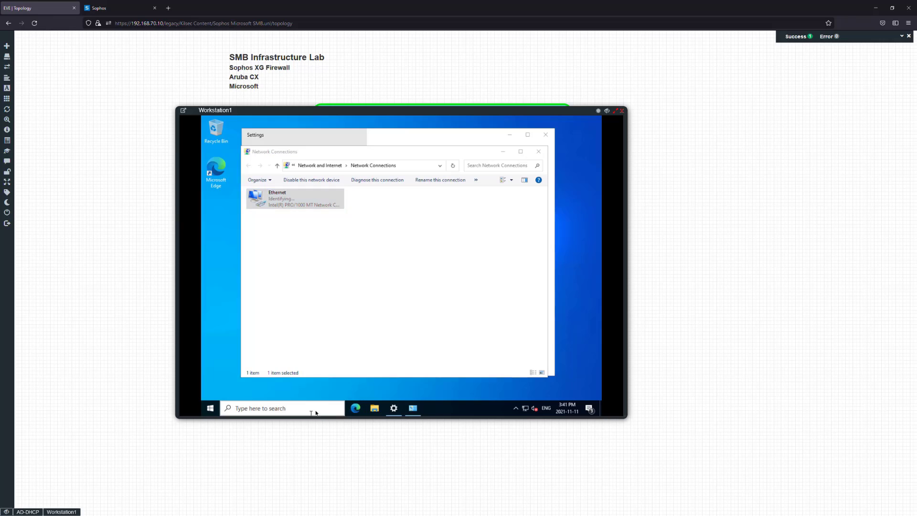
key(Escape)
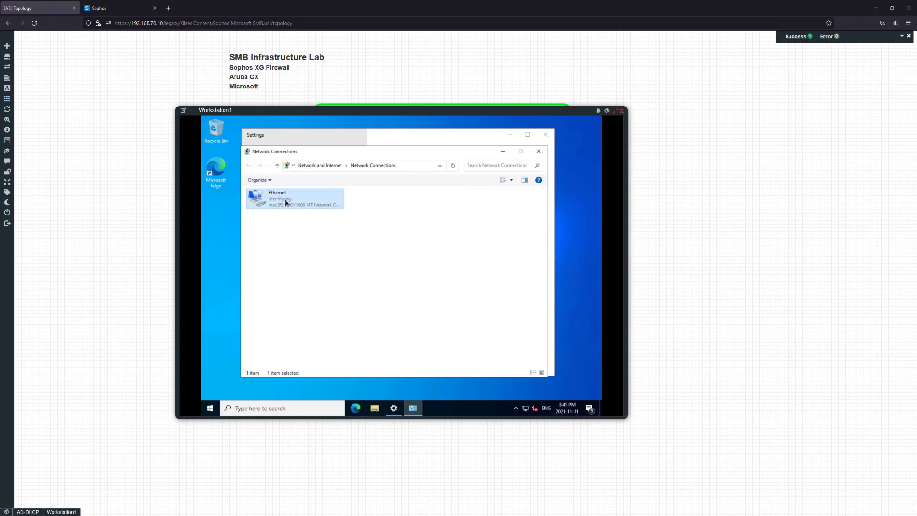
Disable and re-enable the Ethernet adapter, then move the Workstation1 console to the right
right_click(286, 201)
click(310, 206)
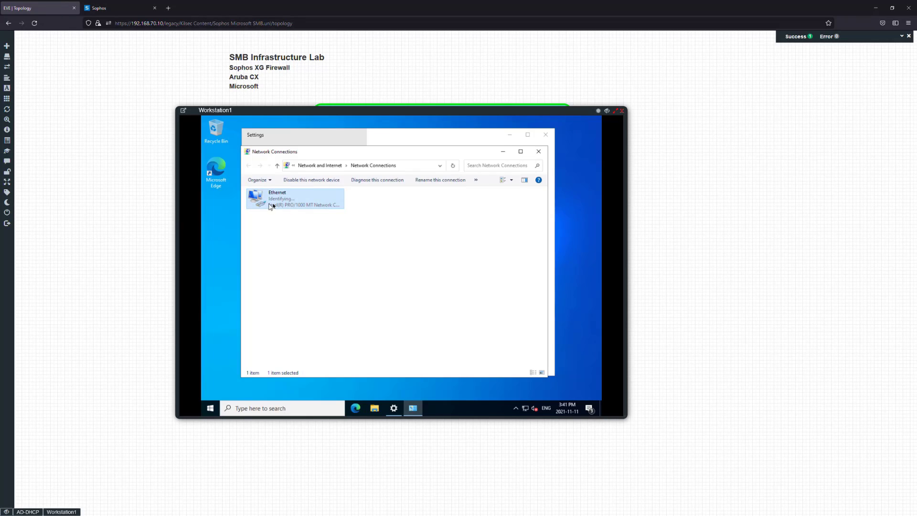
double_click(293, 206)
drag(326, 117, 433, 112)
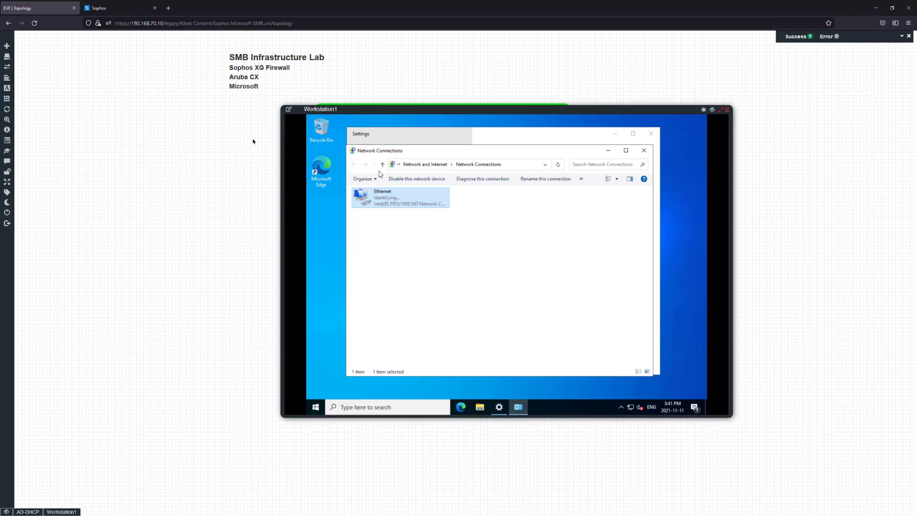
click(128, 23)
Open the DHCP console on AD-DHCP and expand the hq-ad.ad.kilseclab.com server's IPv4 node
key(Escape)
click(31, 511)
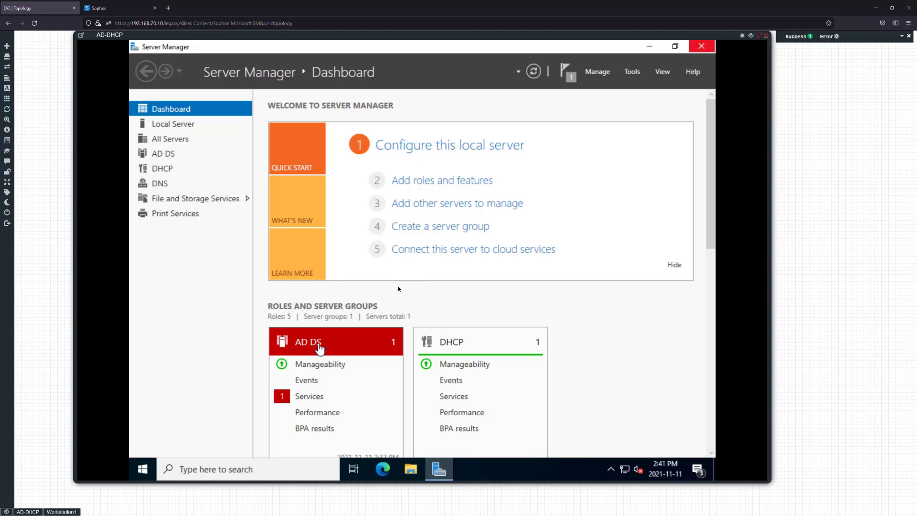
click(632, 71)
click(554, 201)
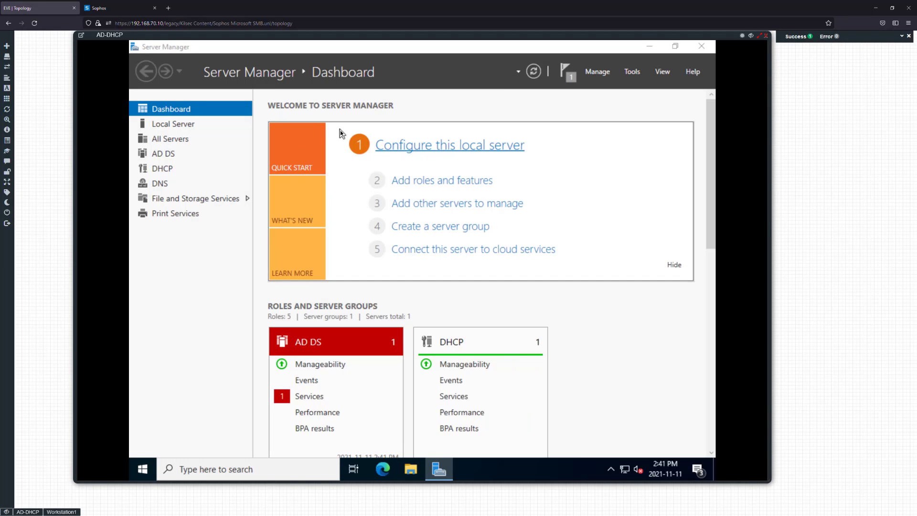
click(179, 142)
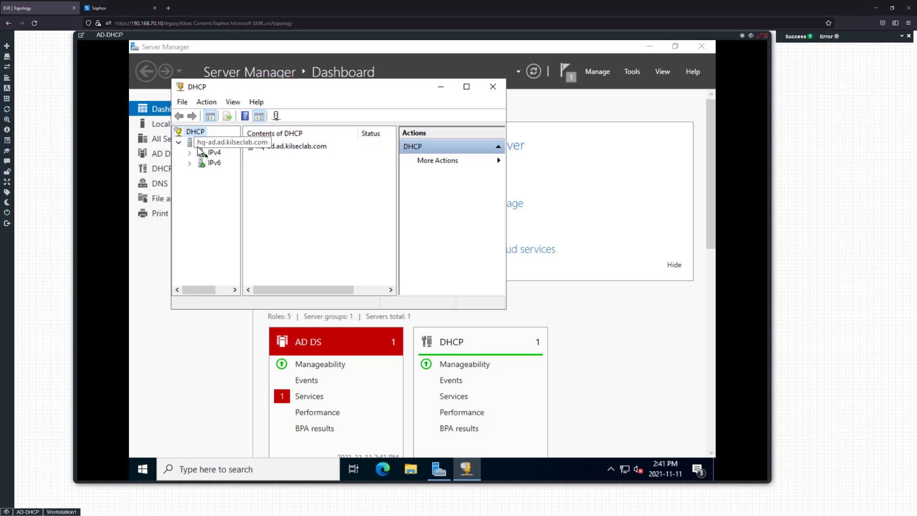
click(193, 153)
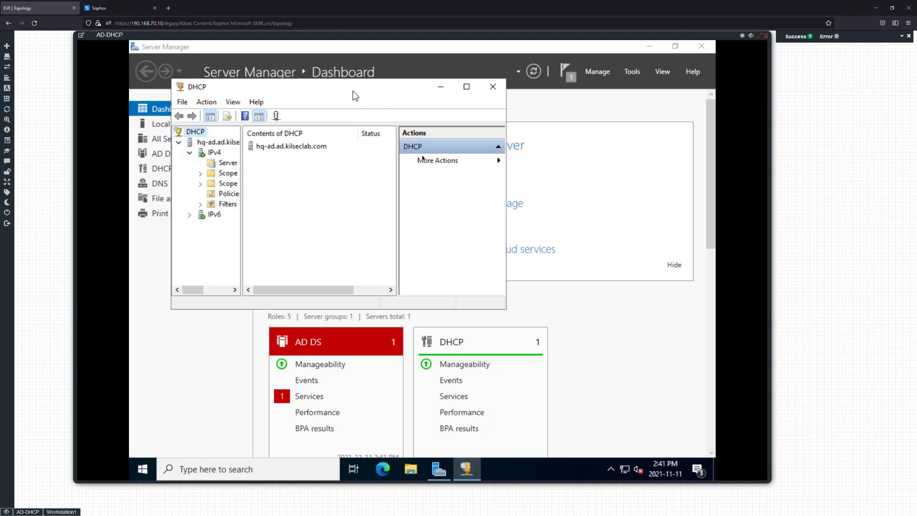
click(466, 86)
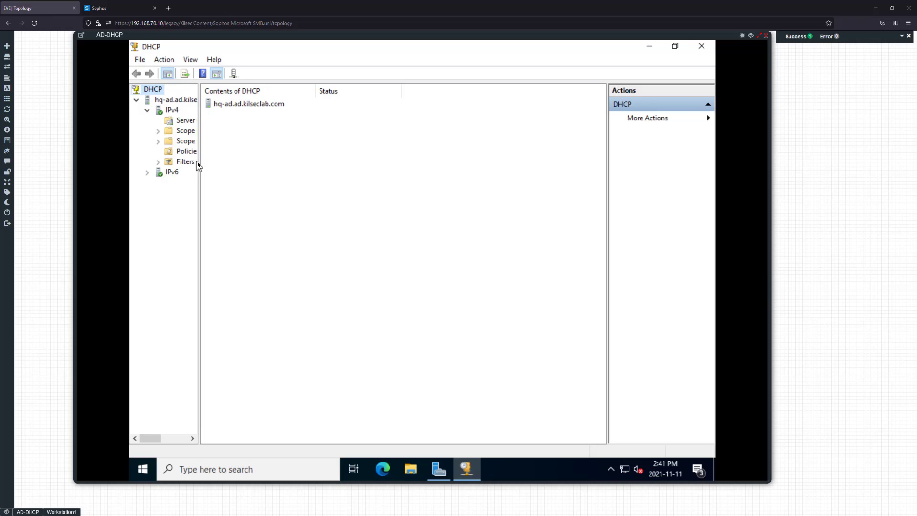
drag(199, 165, 297, 164)
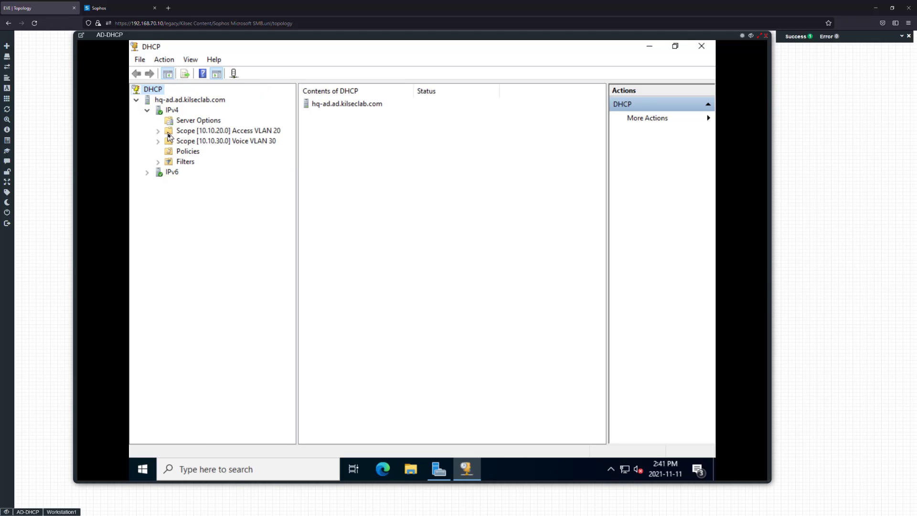
Show Scope [10.10.20.0] Access VLAN 20 leases with 10.10.20.30, then check the Sophos relay tab
click(158, 130)
click(216, 140)
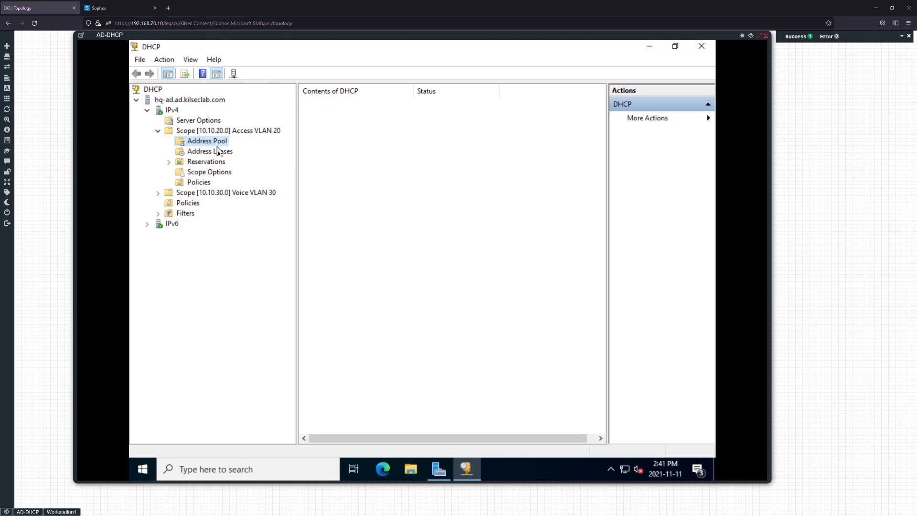
click(218, 152)
click(372, 105)
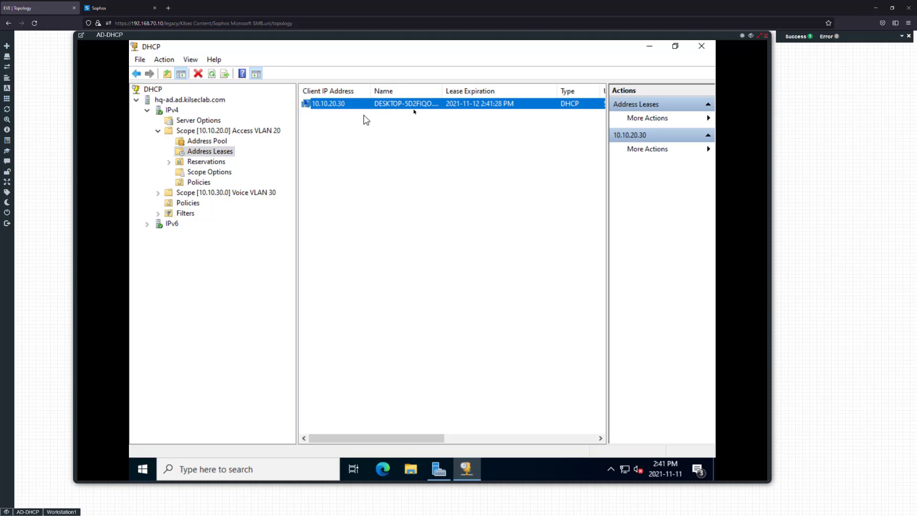
click(105, 8)
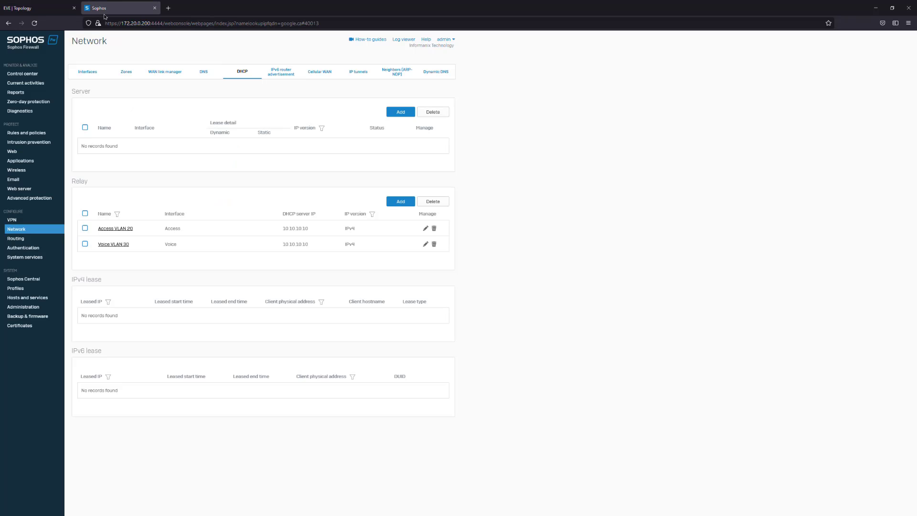
click(33, 9)
click(58, 512)
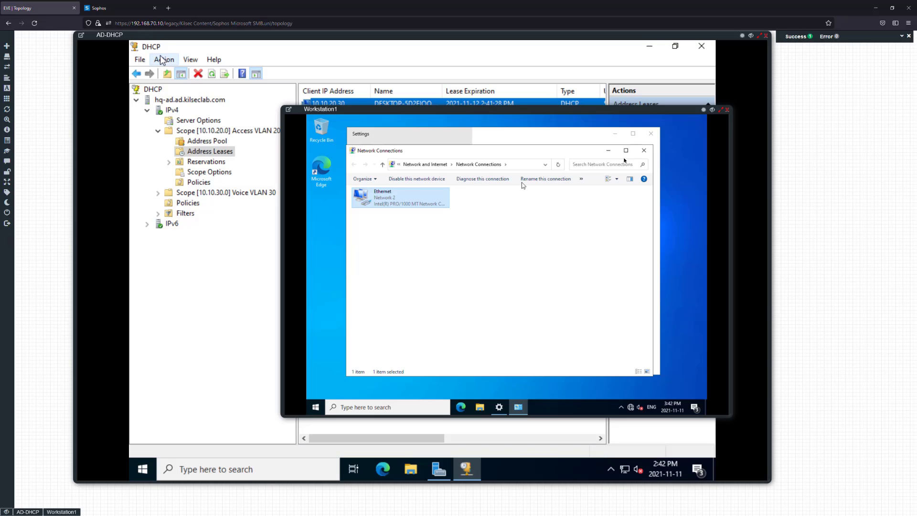
Close the Network Connections and Network and Sharing Center windows and check network status
click(643, 150)
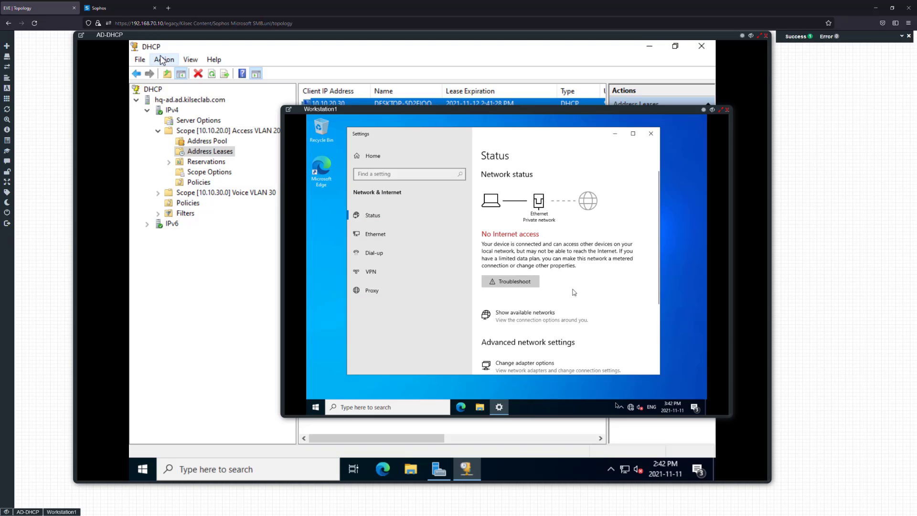
click(397, 415)
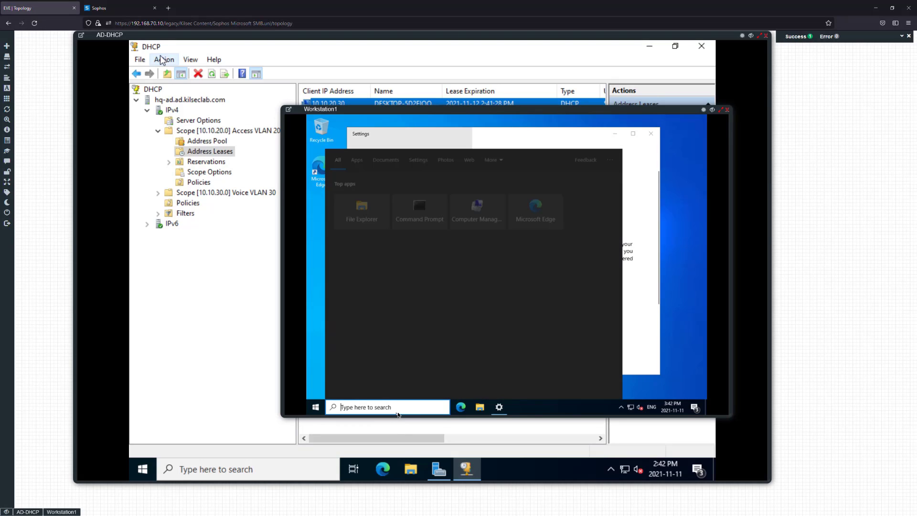
click(635, 364)
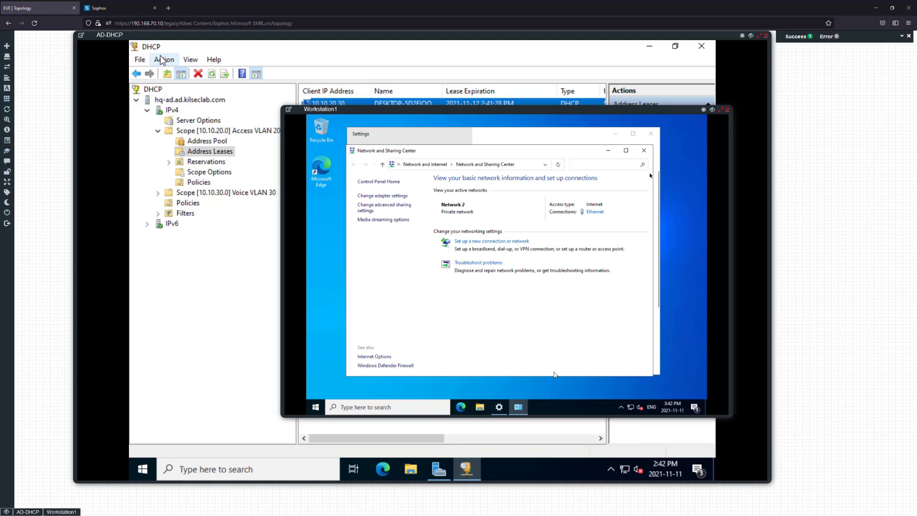
click(647, 146)
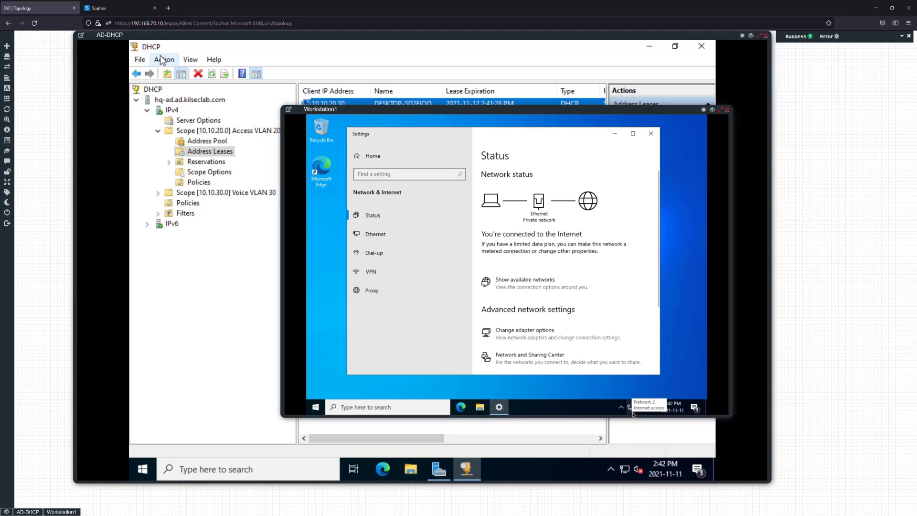
click(631, 410)
In a Command Prompt, ping google.ca twice, each failing with 'could not find host'
click(398, 405)
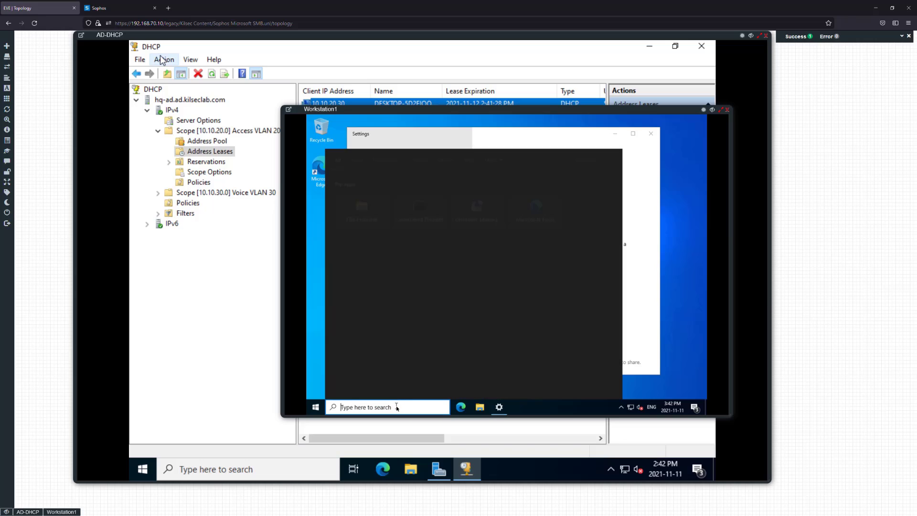
text(cmd)
key(Return)
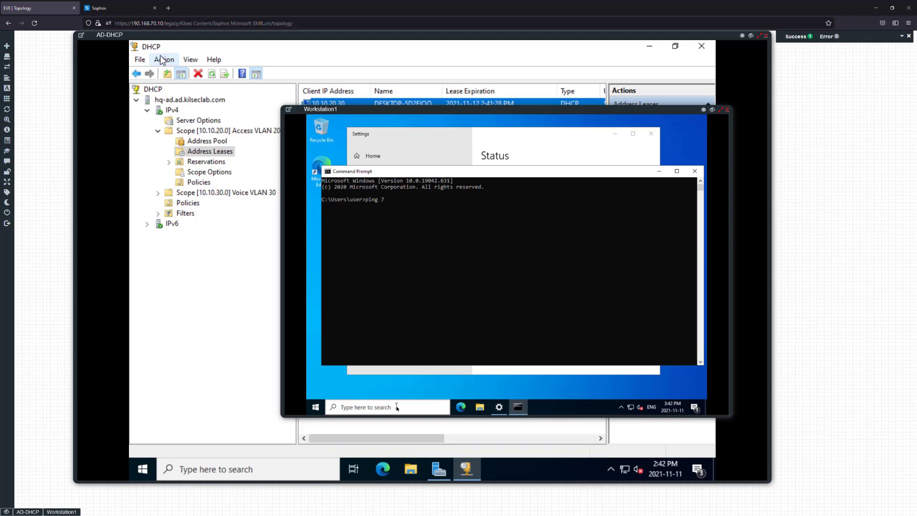
text(a)
key(Return)
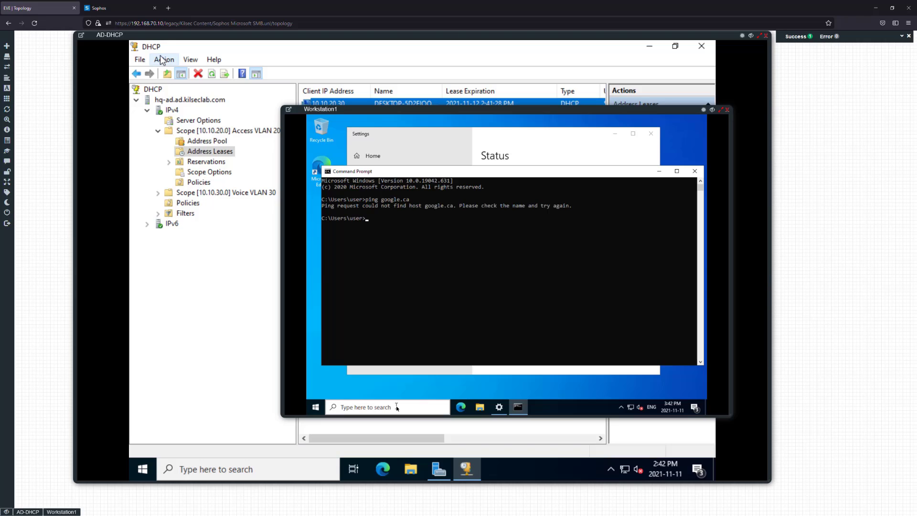
key(Up)
key(Return)
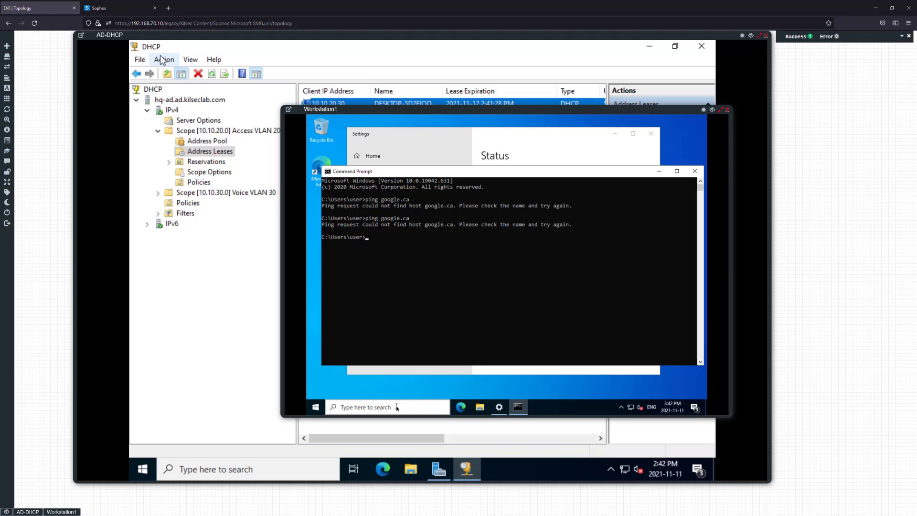
Run ipconfig /all and highlight the ad.kilseclab.com suffix, DHCP enabled, DHCP server 10.10.10.10, DNS servers
text(ipconfig /all)
key(Return)
drag(445, 257, 497, 258)
click(492, 281)
drag(442, 273, 516, 296)
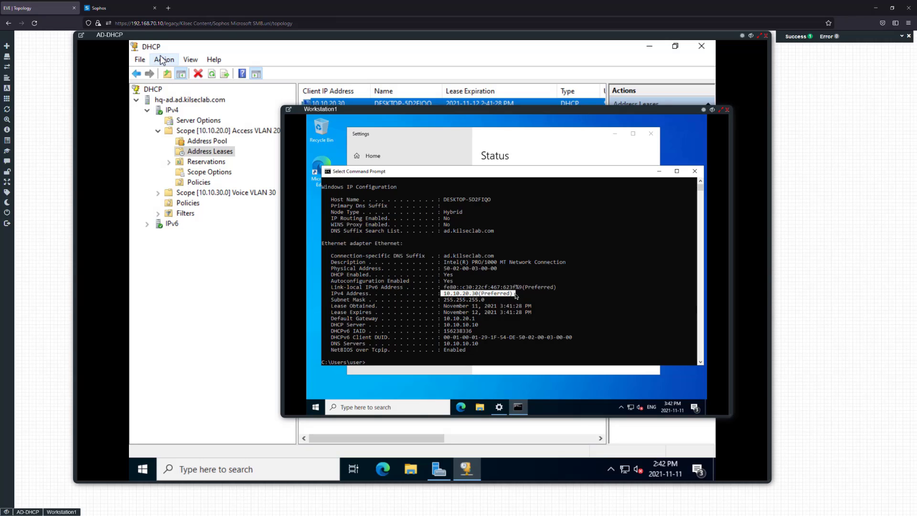
drag(442, 323, 491, 325)
click(490, 325)
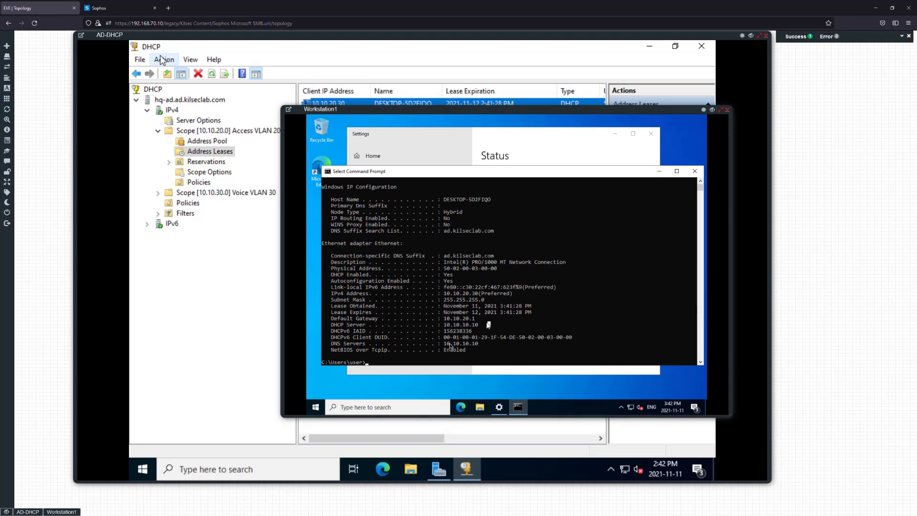
drag(444, 344, 490, 339)
click(490, 348)
Ping 8.8.8.8 successfully, then rerun ping google.ca, which still fails to resolve
text(ping 8.8.8.)
key(Return)
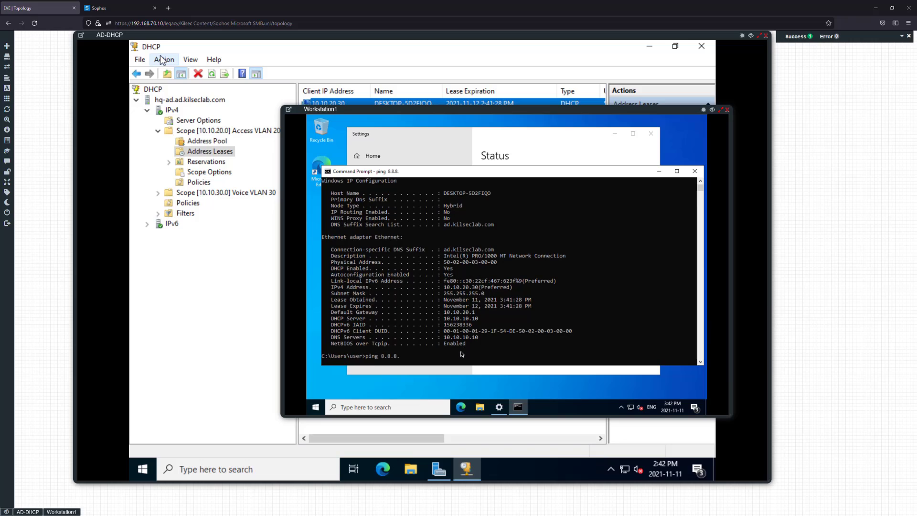
key(ctrl+c)
key(Up)
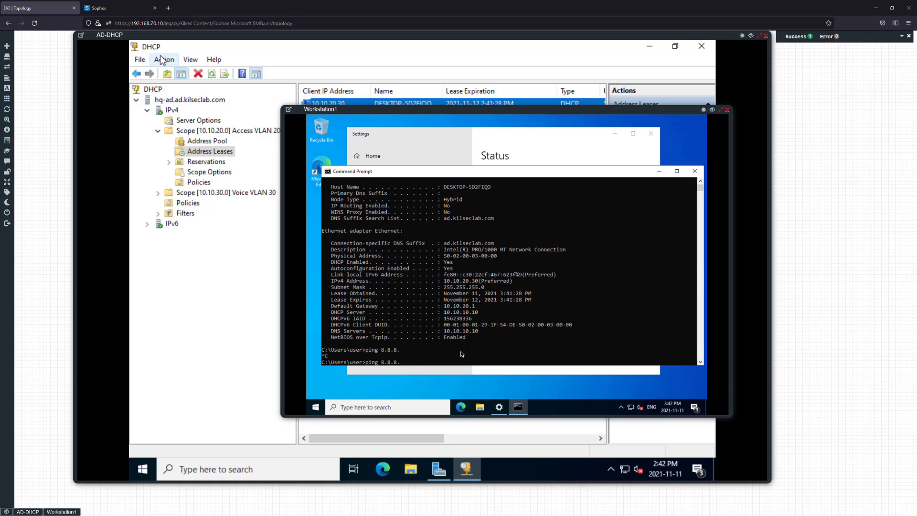
text(8)
key(Return)
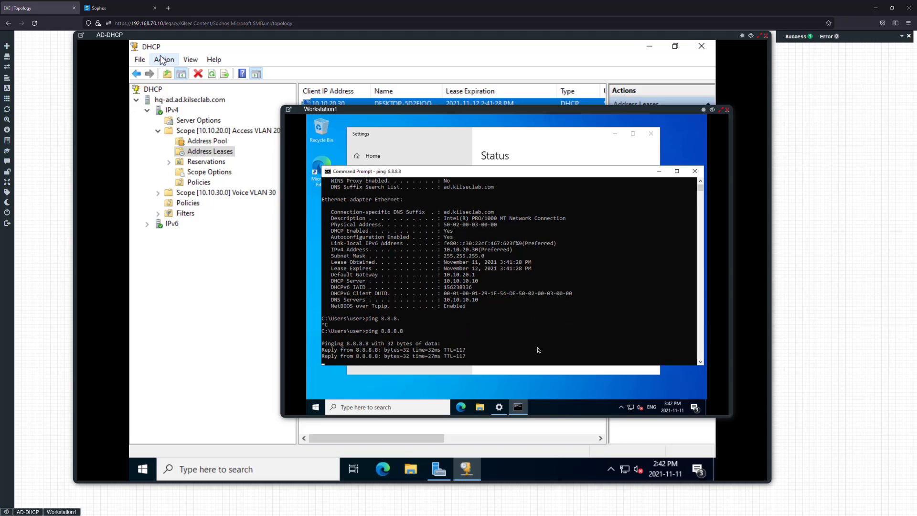
key(ctrl+c)
key(Up)
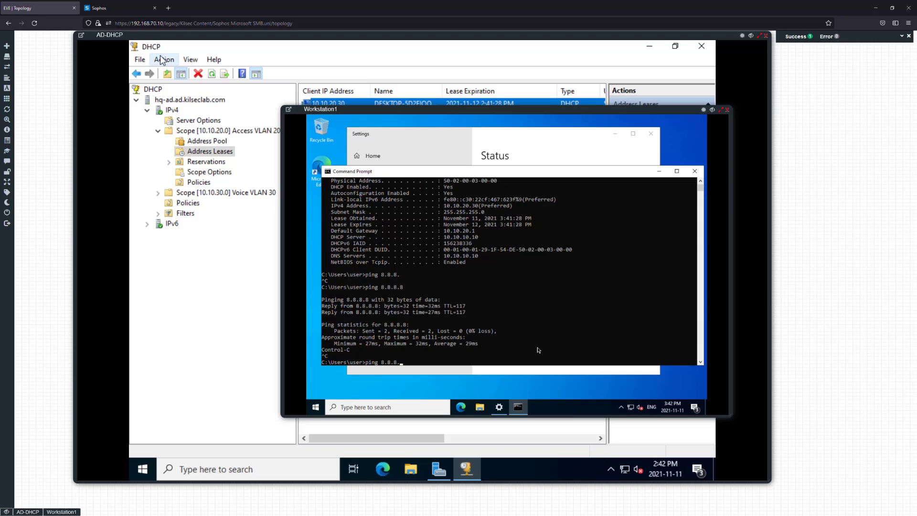
key(Up)
key(Up)
key(Return)
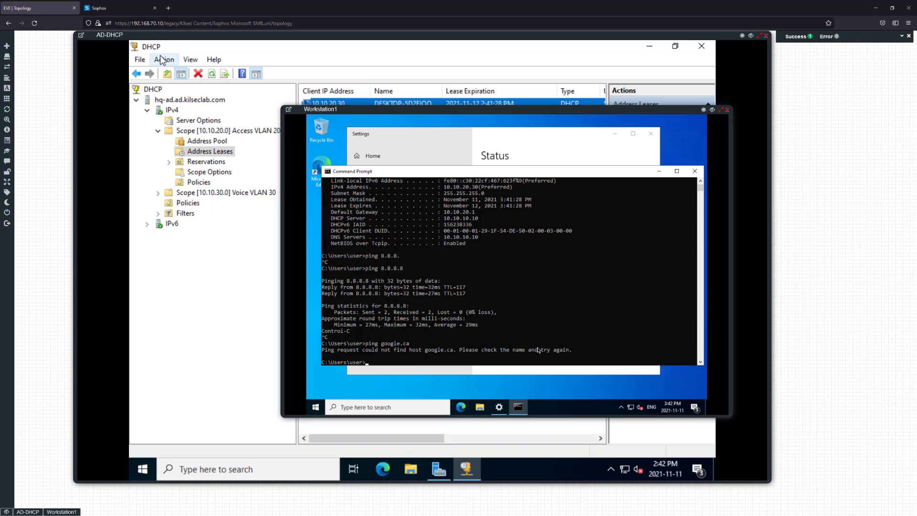
Close Command Prompt and the Workstation1 console, then view the Access VLAN 20 address pool
click(694, 171)
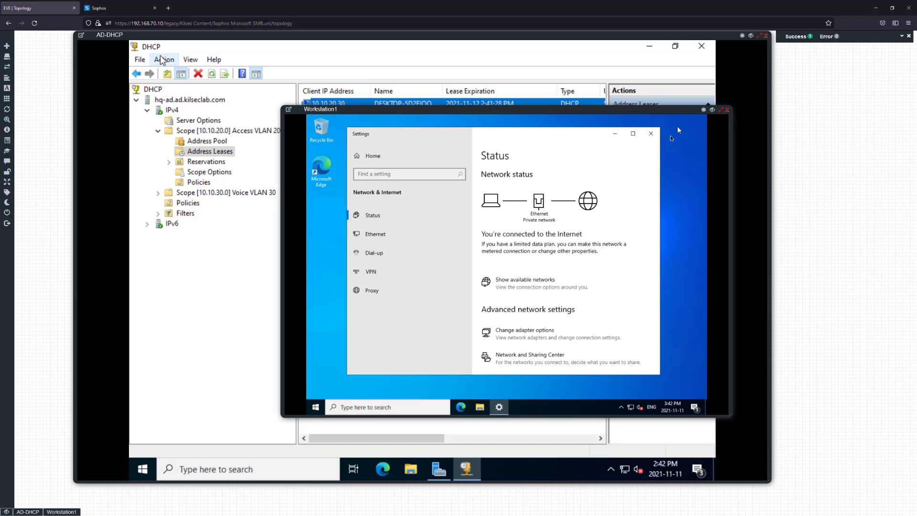
click(727, 109)
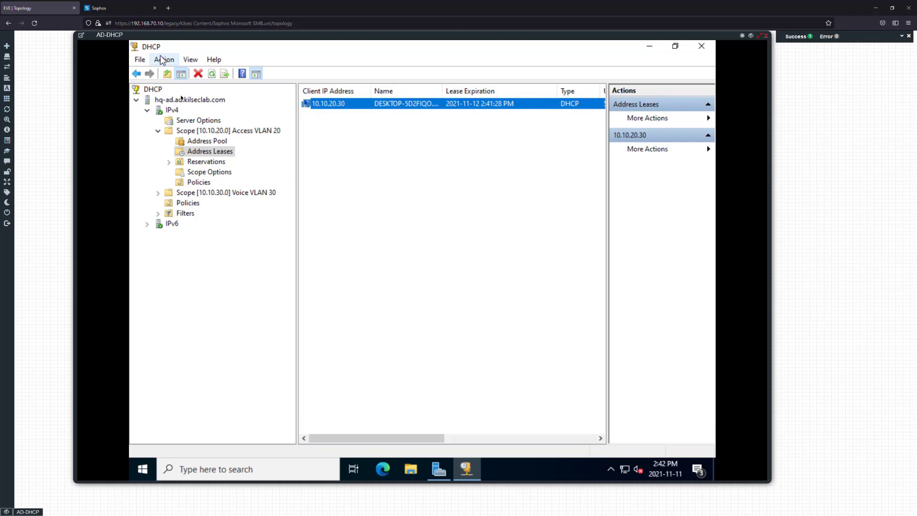
click(203, 141)
Check Sophos DHCP relays for VLAN 20 and 30 to 10.10.10.10, then launch DNS Manager on AD-DHCP
click(123, 8)
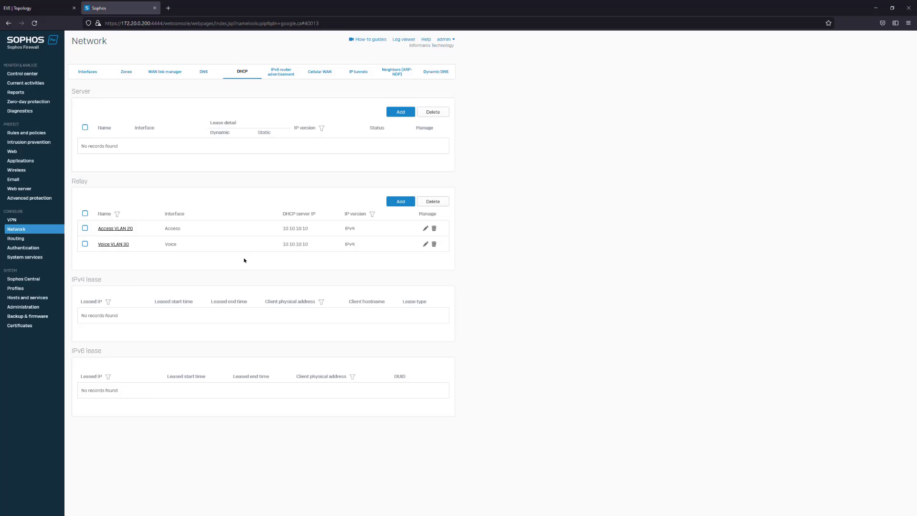
key(ctrl+shift+Tab)
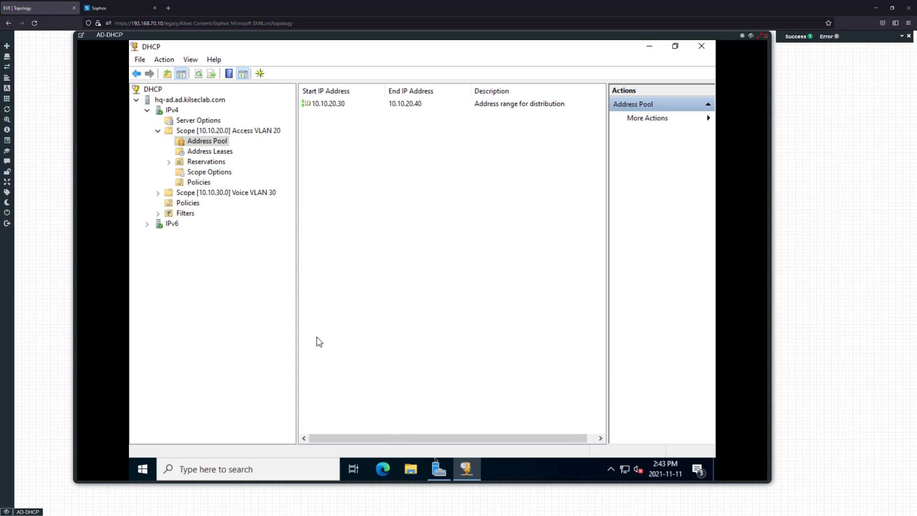
click(438, 469)
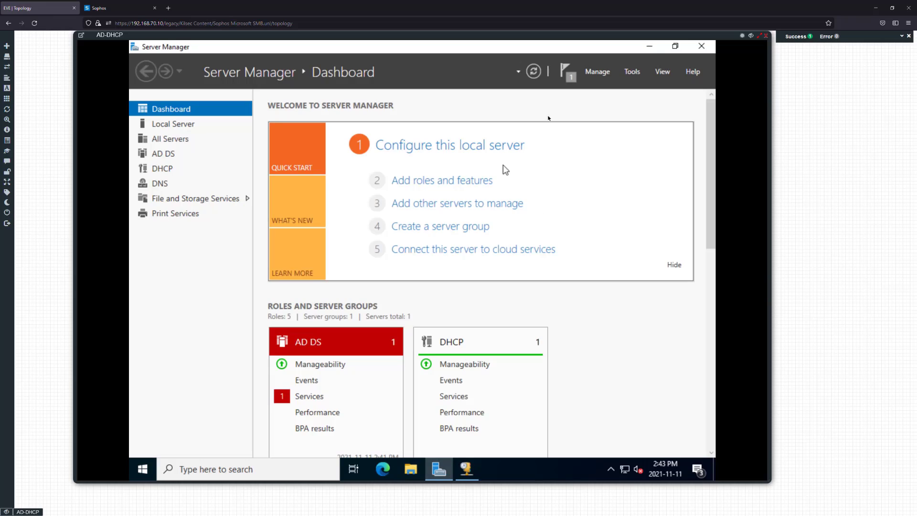
click(631, 72)
click(549, 213)
Browse HQ-AD's forward lookup zones, viewing _msdcs.ad.kilseclab.com and ad.kilseclab.com records
click(192, 132)
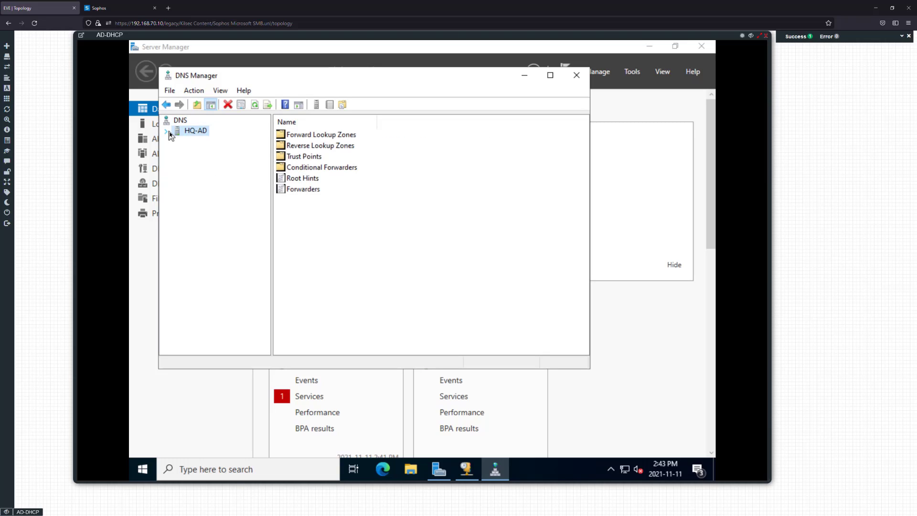
click(167, 132)
double_click(185, 142)
click(225, 151)
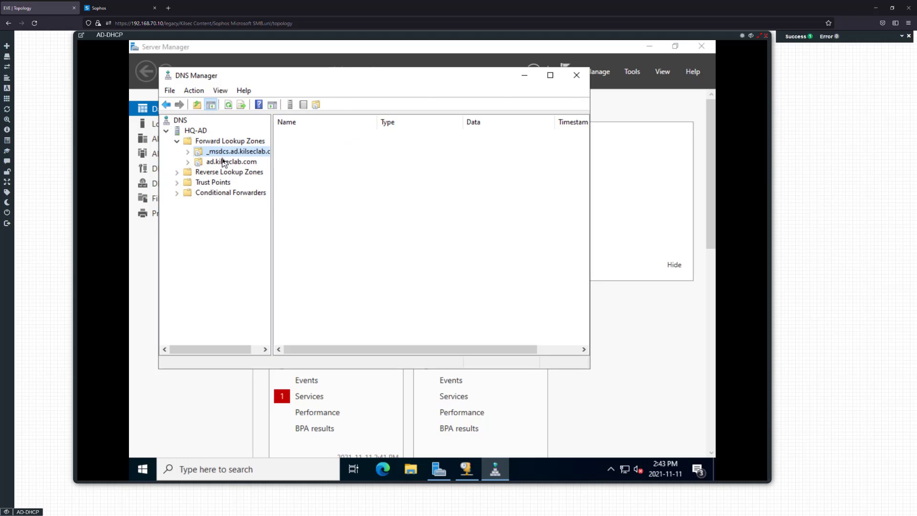
click(231, 161)
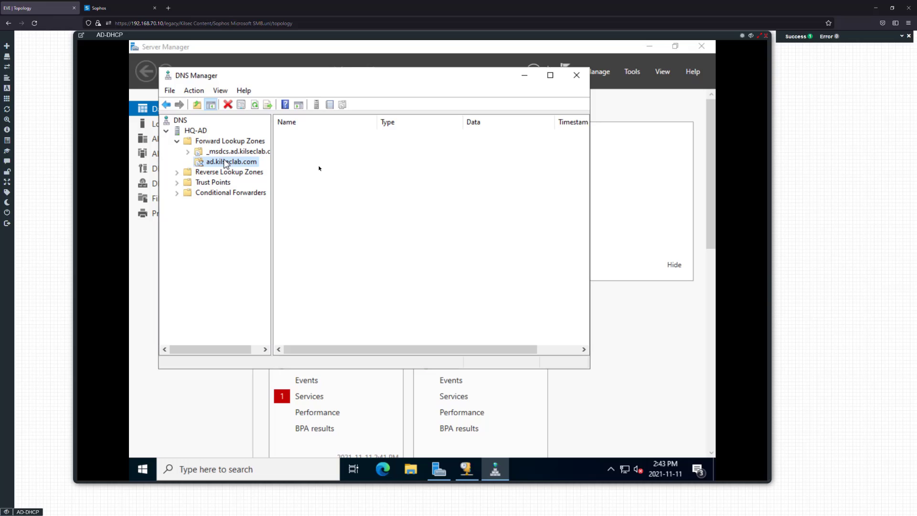
right_click(325, 254)
click(358, 264)
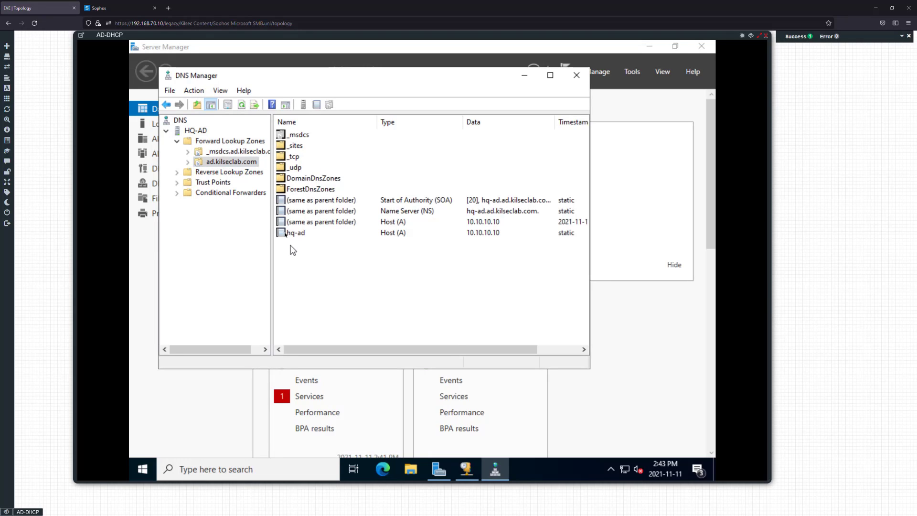
Add 1.1.1.1 as a DNS forwarder beside 8.8.8.8 in HQ-AD's server properties and apply
right_click(200, 133)
click(233, 287)
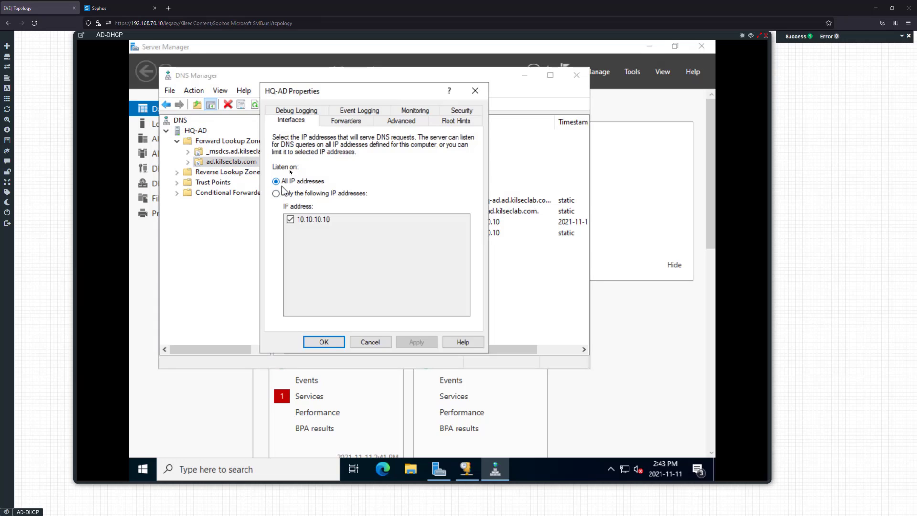
click(346, 122)
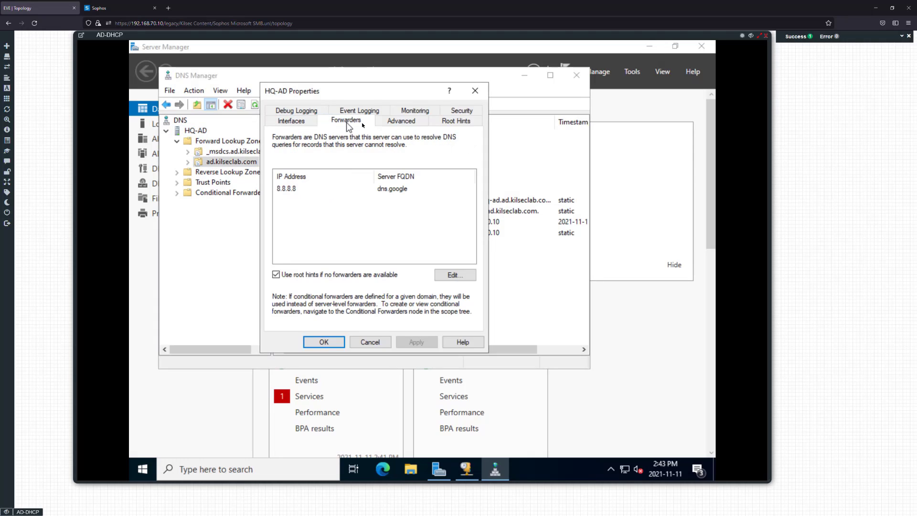
click(454, 275)
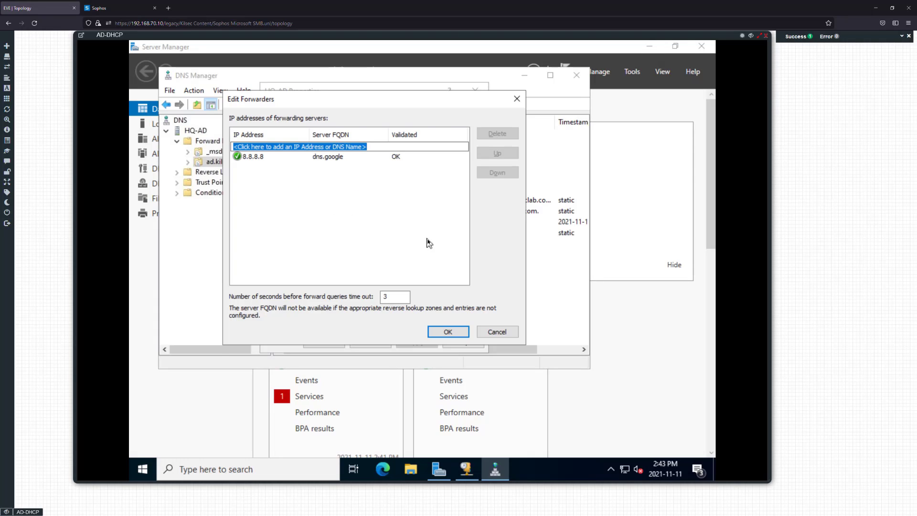
text(1.1.1.1)
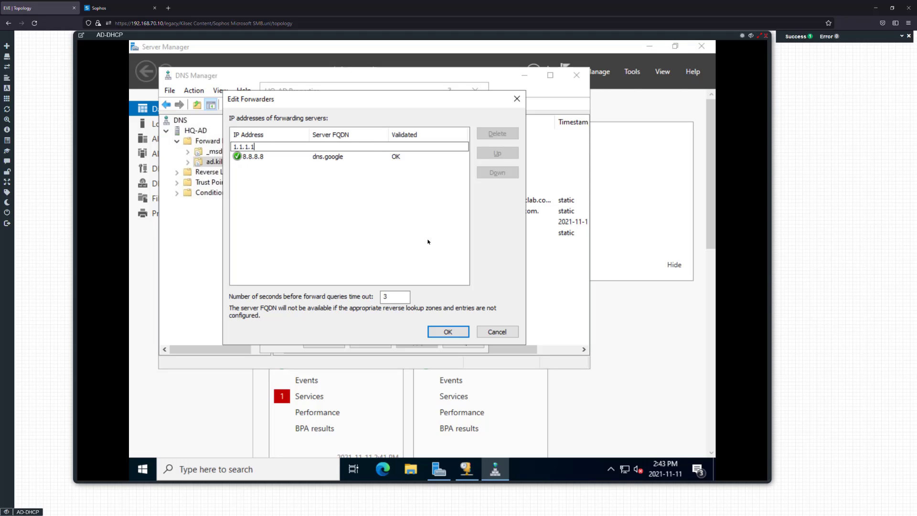
key(Return)
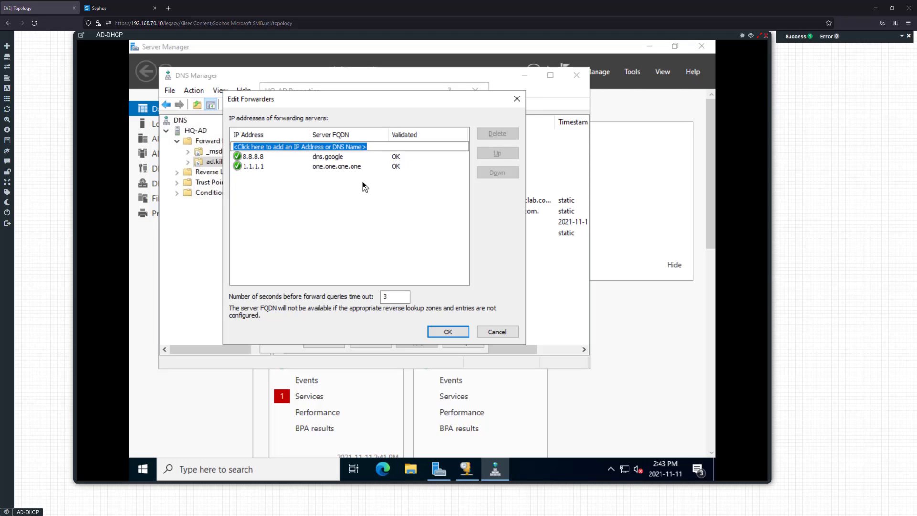
click(451, 331)
click(417, 342)
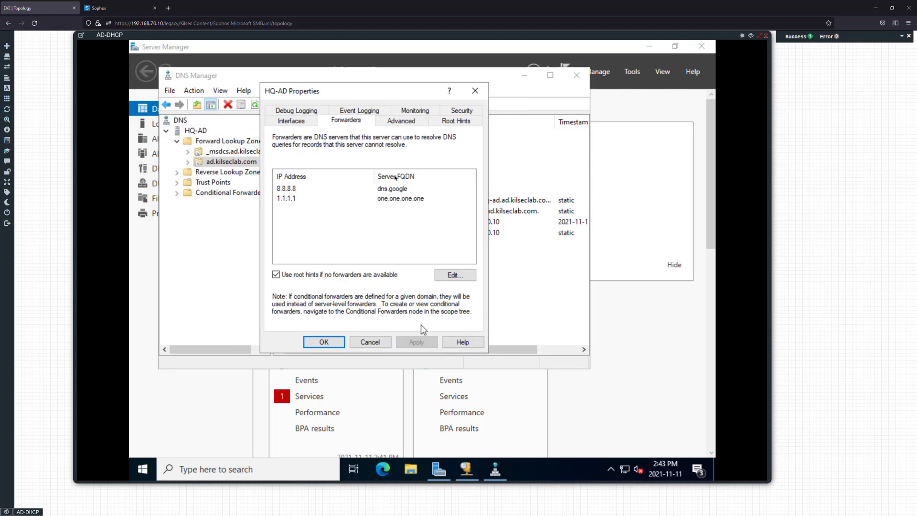
click(324, 342)
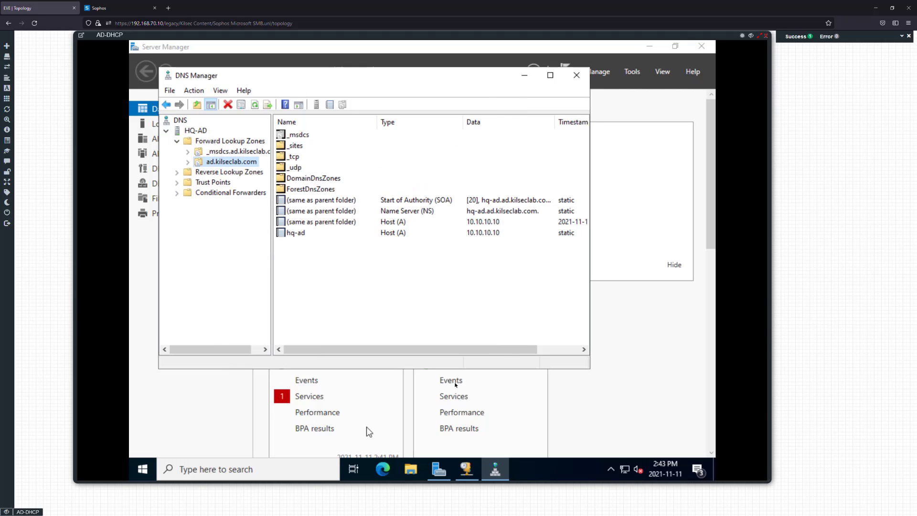
Open a Command Prompt on AD-DHCP by searching cmd
click(294, 471)
text(cmd)
key(Return)
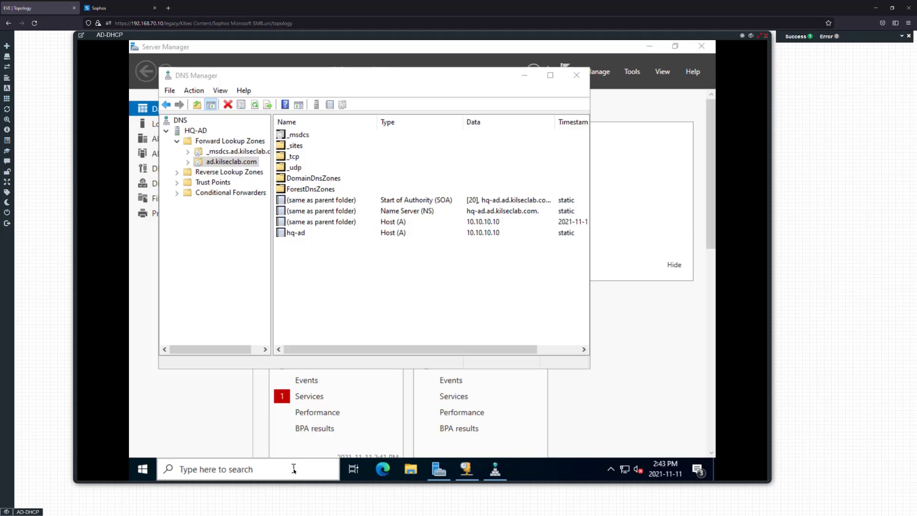
Ping google.ca from AD-DHCP with 0% loss, then minimise its console to show the topology
text(ping google.ca)
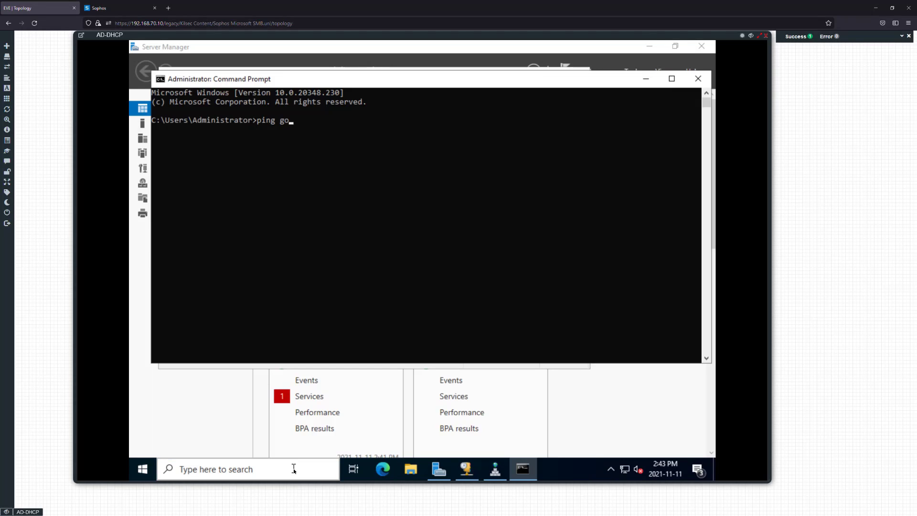
key(Return)
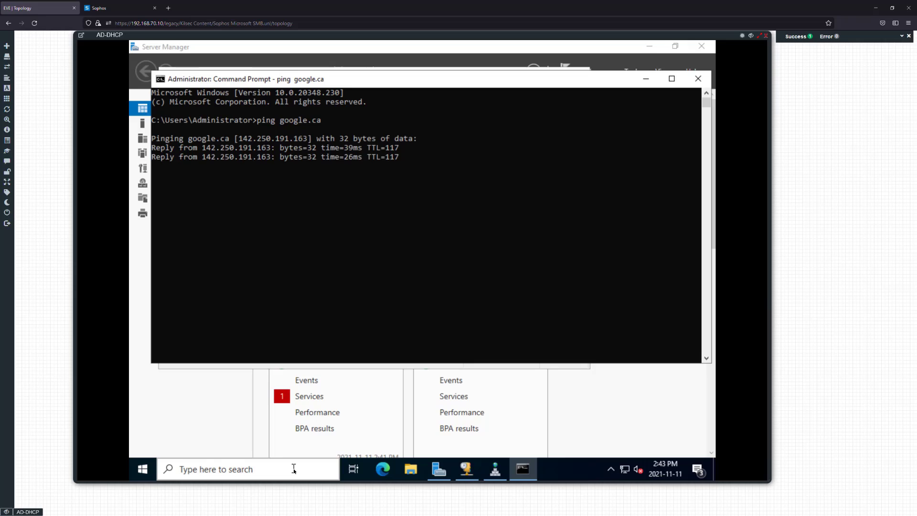
key(ctrl+c)
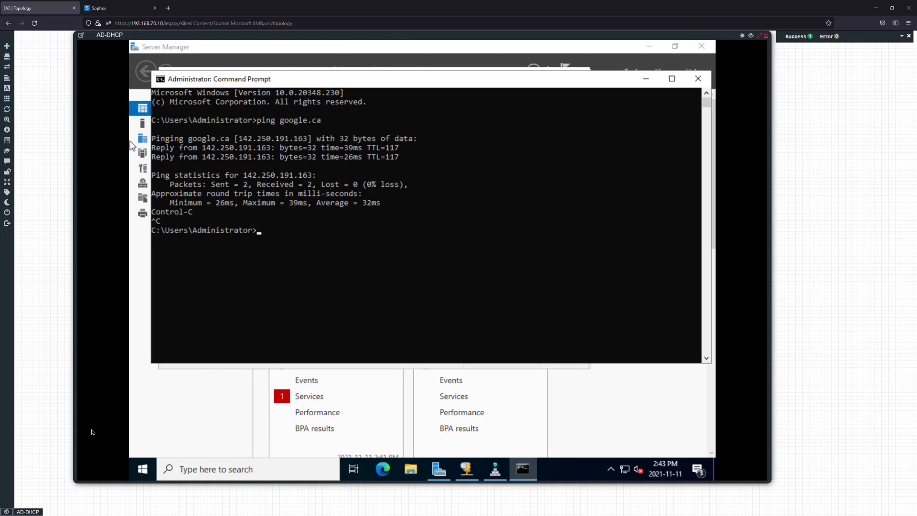
click(751, 36)
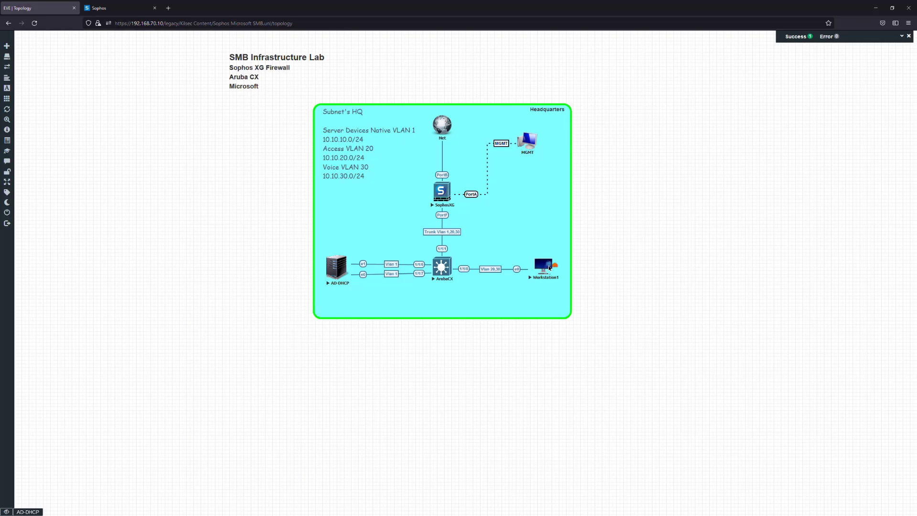
On Workstation1, open Command Prompt and ping google.ca, fixing the 'google,.ca' typo; it still fails
click(549, 268)
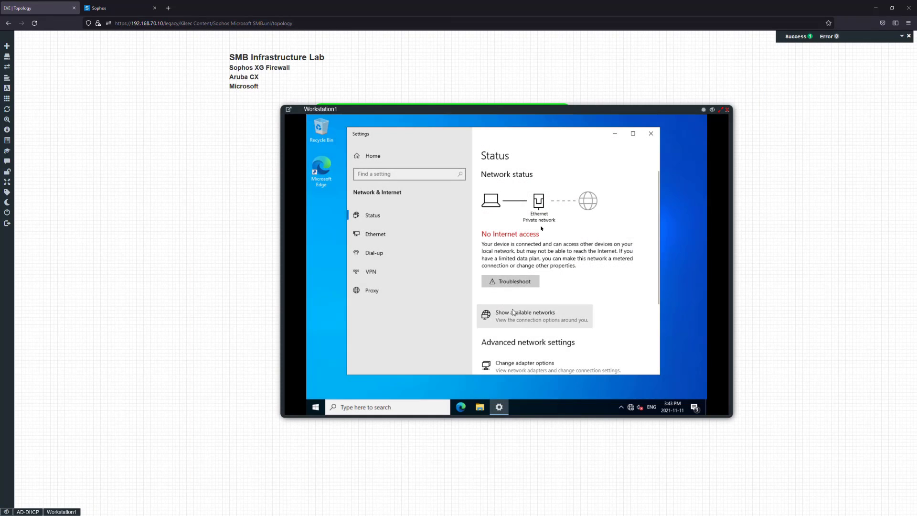
click(402, 408)
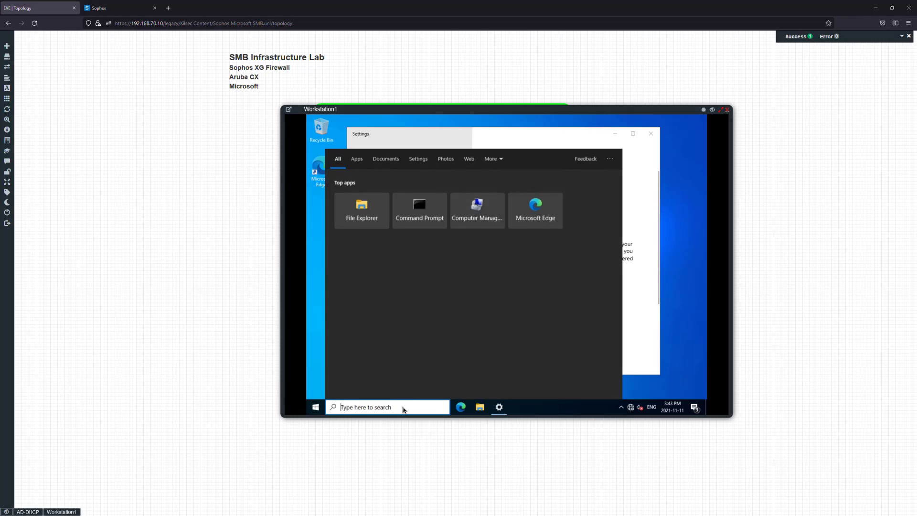
text(cmd)
key(Return)
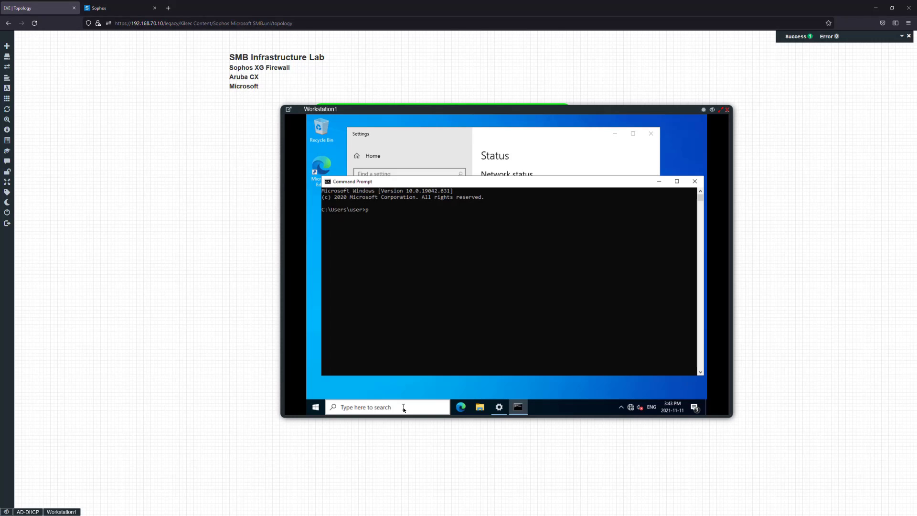
text(ping google,.ca)
key(Return)
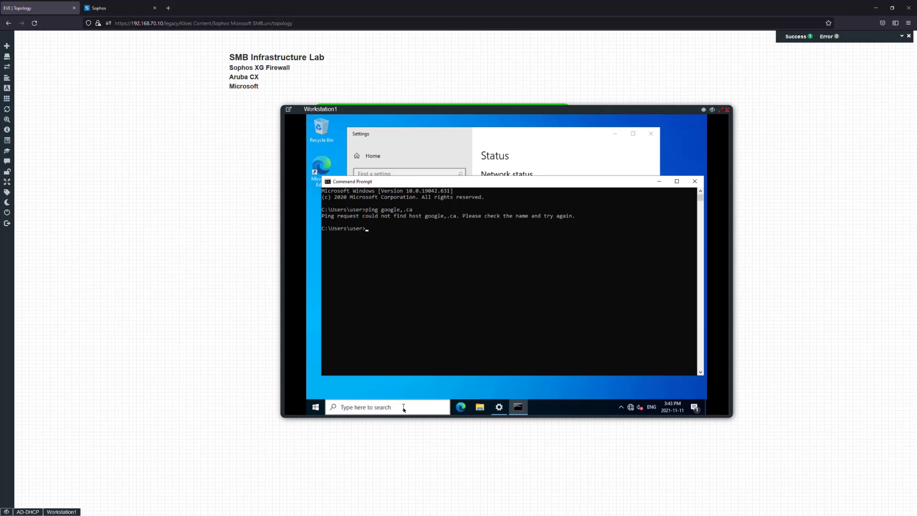
key(Up)
key(BackSpace)
text(a)
key(Return)
Ping 8.8.8.8 with replies, then minimise Command Prompt to see the No Internet access status
key(Up)
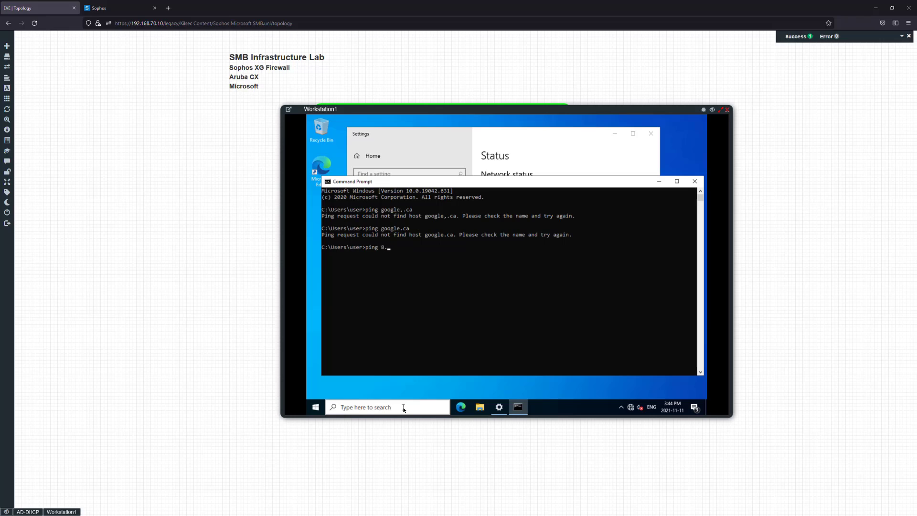
key(Return)
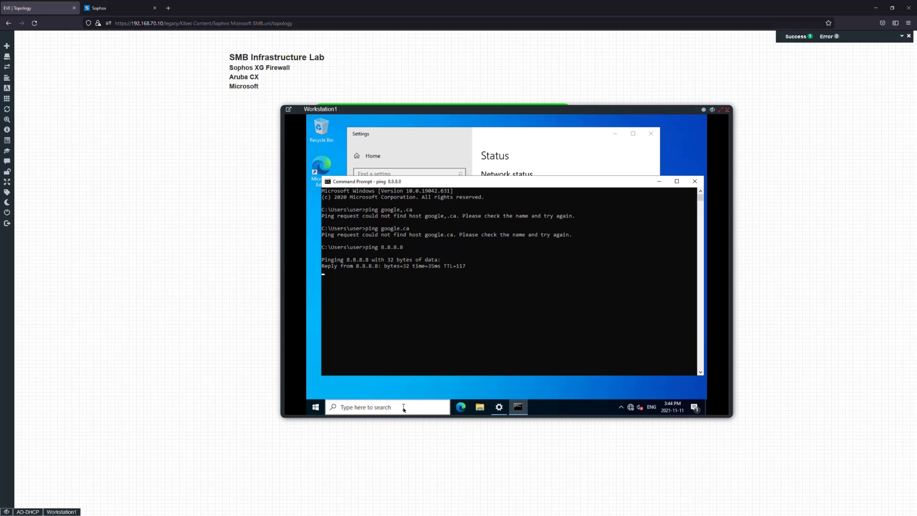
key(ctrl+c)
click(556, 320)
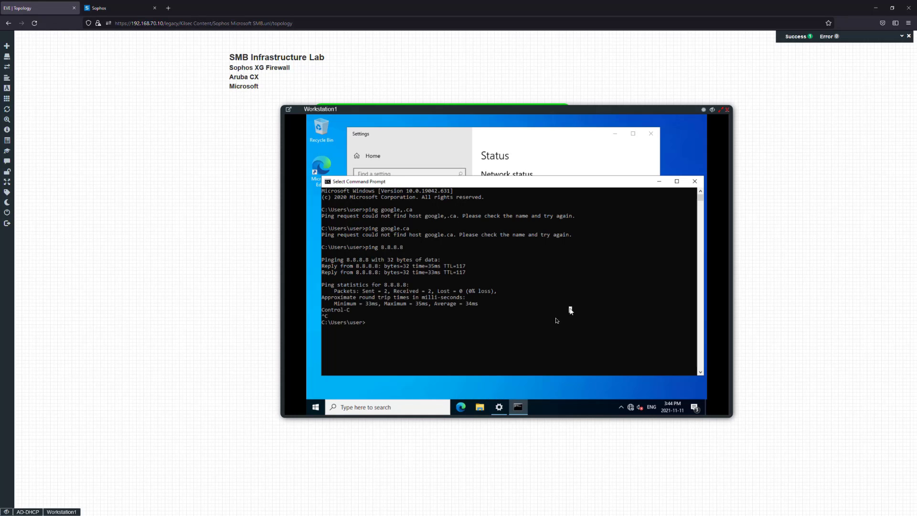
click(660, 181)
scroll(503, 303, down, 3)
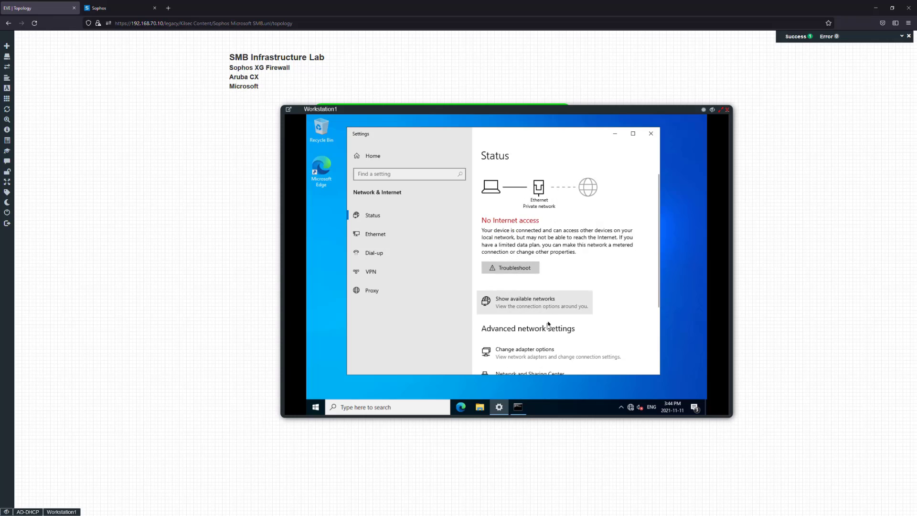
Set the Sophos firewall to obtain its IPv4 DNS from DHCP and apply the change
click(119, 8)
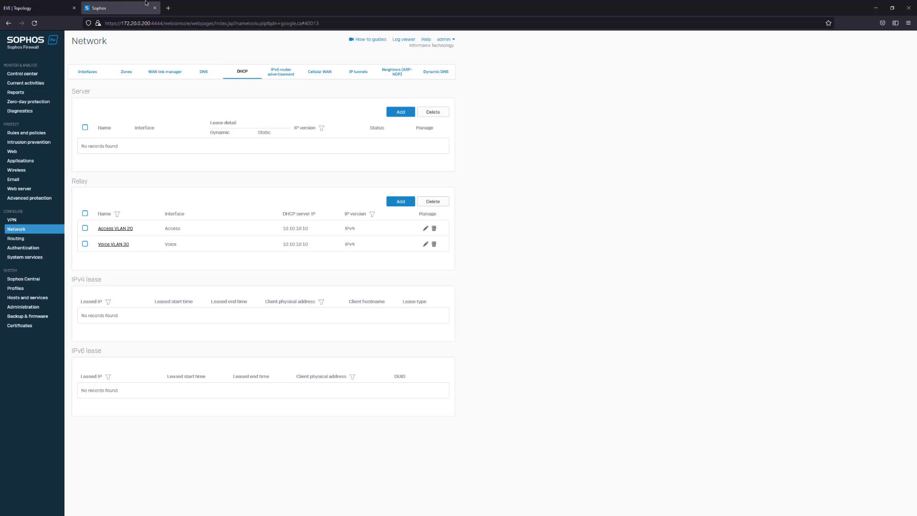
click(204, 72)
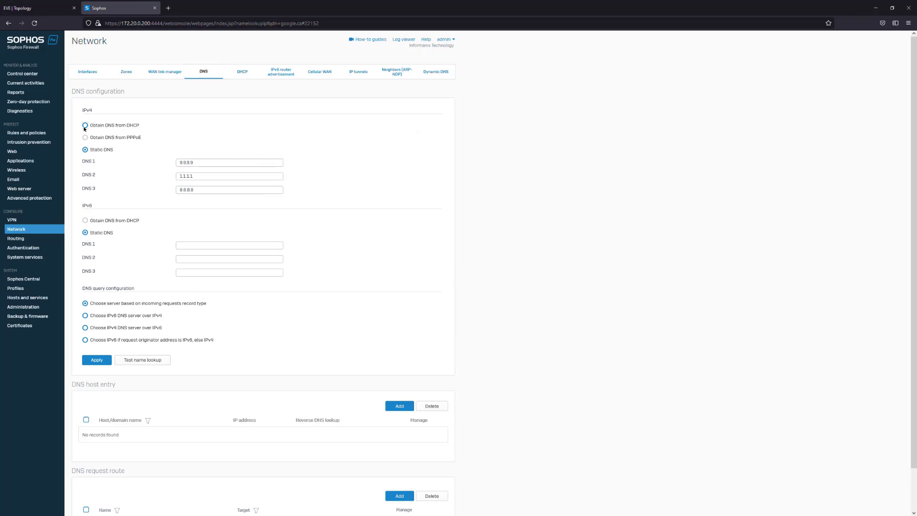
click(86, 126)
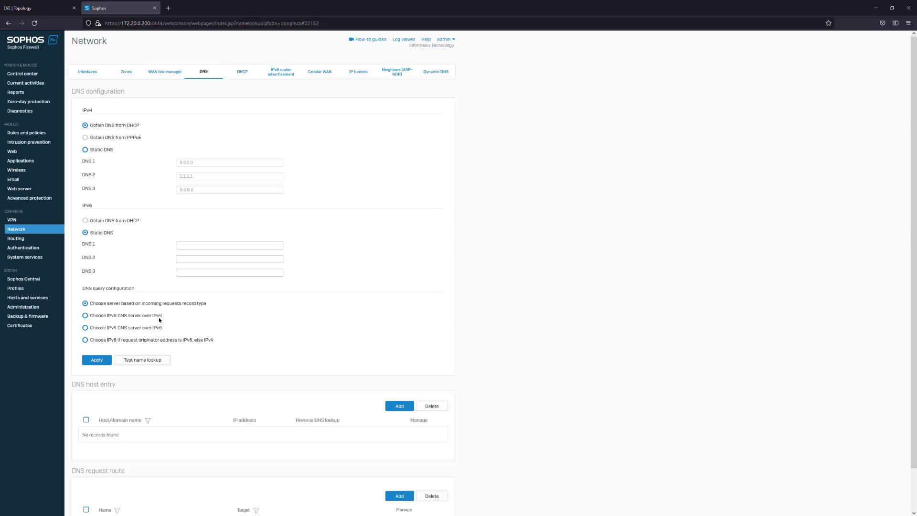
click(108, 359)
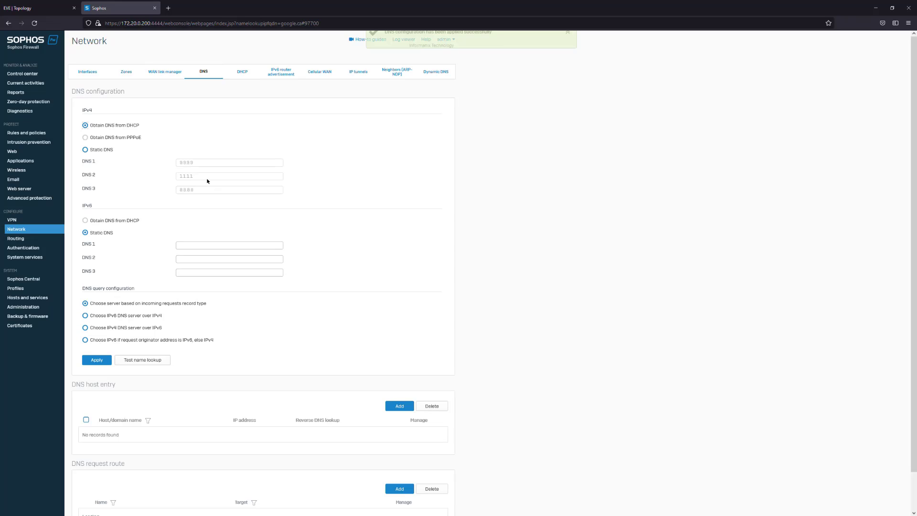
Review the WAN link manager and the interface list, including the ISP interface's address
click(165, 72)
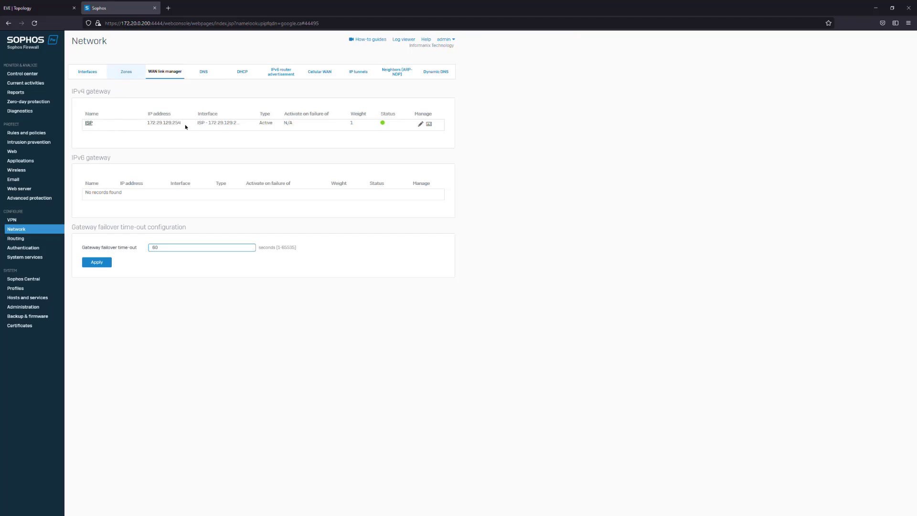
click(88, 71)
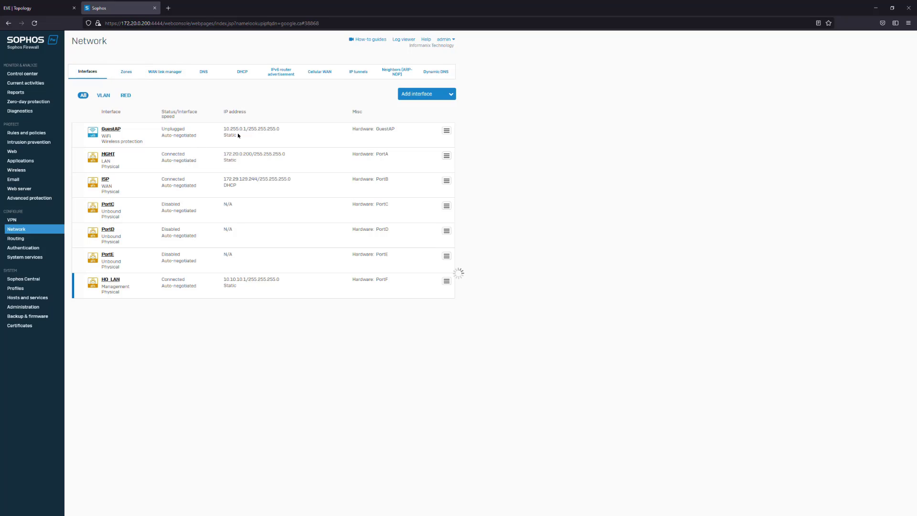
mouse_move(245, 180)
mouse_down()
mouse_move(295, 190)
mouse_move(261, 181)
mouse_up()
click(199, 186)
click(221, 181)
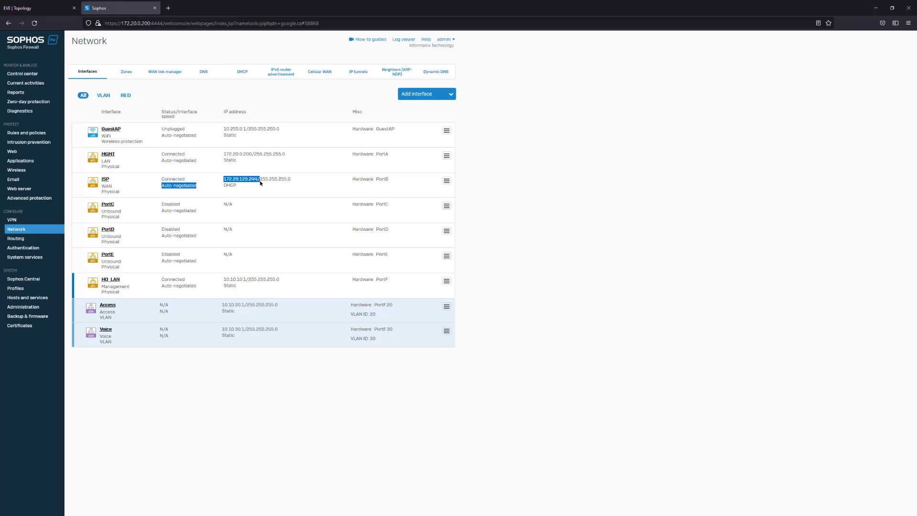
click(261, 182)
click(75, 8)
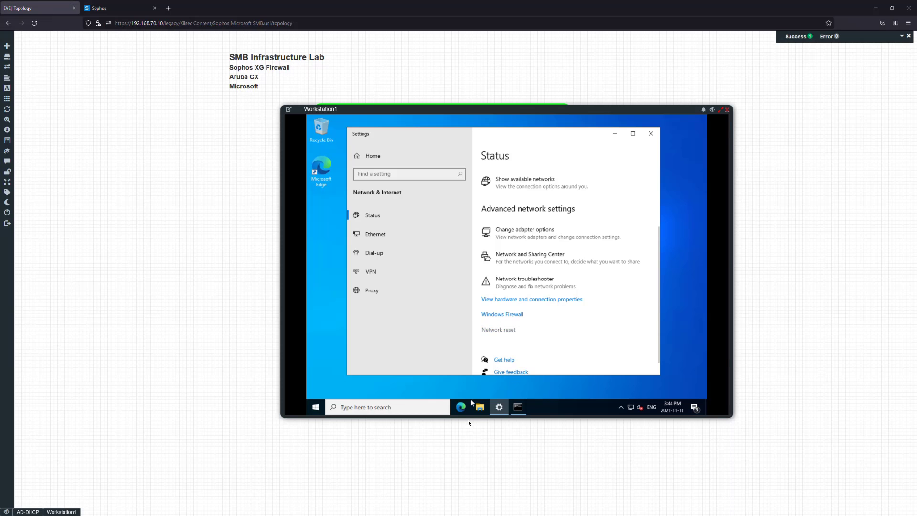
Rerun ping google.ca and ping 8.8.8.8 on Workstation1: google.ca doesn't resolve, 8.8.8.8 replies
click(518, 406)
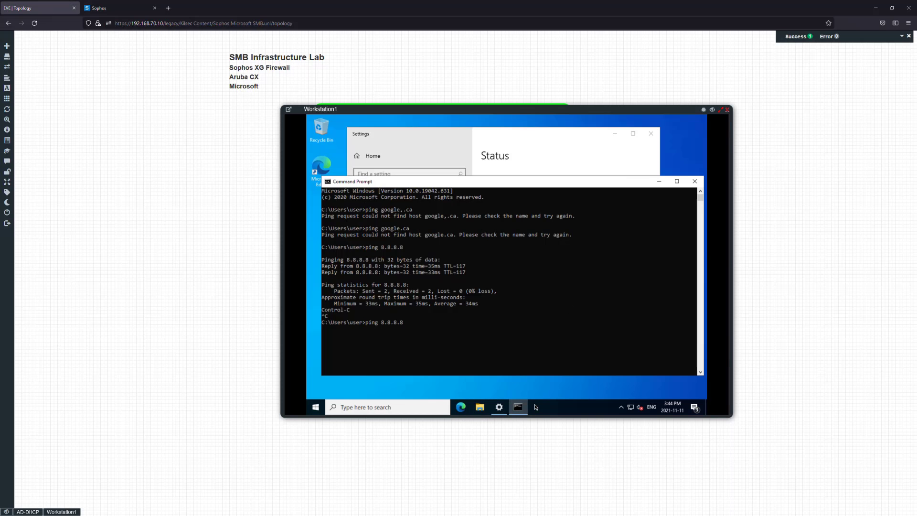
key(Up)
key(Return)
key(Up)
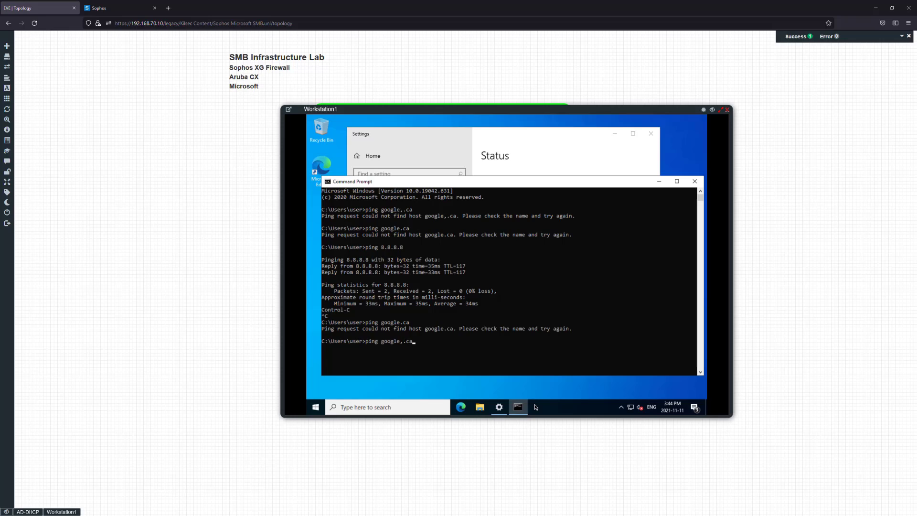
key(Down)
key(Return)
key(Up)
key(Down)
key(Down)
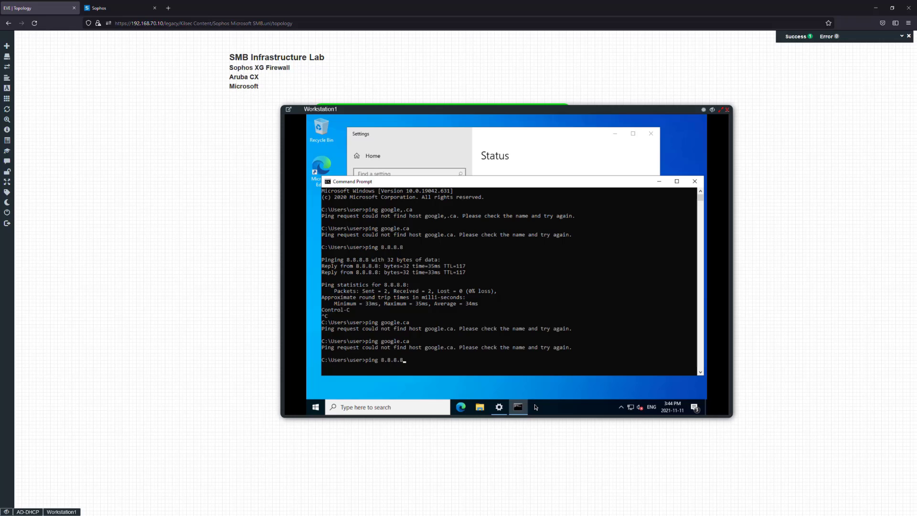
key(Return)
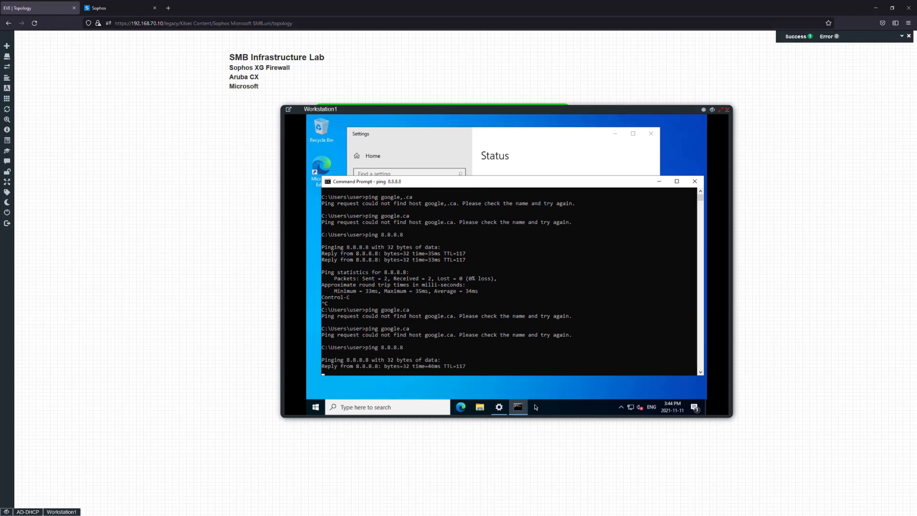
key(ctrl+c)
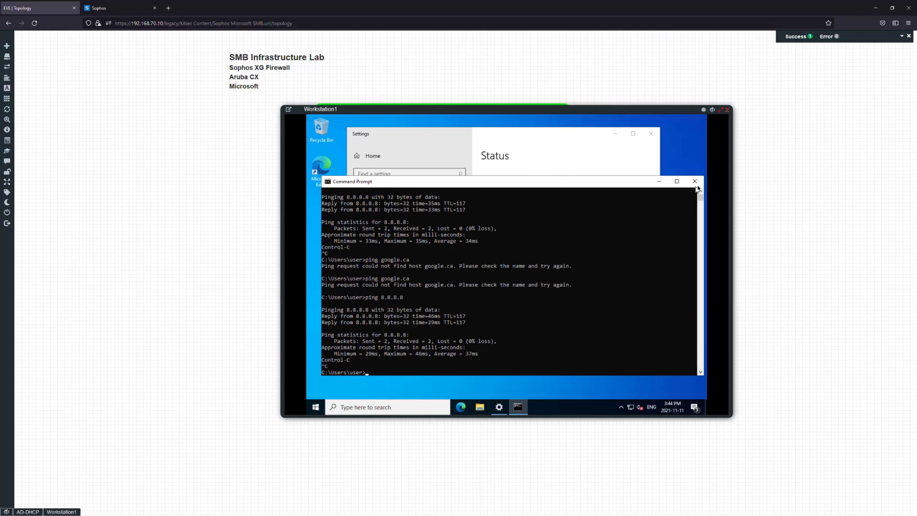
Close the command prompt and reposition the Workstation1 console over the topology
click(696, 183)
drag(643, 113, 619, 186)
drag(467, 190, 526, 245)
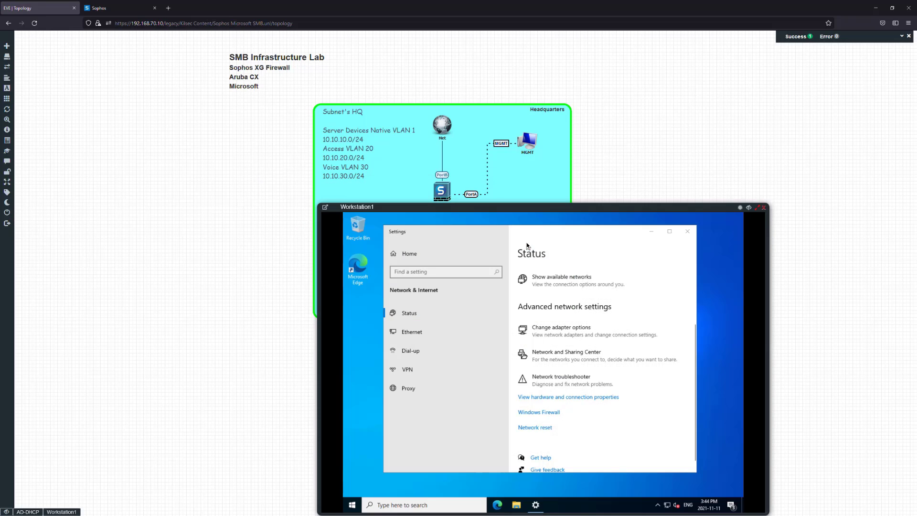
drag(512, 210, 419, 122)
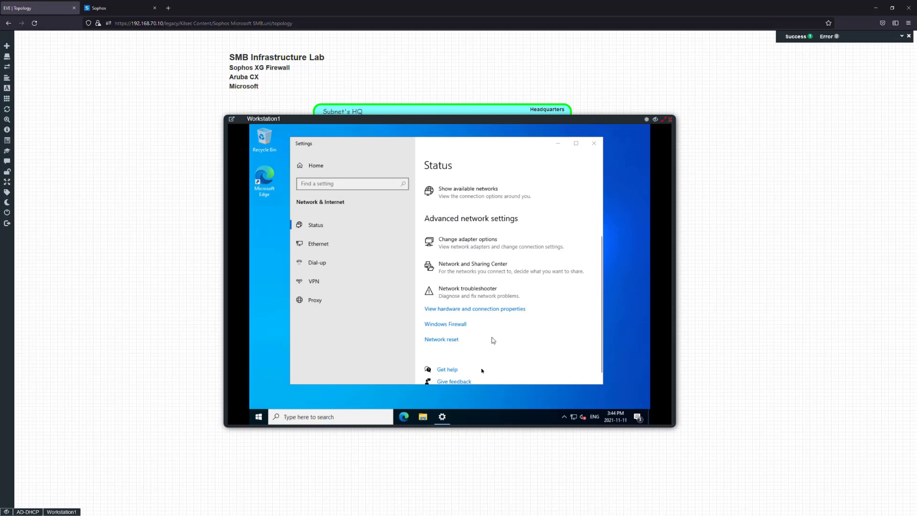
Switch to the AD-DHCP server console and close its Command Prompt and DNS Manager windows
scroll(462, 202, up, 3)
click(119, 9)
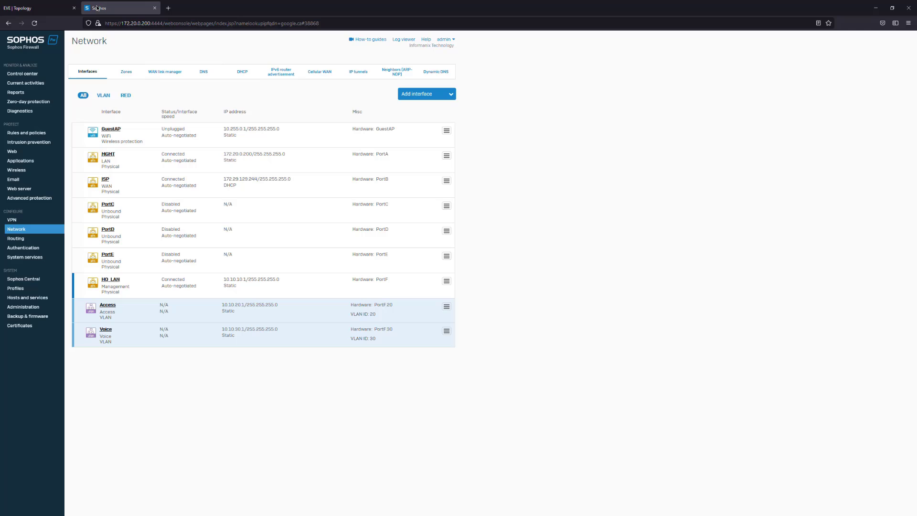
click(39, 8)
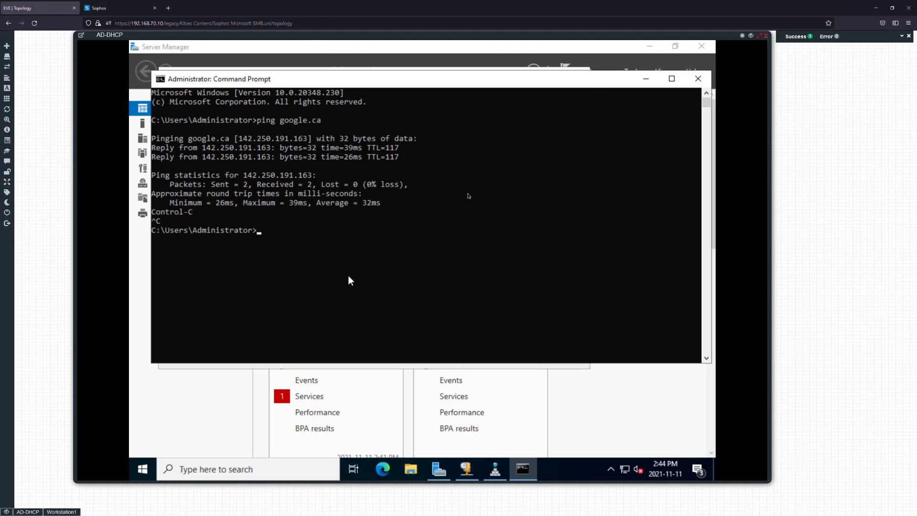
click(698, 78)
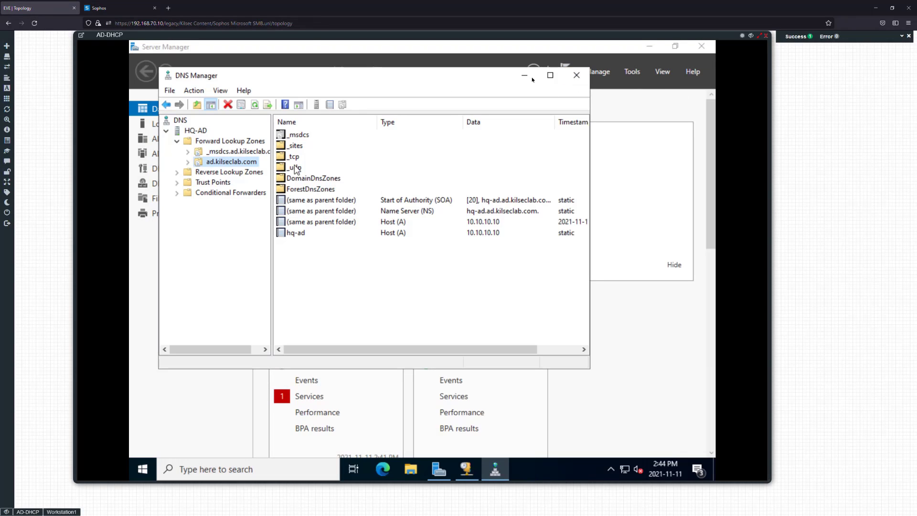
click(572, 75)
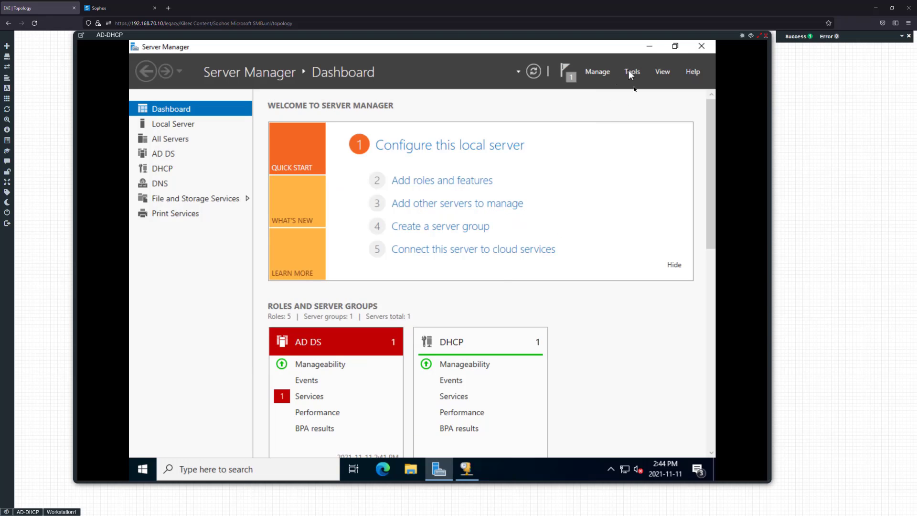
click(629, 71)
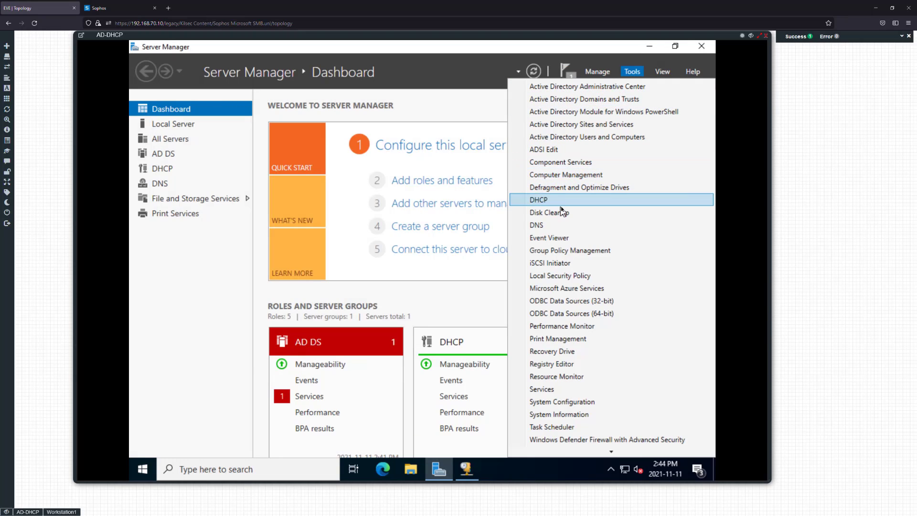
click(557, 227)
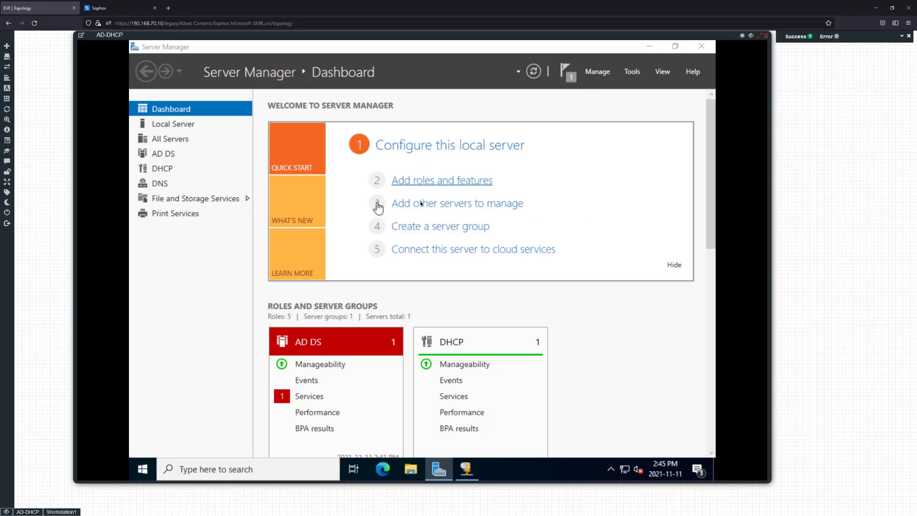
click(575, 75)
Launch the DHCP console and browse to the Access VLAN 20 scope's options
click(632, 71)
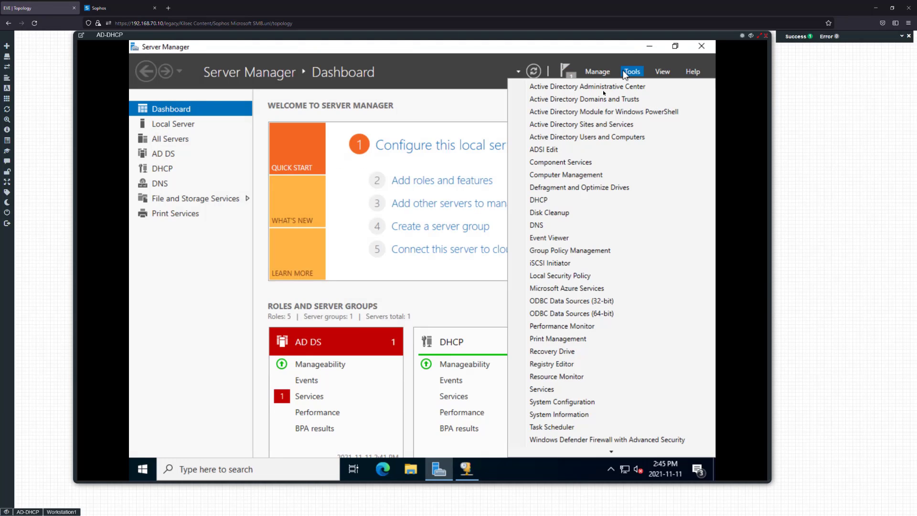
click(539, 200)
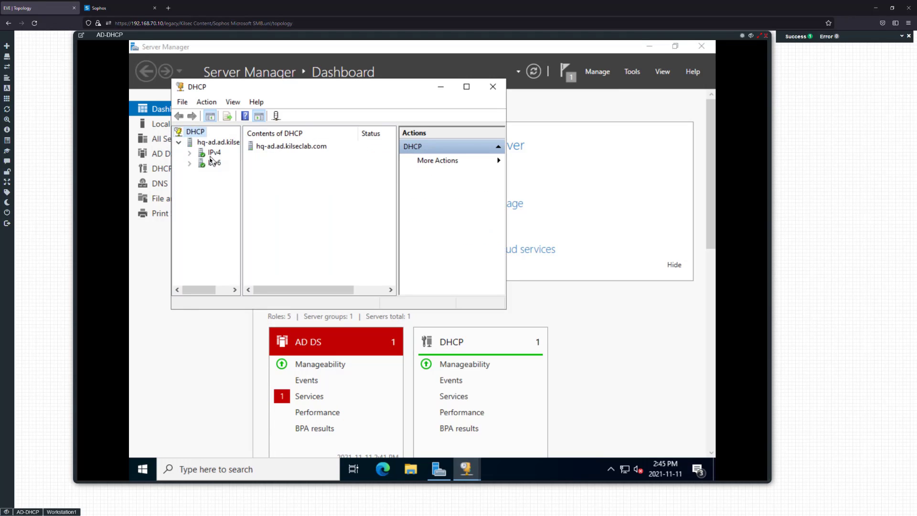
click(190, 153)
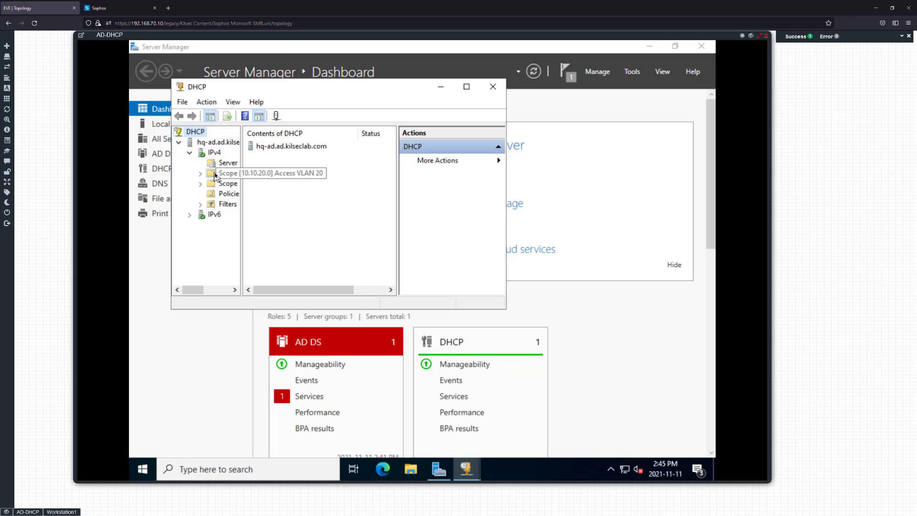
double_click(215, 175)
click(264, 171)
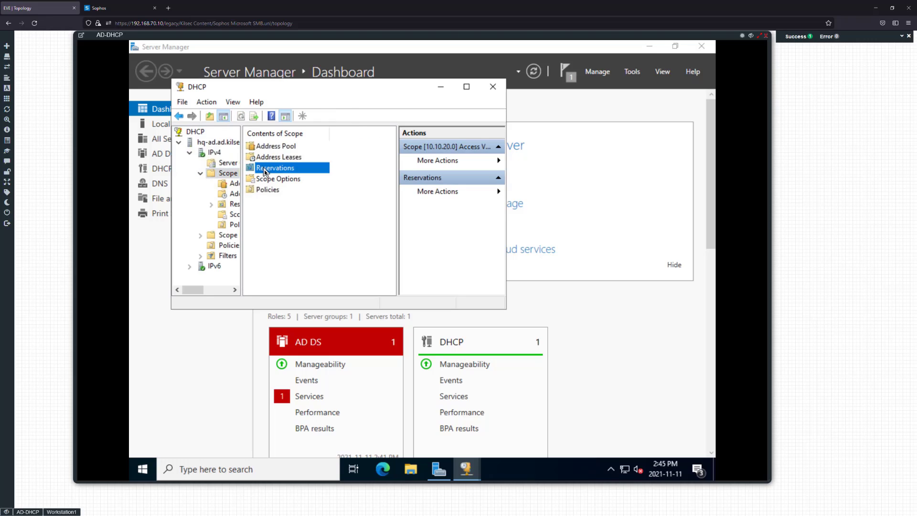
double_click(266, 179)
Add 8.8.8.8 to the scope's 006 DNS Servers option, save, and minimize the DHCP console
click(277, 159)
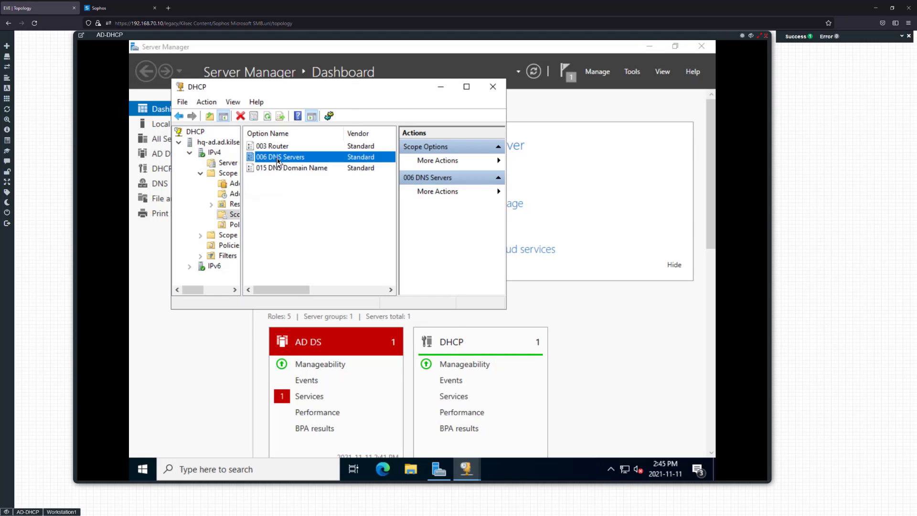
double_click(277, 159)
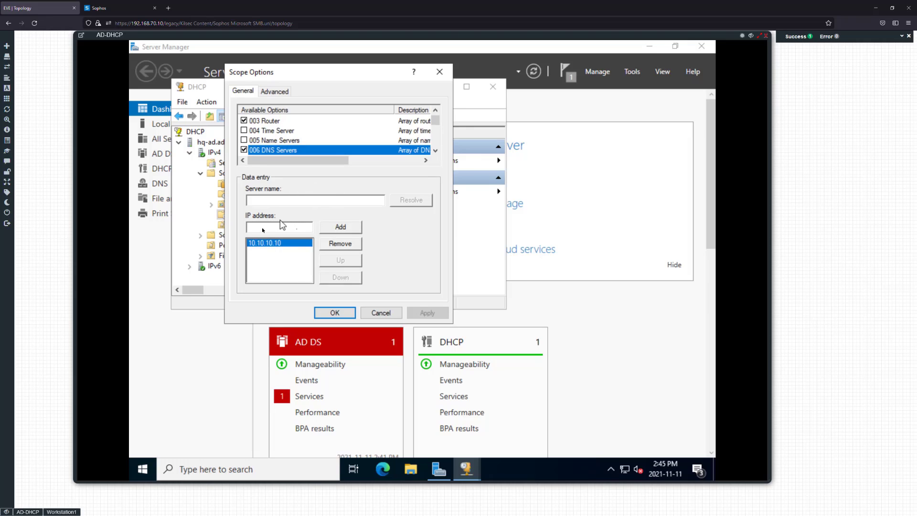
click(281, 227)
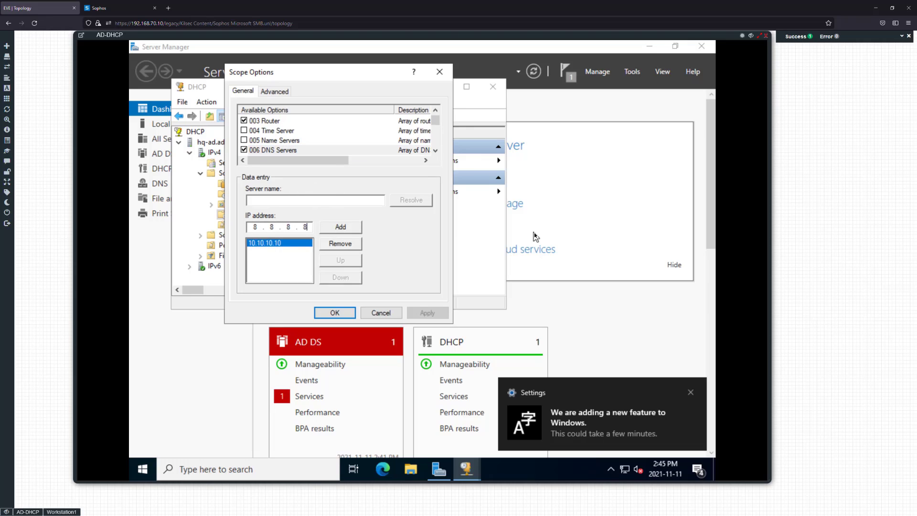
click(352, 232)
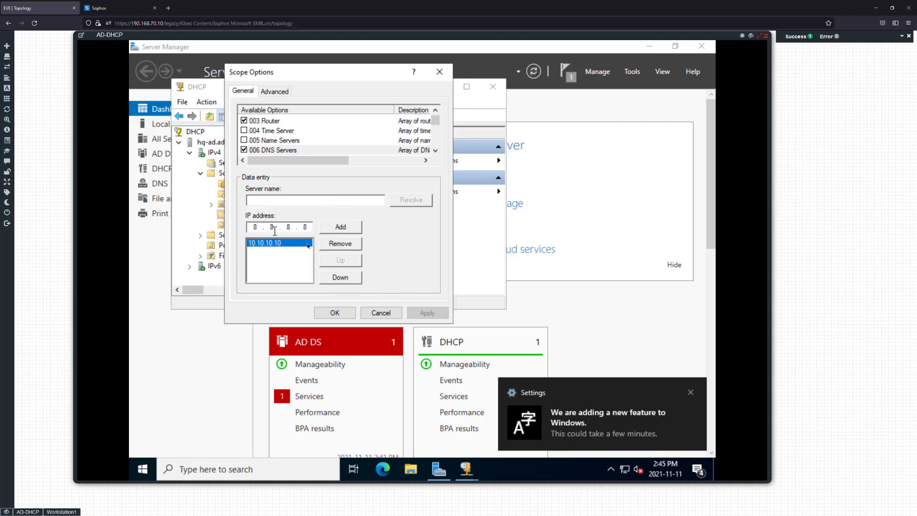
click(335, 313)
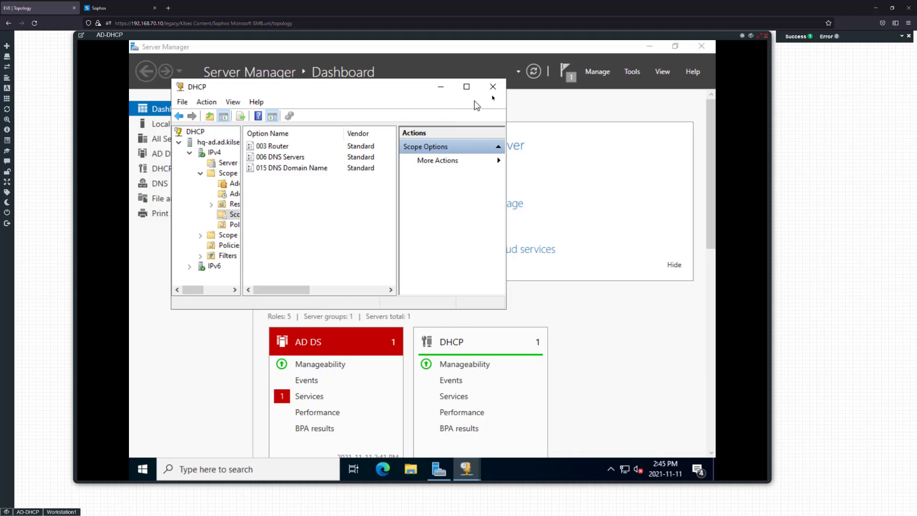
click(440, 86)
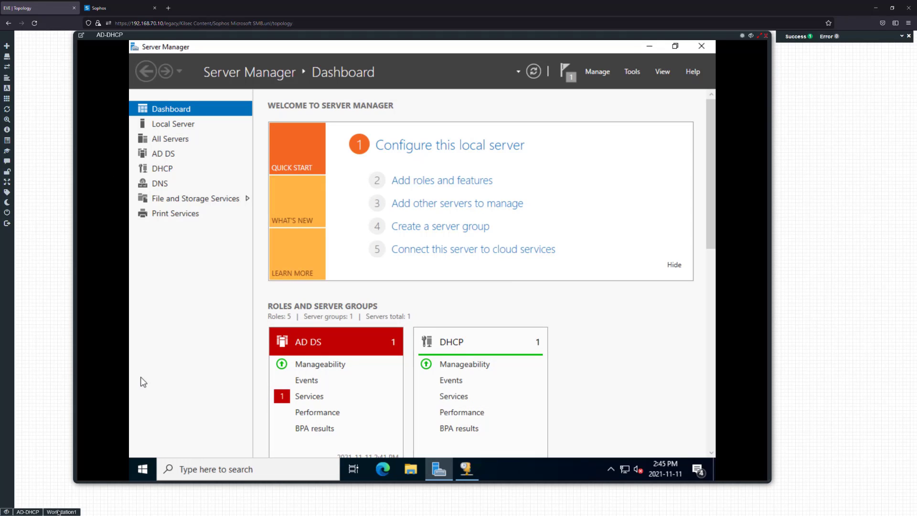
On Workstation1, run ipconfig /release && ipconfig /renew in Command Prompt to obtain 10.10.20.30
click(61, 512)
click(330, 417)
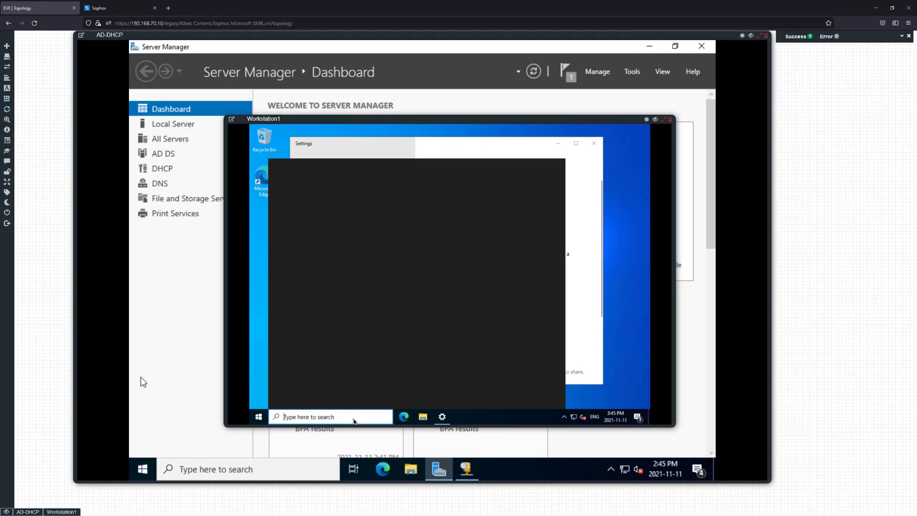
text(cmd)
key(Return)
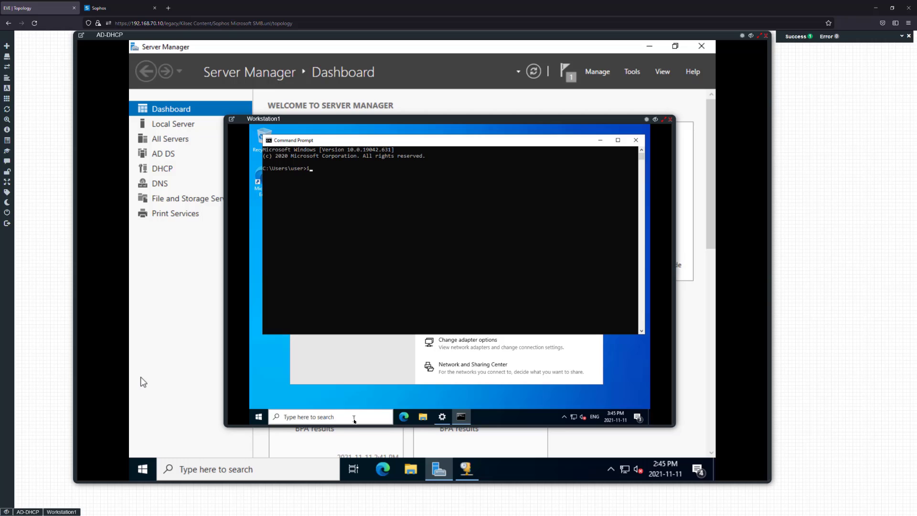
text(ipconfig /r)
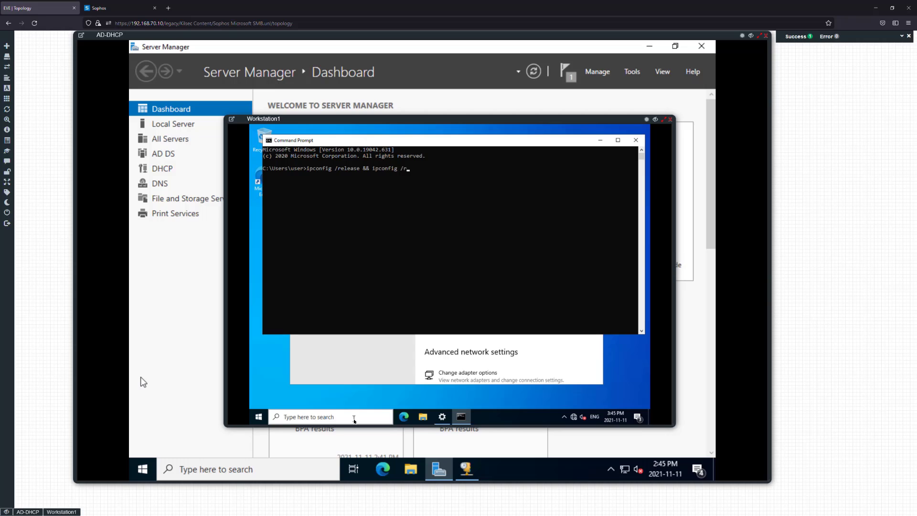
text(w)
key(Return)
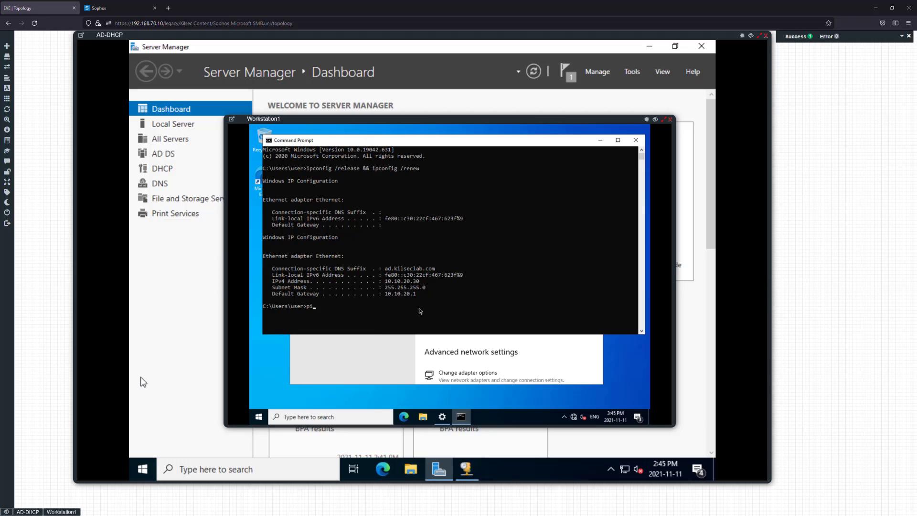
Ping google.ca successfully with 0% loss, then stop the ping and close Command Prompt
text(ping google.ca)
key(Return)
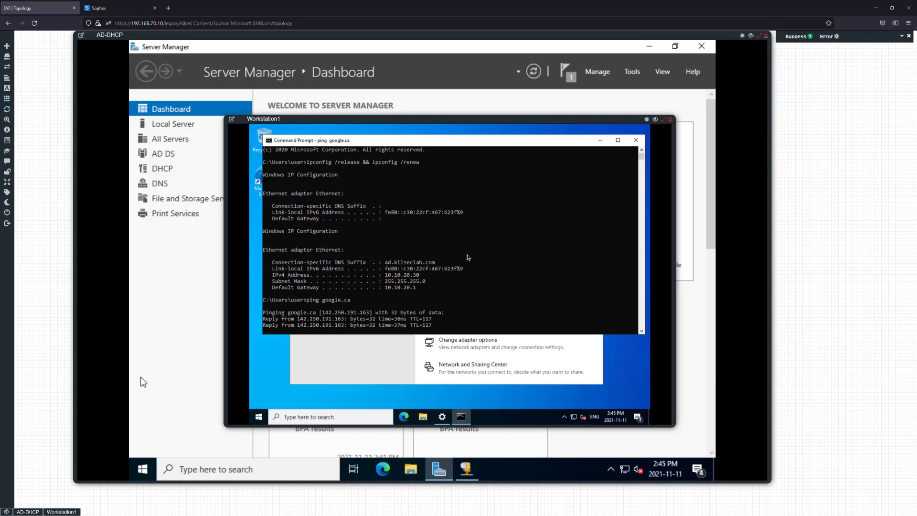
key(ctrl+c)
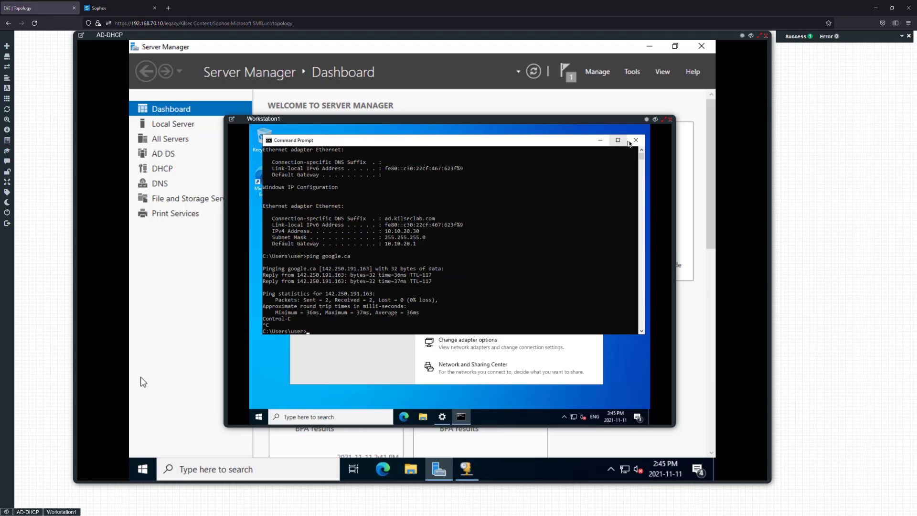
click(635, 140)
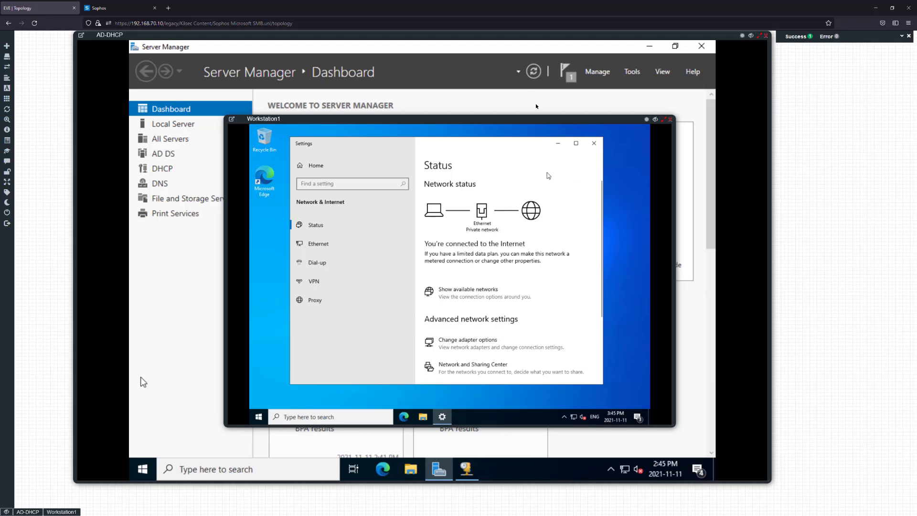
Close Workstation1's Network Status settings and its console window
click(594, 143)
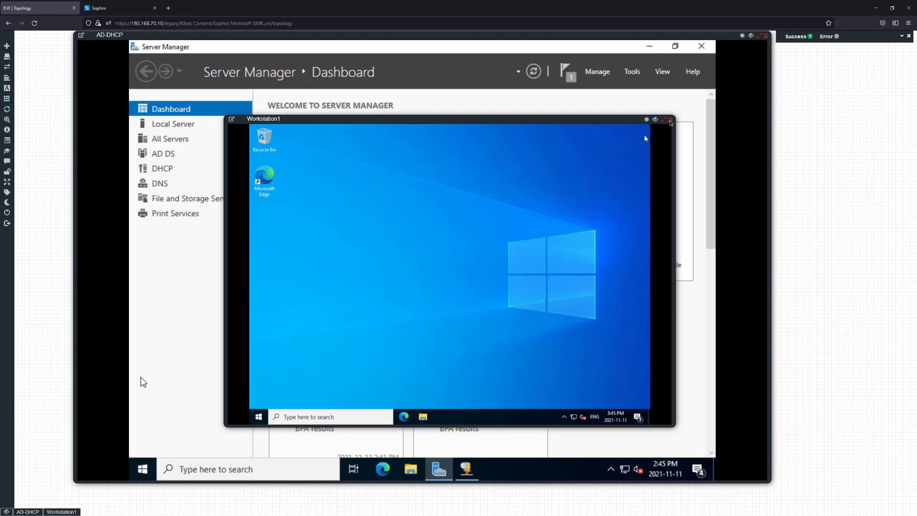
click(665, 120)
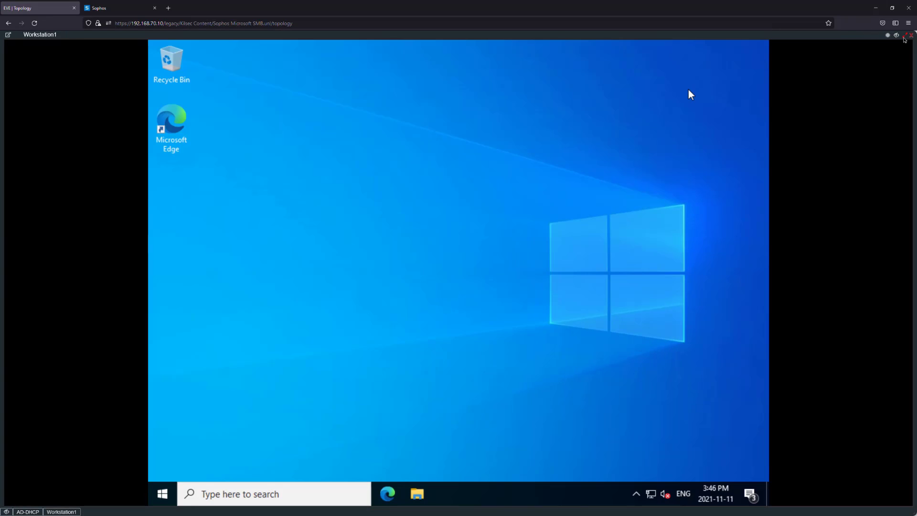
click(903, 37)
click(670, 119)
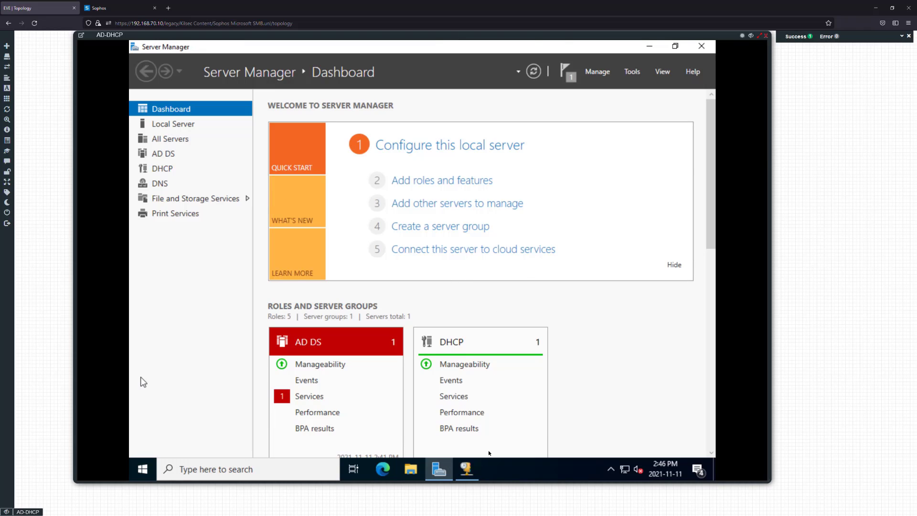
Check the DHCP scope's Address Leases for 10.10.20.30 and its Address Pool, then close DHCP
click(467, 468)
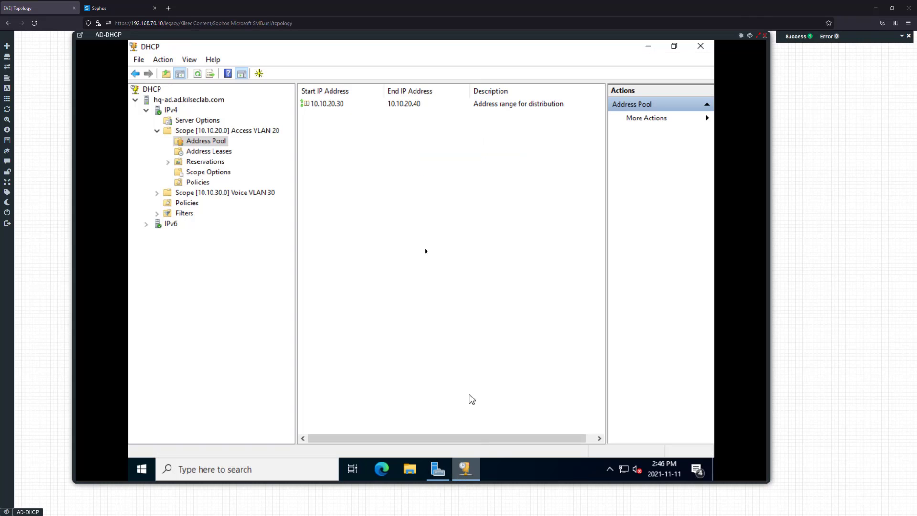
click(209, 151)
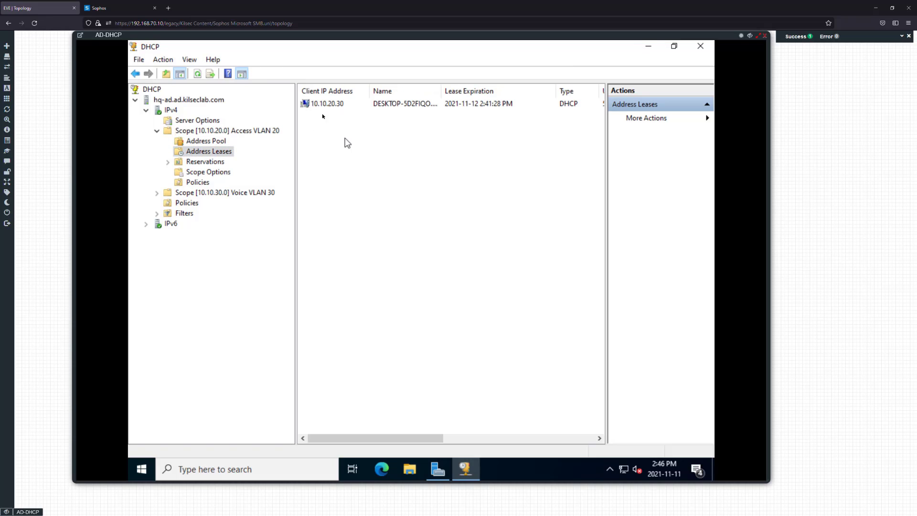
click(213, 141)
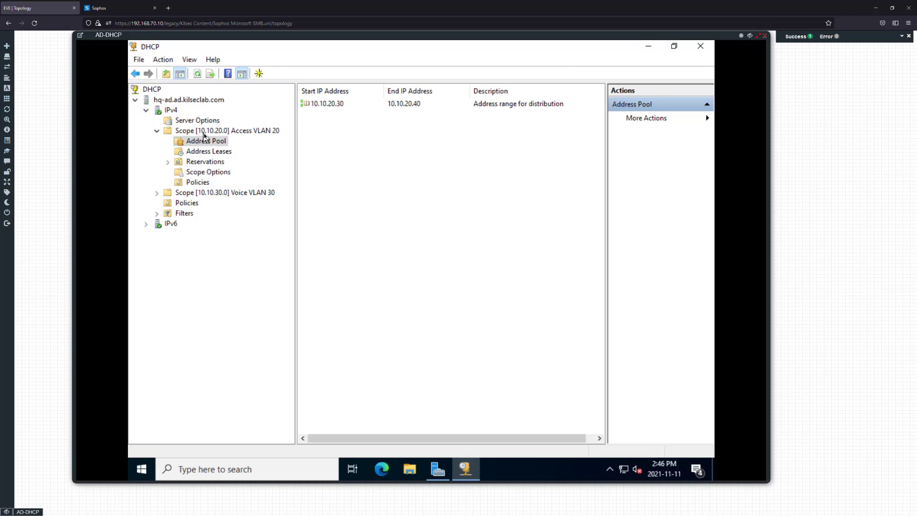
click(700, 46)
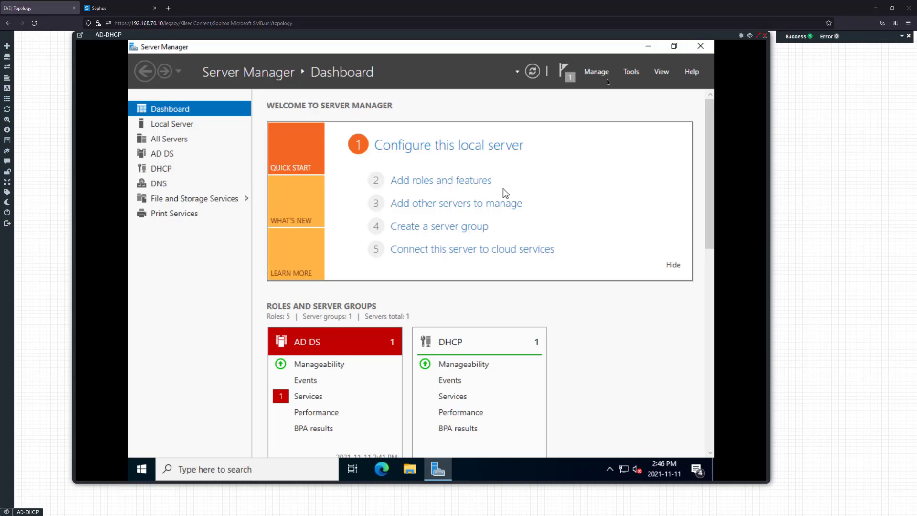
click(120, 7)
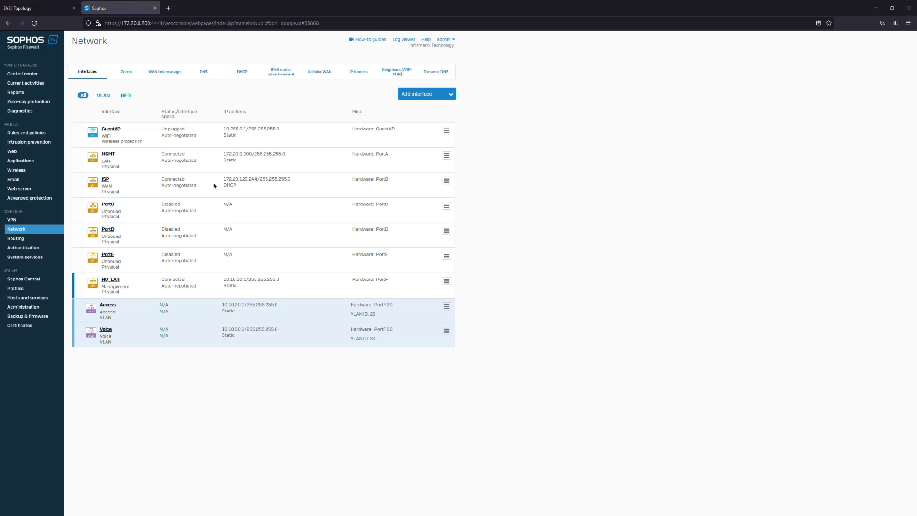
Review the Sophos firewall rules and the Administration > Device access Local service ACL
click(15, 133)
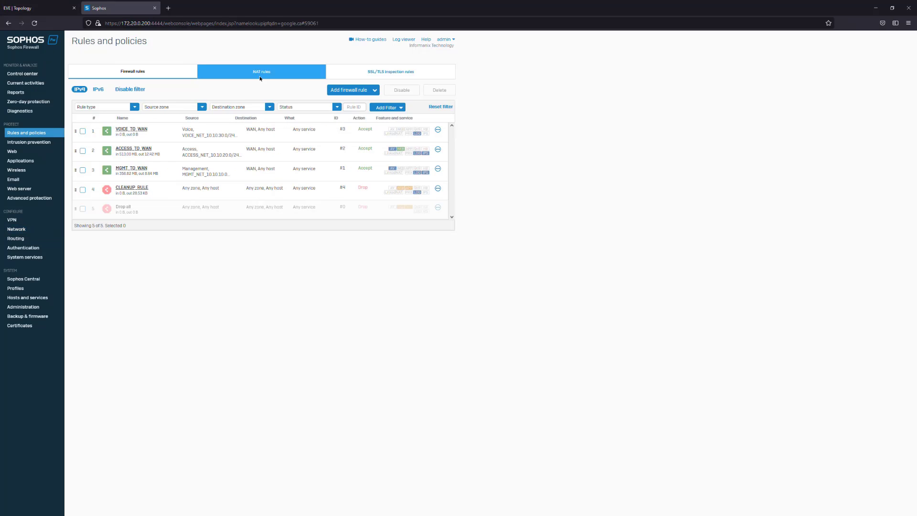
click(29, 306)
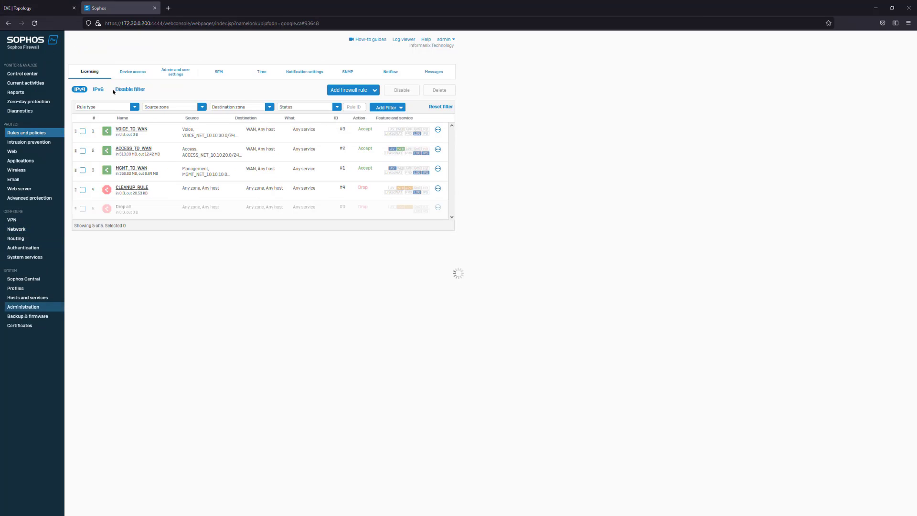
click(136, 74)
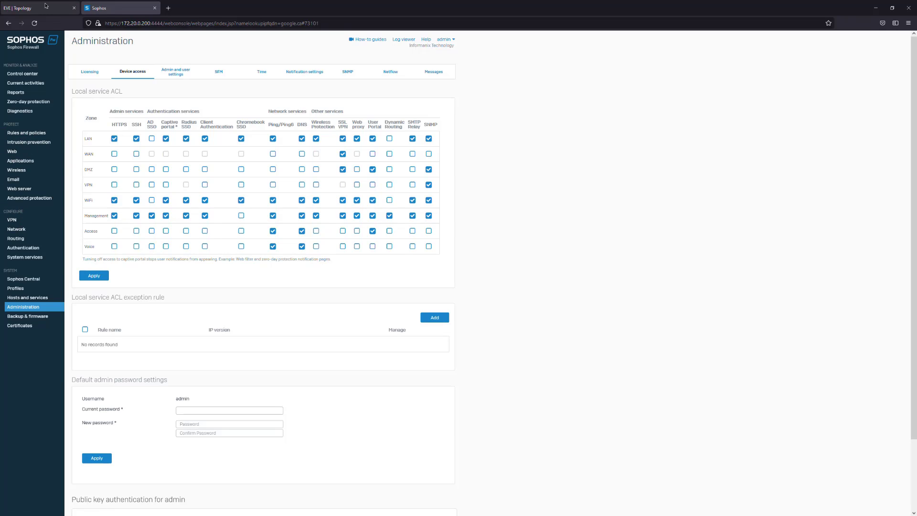
Return to the EVE-NG topology tab showing the AD-DHCP Server Manager Dashboard
click(77, 6)
click(103, 4)
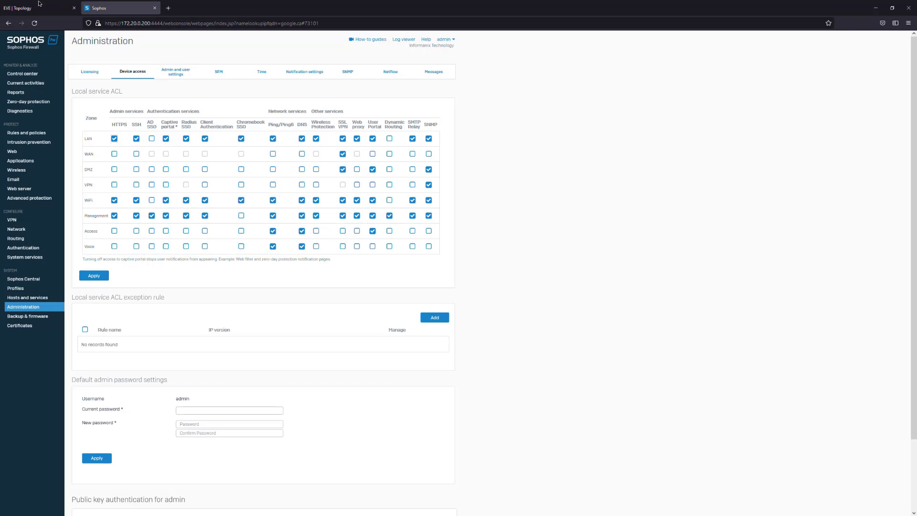
click(43, 5)
click(95, 6)
click(58, 8)
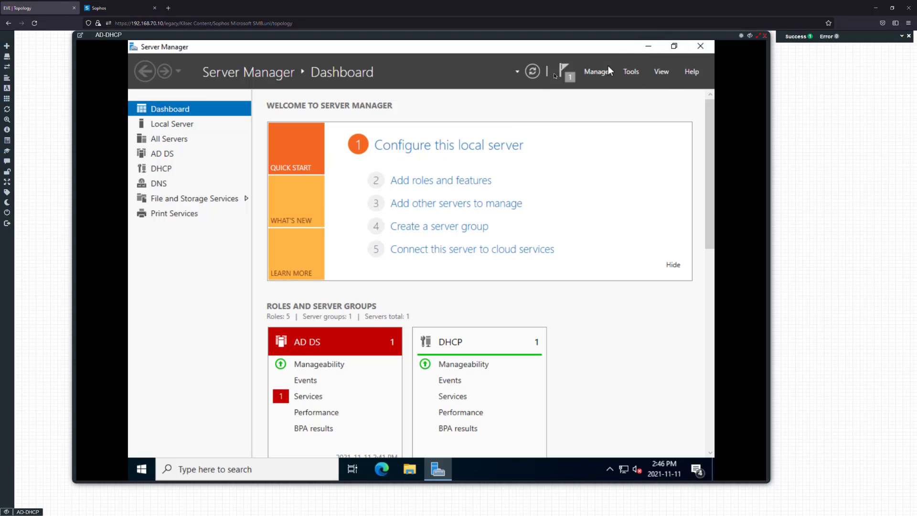
Launch Active Directory Users and Computers maximized, widen its tree, and right-click ad.kilseclab.com
click(631, 71)
click(630, 70)
click(623, 71)
click(565, 137)
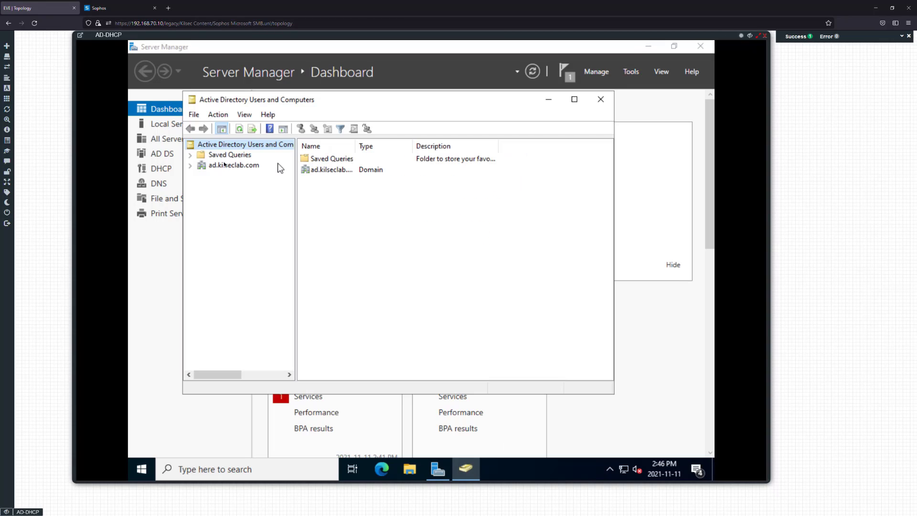
click(190, 165)
click(574, 99)
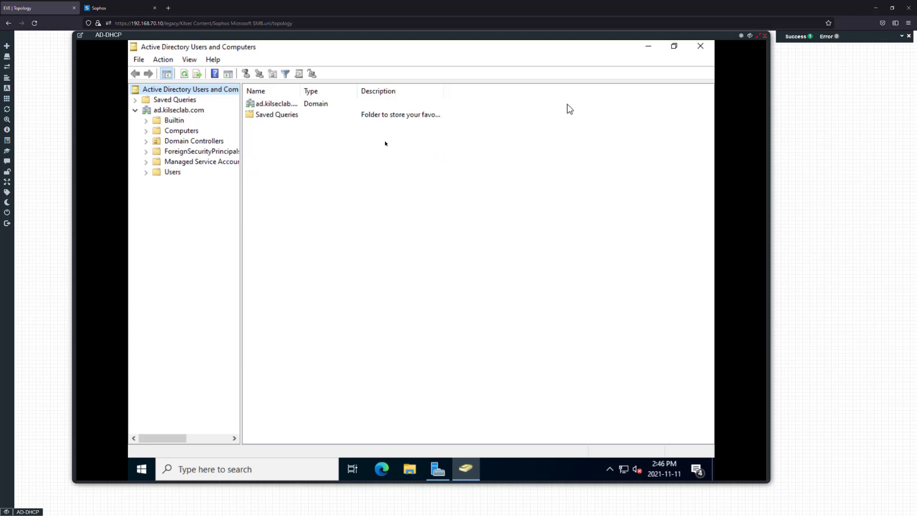
drag(242, 184, 409, 186)
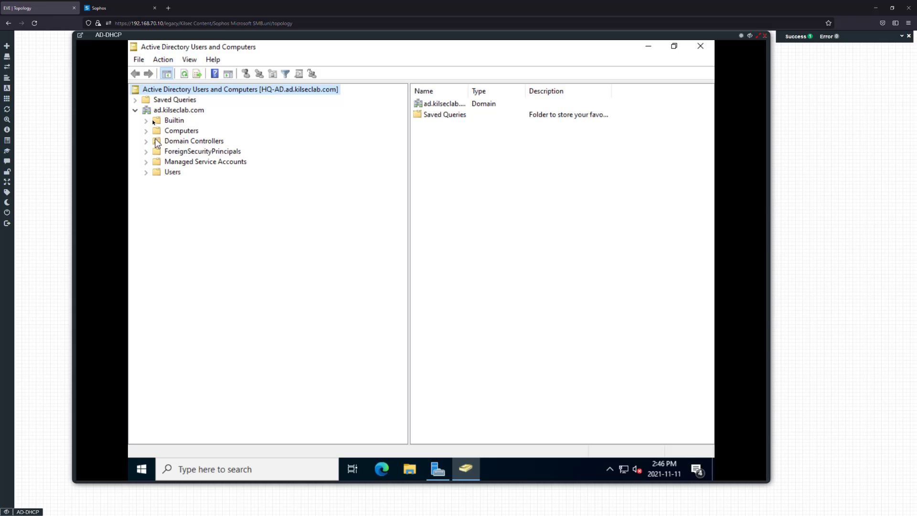
click(172, 110)
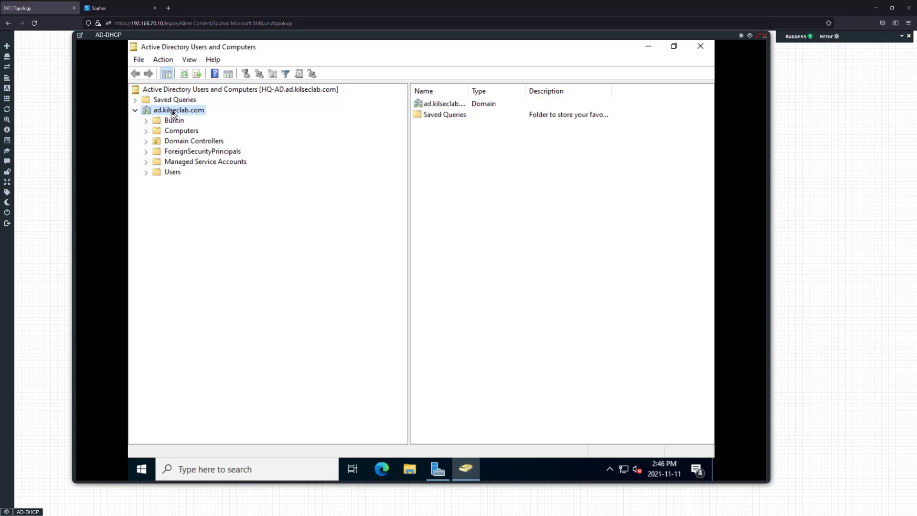
right_click(171, 110)
Create a new organizational unit named 'KilsecLab Users' under ad.kilseclab.com
mouse_move(244, 200)
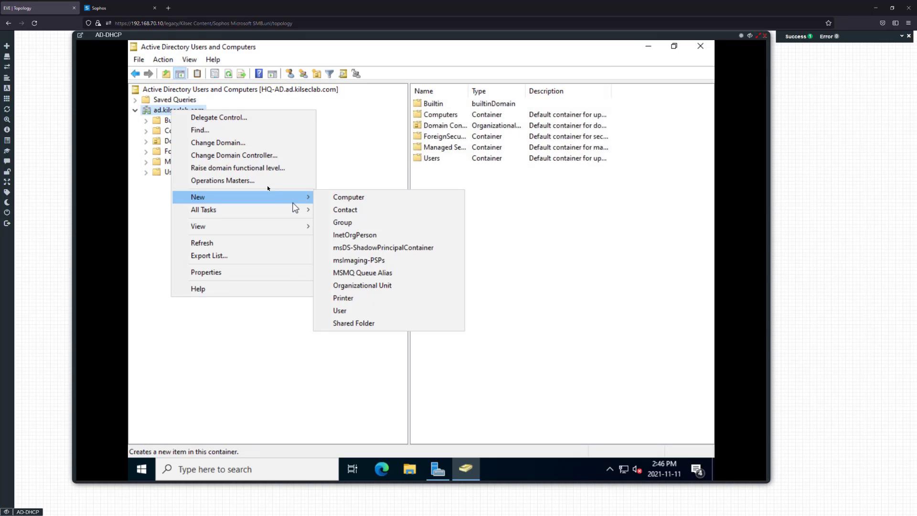
click(164, 114)
right_click(163, 114)
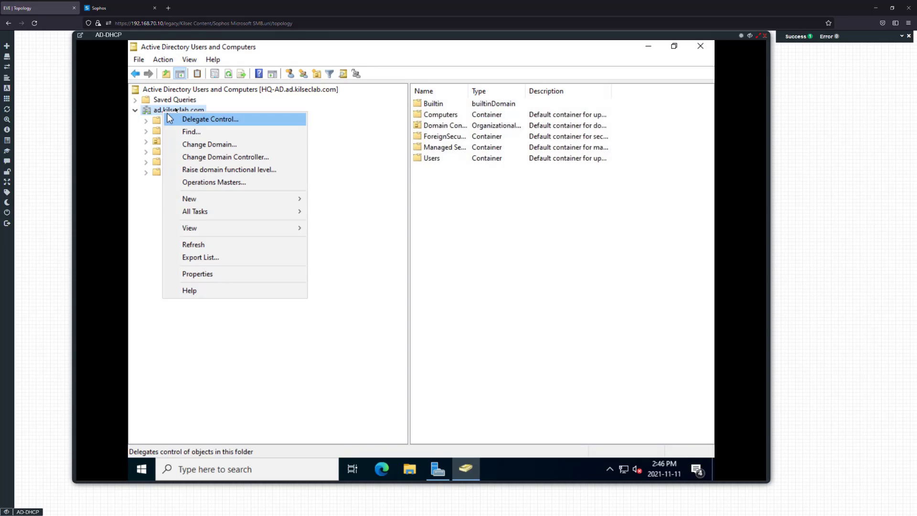
mouse_move(228, 199)
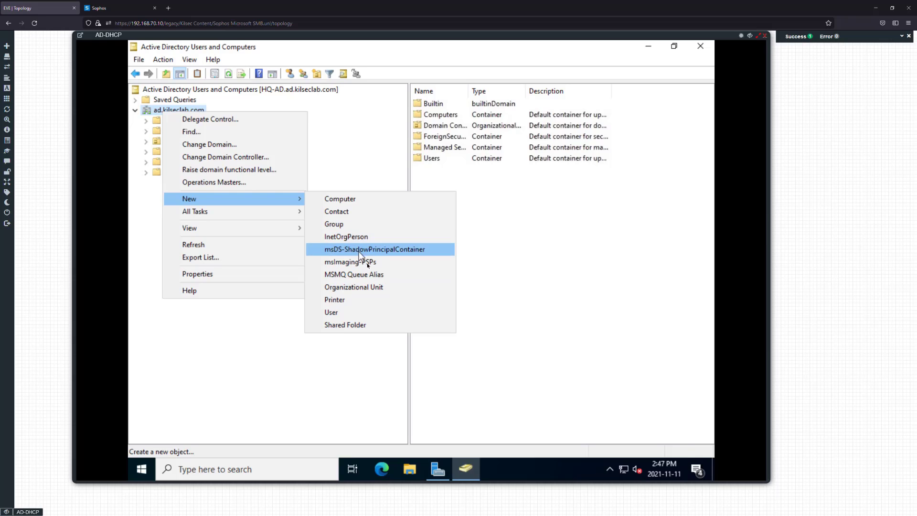
click(365, 288)
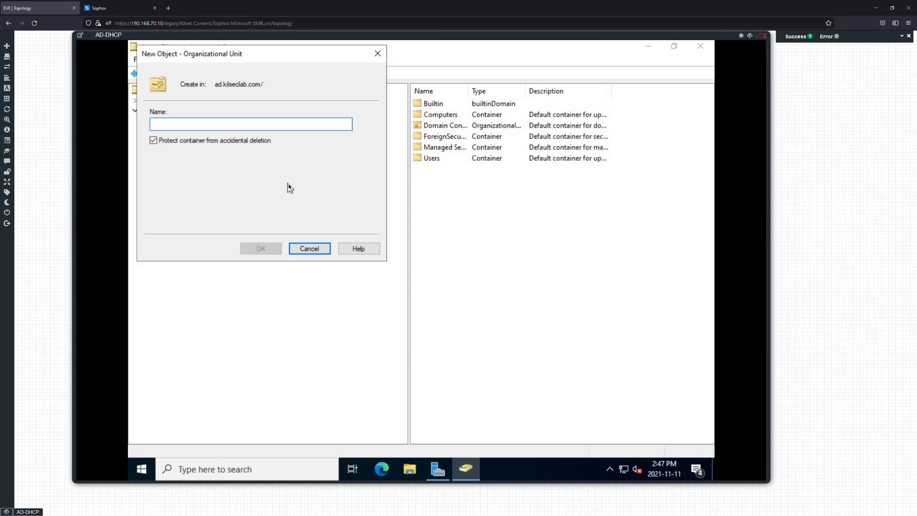
text(KilsecLab User)
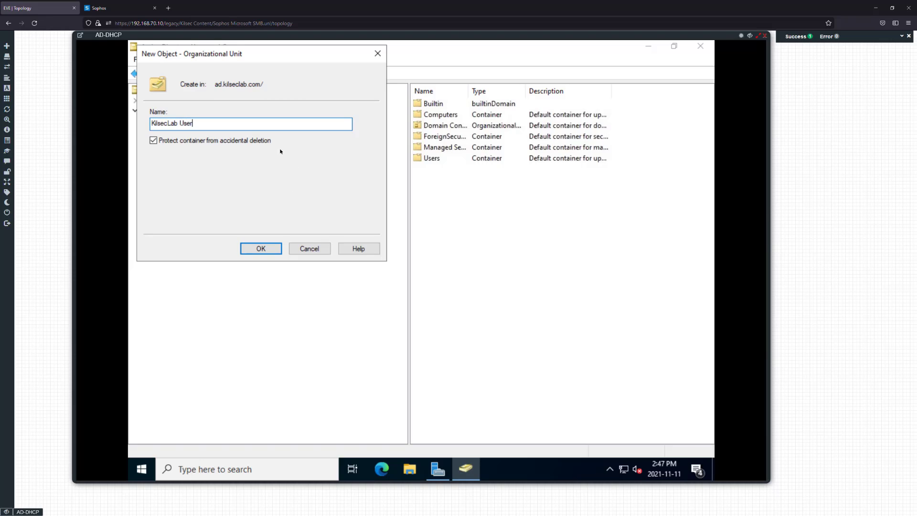
text(s)
click(265, 249)
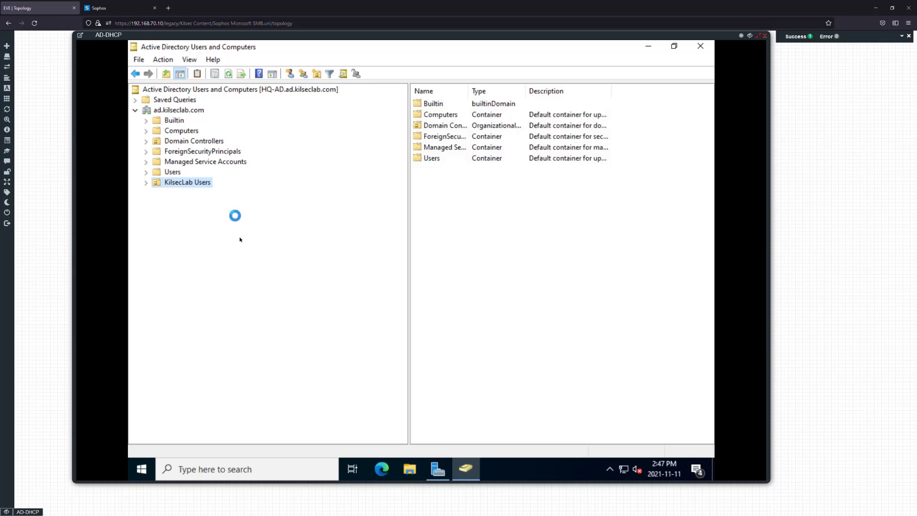
Rename the new organizational unit to 'KilsecLab'
right_click(177, 184)
mouse_move(226, 232)
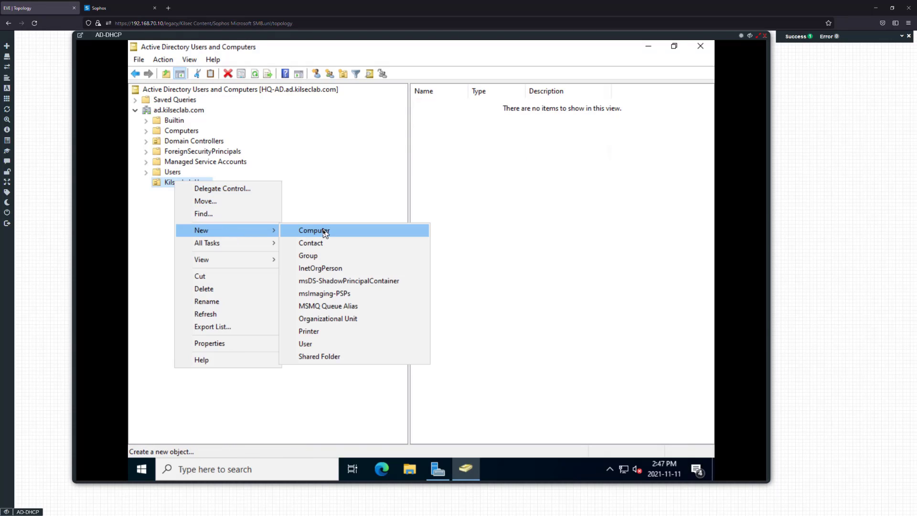
click(313, 170)
right_click(192, 183)
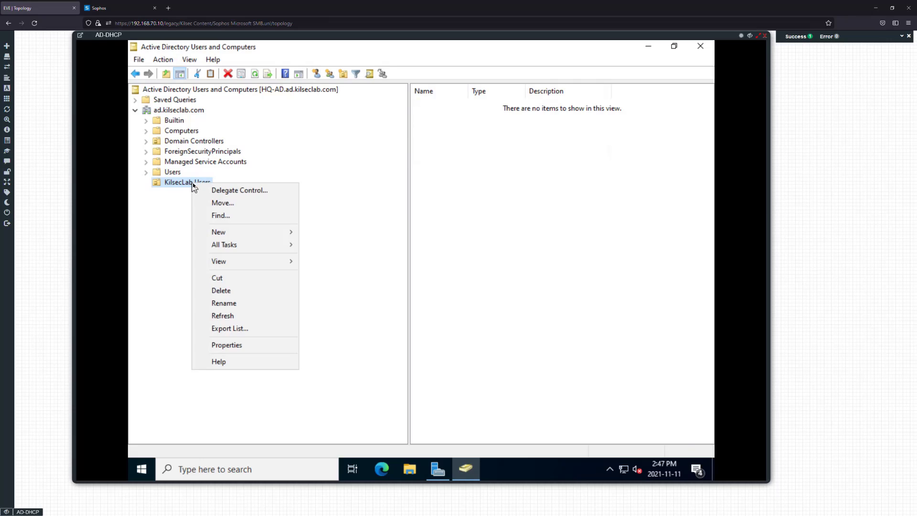
click(233, 303)
key(BackSpace)
key(BackSpace)
key(BackSpace)
key(BackSpace)
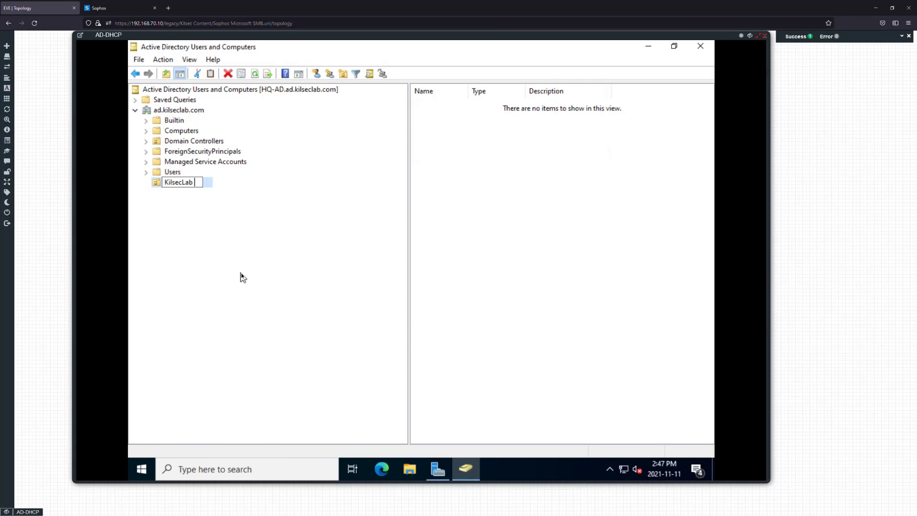
key(Return)
Create a 'Users' organizational unit inside KilsecLab
right_click(177, 189)
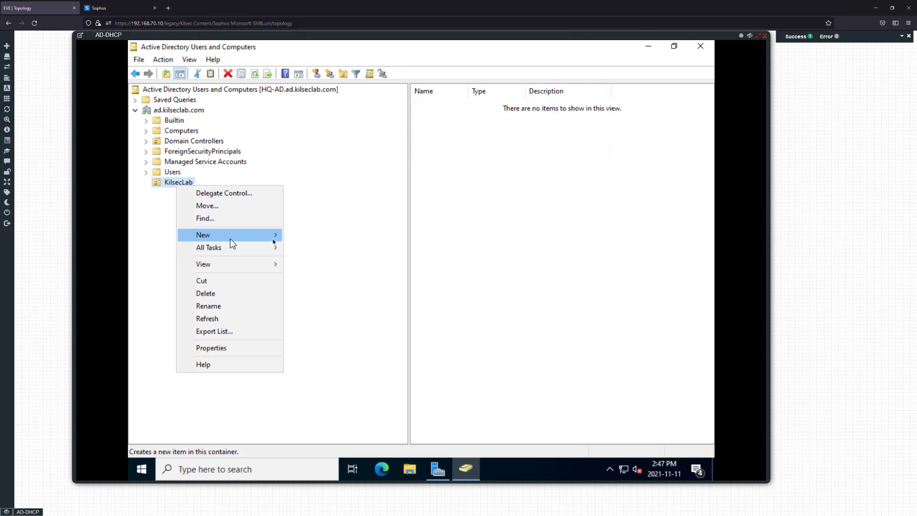
mouse_move(233, 241)
click(326, 323)
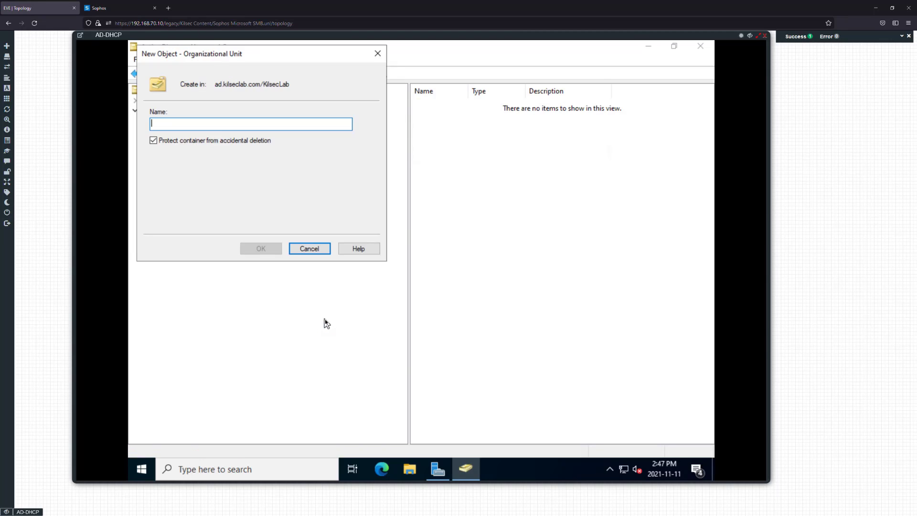
text(Users)
key(Return)
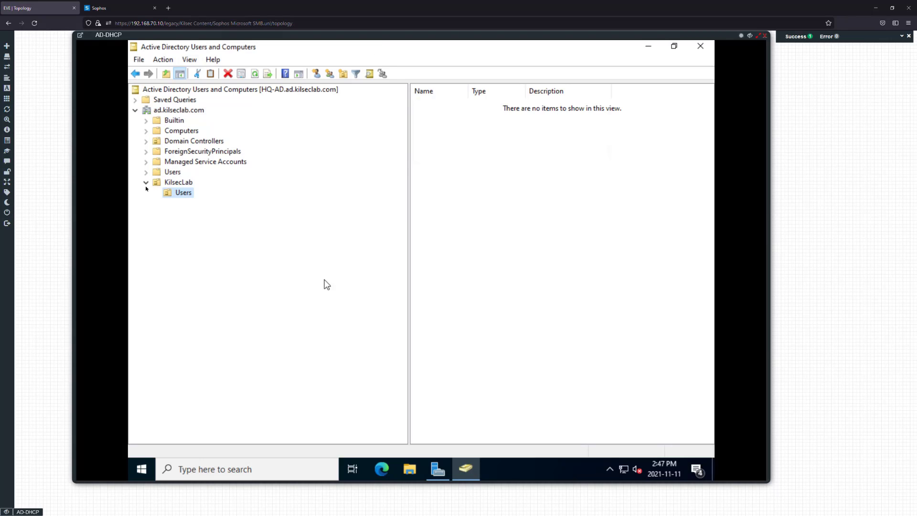
Create a 'Groups' organizational unit inside KilsecLab, then open the Users unit
click(177, 182)
right_click(183, 181)
mouse_move(231, 231)
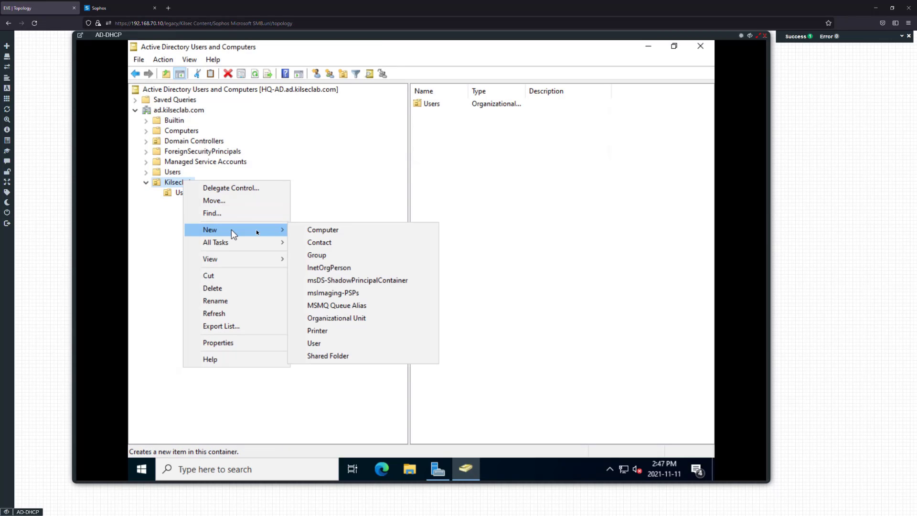
click(319, 318)
text(g)
key(BackSpace)
text(Groups)
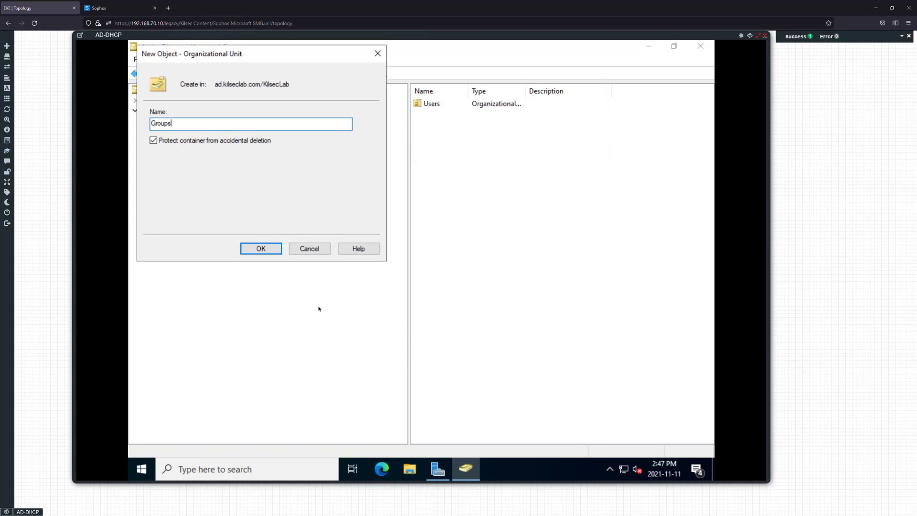
key(Return)
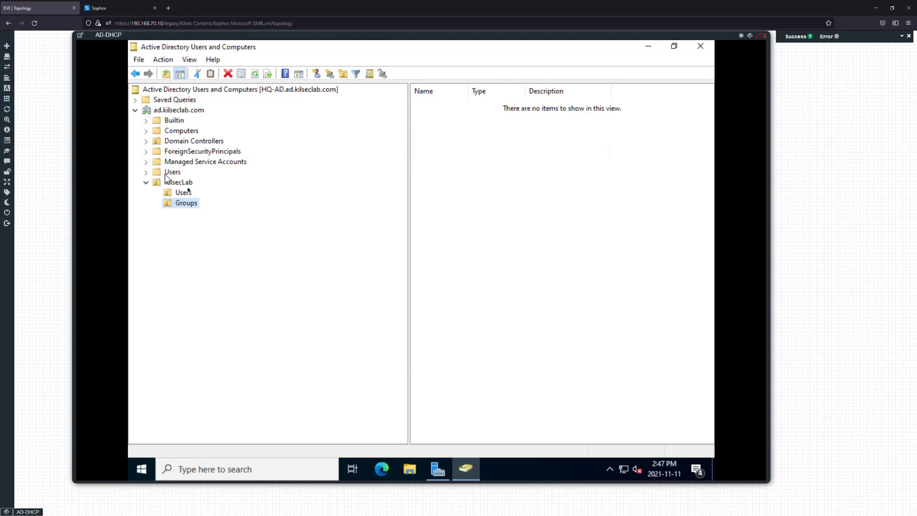
click(177, 182)
click(183, 192)
Start a new user in KilsecLab/Users and enter the user's first name, last name and logon name
right_click(473, 159)
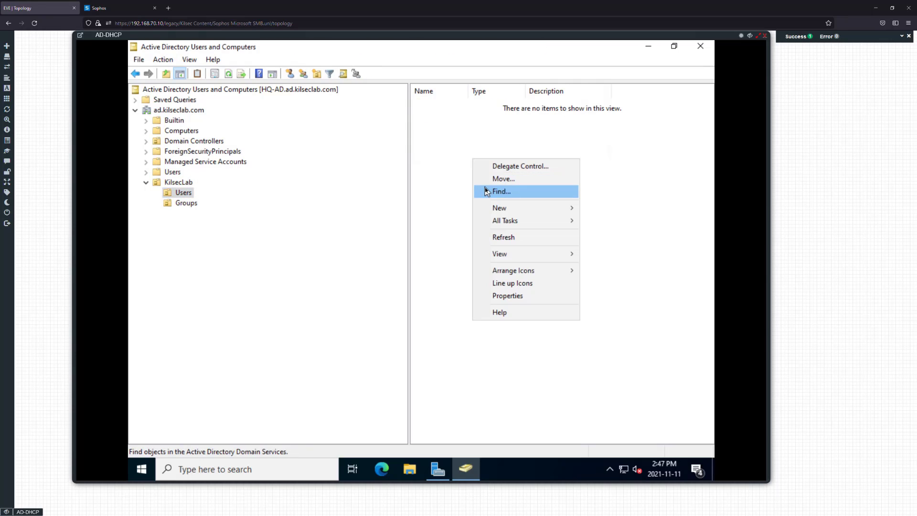
mouse_move(511, 206)
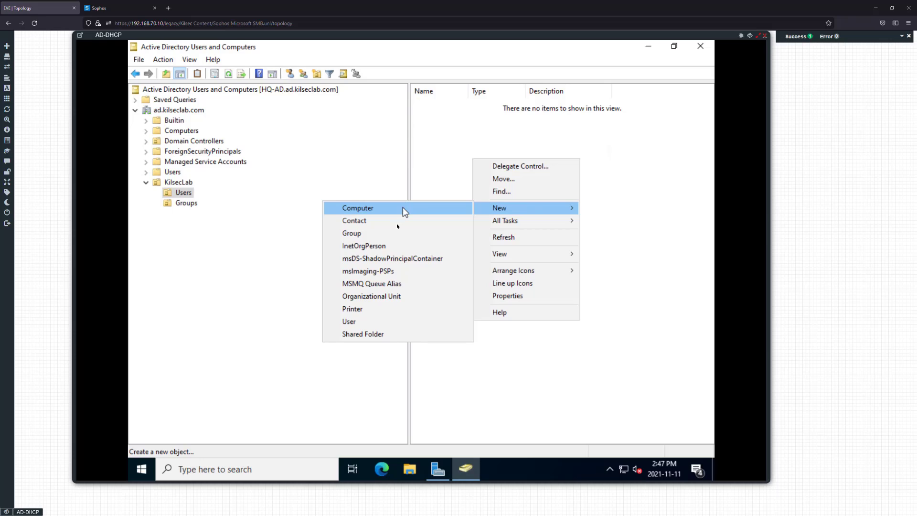
click(372, 324)
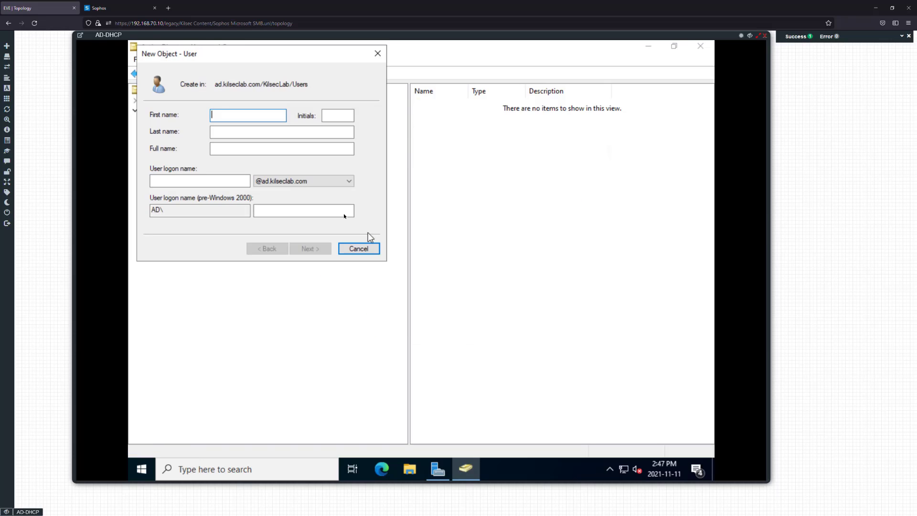
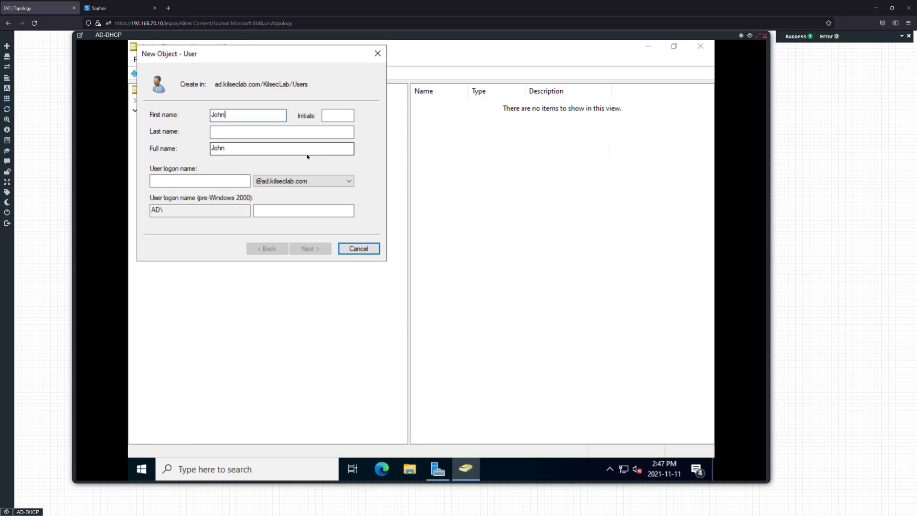
key(Tab)
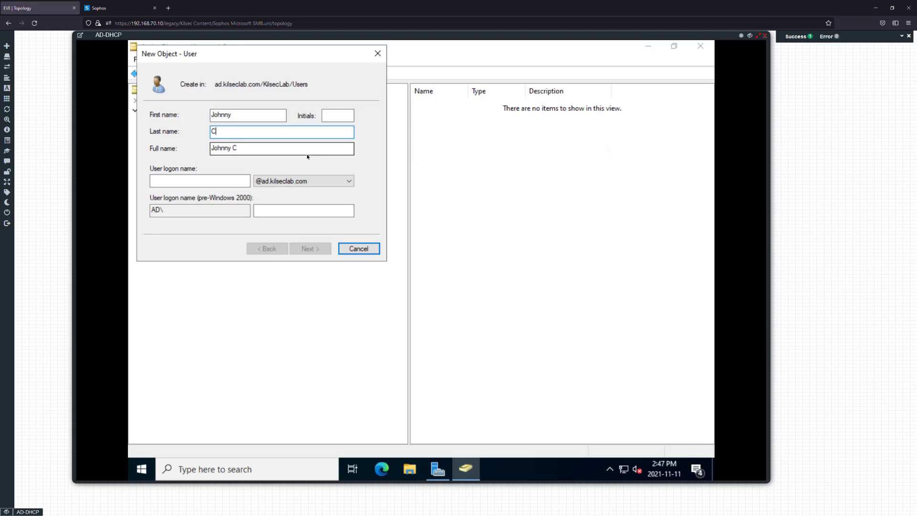
key(Tab)
key(Tab)
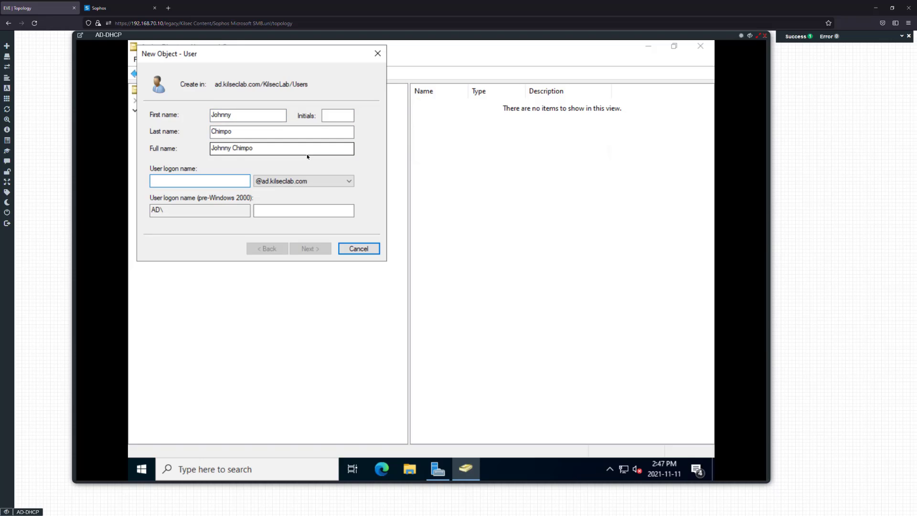
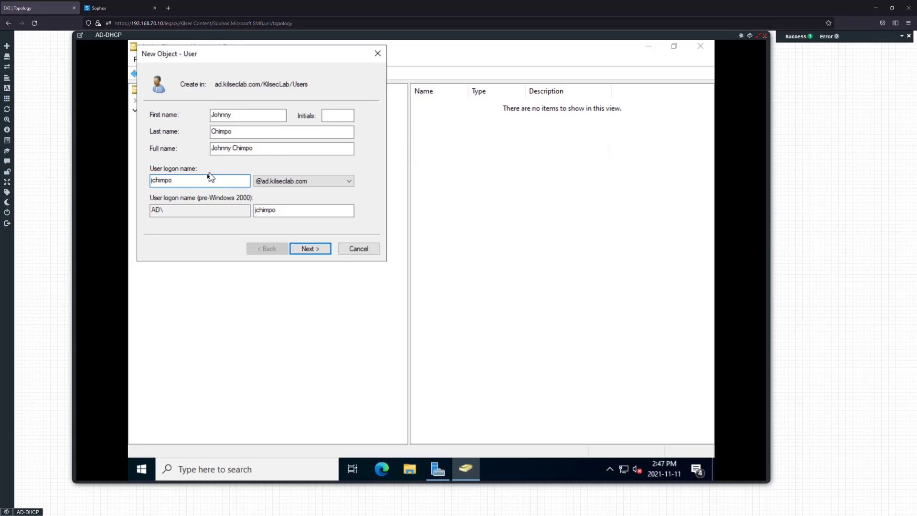
drag(188, 178, 146, 179)
click(175, 180)
drag(144, 180, 191, 181)
click(189, 181)
drag(178, 180, 150, 182)
click(185, 181)
Set the account password, require a change at next logon, and finish creating the user
click(310, 251)
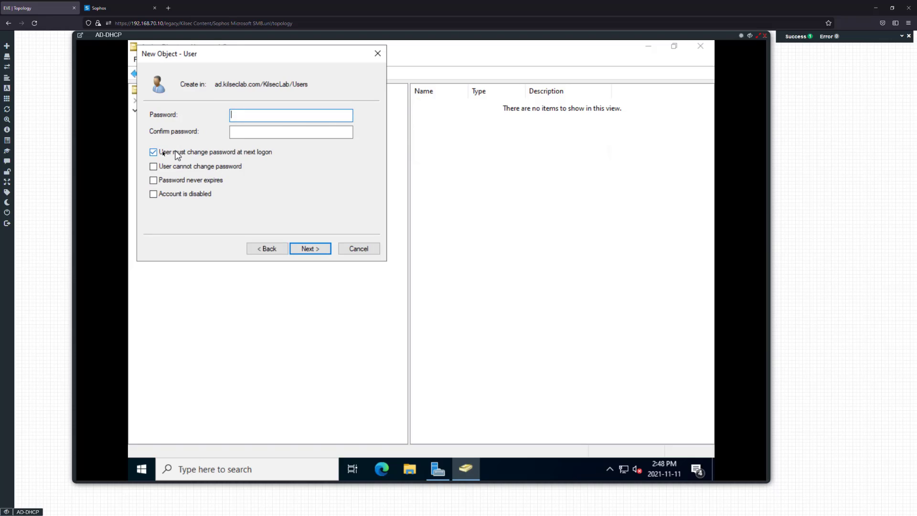
click(158, 151)
click(265, 114)
text(•••••••••)
key(Tab)
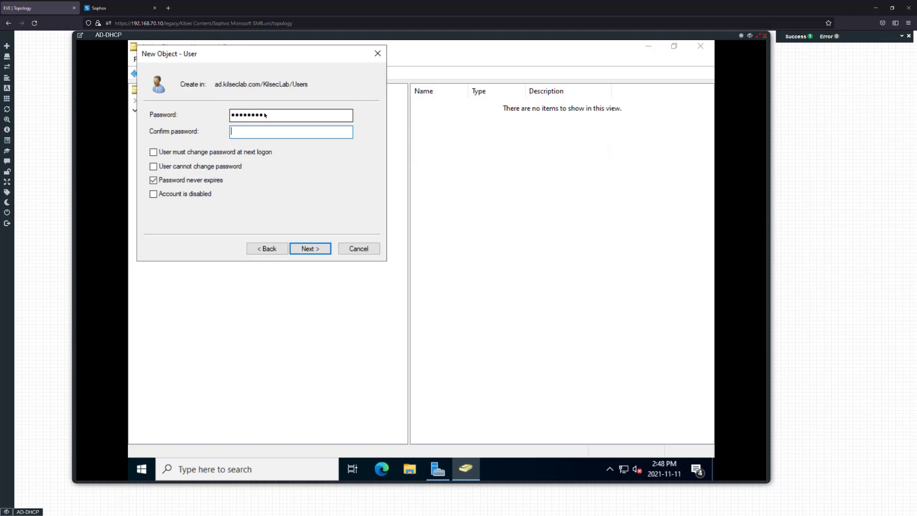
text(•••••••••)
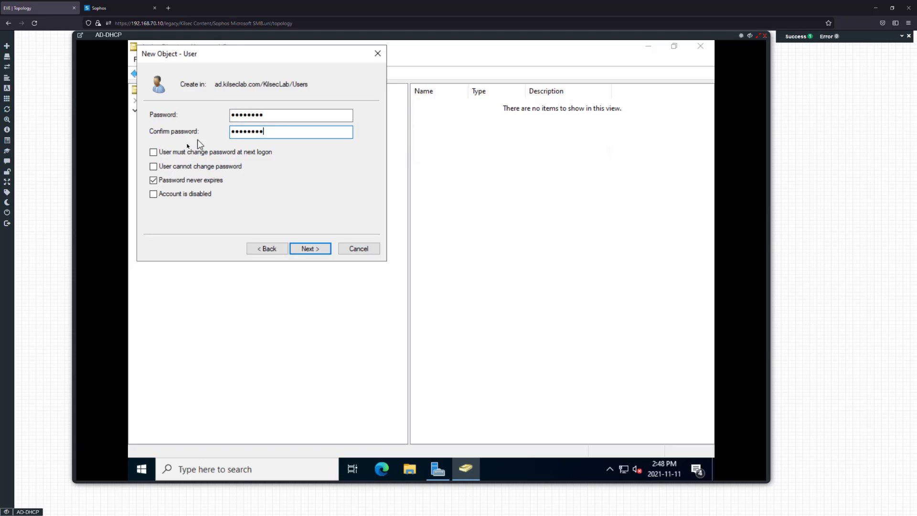
click(189, 180)
click(177, 153)
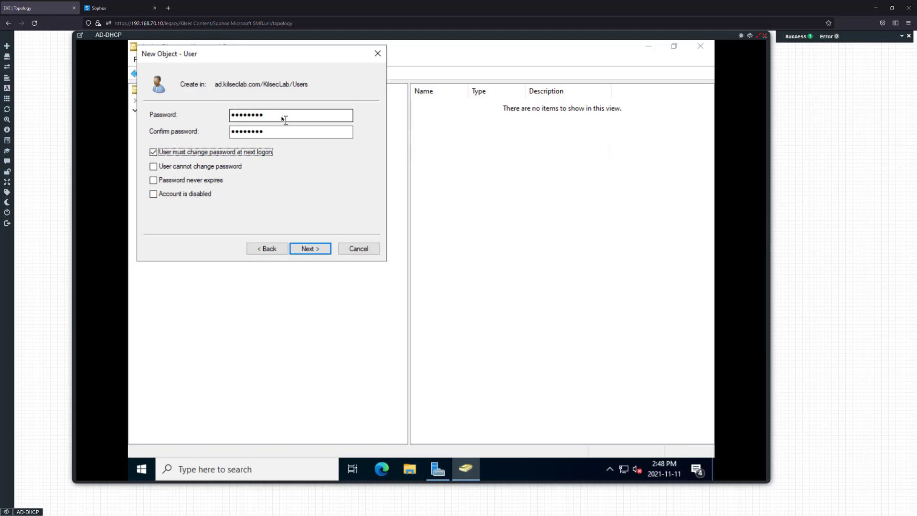
drag(285, 119, 154, 125)
text(P@ssw)
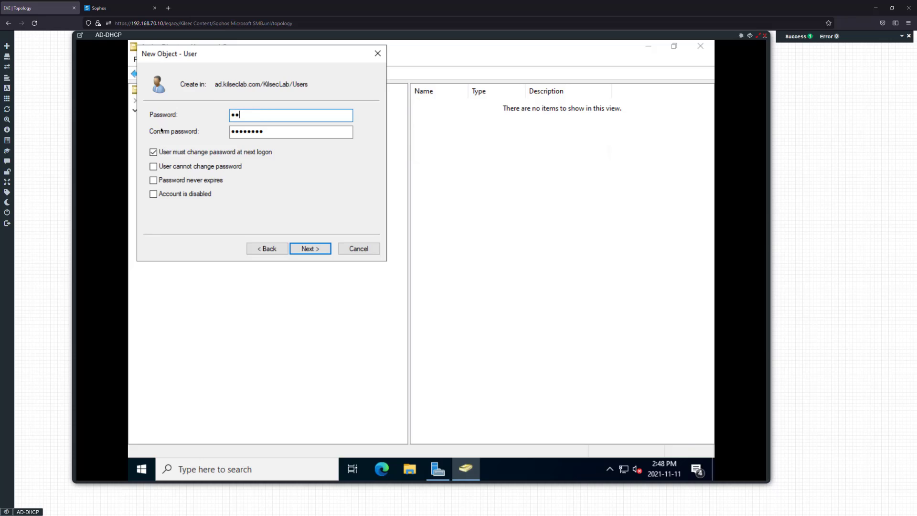
key(BackSpace)
key(BackSpace)
key(BackSpace)
key(BackSpace)
text(@ssw0rd)
click(309, 249)
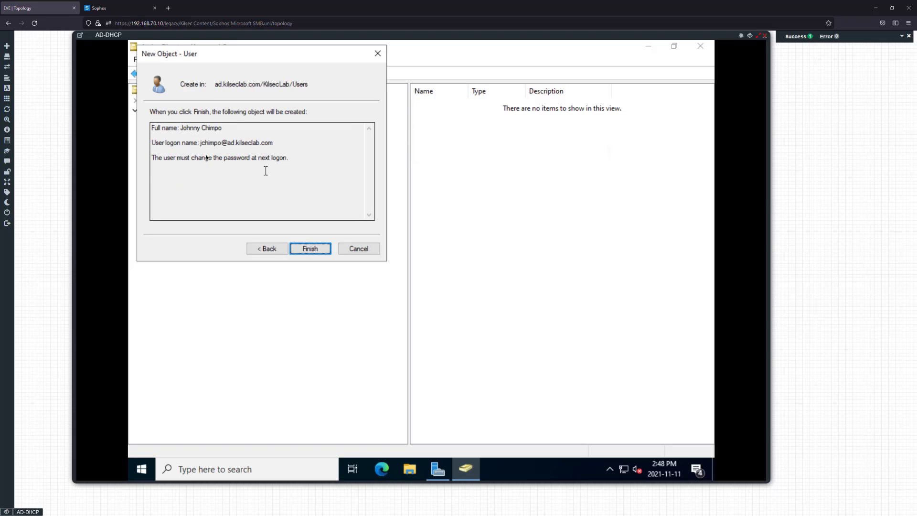
click(310, 248)
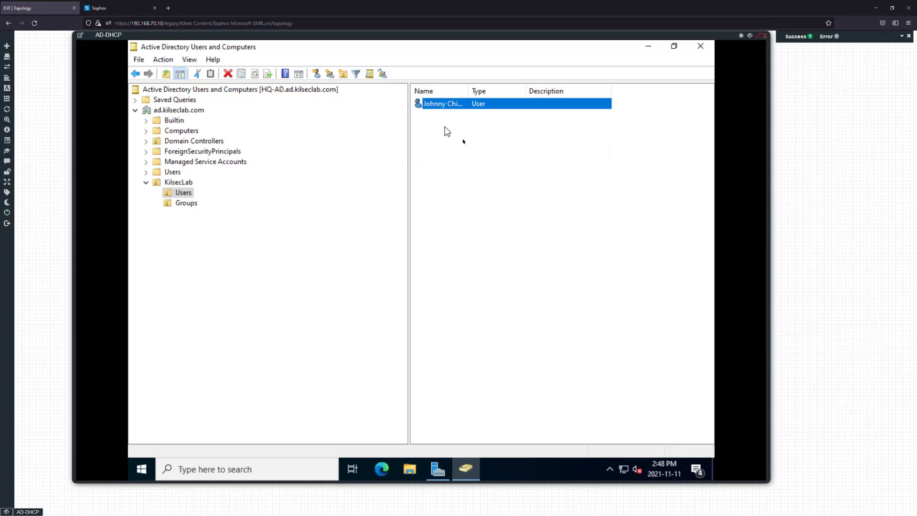
Start another new KilsecLab user and enter the person's first name, last name and logon name
right_click(445, 126)
mouse_move(482, 176)
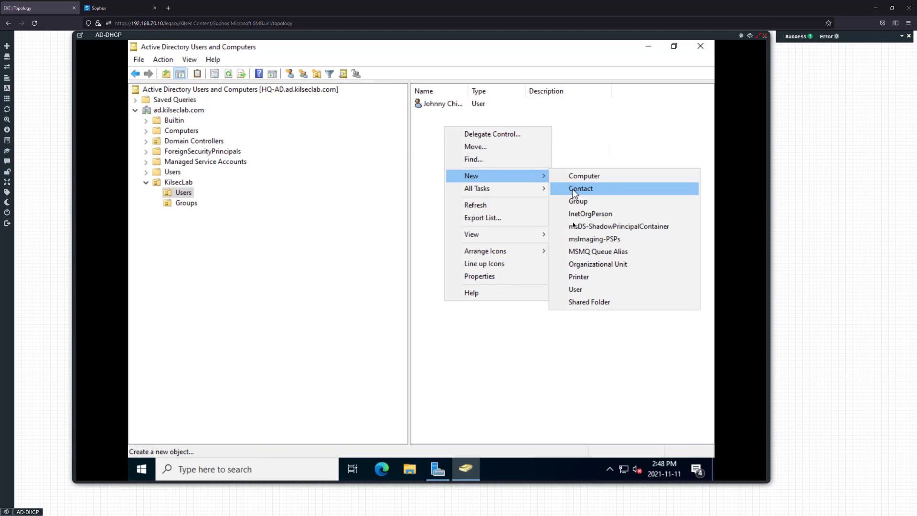
click(576, 289)
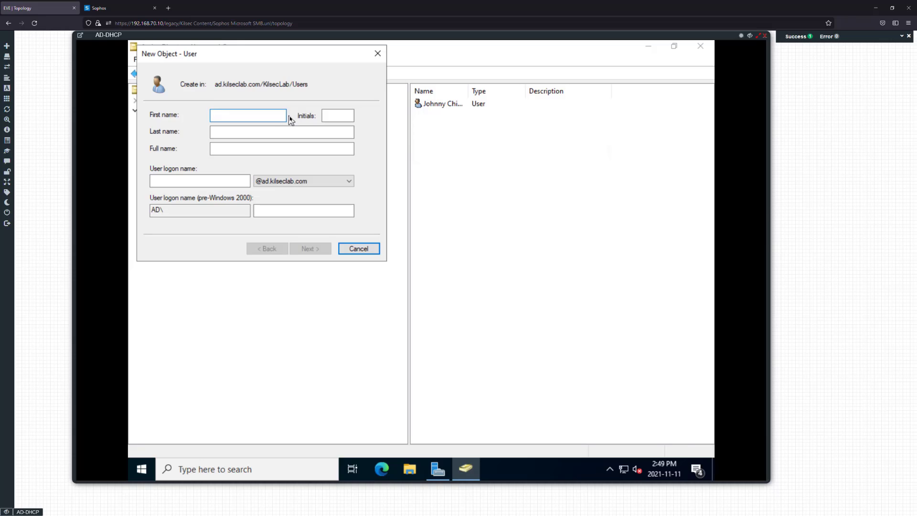
key(Tab)
key(Tab)
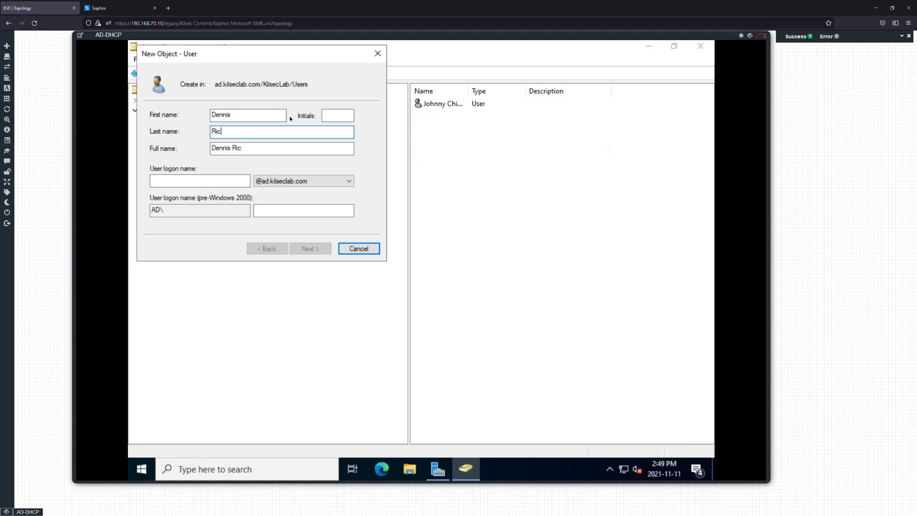
key(Tab)
key(Tab)
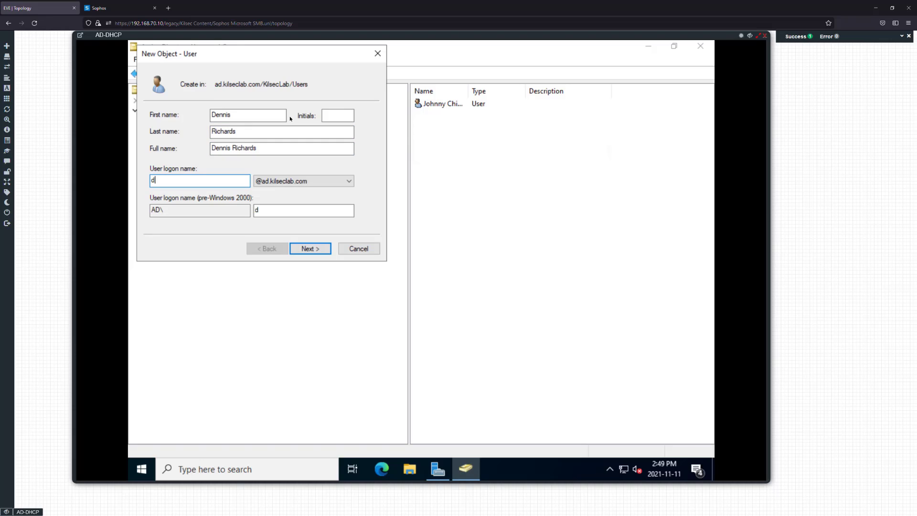
Enter and confirm the new user's password to reach the creation summary
click(318, 248)
text(•)
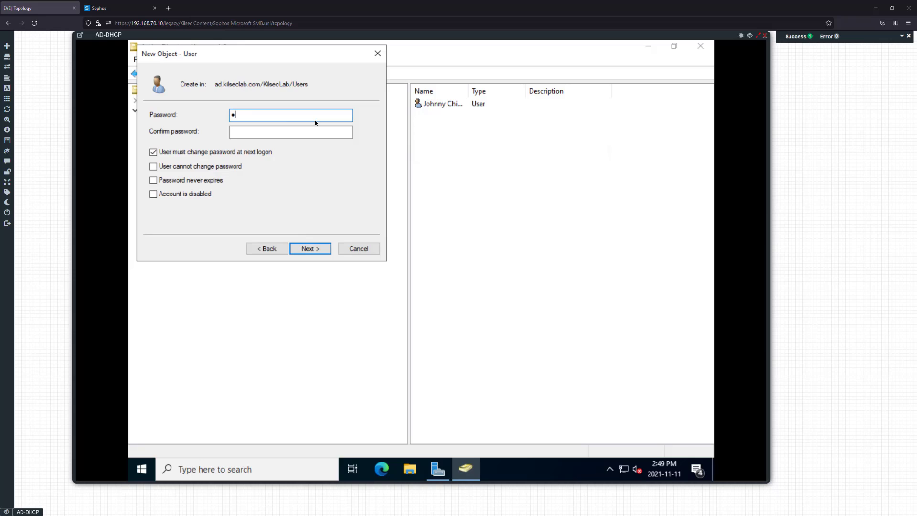
text(•••••••)
key(Tab)
text(••)
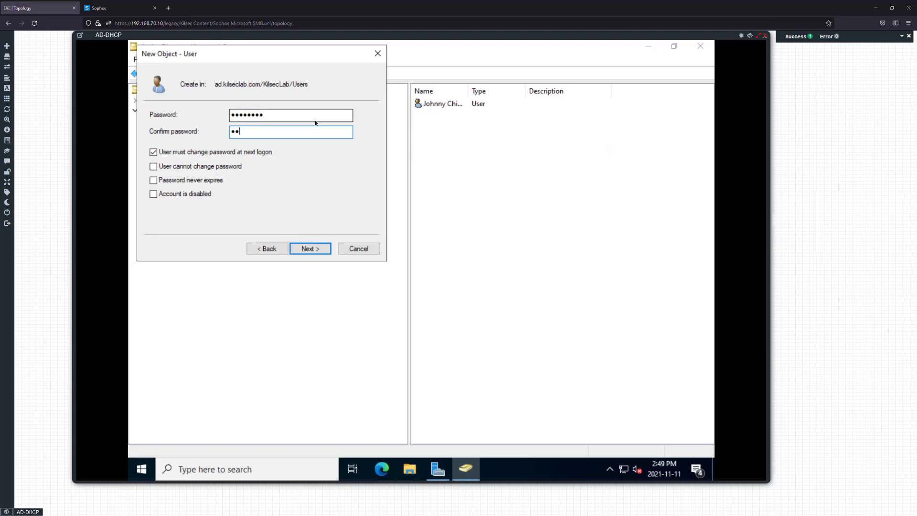
text(••••••)
click(310, 249)
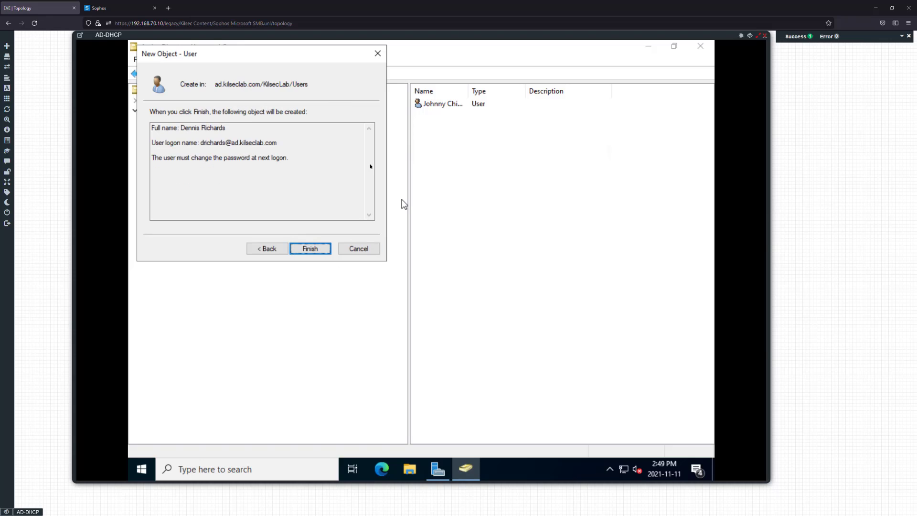
Finish the pending user, then start a third user with first, last and logon names
click(317, 250)
right_click(466, 144)
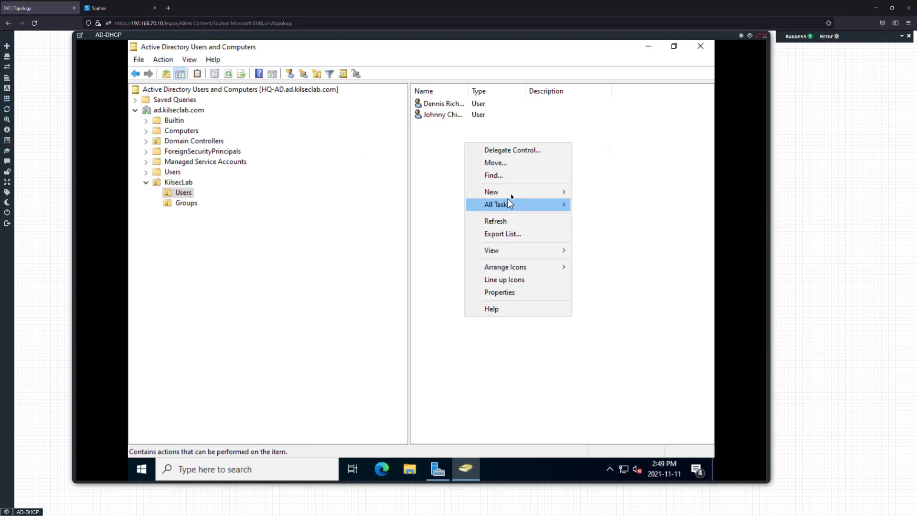
click(507, 192)
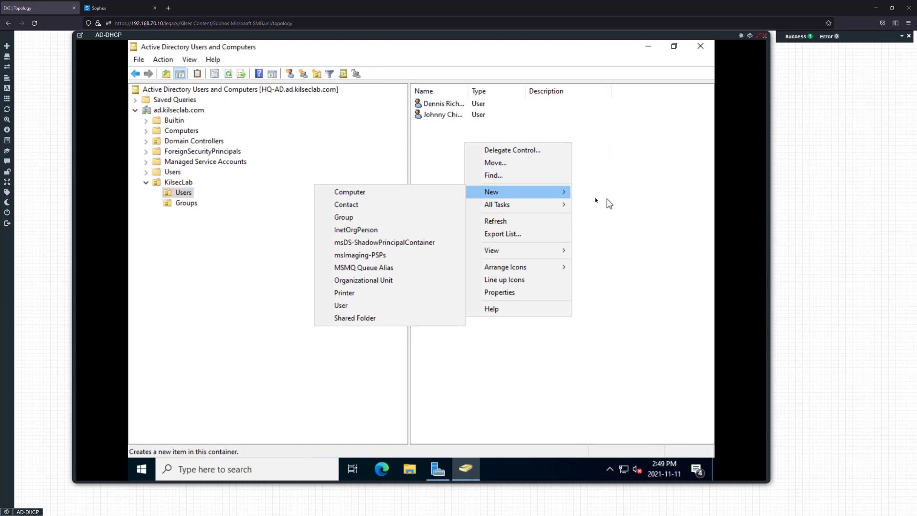
click(347, 306)
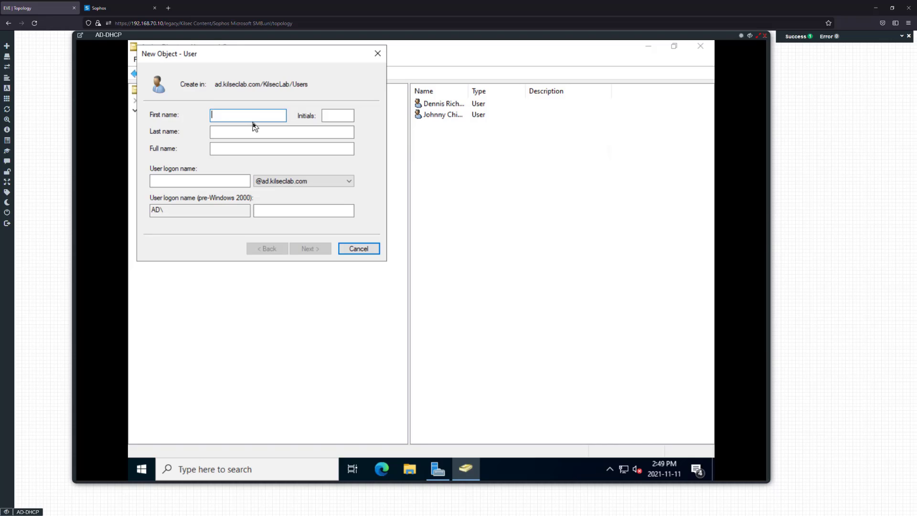
text(Donald)
key(Tab)
text(Trum)
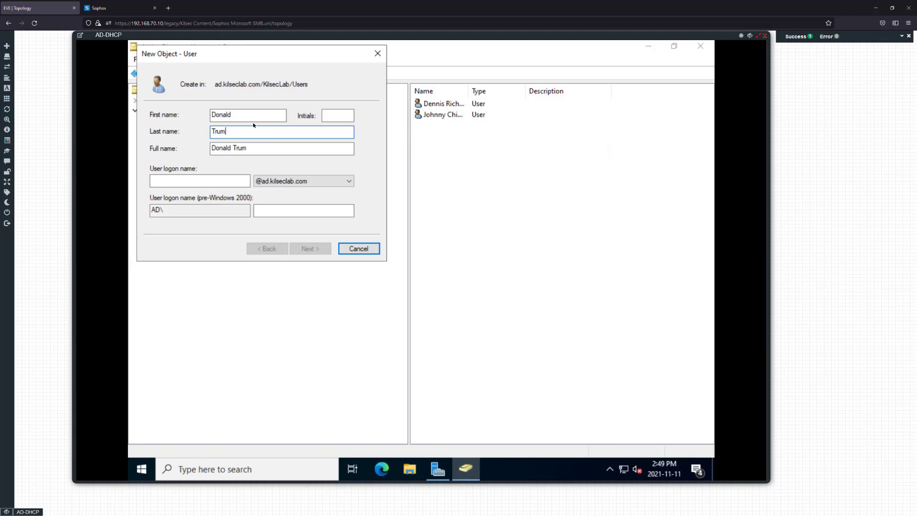
text(p)
key(Tab)
text(dtrum)
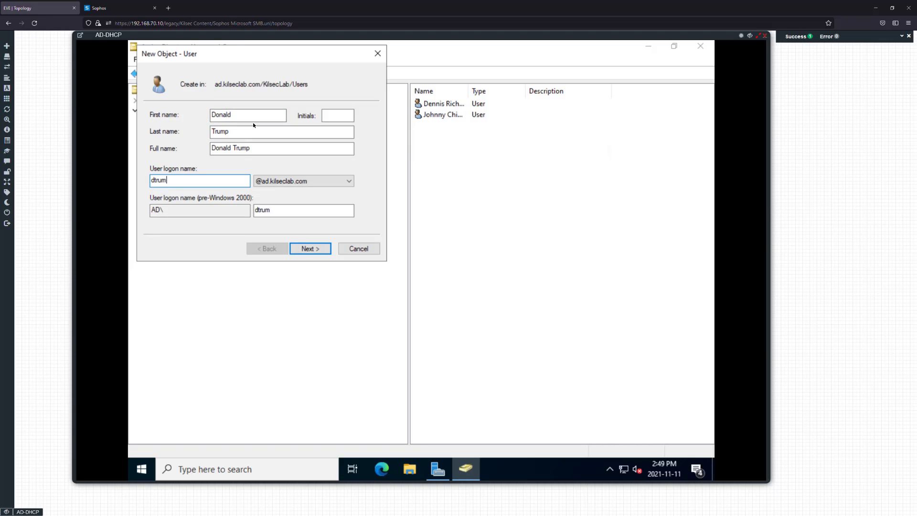
text(p)
Enter the third user's password and continue to the creation summary
key(Return)
text(***)
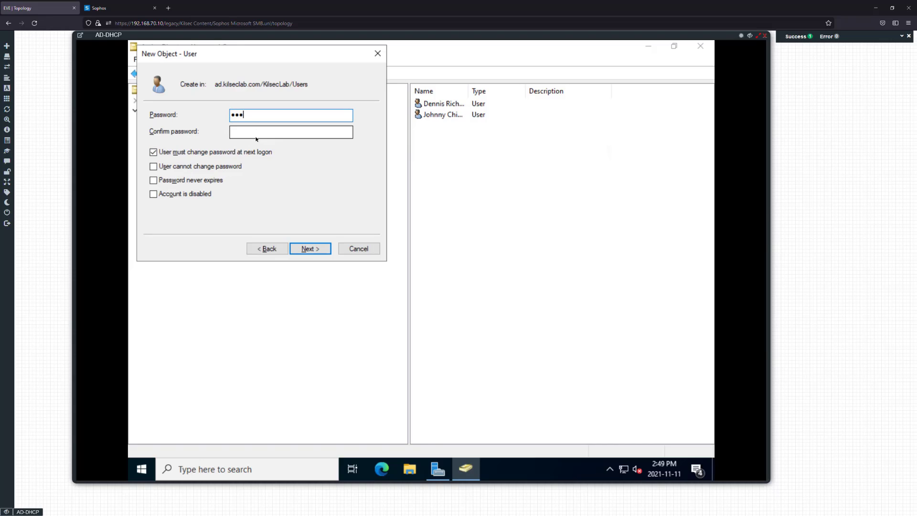
text(*****)
key(Tab)
text(********)
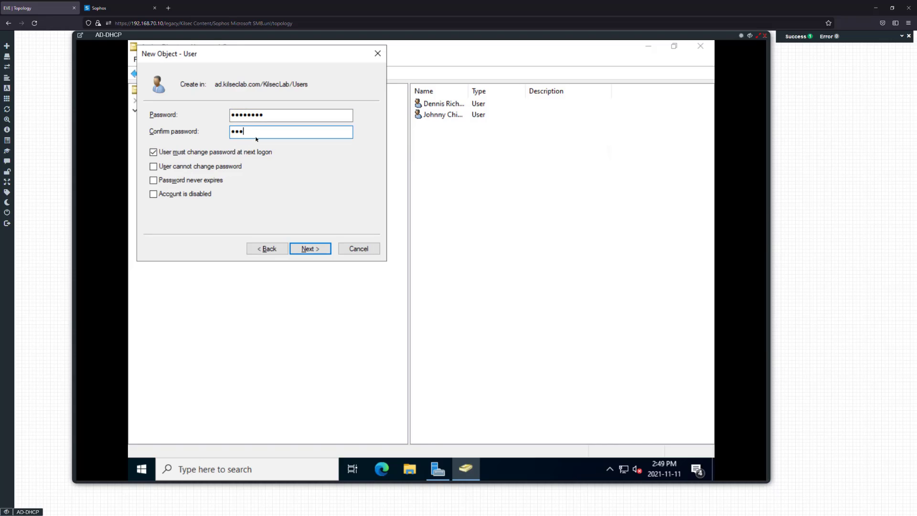
key(Return)
Create the pending user, then start a fourth user with first, last and logon names
click(308, 250)
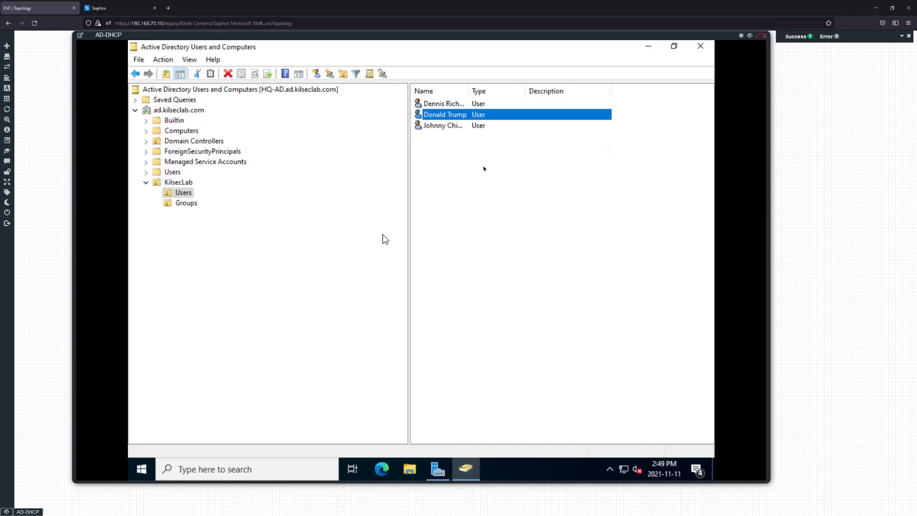
right_click(481, 178)
mouse_move(530, 232)
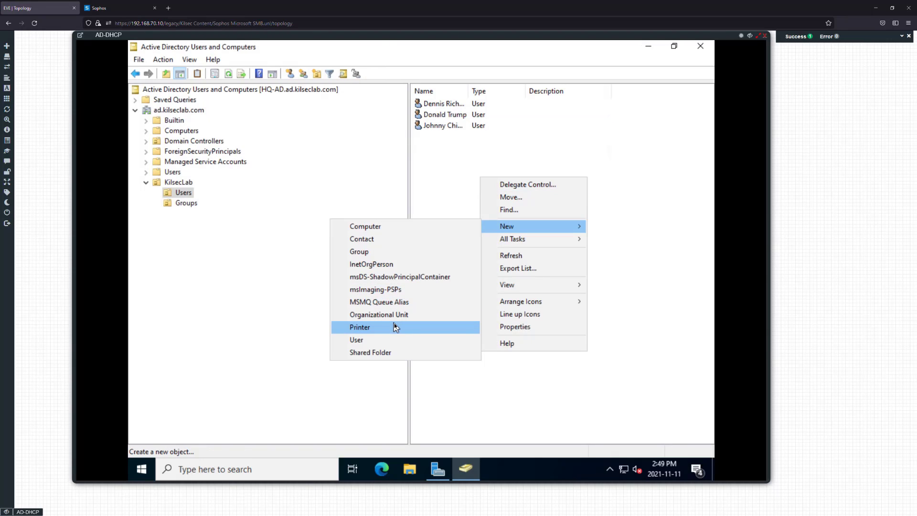
click(395, 339)
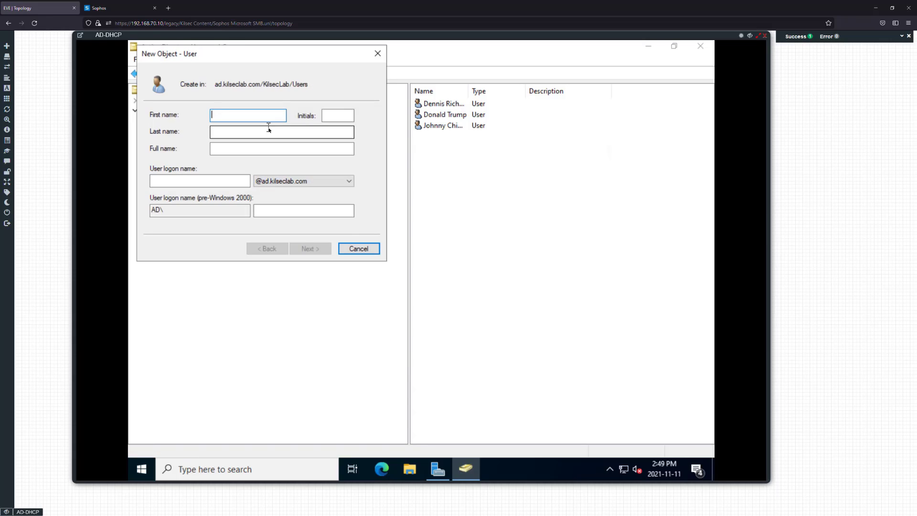
text(Adam)
key(Tab)
key(Tab)
text(Kilsec)
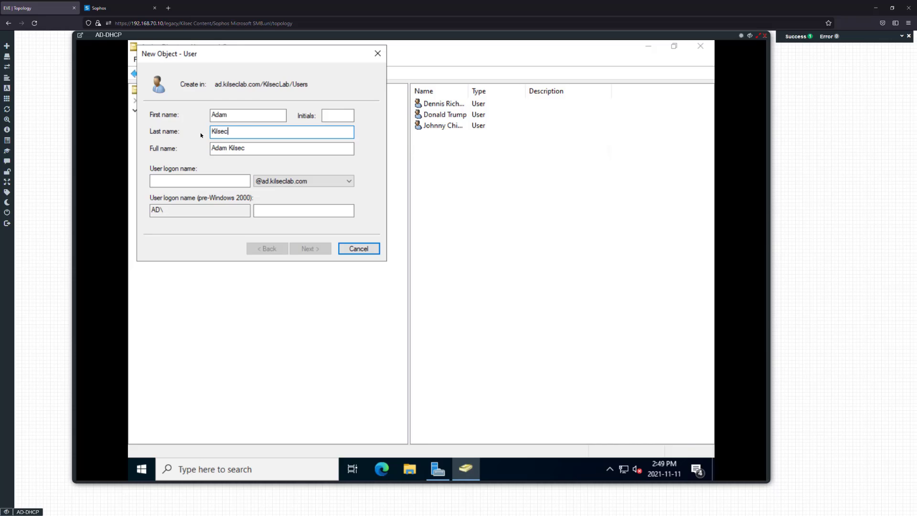
click(199, 180)
text(akilsec)
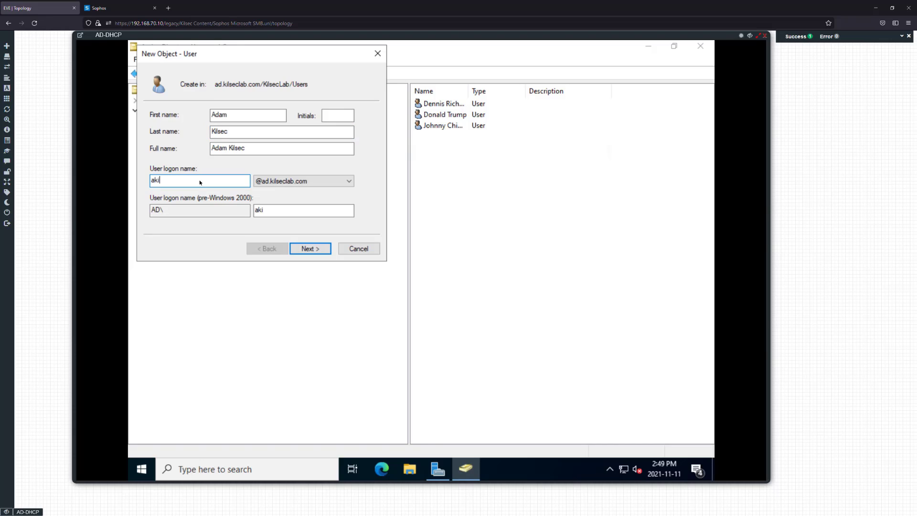
Set and confirm the fourth user's password, then finish creating the account
click(324, 249)
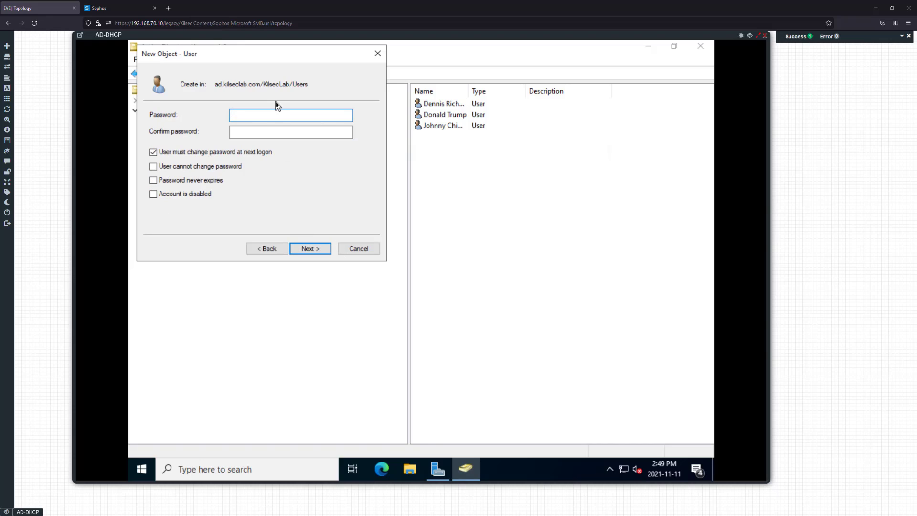
text(Password1)
key(Tab)
text(Passw)
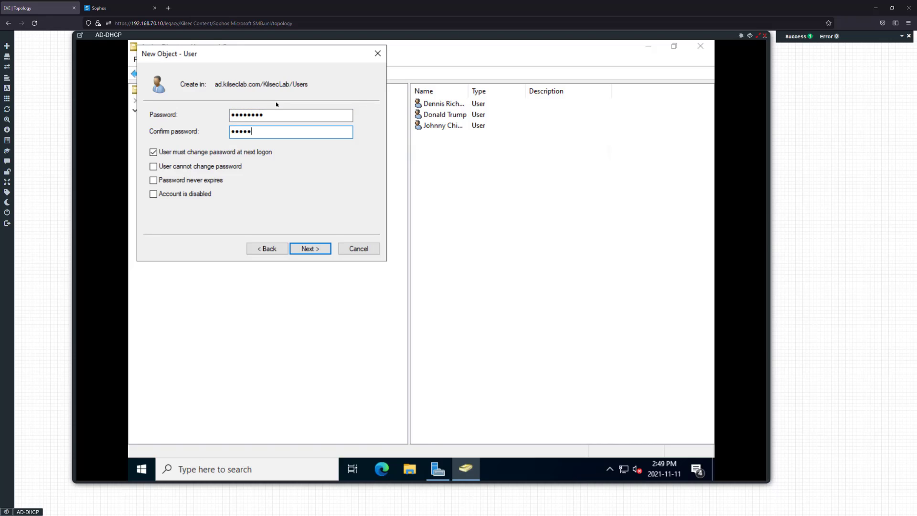
key(BackSpace)
key(BackSpace)
key(BackSpace)
key(BackSpace)
text(assword1)
click(310, 249)
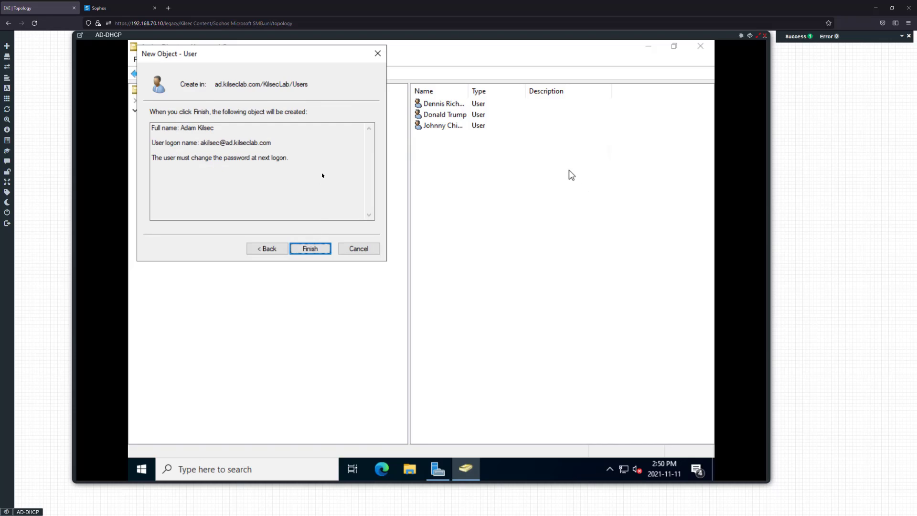
click(311, 249)
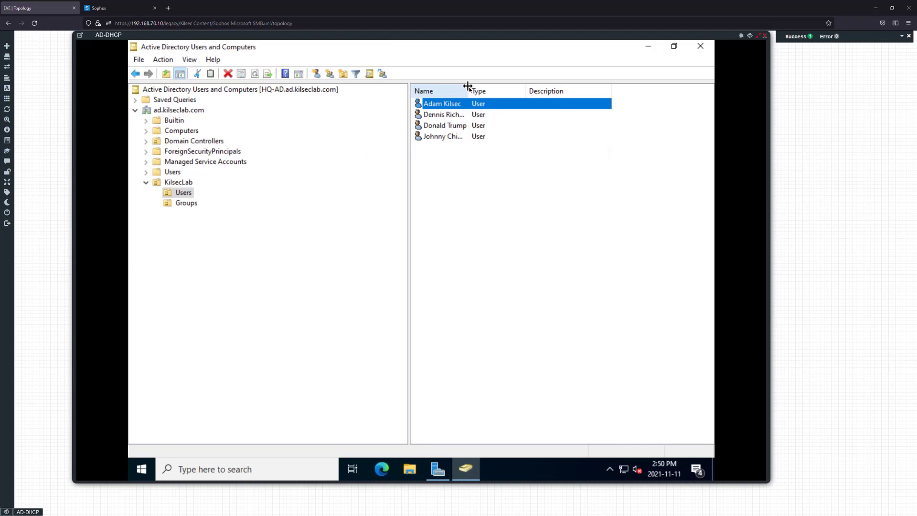
Widen the name column and fill in a user's description IT, office Winnipeg, telephone and e-mail
drag(469, 90, 477, 90)
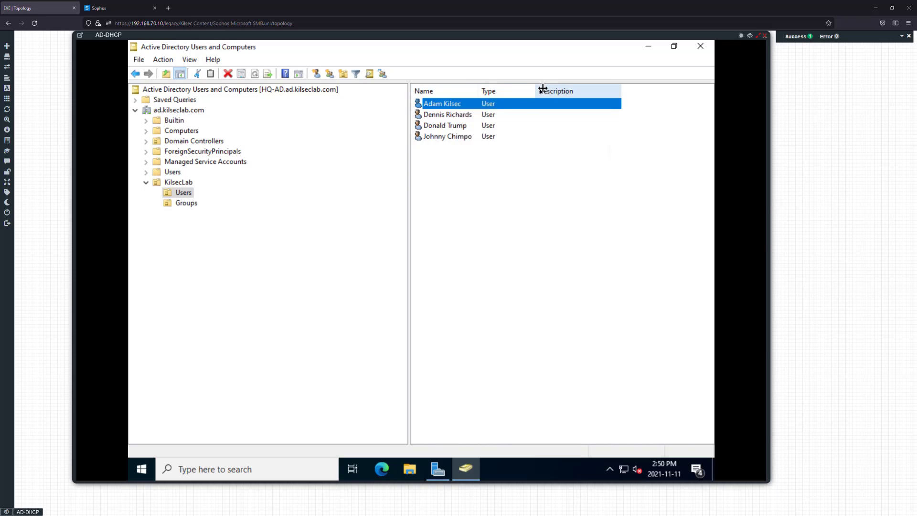
double_click(447, 105)
click(391, 244)
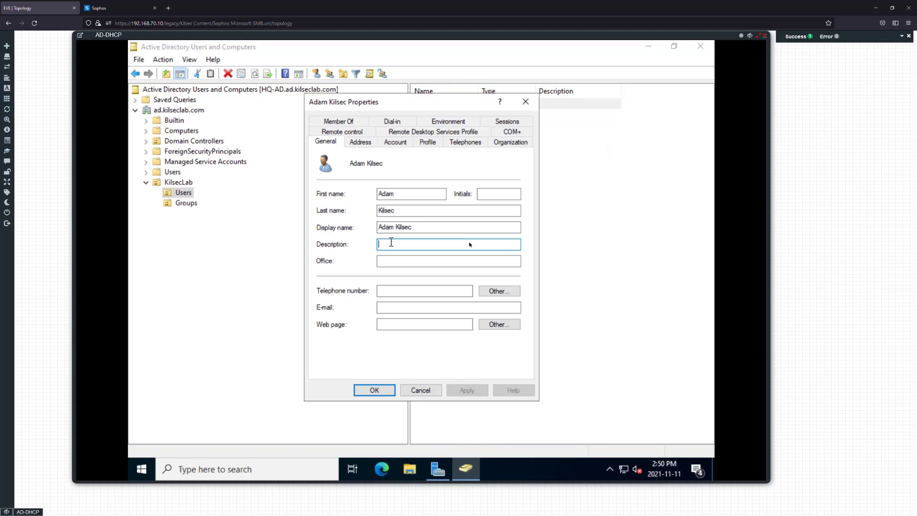
text(M)
key(BackSpace)
text(IT)
click(444, 261)
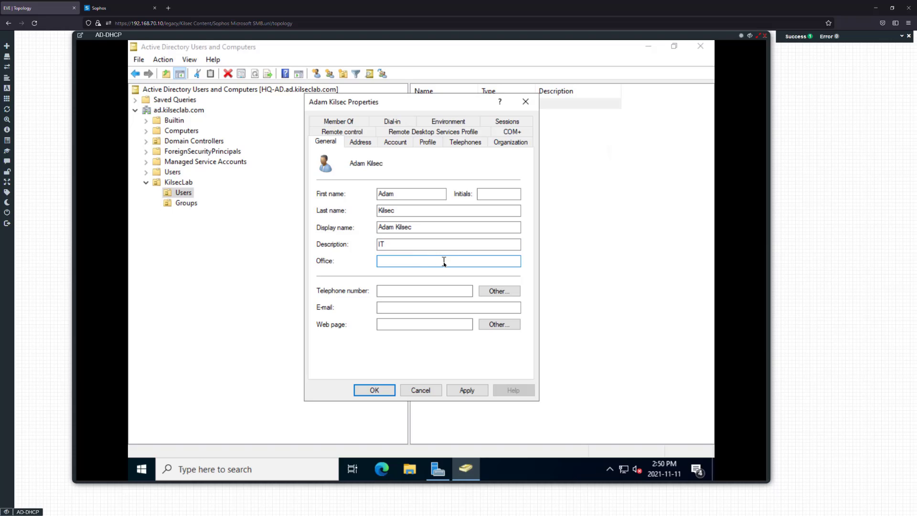
text(Winnipeg)
click(397, 293)
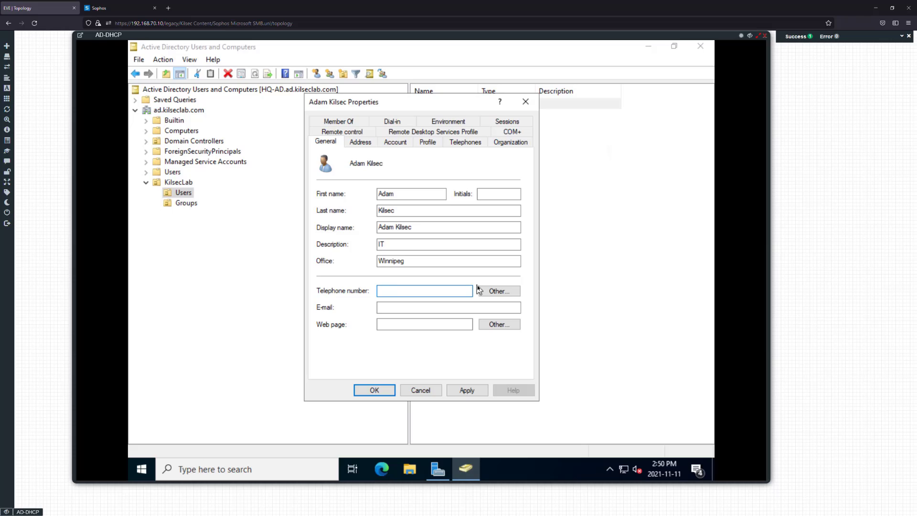
text(999999999)
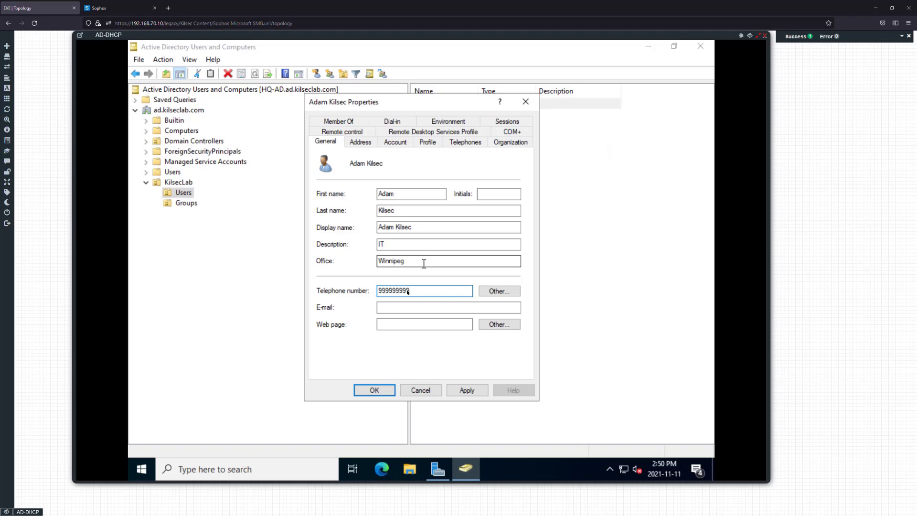
click(401, 307)
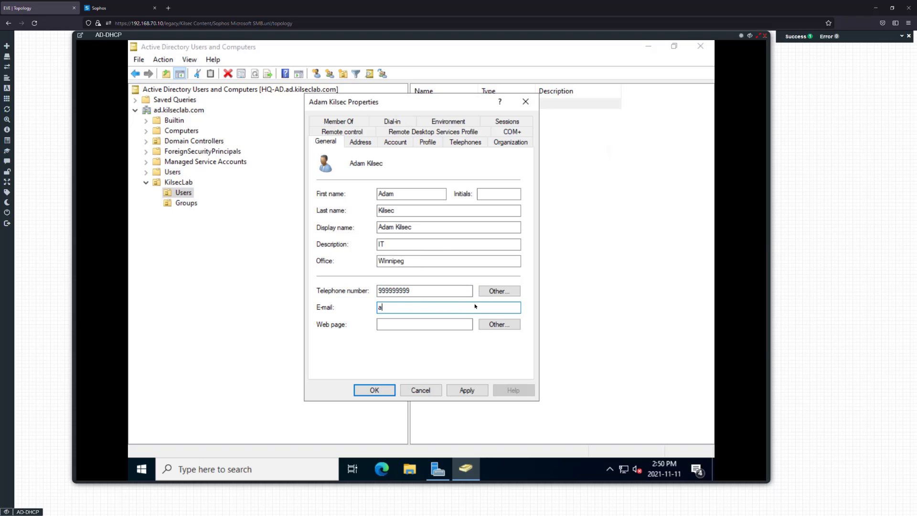
text(./)
key(BackSpace)
text(com)
key(Tab)
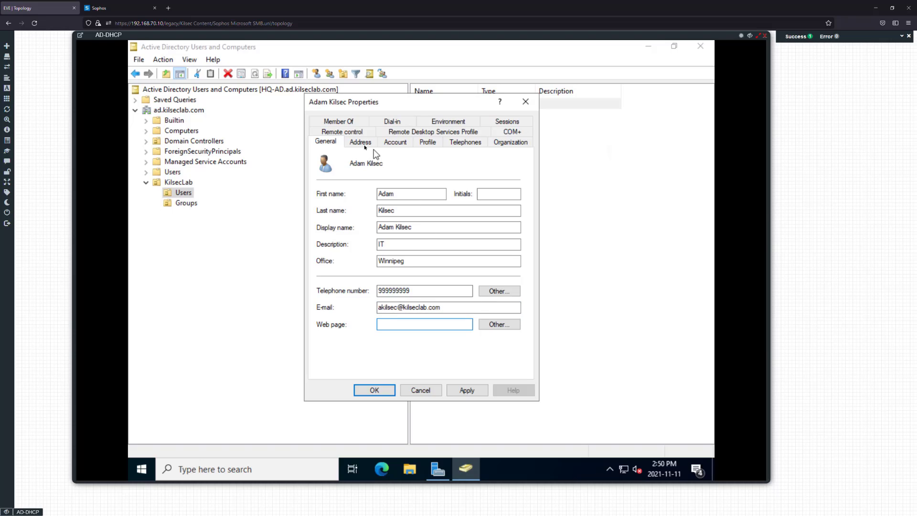
Browse the user's property tabs, then cancel the dialog without saving
click(360, 142)
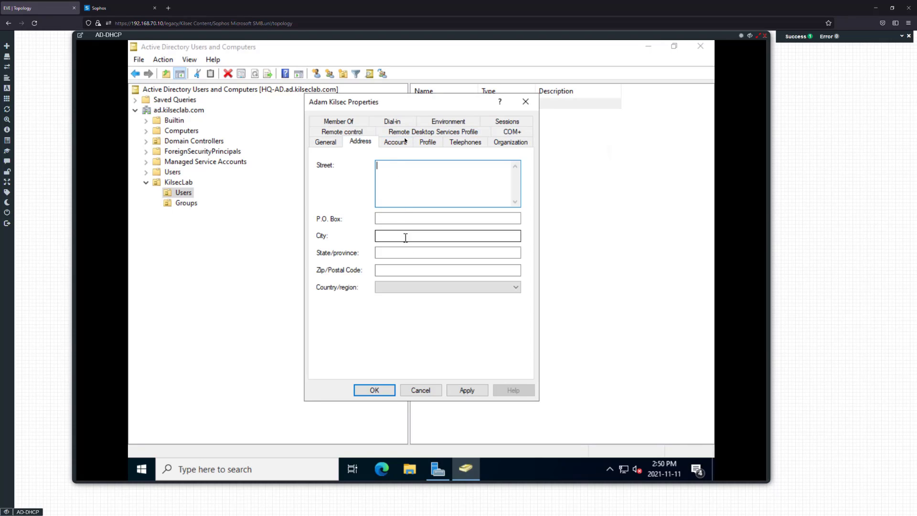
click(405, 142)
click(427, 142)
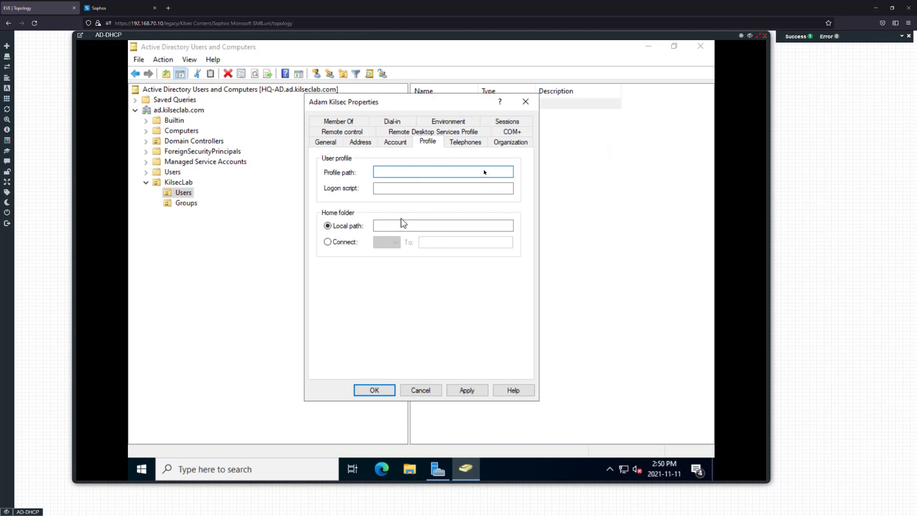
click(473, 143)
click(503, 141)
click(429, 143)
click(510, 131)
click(432, 142)
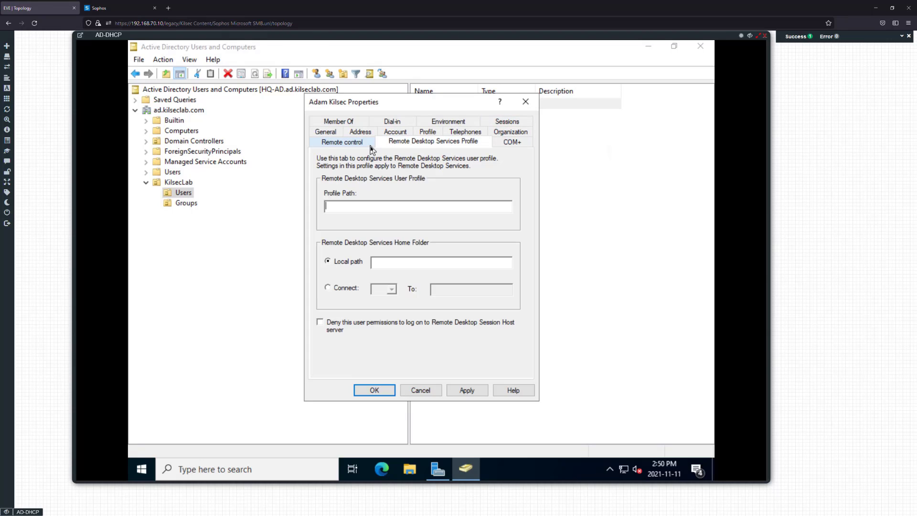
click(342, 142)
click(329, 132)
click(331, 133)
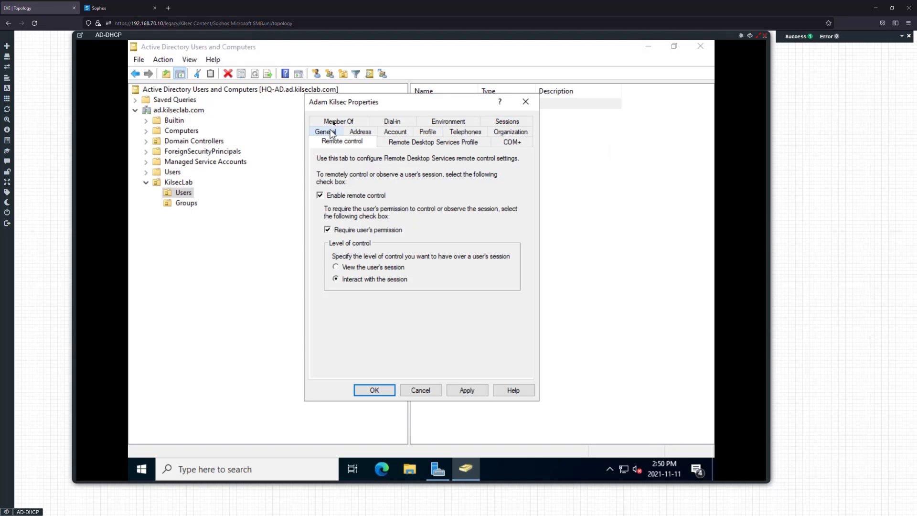
click(334, 122)
click(433, 390)
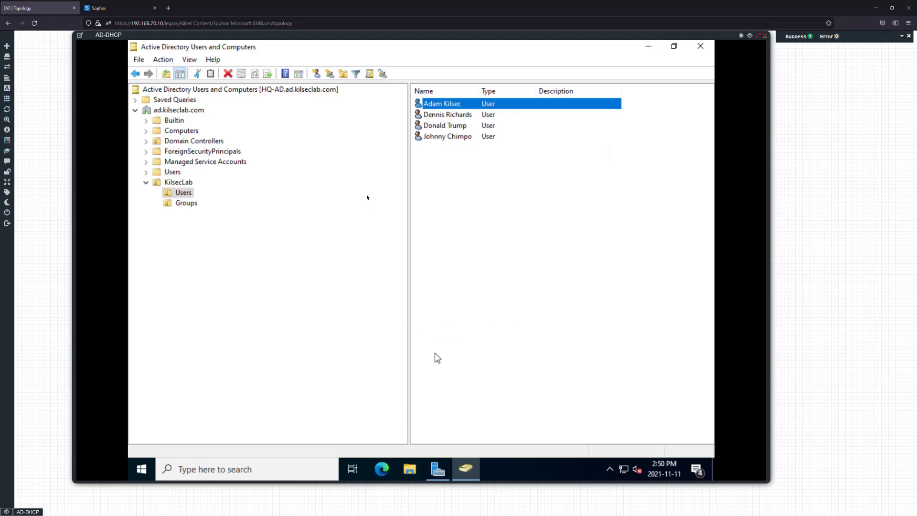
click(448, 168)
click(456, 113)
Refresh the KilsecLab users list and open the first user's properties
click(455, 108)
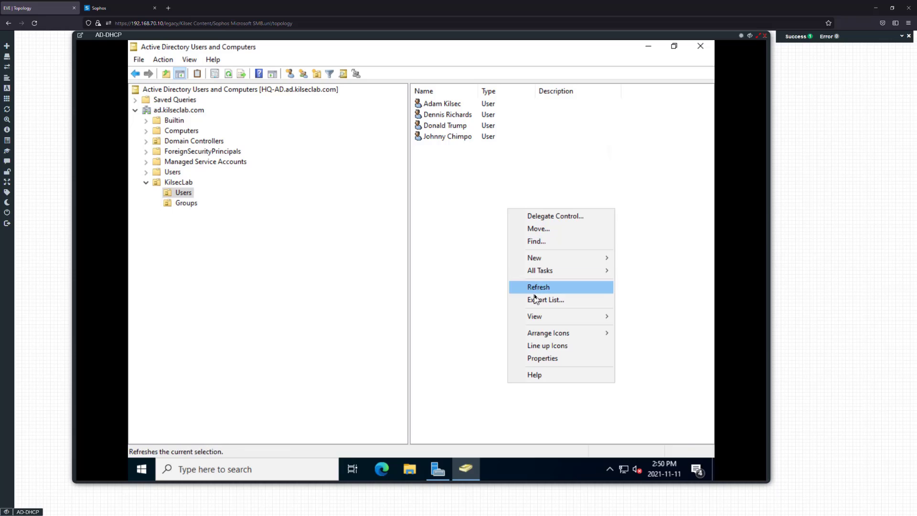
click(537, 286)
click(444, 115)
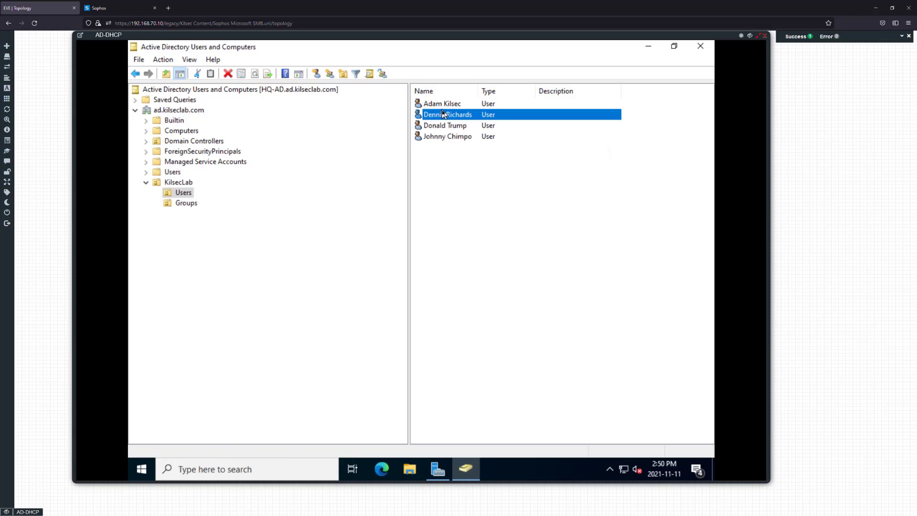
double_click(442, 105)
Enter the first user's description IT, office Winnipeg, telephone and e-mail, then apply and save
click(399, 244)
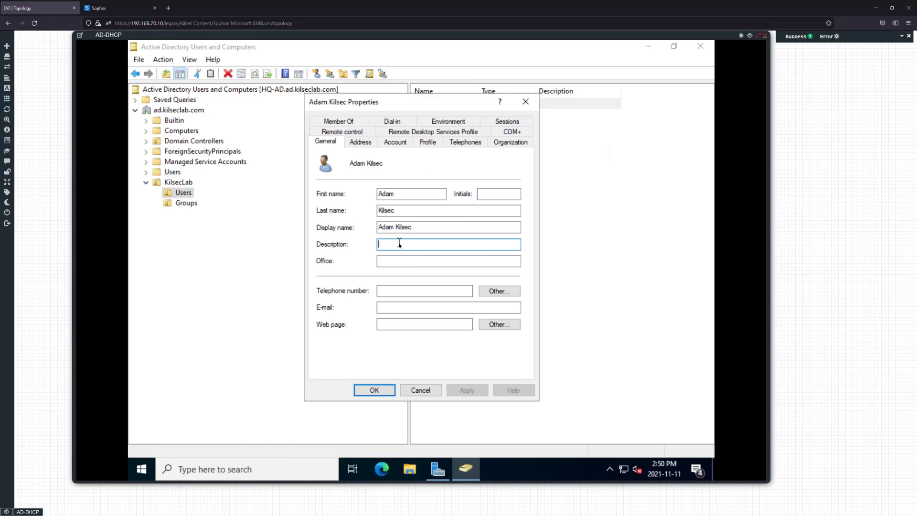
text(IT)
key(Tab)
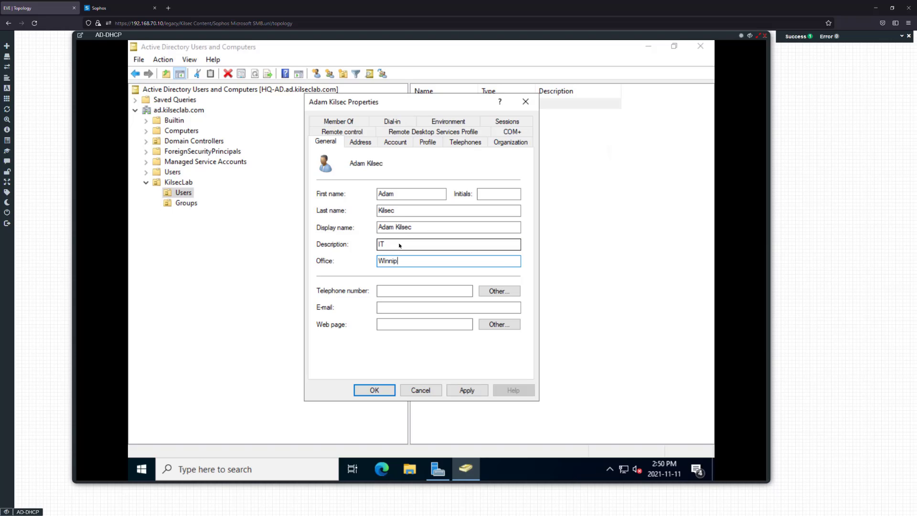
key(Tab)
text(999)
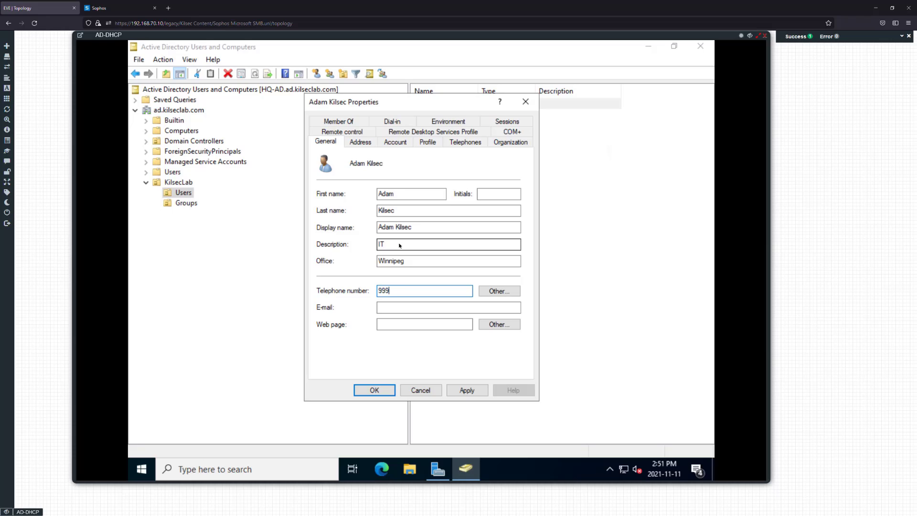
key(Tab)
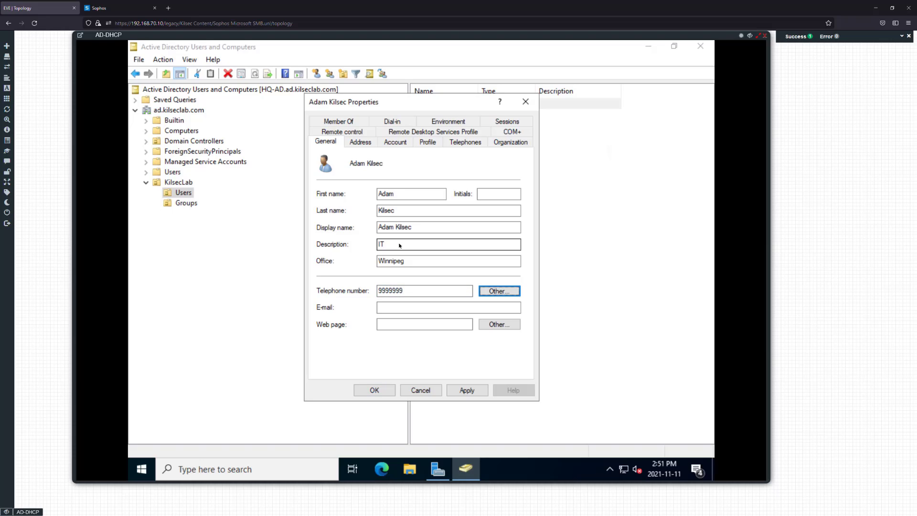
key(Tab)
text(a)
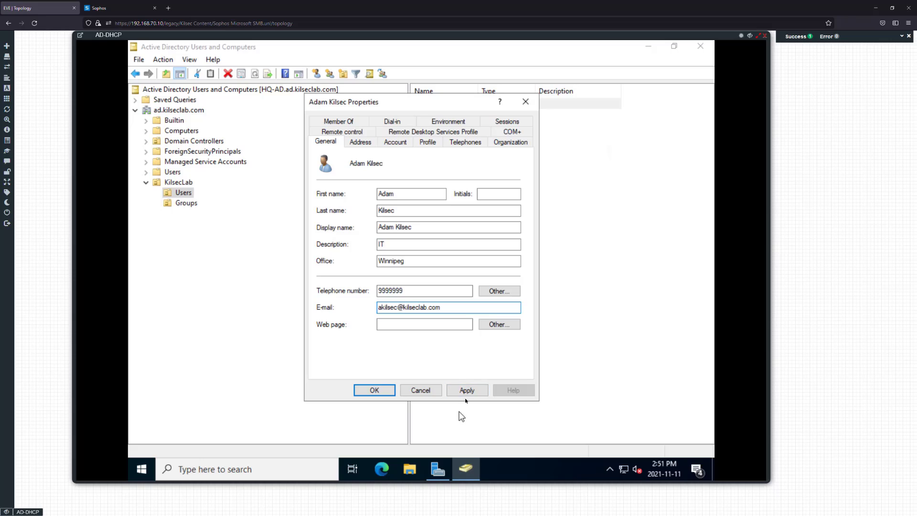
click(467, 390)
click(368, 389)
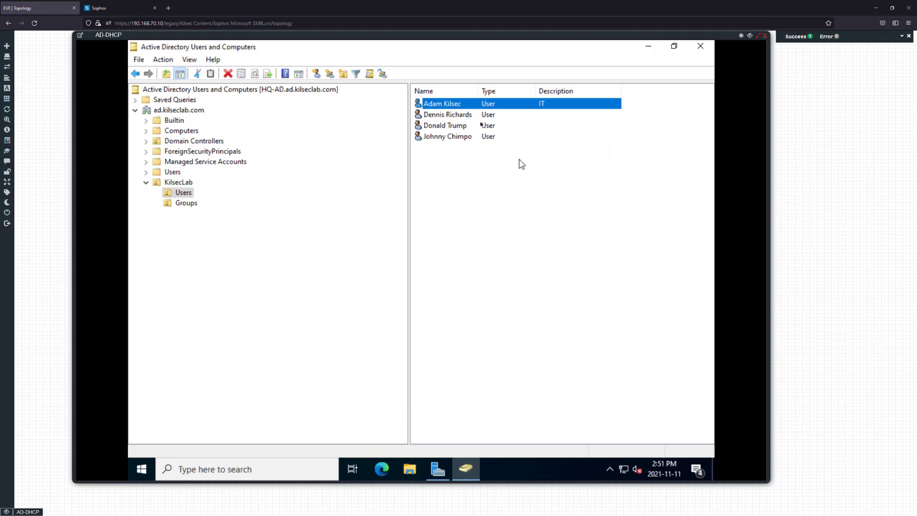
Give the second user description Manager and office Winnipeg
click(473, 116)
right_click(474, 116)
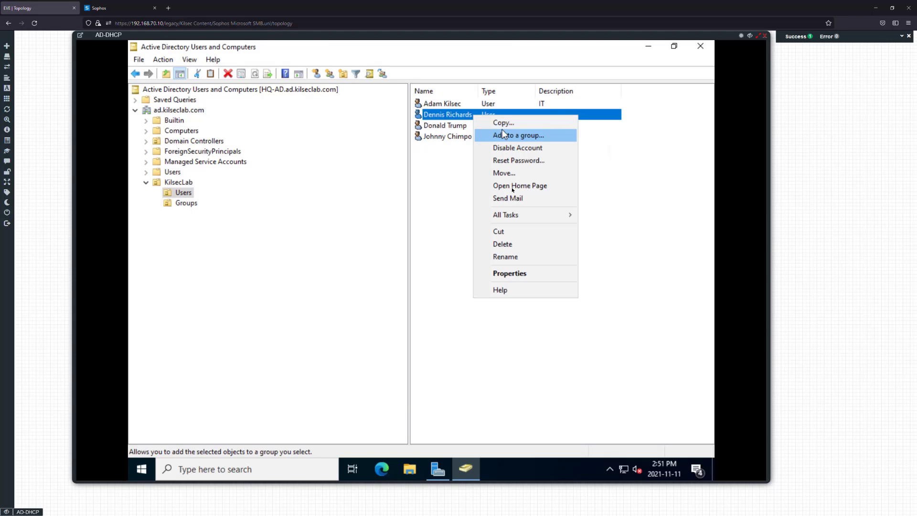
click(509, 273)
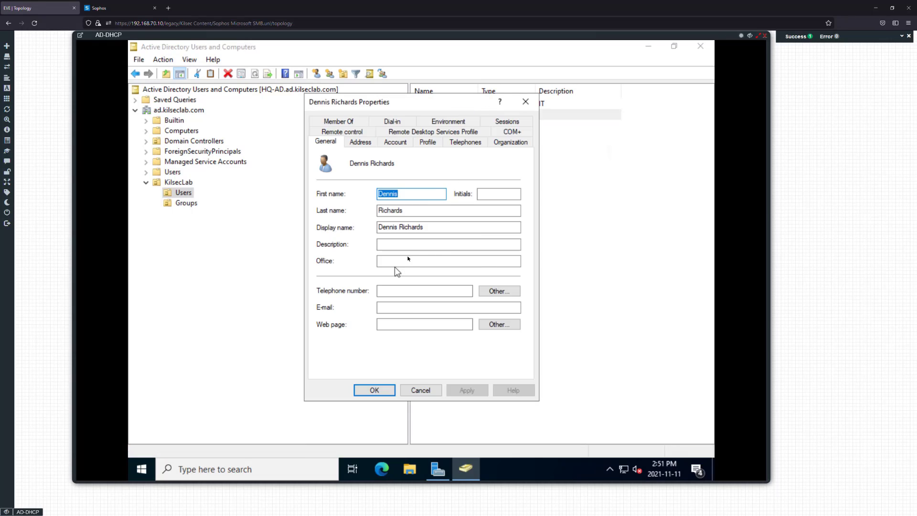
click(407, 244)
text(Manager)
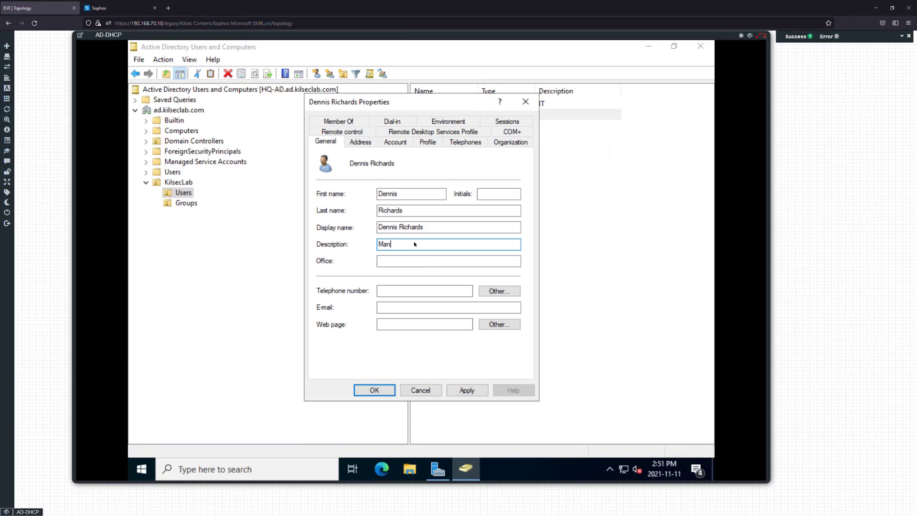
click(419, 259)
text(Win)
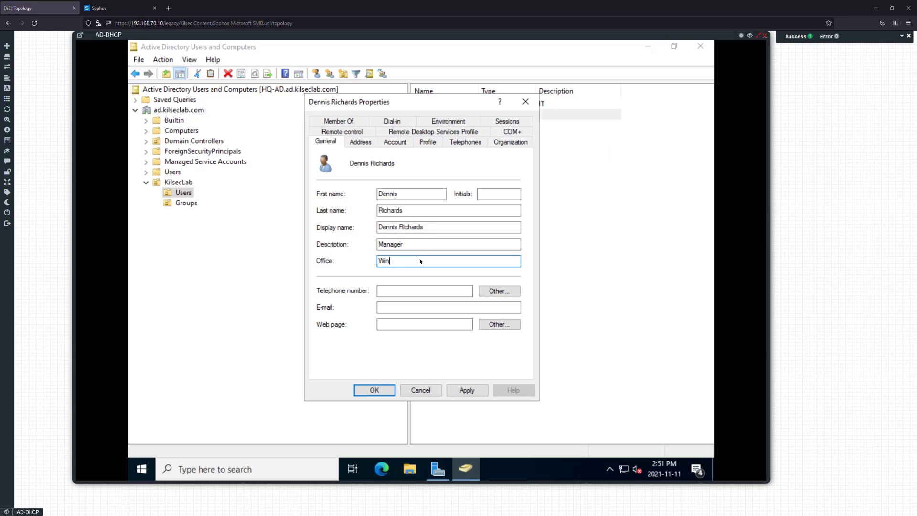
text(nipeg)
click(400, 292)
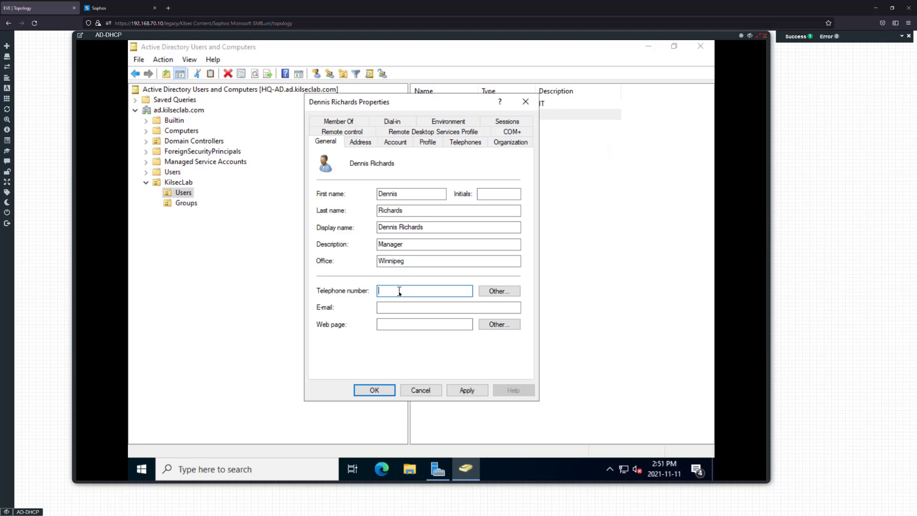
click(389, 389)
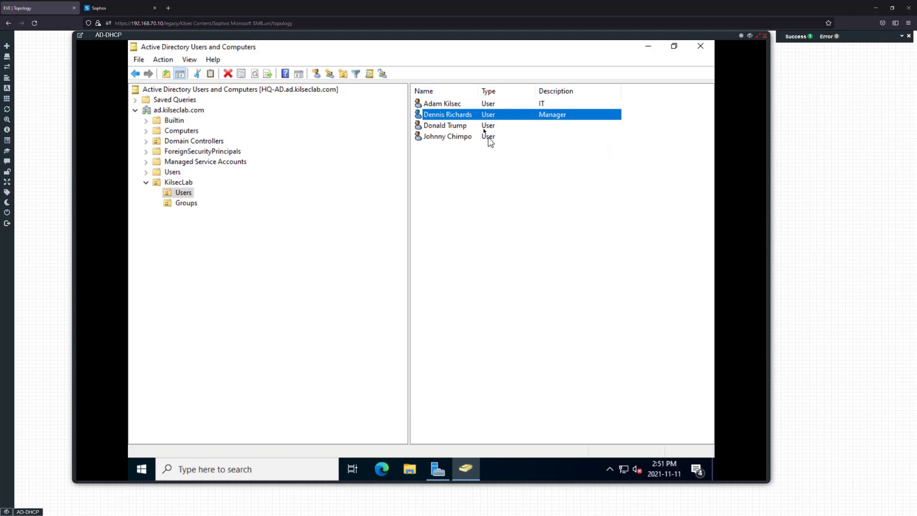
Give the third user the description Sales
click(482, 125)
right_click(482, 126)
click(526, 286)
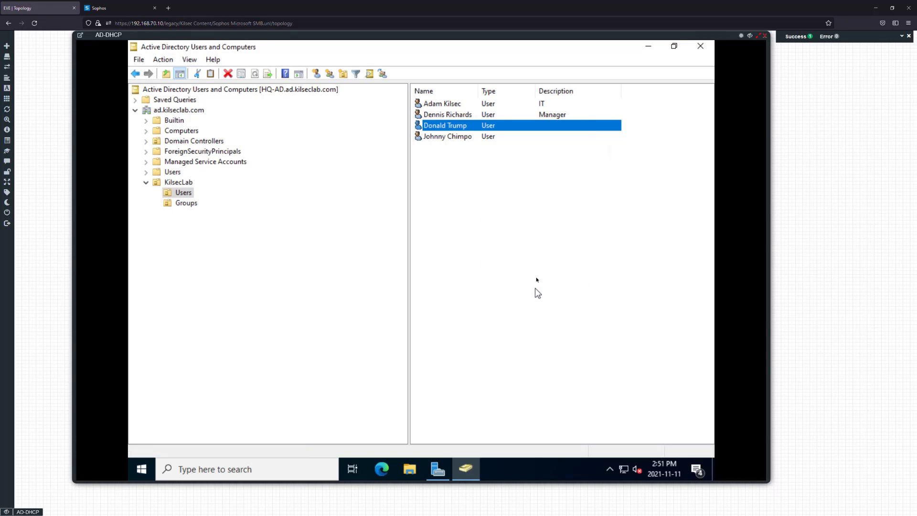
click(419, 244)
text(S)
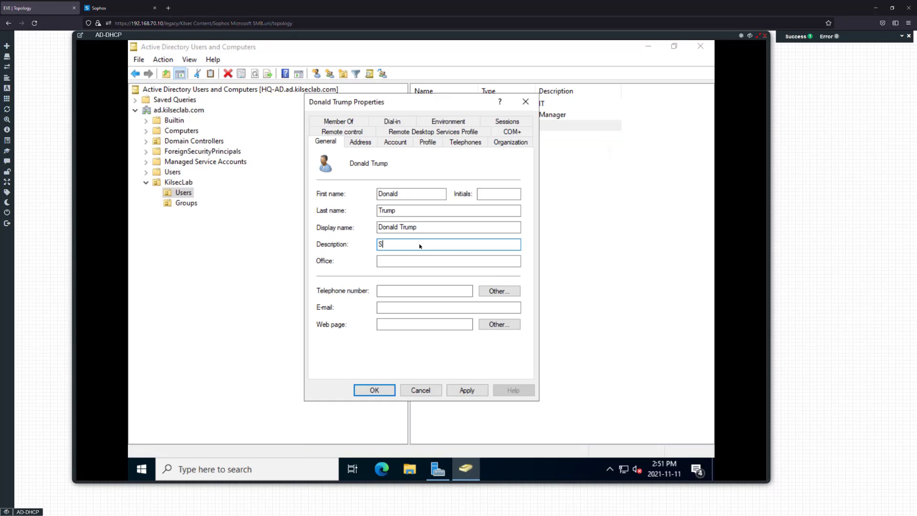
text(ales)
click(369, 390)
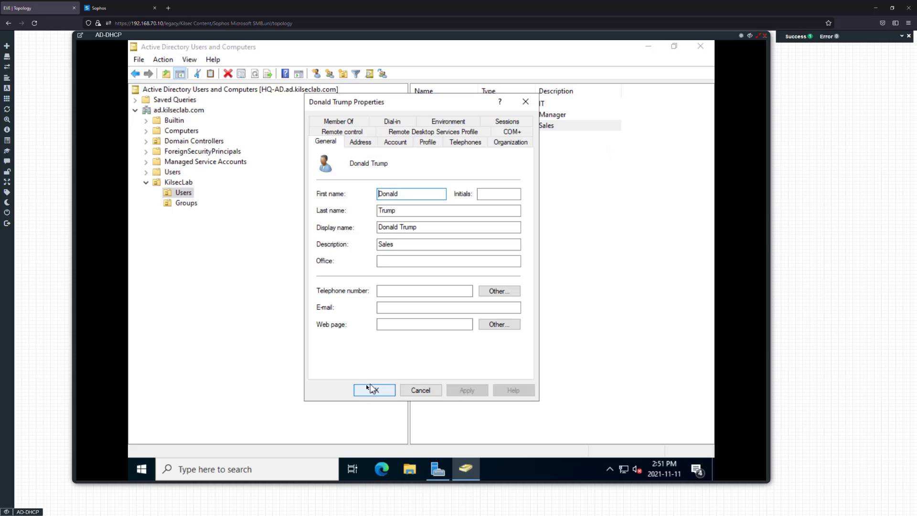
Give the fourth user the description Shop Manager and save it
right_click(462, 137)
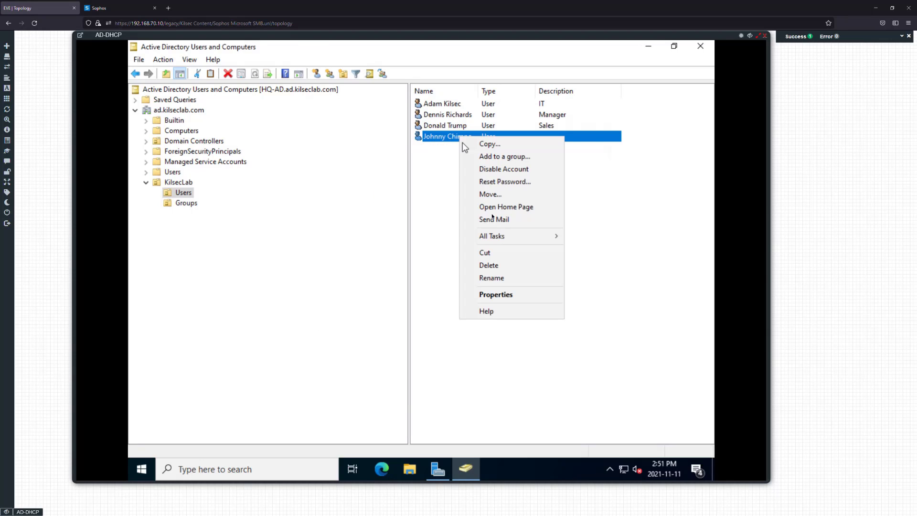
click(502, 295)
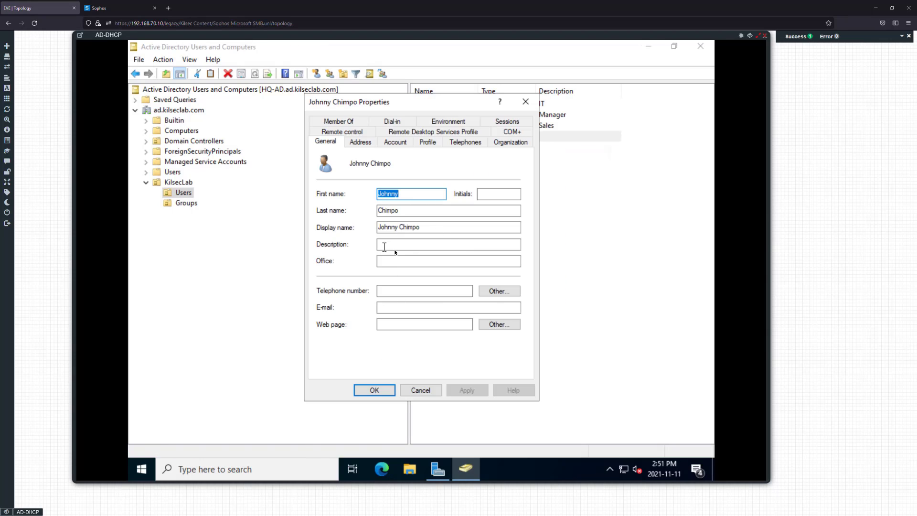
click(384, 247)
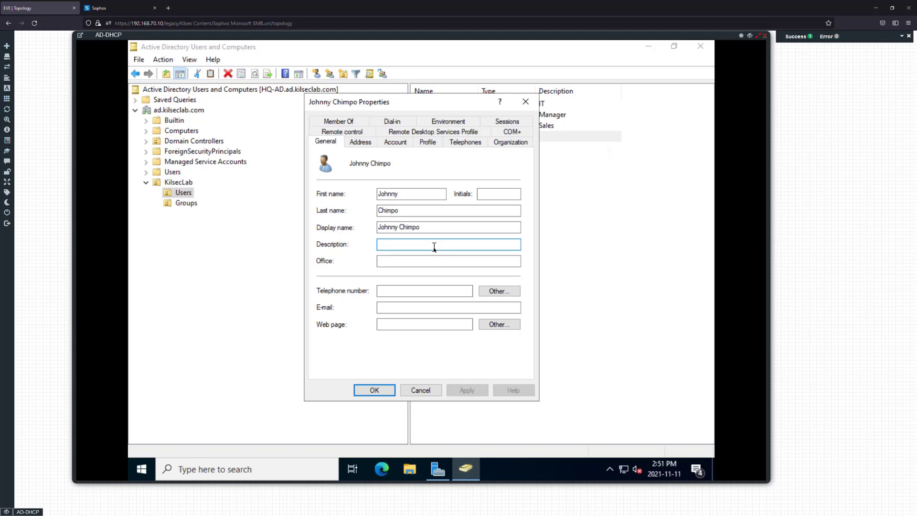
text(Shop Manager)
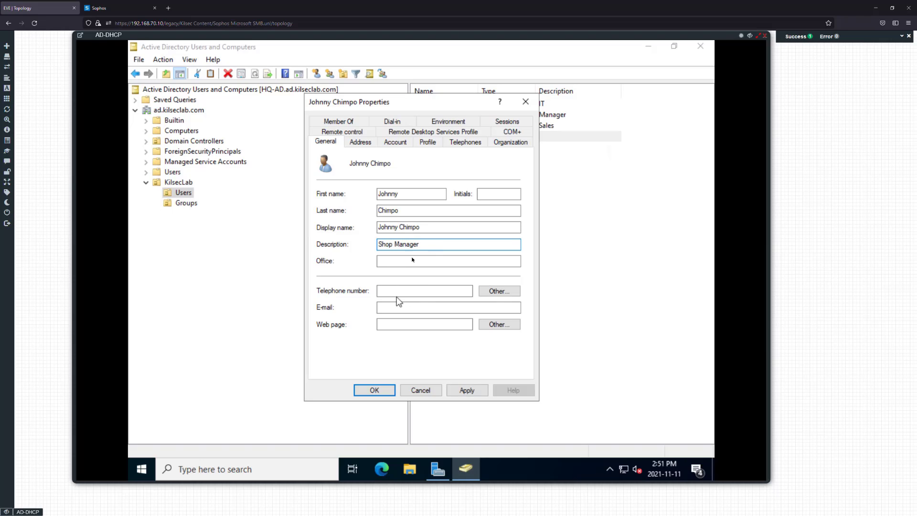
click(467, 390)
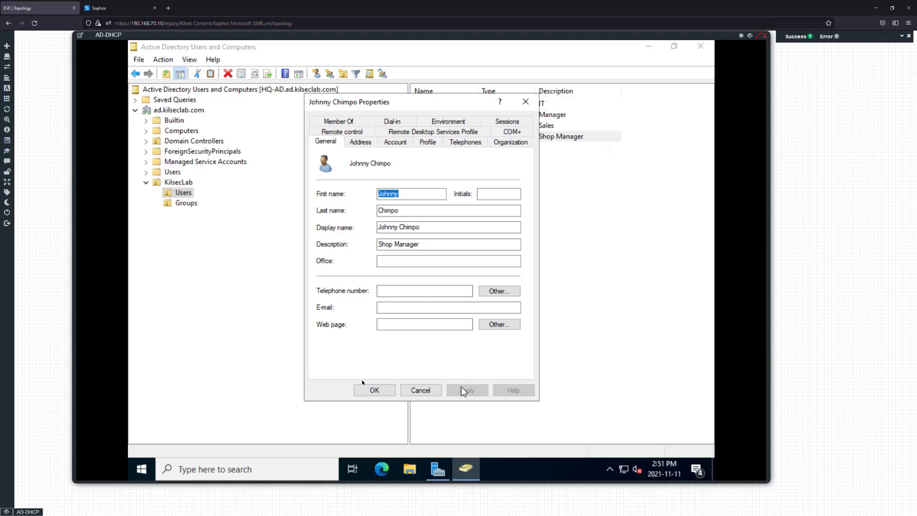
click(374, 390)
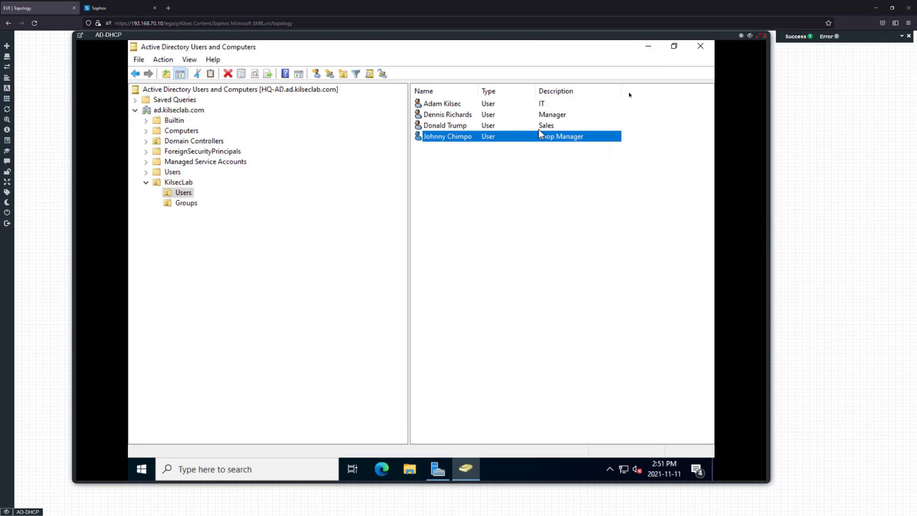
Toggle the name sort, check View > Customize, widen the list pane and open KilsecLab Groups
click(461, 91)
click(461, 91)
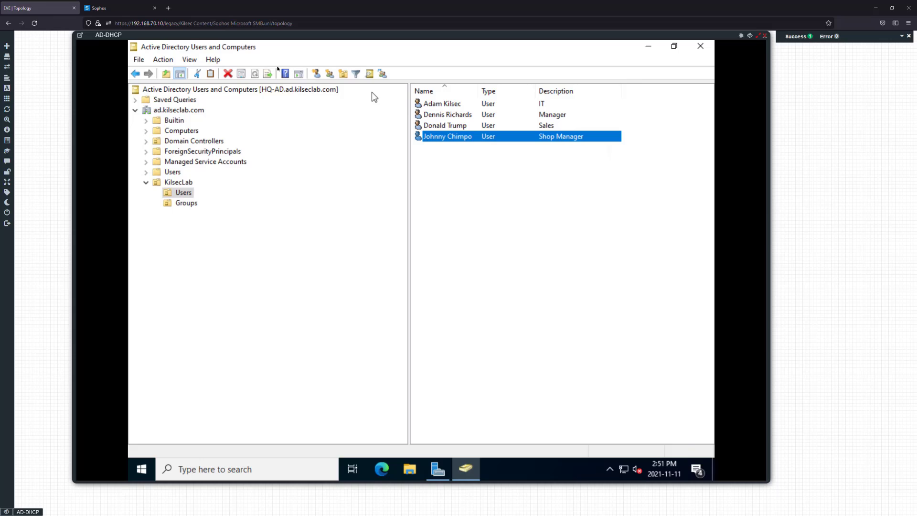
click(189, 59)
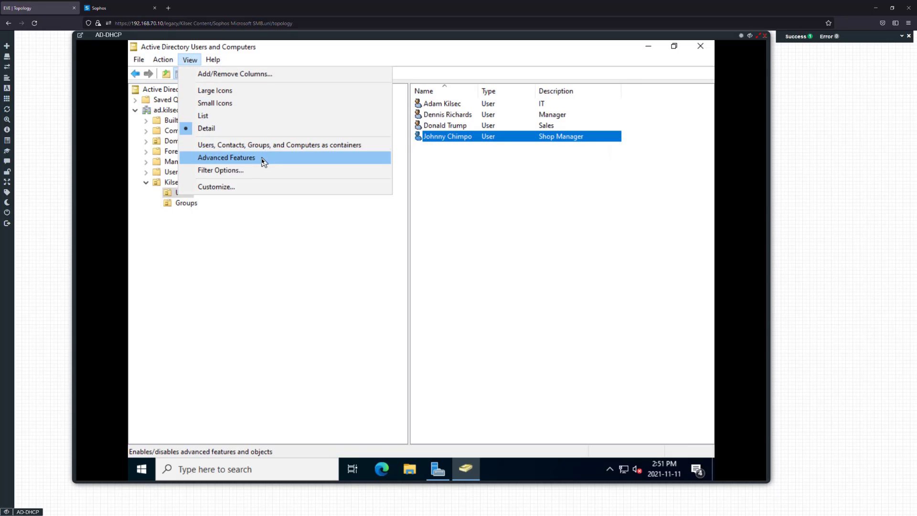
click(242, 186)
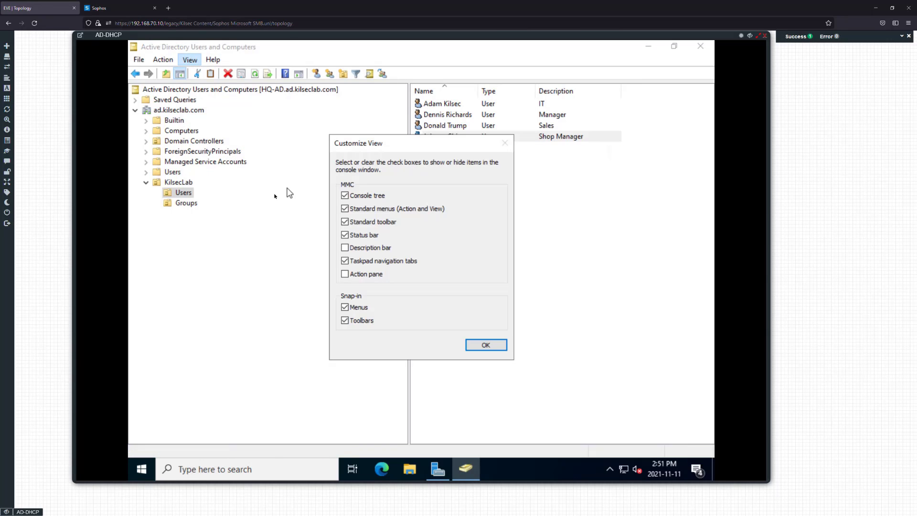
click(482, 345)
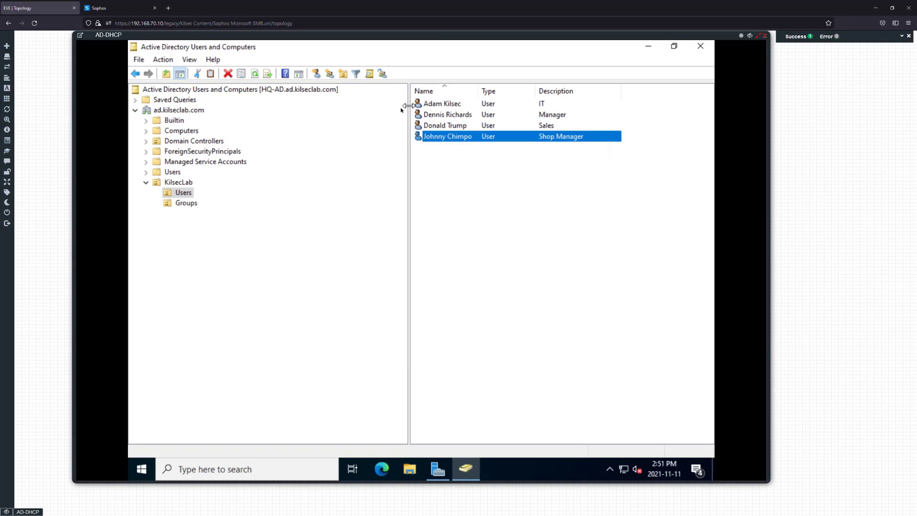
drag(408, 108, 345, 110)
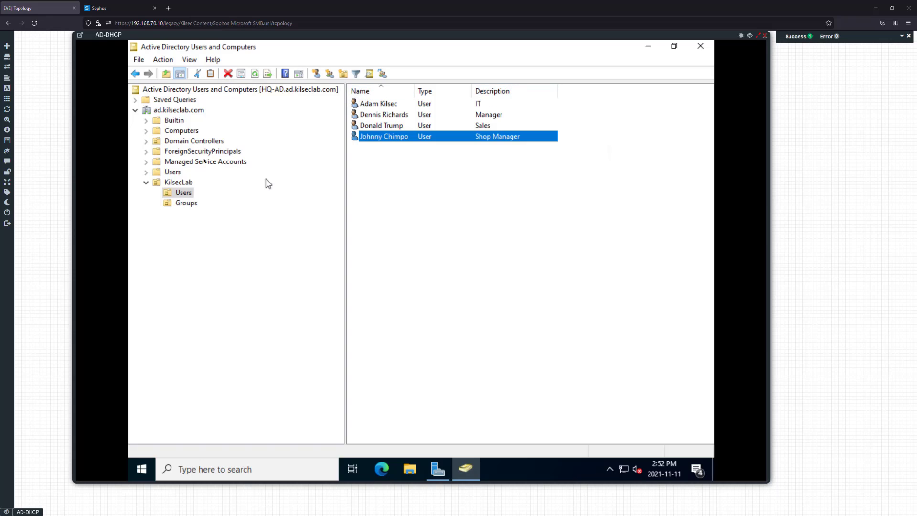
click(185, 203)
Create the Sales global security group in KilsecLab Groups
right_click(452, 194)
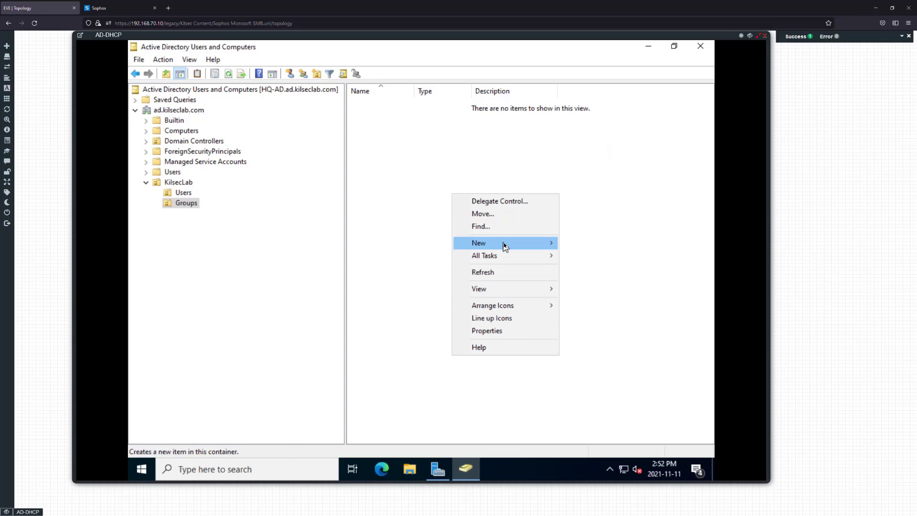
mouse_move(505, 244)
click(589, 266)
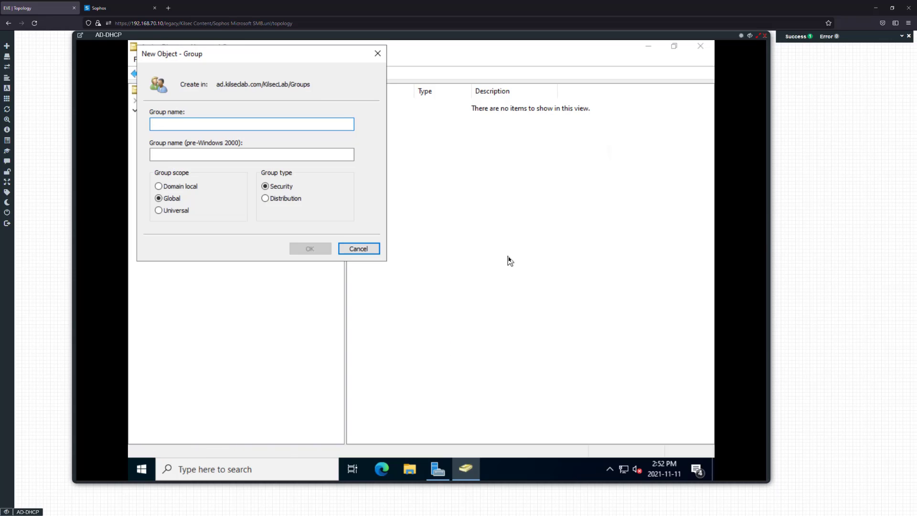
text(S)
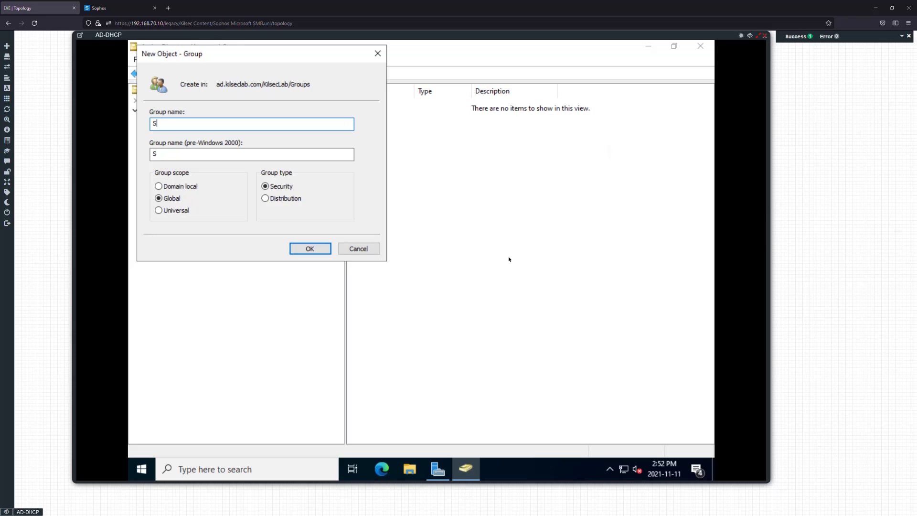
text(ales)
click(321, 249)
Create the IT global security group
right_click(415, 194)
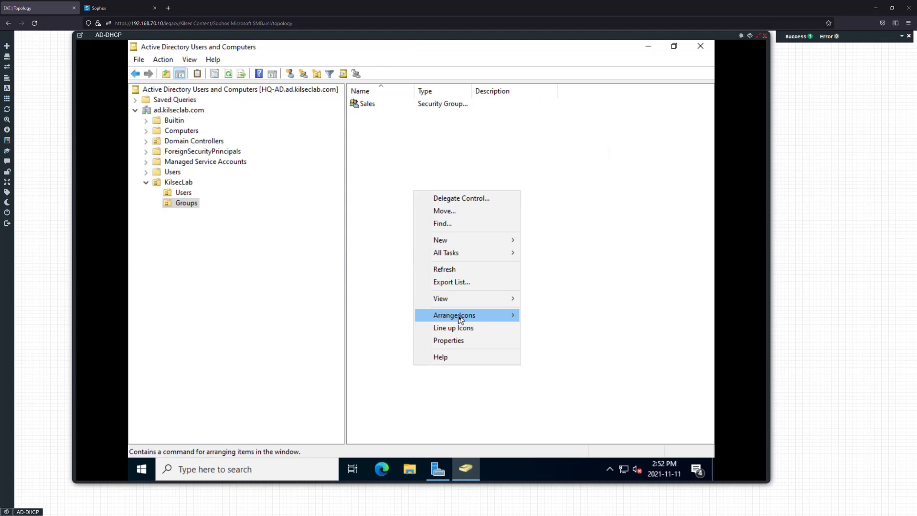
mouse_move(468, 235)
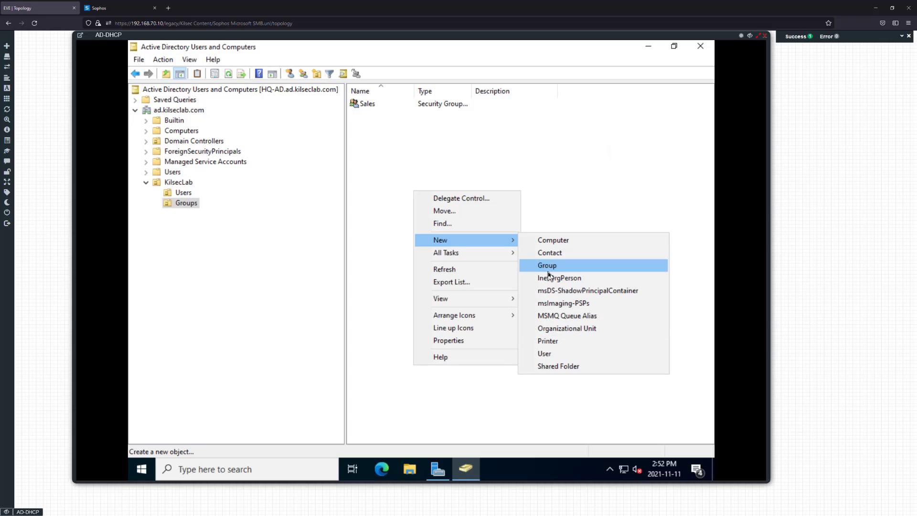
click(547, 265)
text(IT)
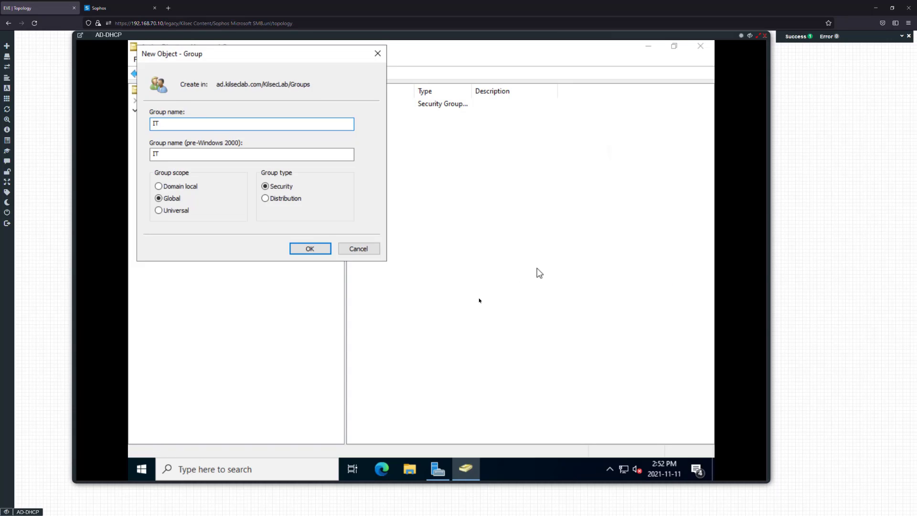
click(325, 249)
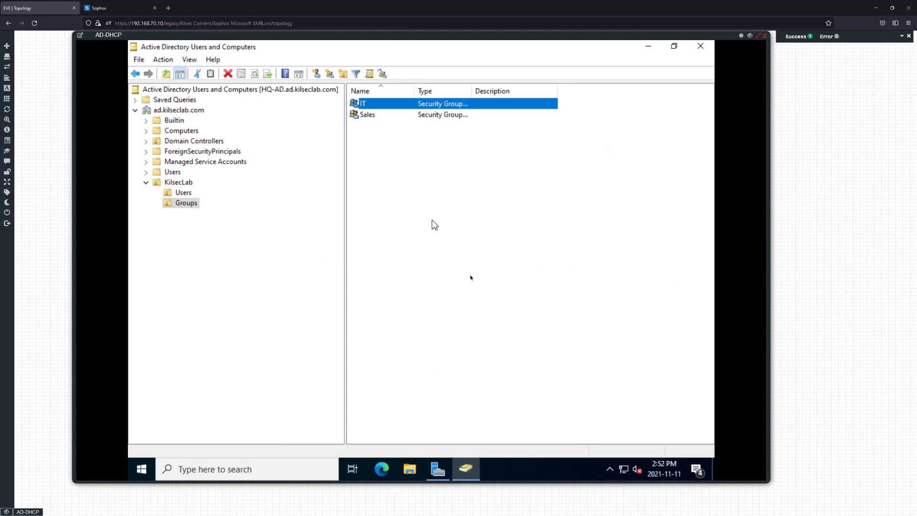
Create the VPN_USERS global security group
right_click(424, 206)
mouse_move(494, 258)
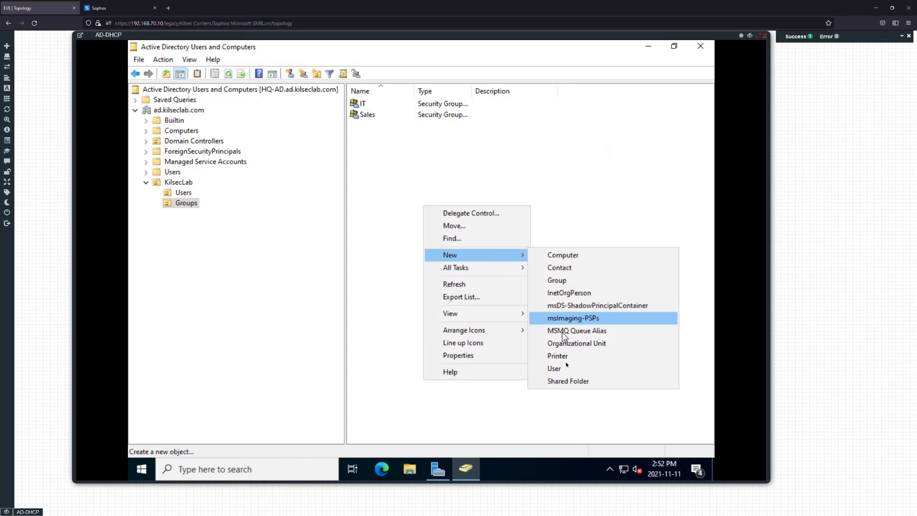
click(568, 282)
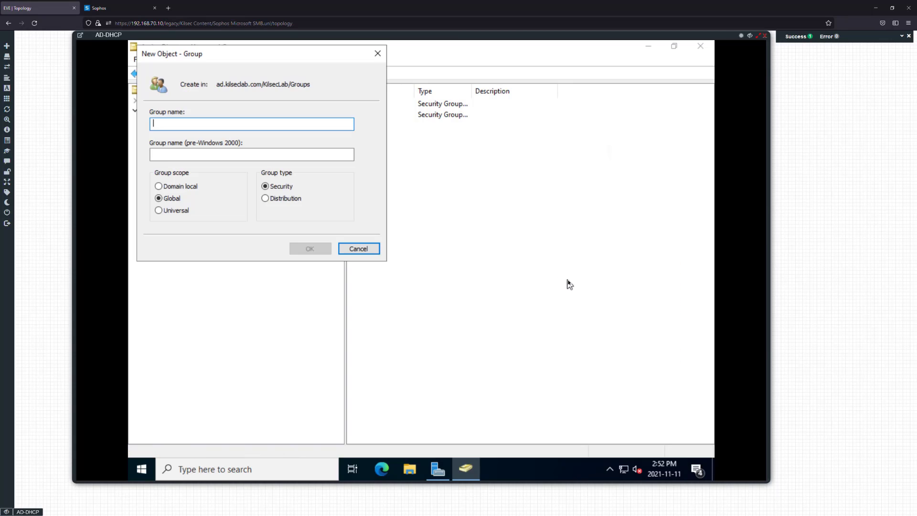
text(VPN)
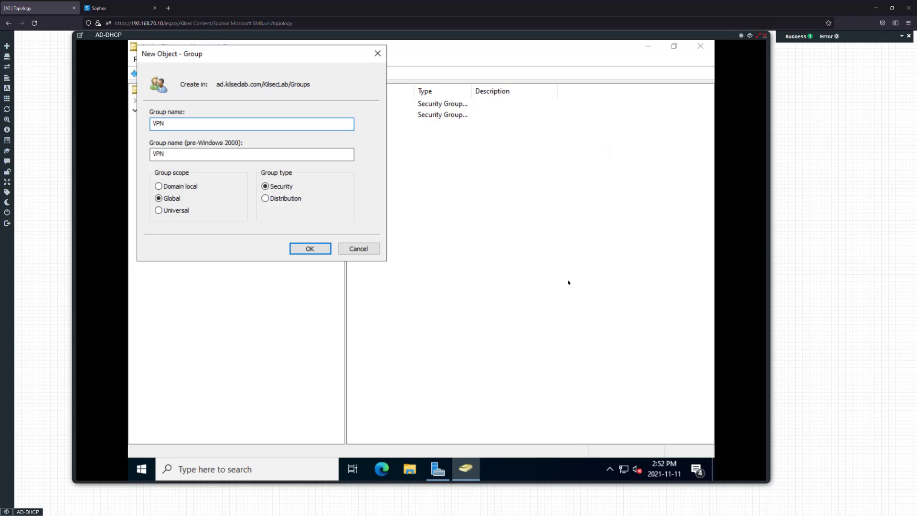
text(_USERS)
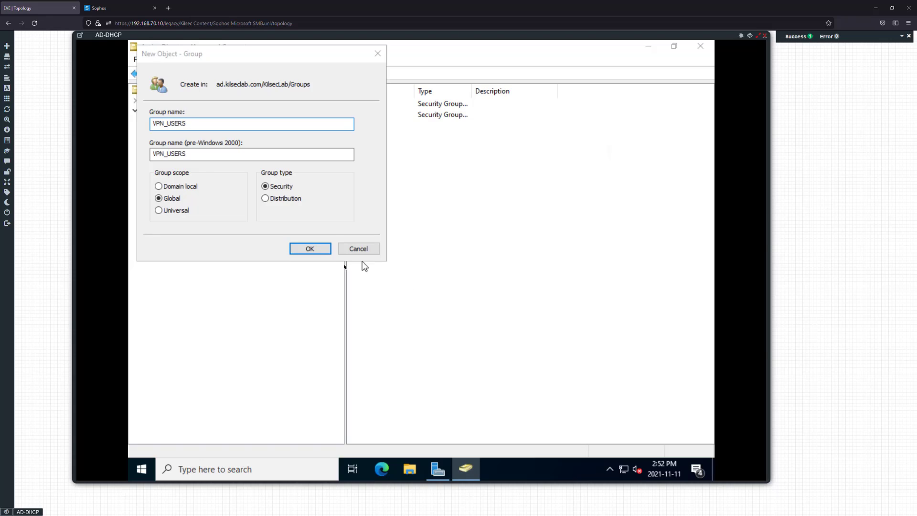
click(313, 249)
click(410, 174)
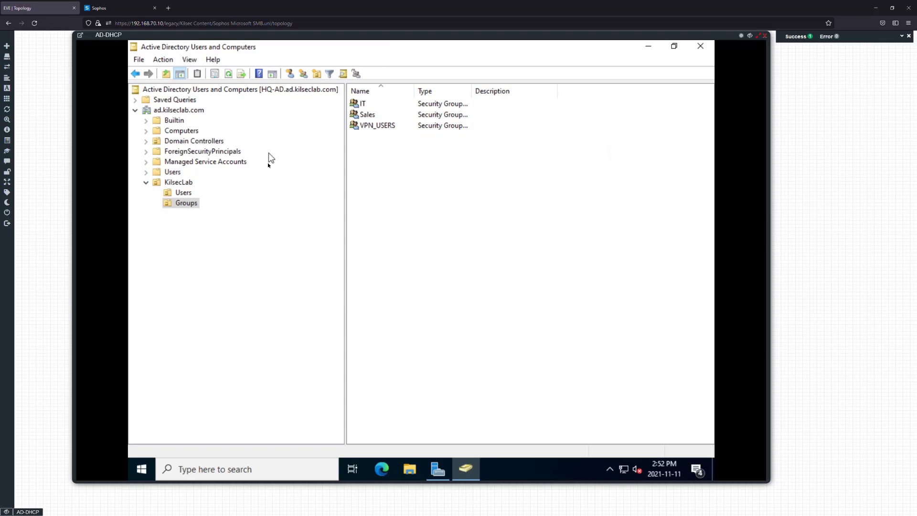
Add one KilsecLab user as a member of the IT group and save the change
double_click(366, 104)
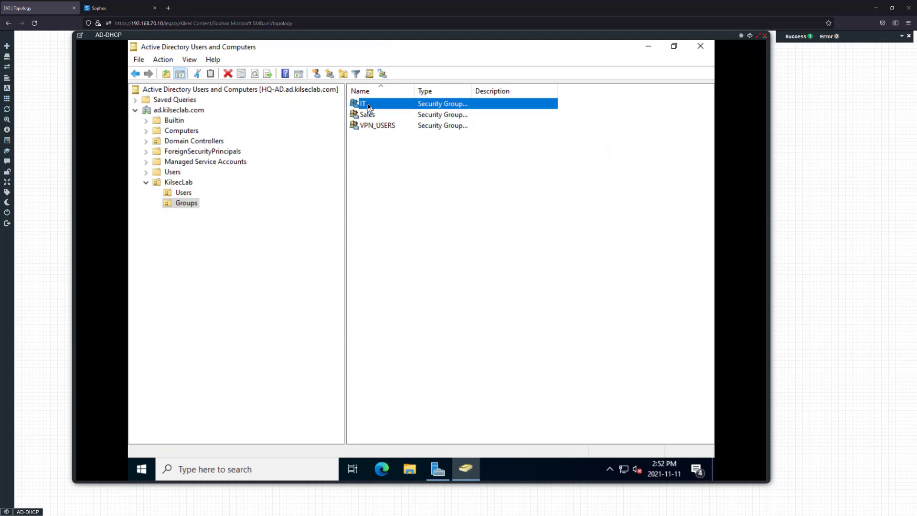
click(352, 122)
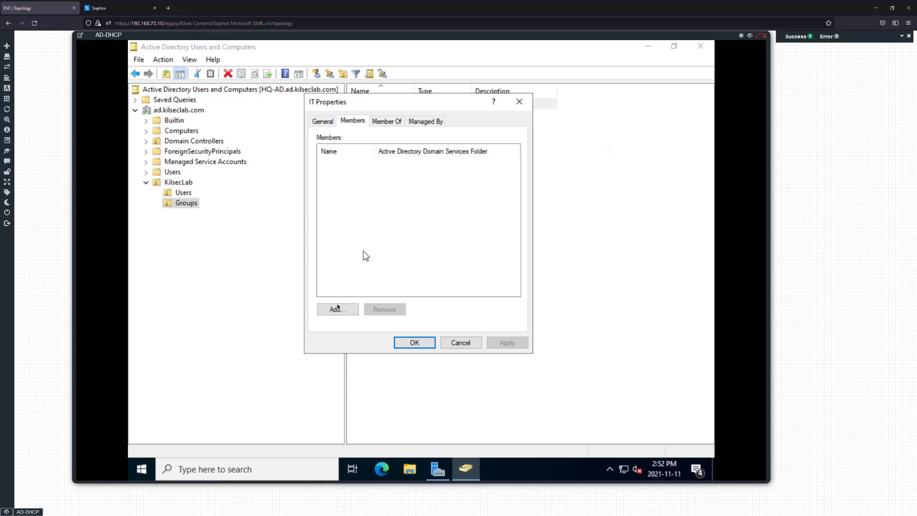
click(334, 308)
text(adam)
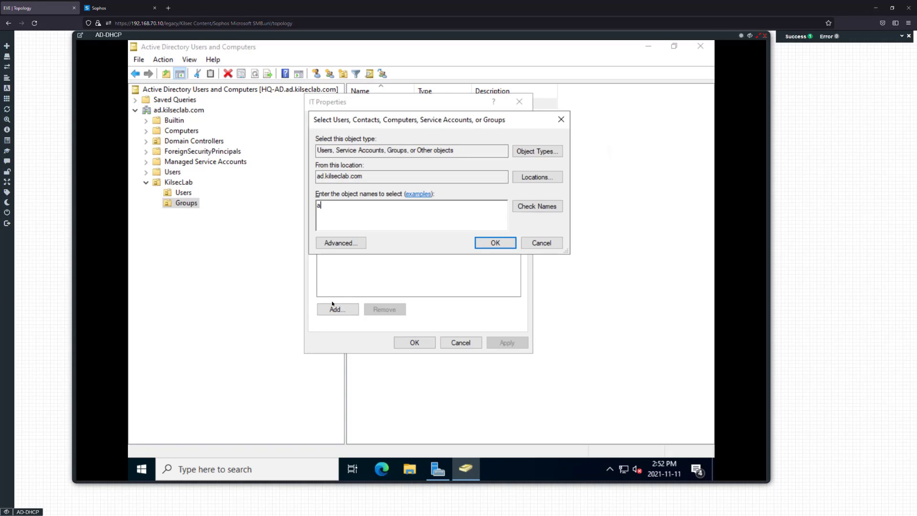
key(Return)
click(494, 343)
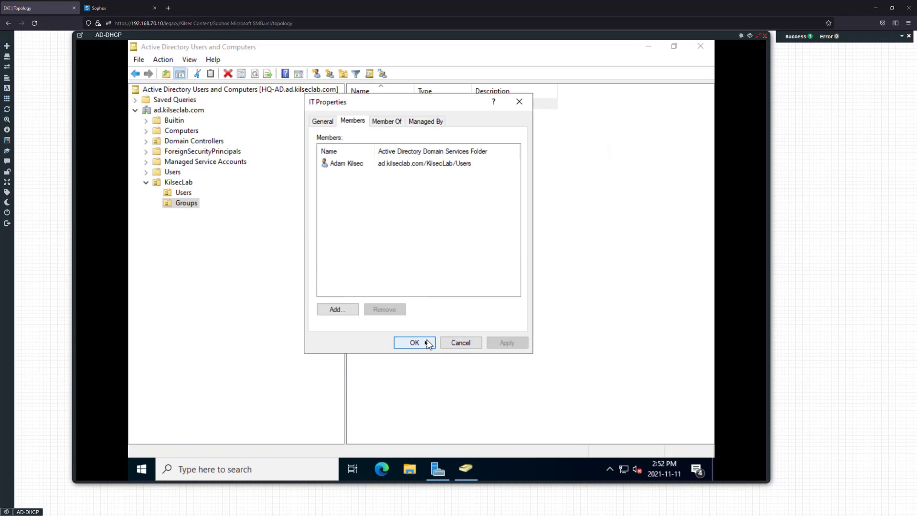
click(414, 342)
Attempt to add a user to the Sales group, then cancel and close without saving
double_click(377, 115)
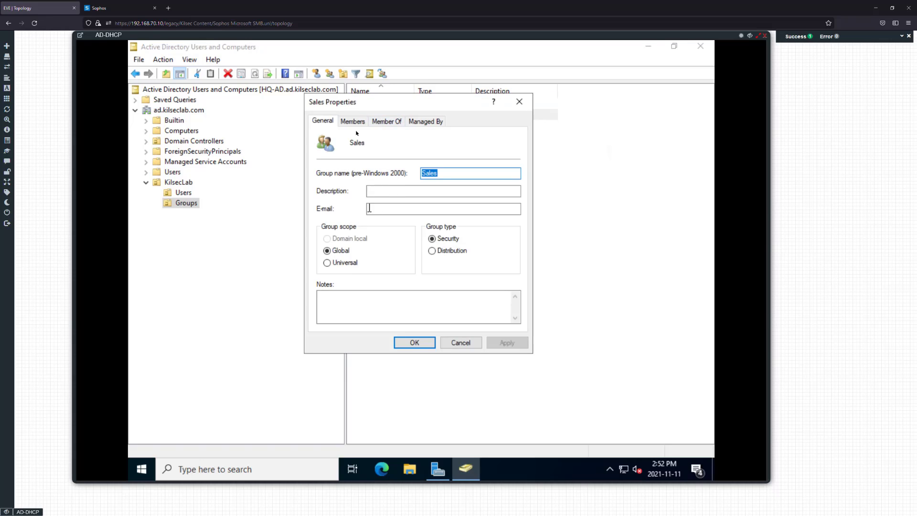
click(352, 122)
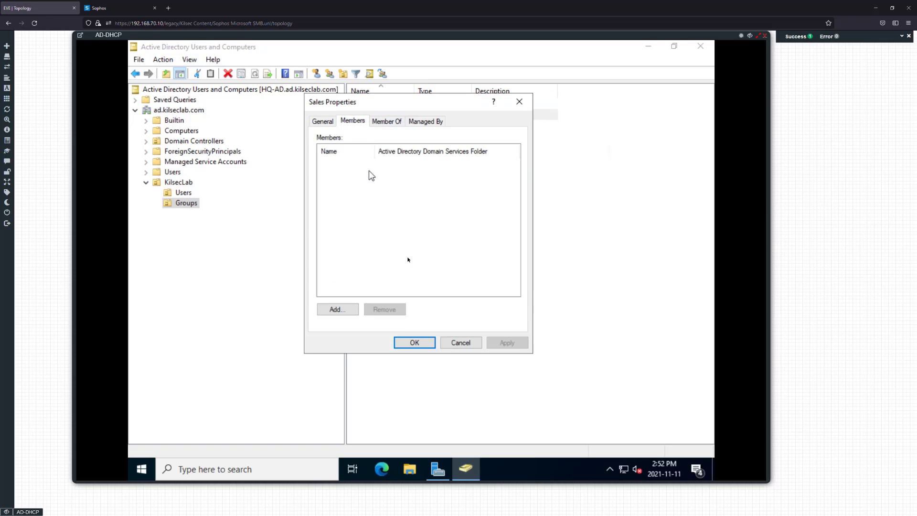
click(347, 311)
text(dtrum)
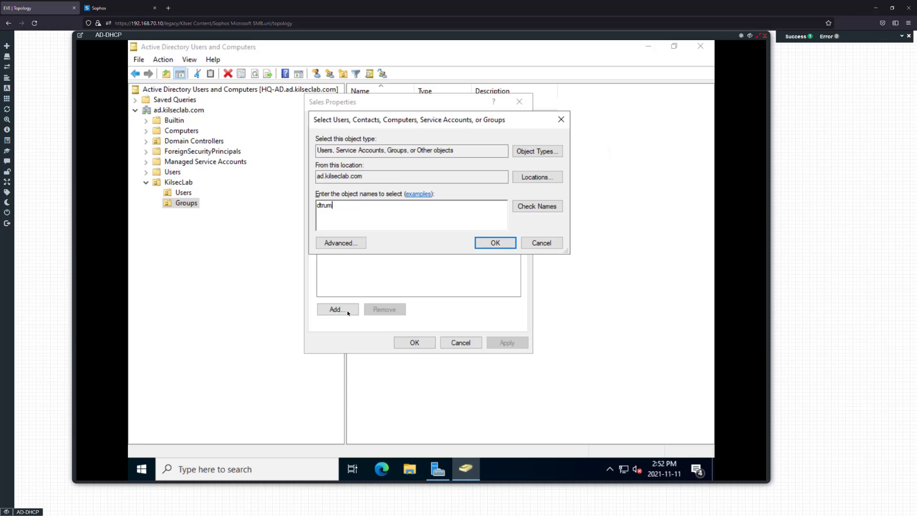
text(p)
key(Return)
click(458, 340)
click(457, 337)
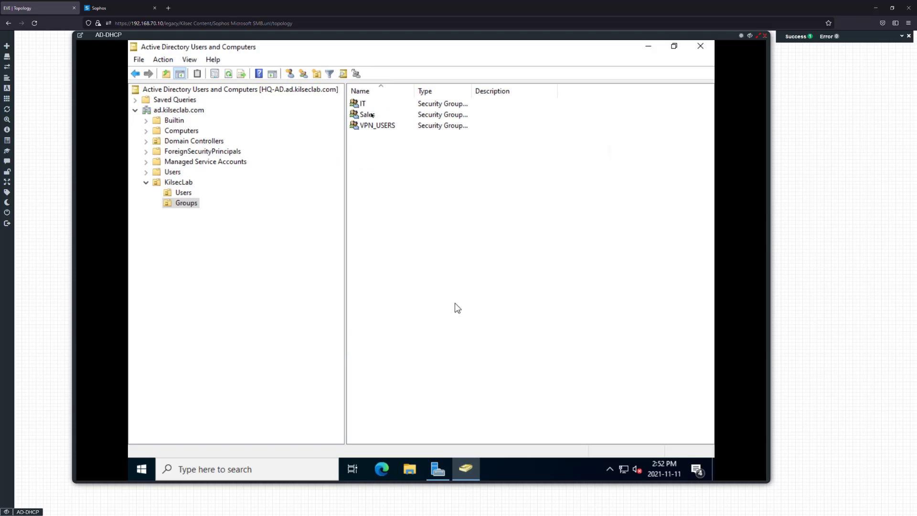
Add one KilsecLab user as a member of the Sales group and save the change
double_click(368, 114)
click(353, 122)
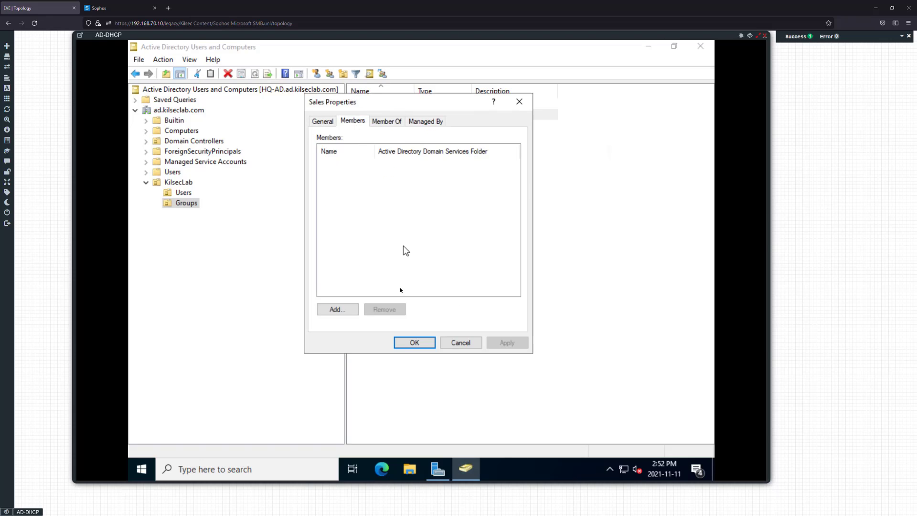
click(356, 309)
text(dtu)
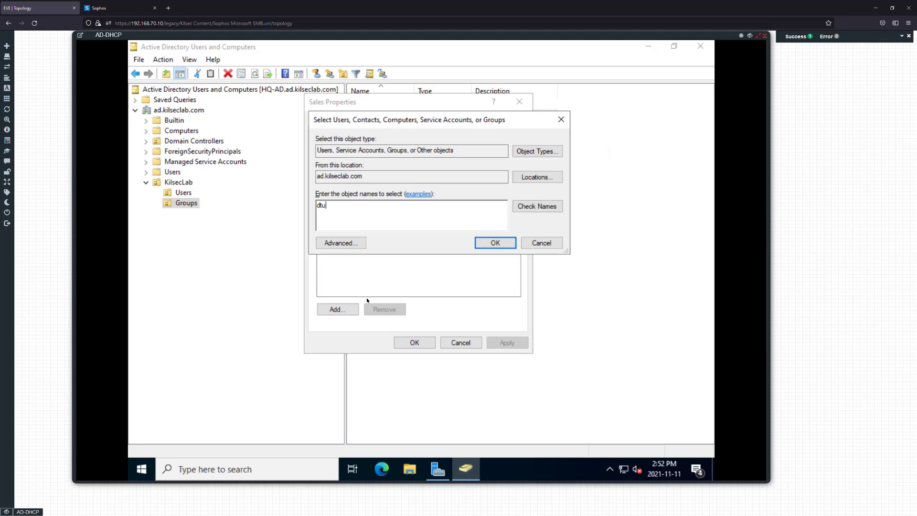
text(mp)
key(Return)
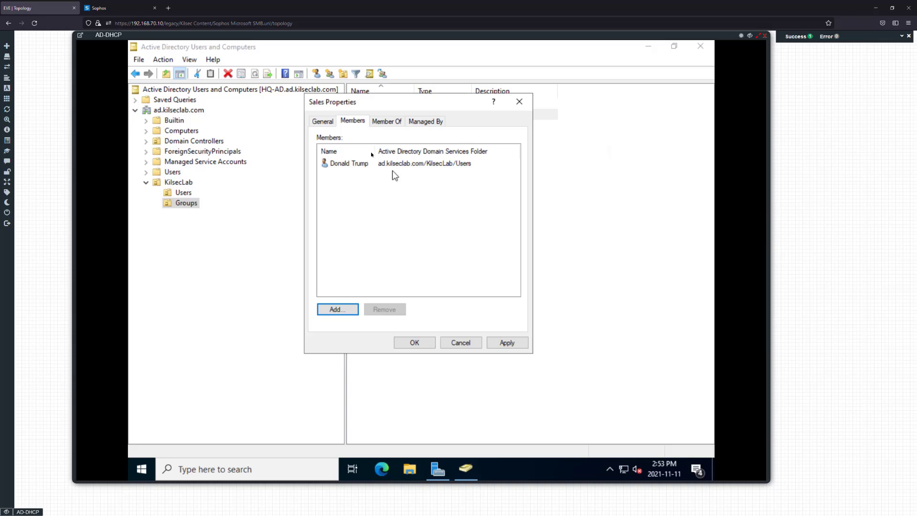
click(502, 343)
key(Return)
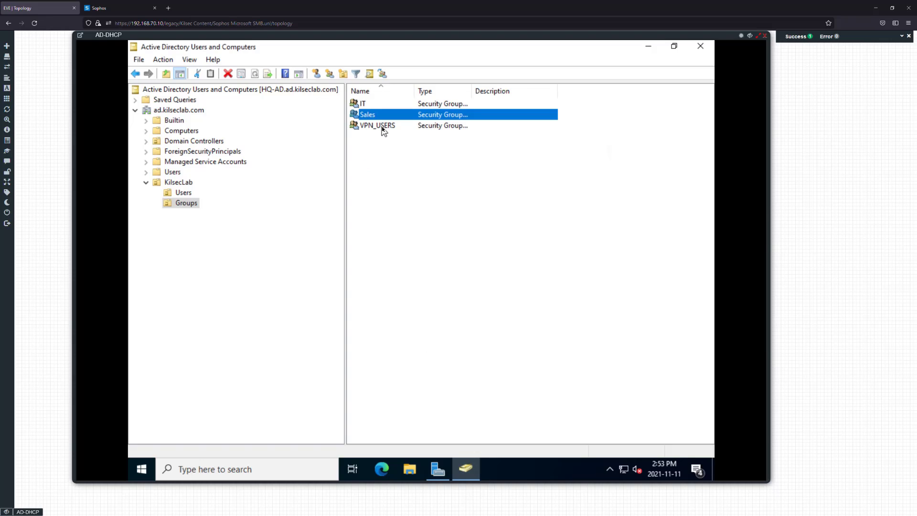
Add two KilsecLab users to the VPN_USERS group, resolving a partial name, and save
double_click(380, 126)
click(353, 122)
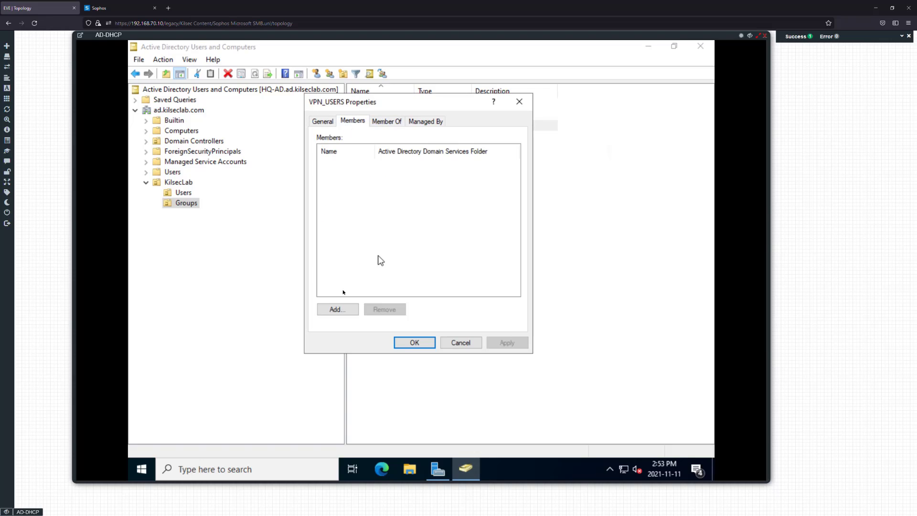
click(338, 309)
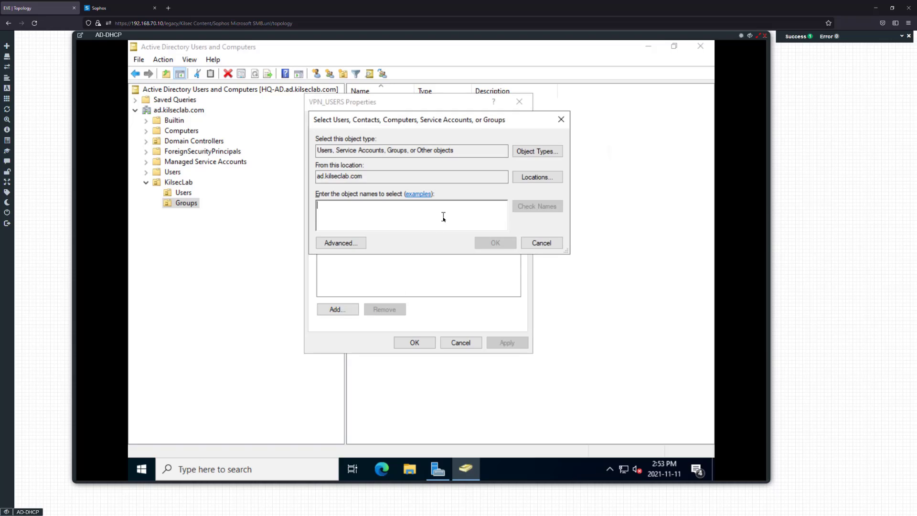
text(Den)
key(Tab)
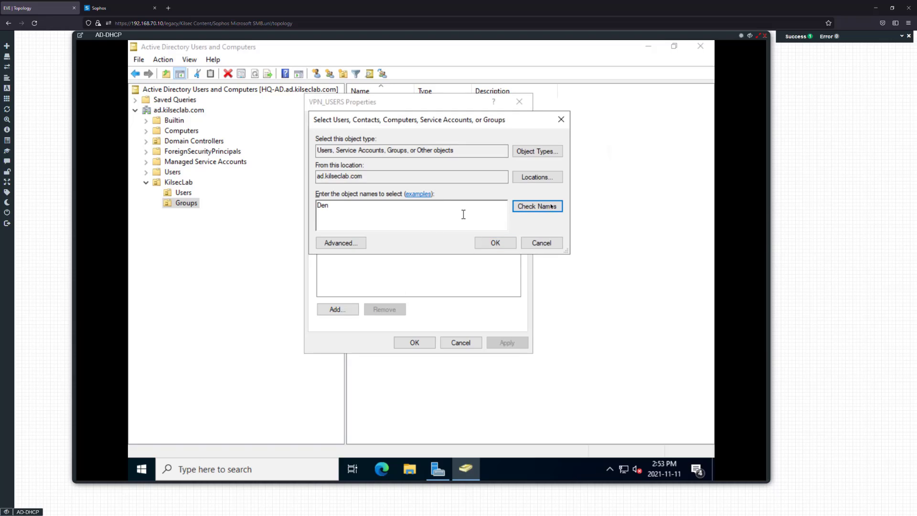
click(551, 206)
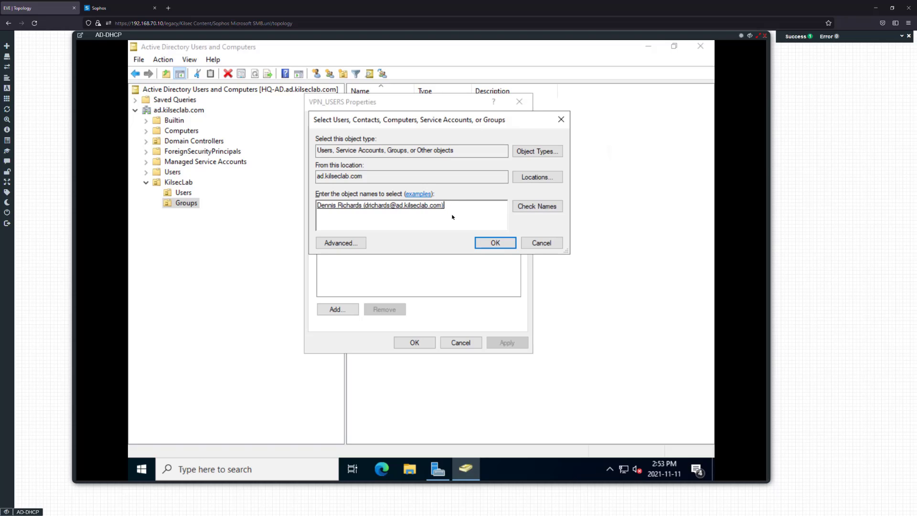
text(adam)
key(Return)
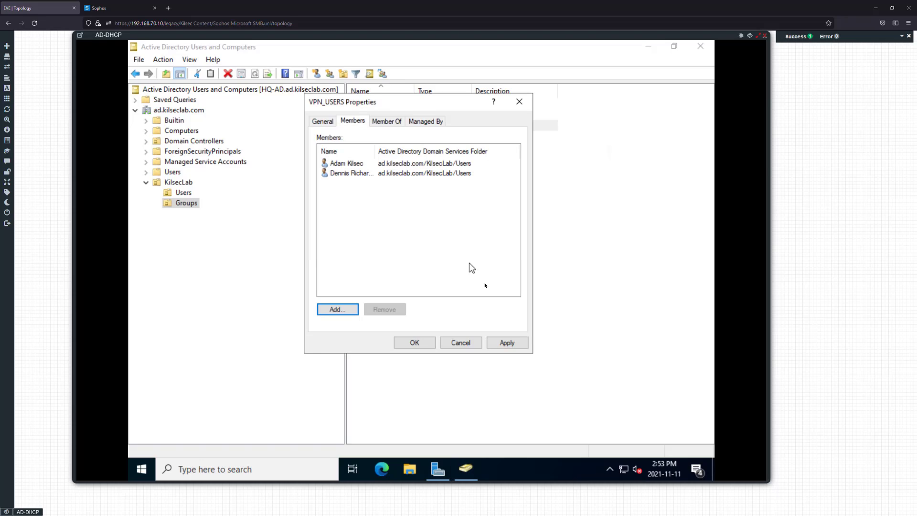
click(492, 342)
click(411, 343)
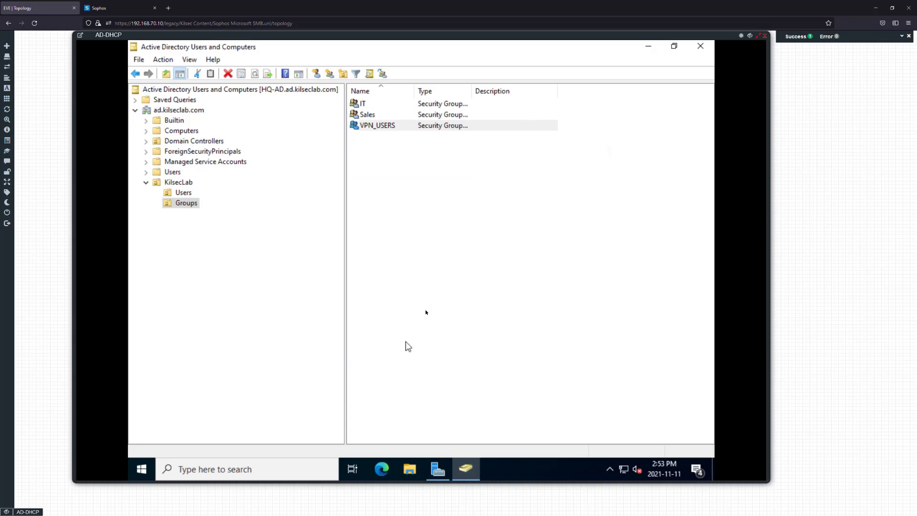
click(388, 115)
click(384, 167)
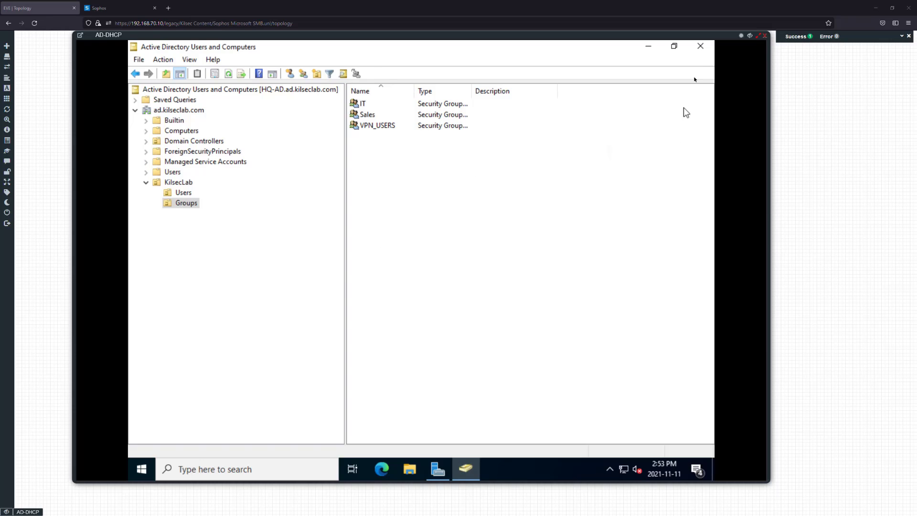
Close Active Directory Users and Computers, returning to the Server Manager dashboard
click(700, 46)
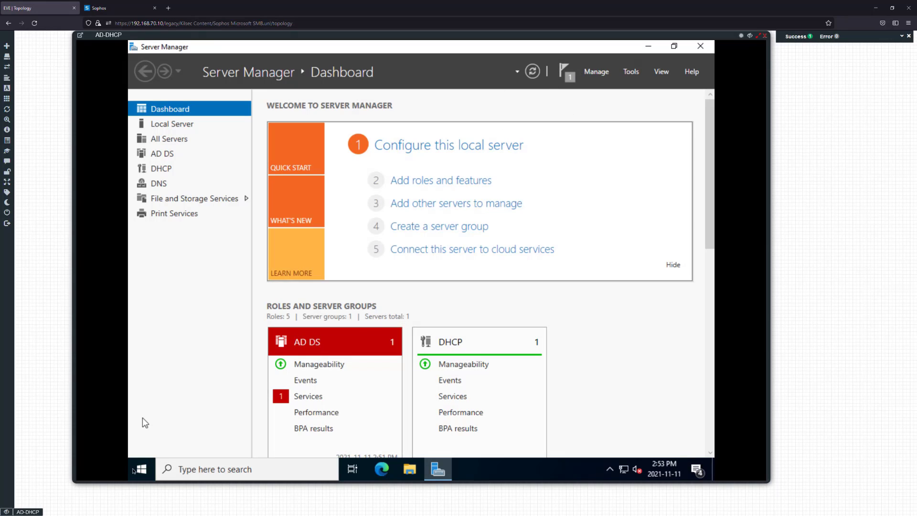
Launch Print Management from a Start search for 'print'
click(137, 470)
text(print)
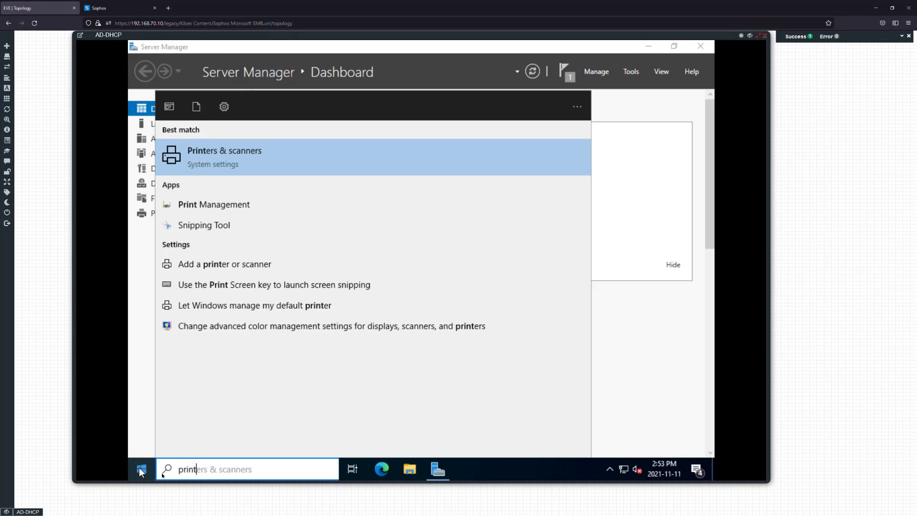
click(220, 204)
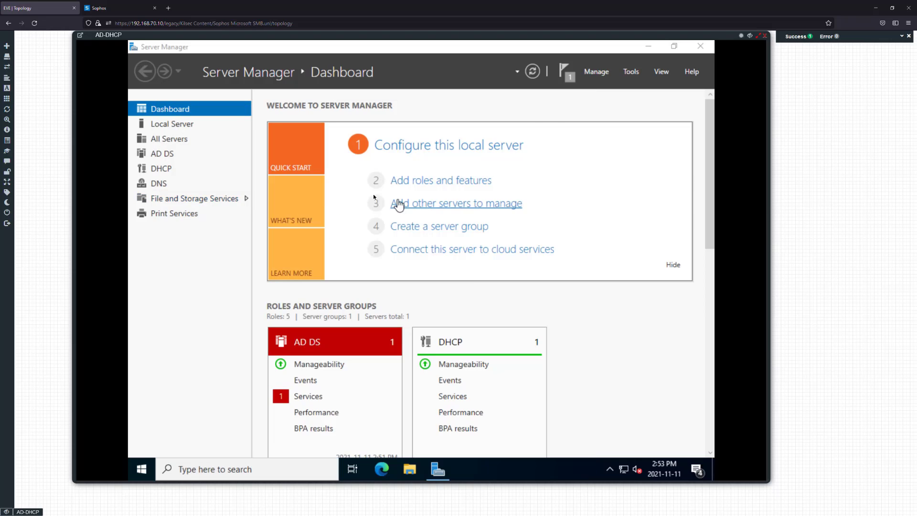
Expand Print Servers > HQ-AD (local) and start Add Printer on its Printers node
click(222, 115)
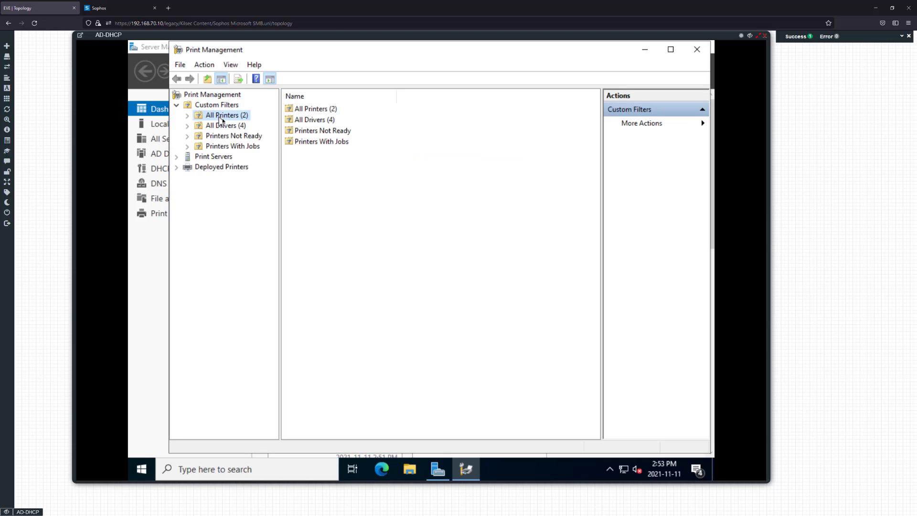
right_click(334, 175)
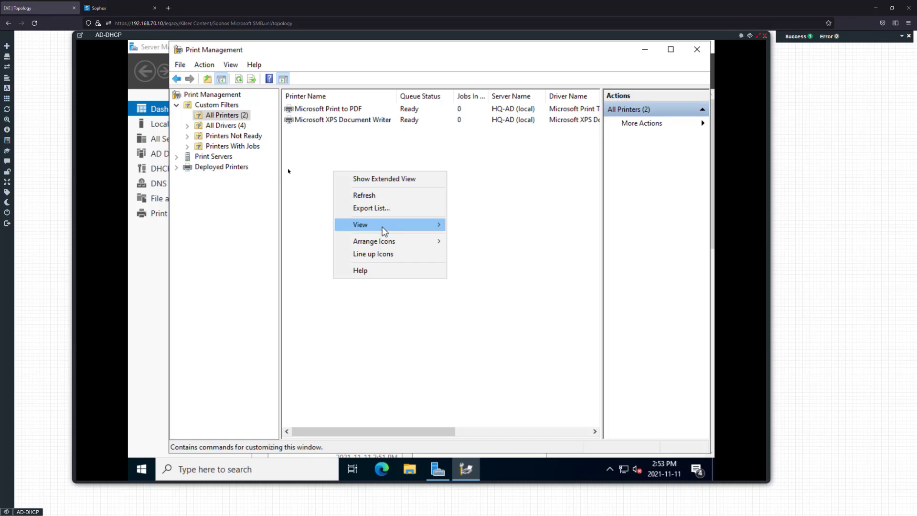
click(234, 82)
click(181, 65)
mouse_move(199, 67)
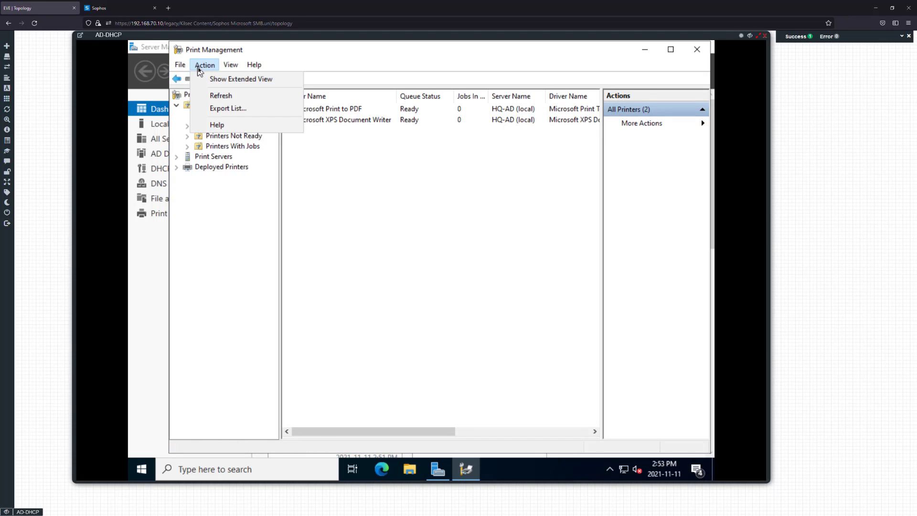
click(359, 233)
double_click(210, 158)
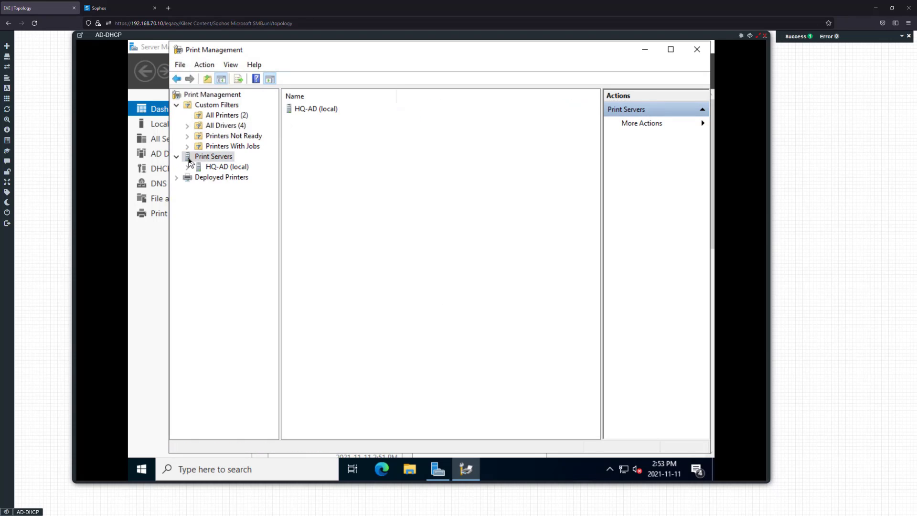
double_click(210, 167)
double_click(306, 142)
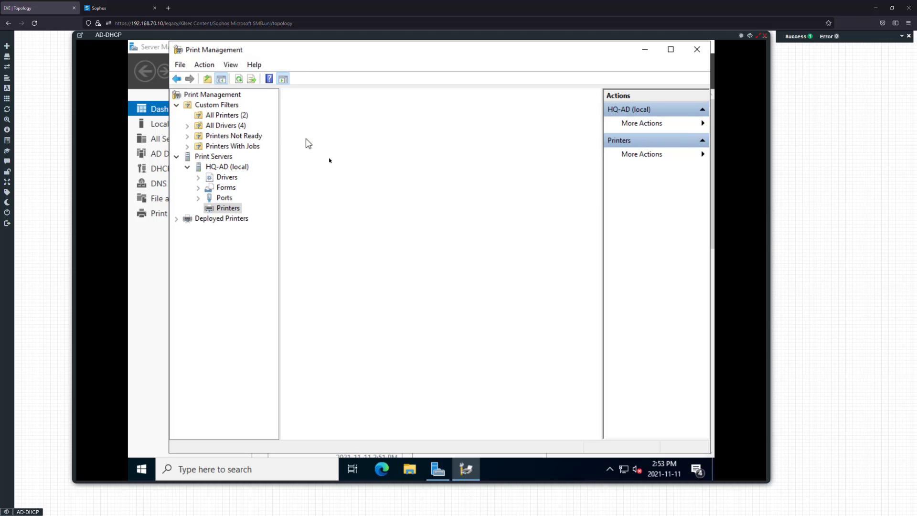
right_click(327, 156)
click(341, 163)
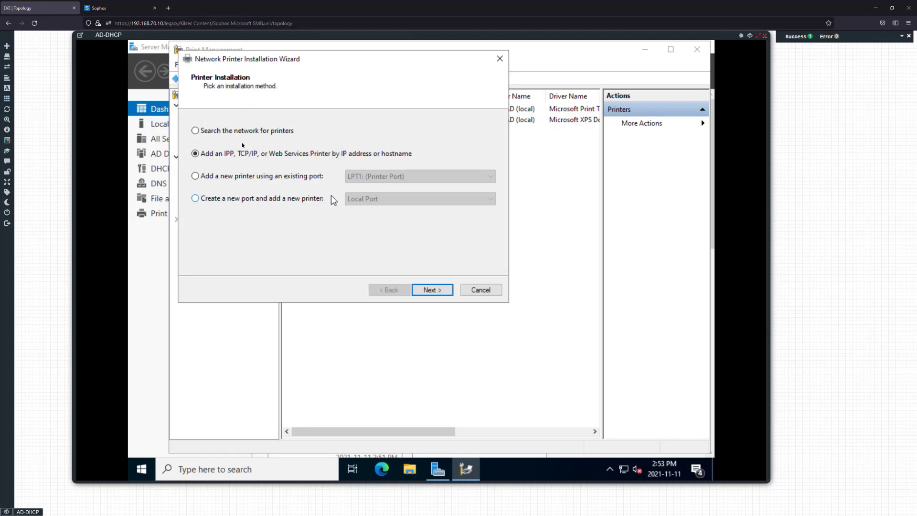
Add the printer on the existing FILE: (Print to File) port
click(239, 179)
click(277, 200)
click(405, 199)
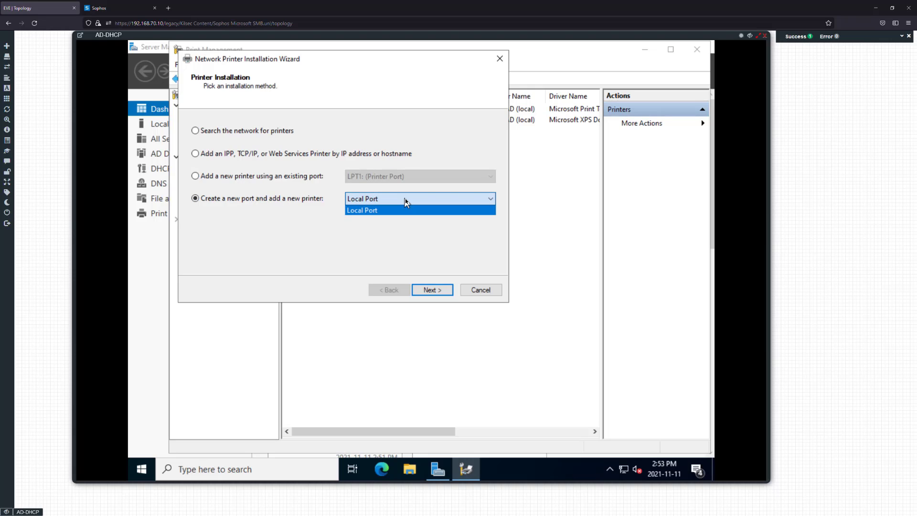
click(405, 199)
click(394, 176)
click(397, 176)
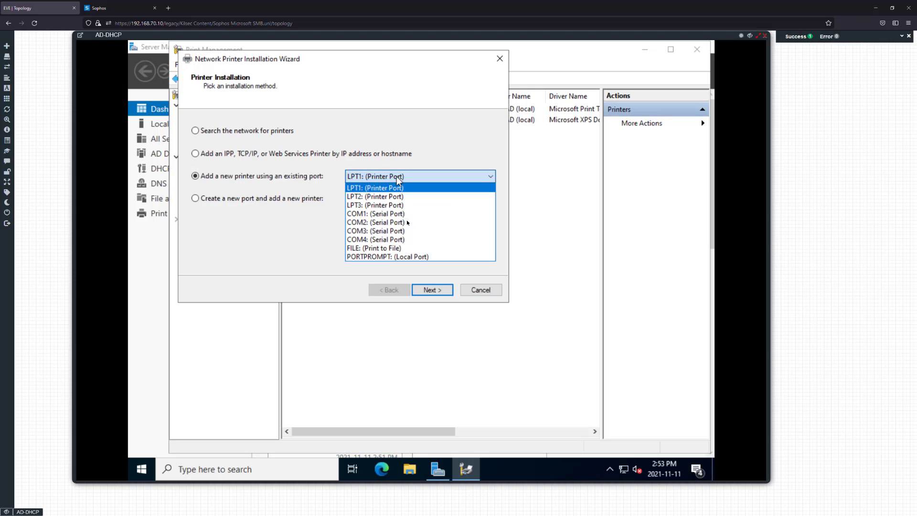
click(398, 247)
click(430, 290)
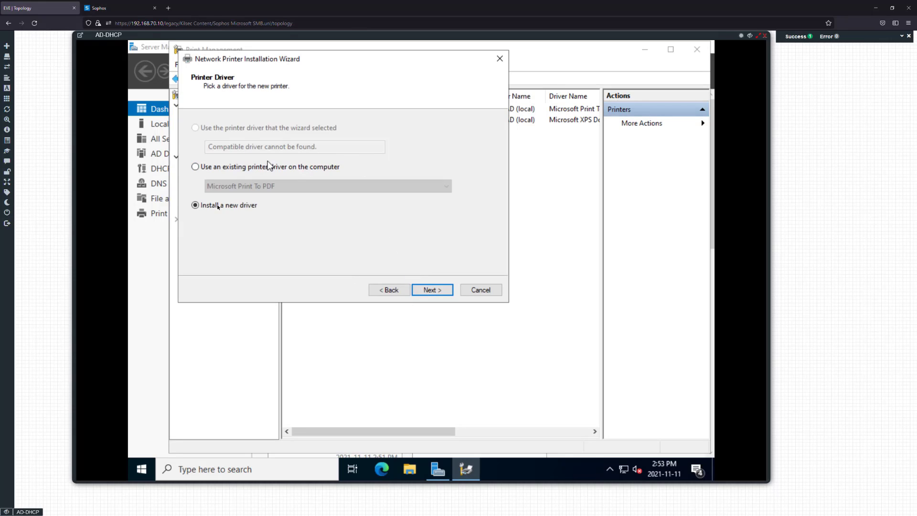
Install a new driver, choosing Generic > Generic / Text Only
click(426, 288)
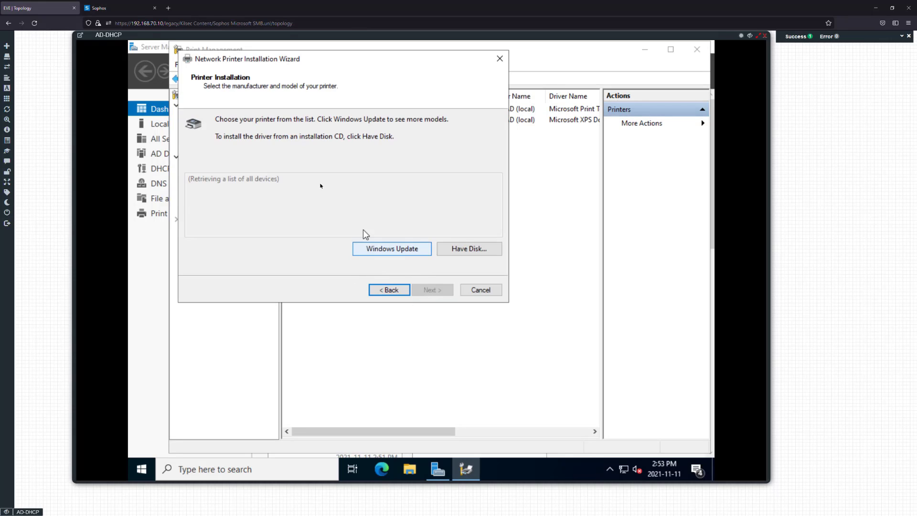
scroll(349, 211, down, 1)
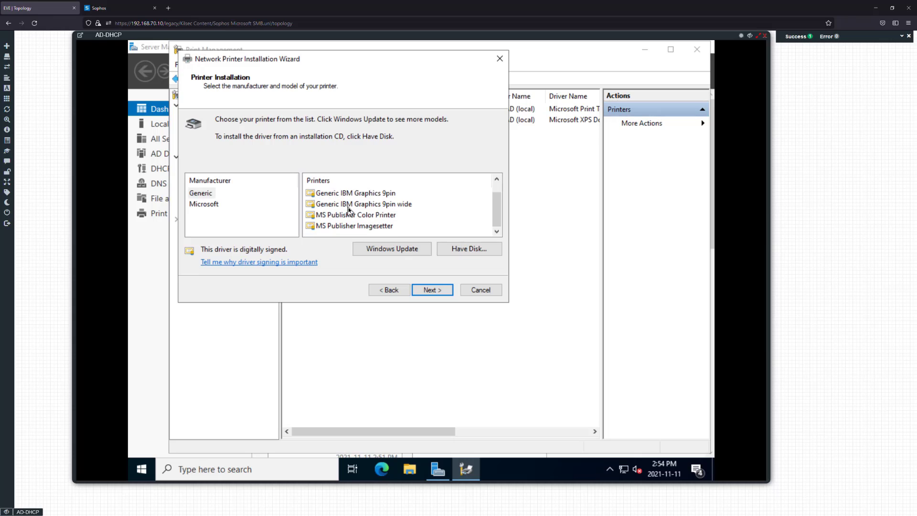
scroll(420, 230, down, 2)
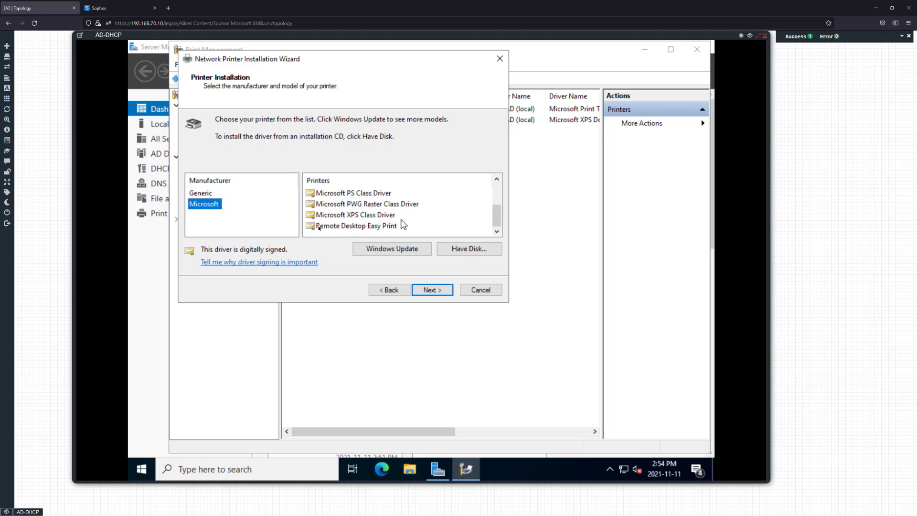
click(192, 195)
scroll(384, 224, down, 1)
scroll(382, 227, up, 1)
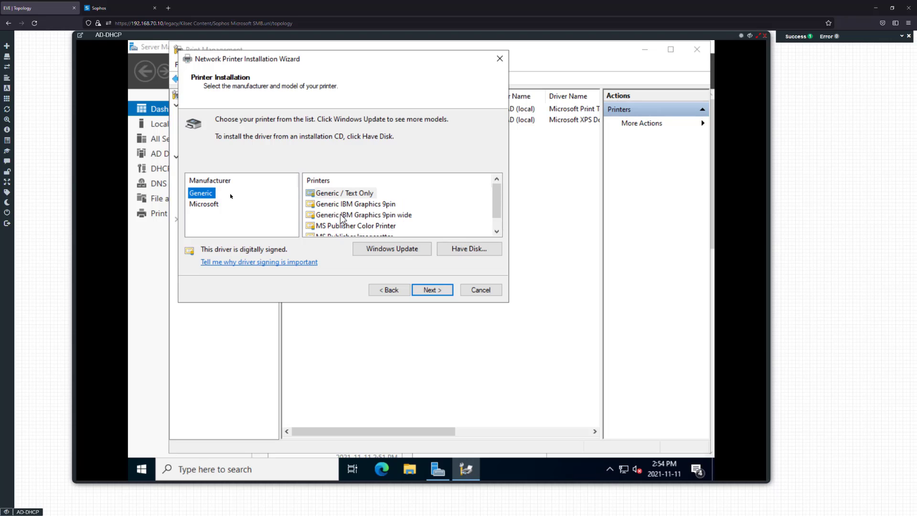
scroll(388, 206, down, 1)
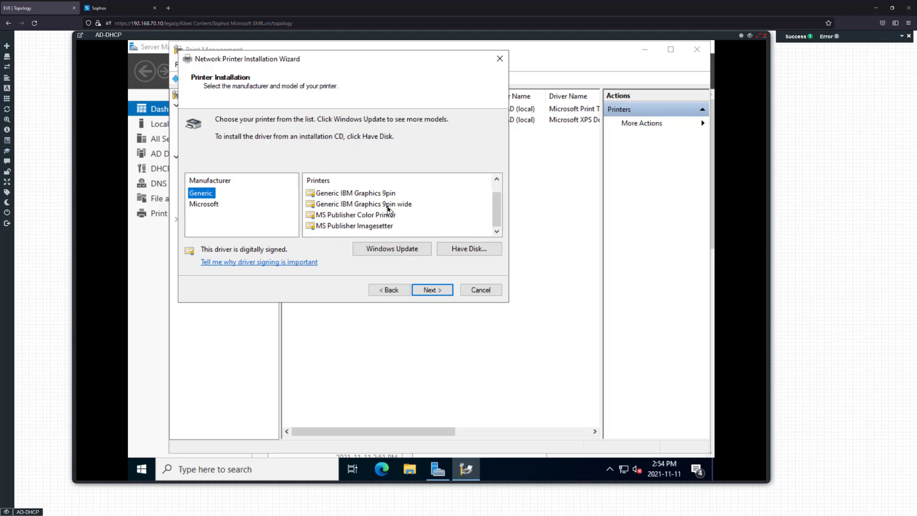
scroll(384, 212, up, 1)
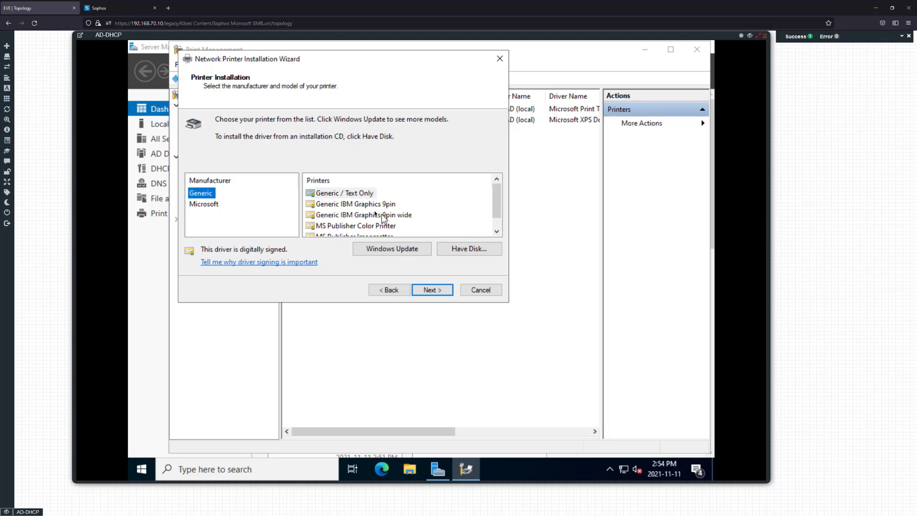
click(432, 290)
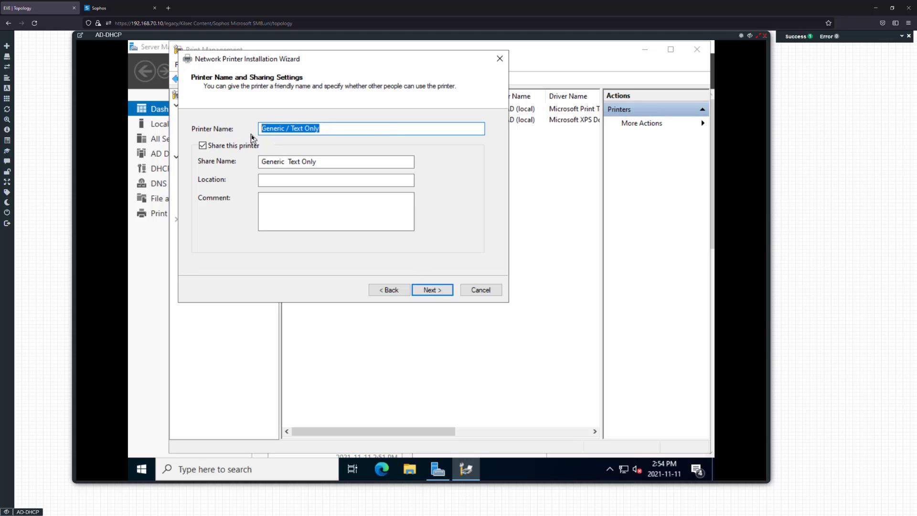
Set both the printer name and share name to HQ_OFFICE
text(HQ)
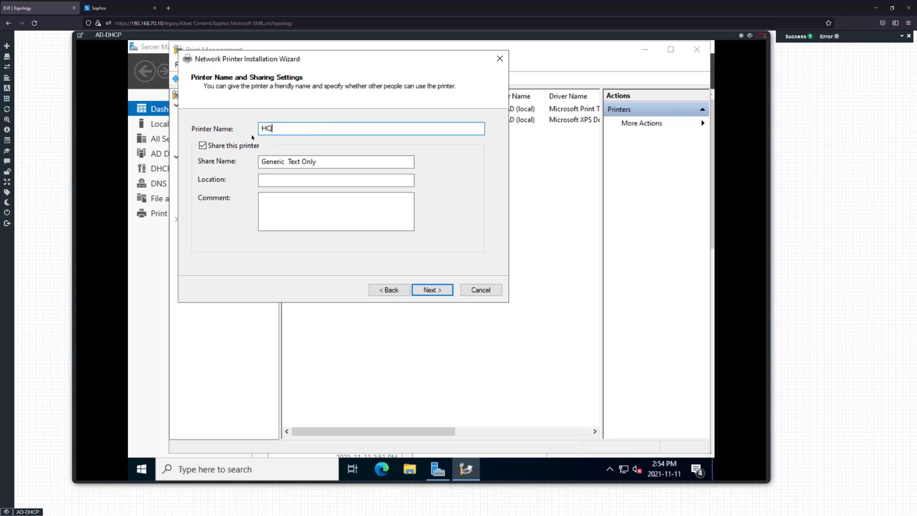
text(_OFFICE_NAME)
key(BackSpace)
key(BackSpace)
key(BackSpace)
key(BackSpace)
key(BackSpace)
key(BackSpace)
drag(342, 161, 226, 158)
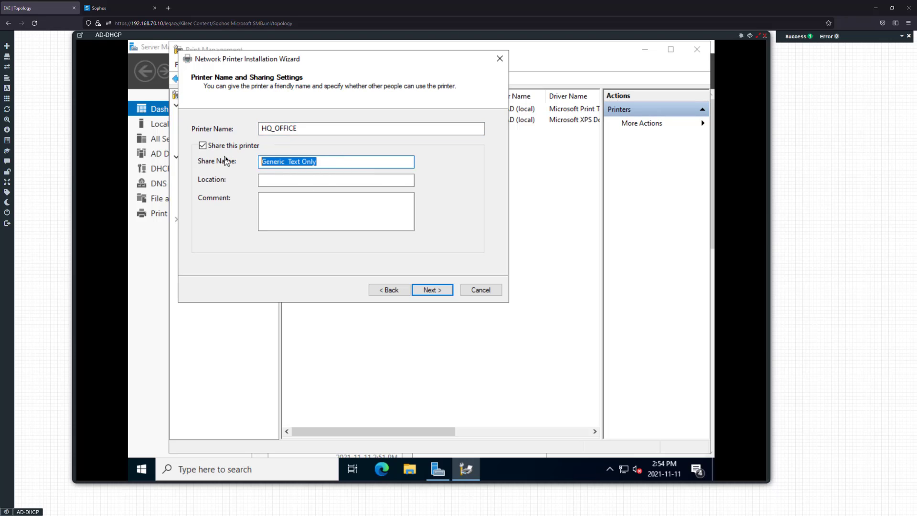
text(HQ_)
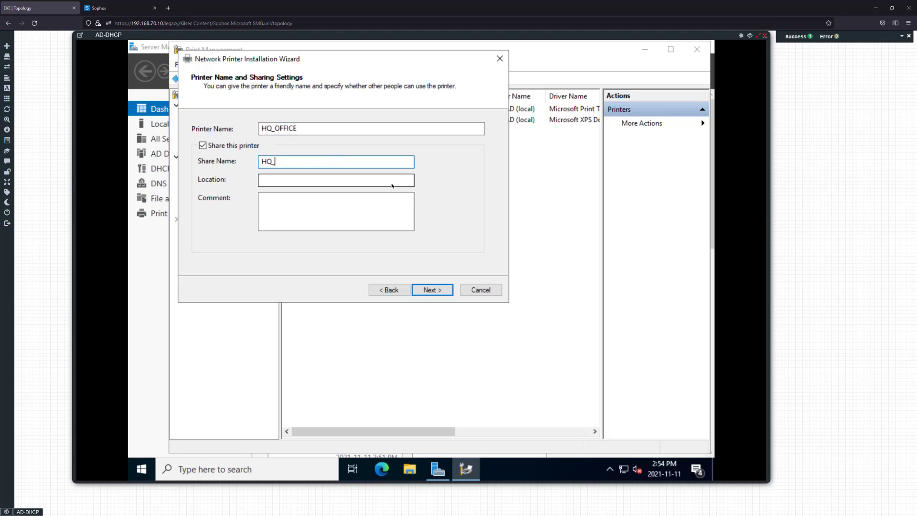
text(OFFICE)
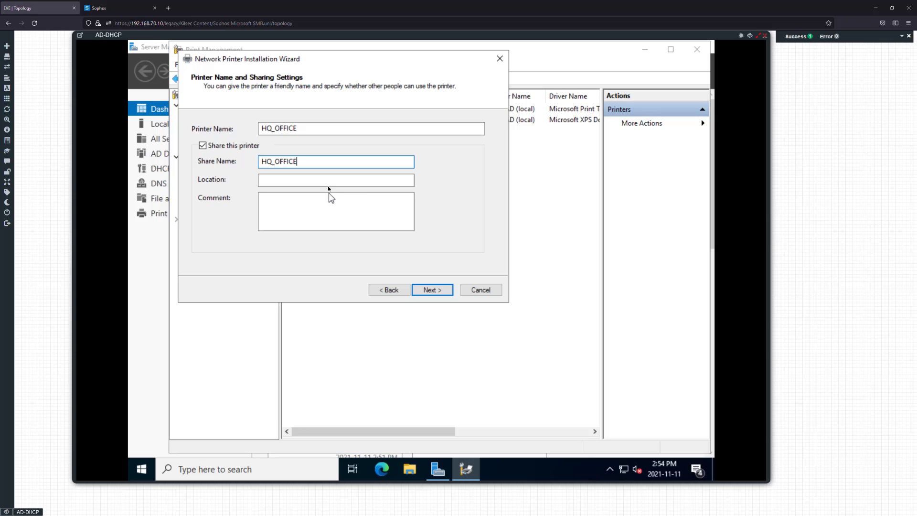
Set location to Main Floor and a comment saying it is at the Winnipeg headquarters
click(327, 185)
text(Main )
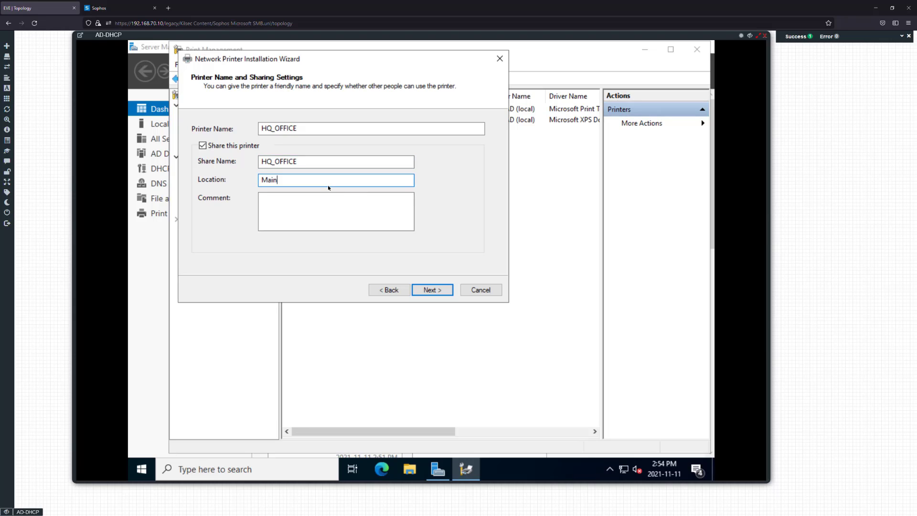
text(Floor)
key(Tab)
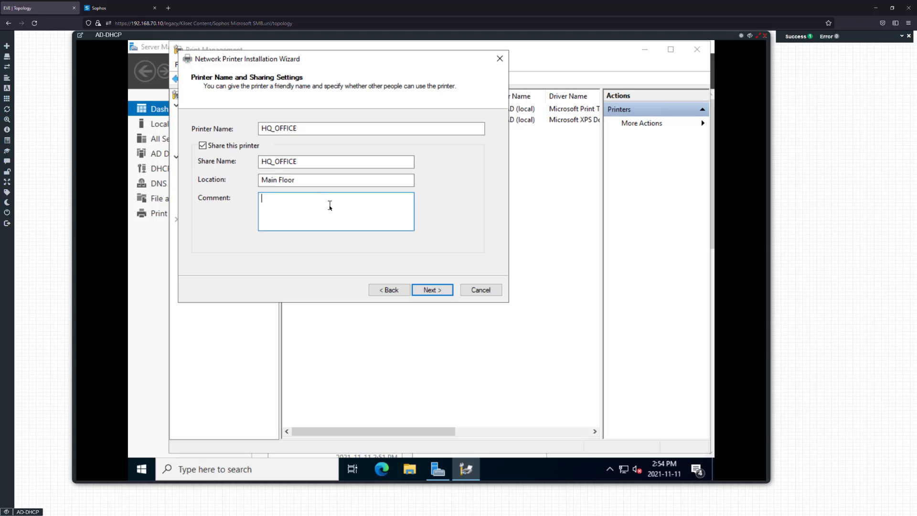
text(This printer is)
text(located at the wor)
key(BackSpace)
key(BackSpace)
key(BackSpace)
text(Winnipeg)
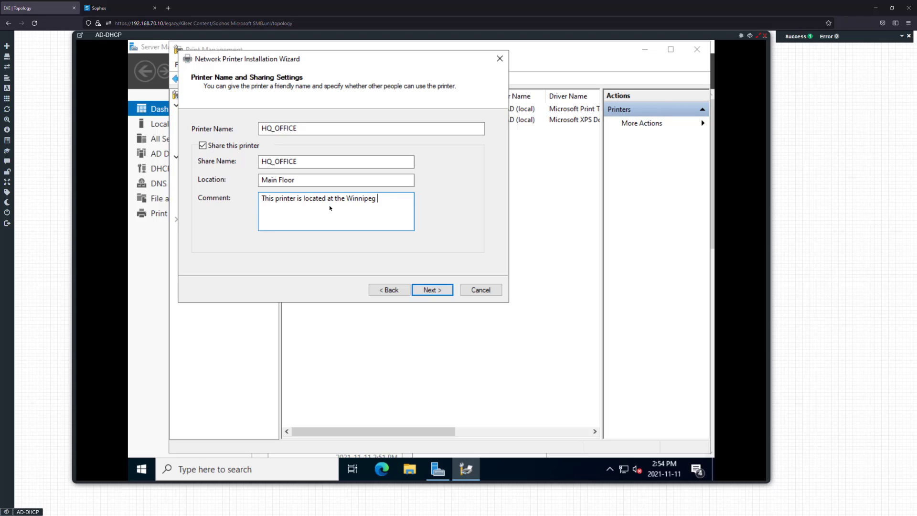
text(lo)
key(BackSpace)
key(BackSpace)
text(he)
key(BackSpace)
key(BackSpace)
text(headquarters)
Finish installing HQ_OFFICE and select it in HQ-AD's printer list
click(435, 291)
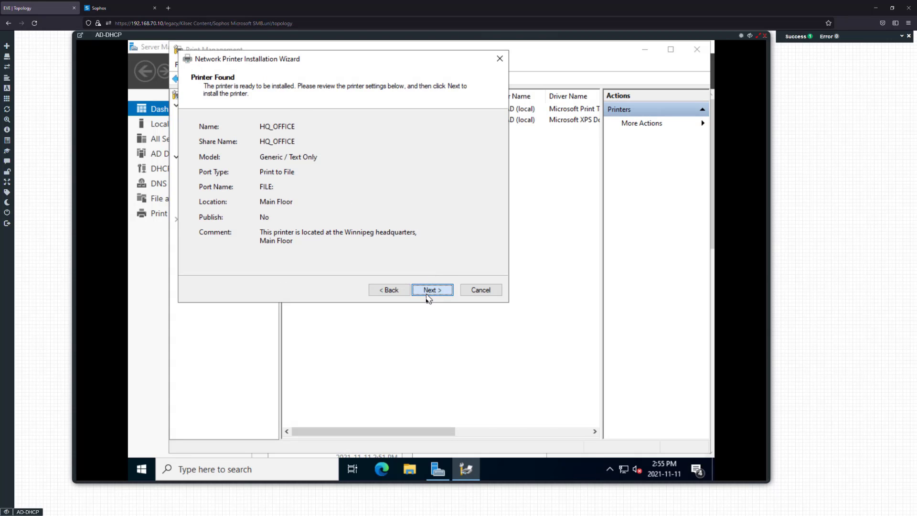
click(428, 293)
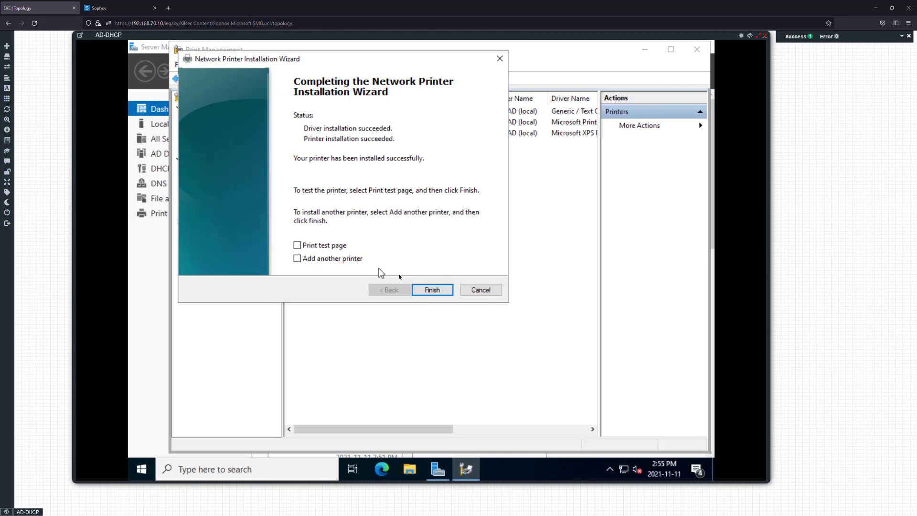
click(432, 290)
click(325, 112)
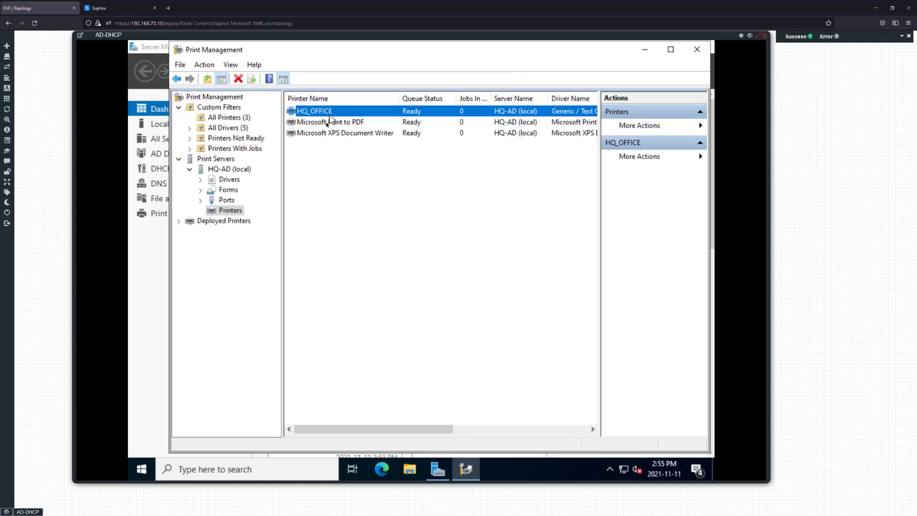
Launch Group Policy Management from Server Manager's Tools menu
click(438, 469)
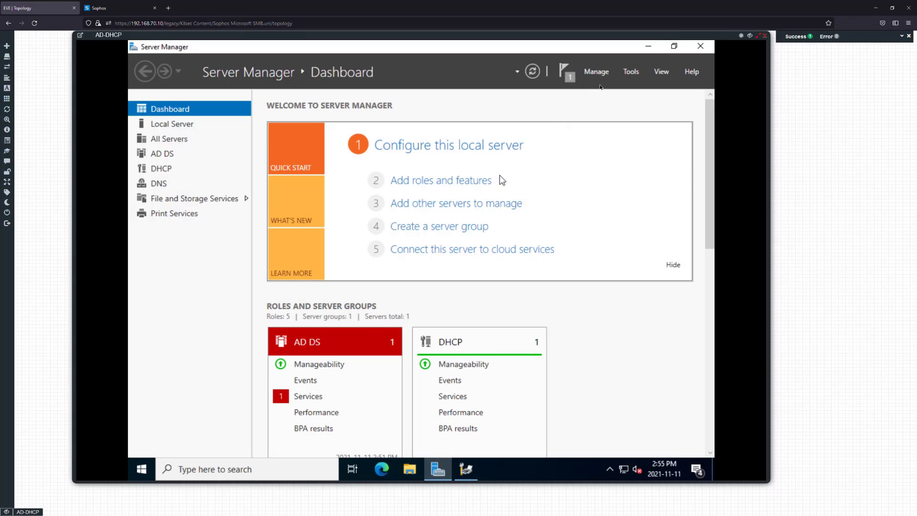
click(629, 71)
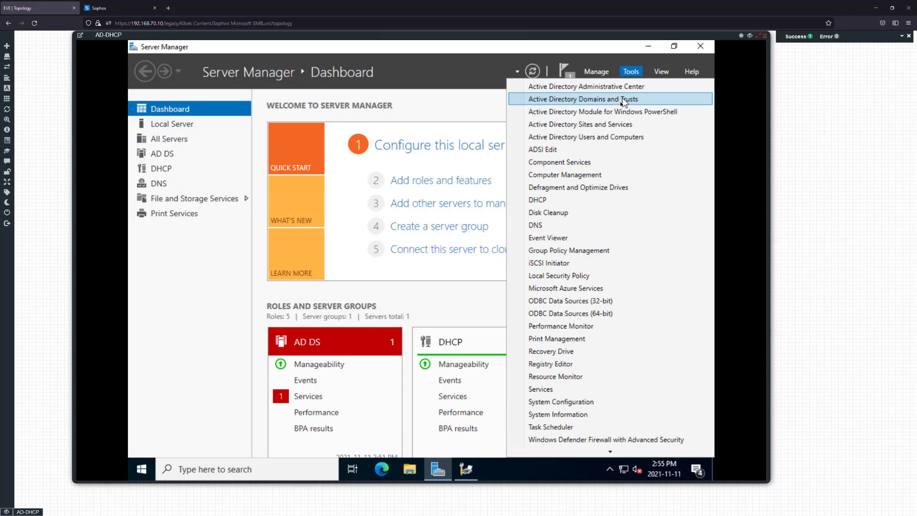
click(560, 251)
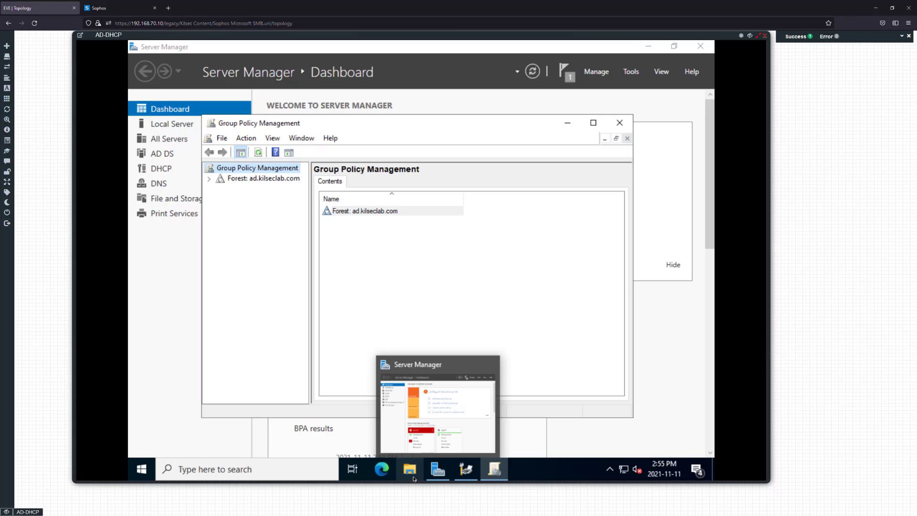
Open File Explorer to This PC > Local Disk (C:)
click(412, 473)
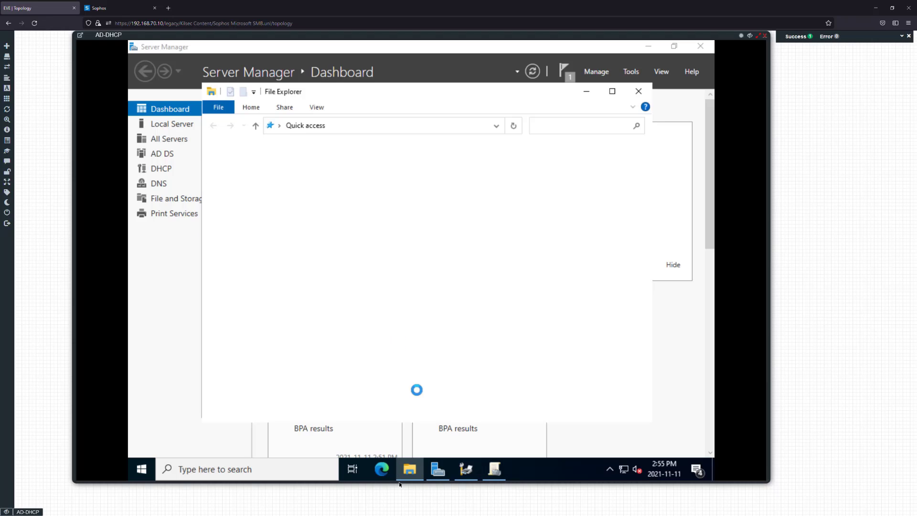
click(241, 228)
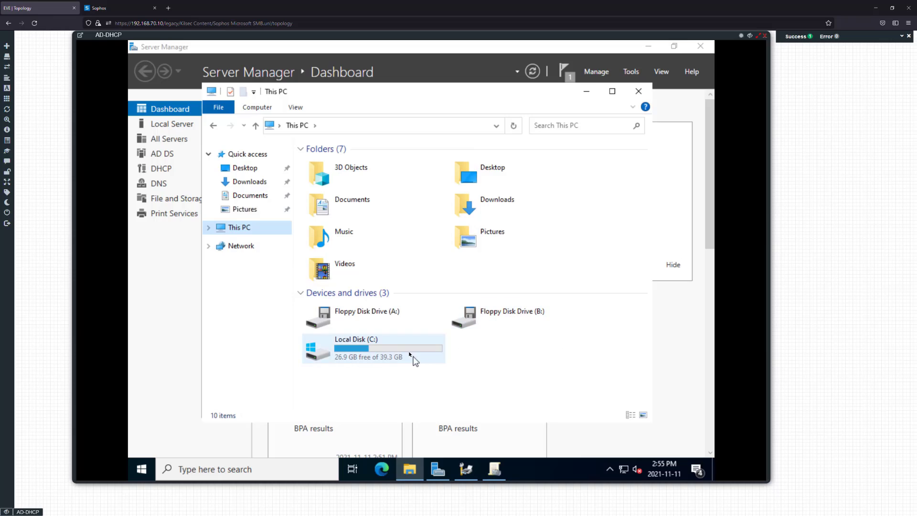
double_click(410, 354)
Create a new folder named HQ Share on C: and open it
right_click(354, 221)
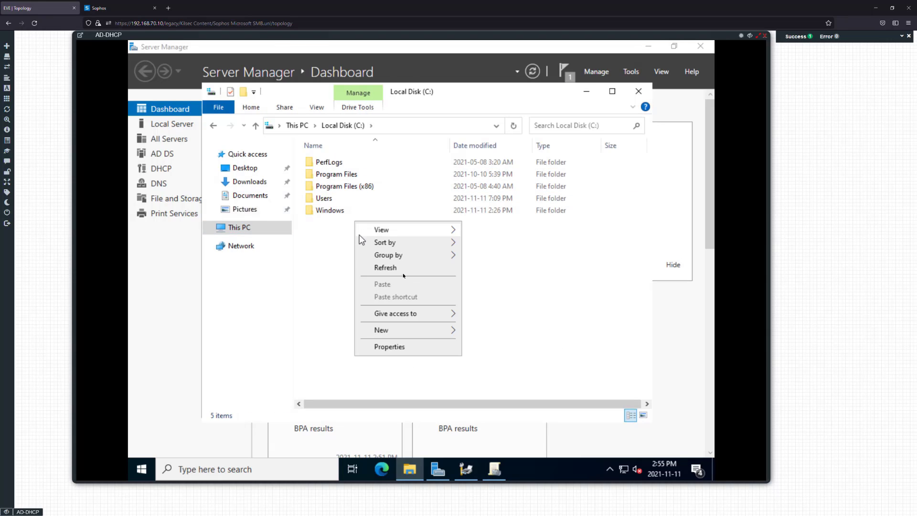
mouse_move(385, 330)
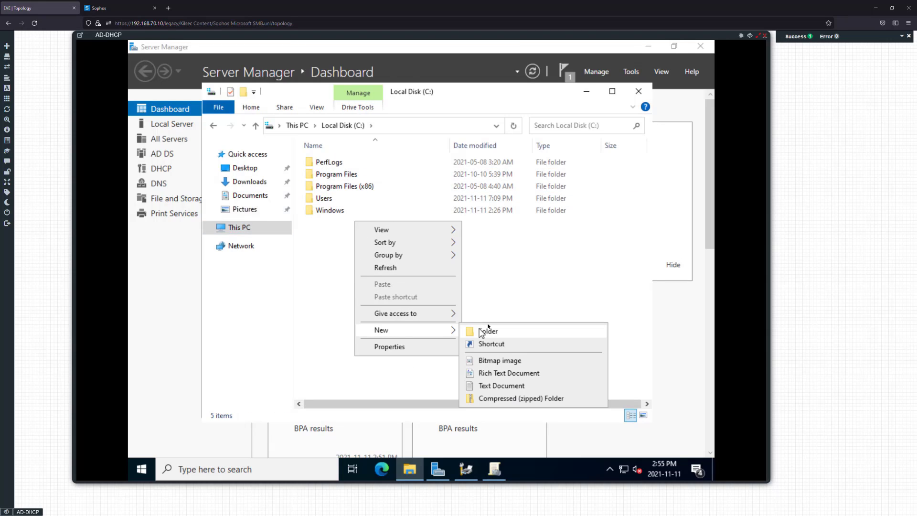
click(488, 330)
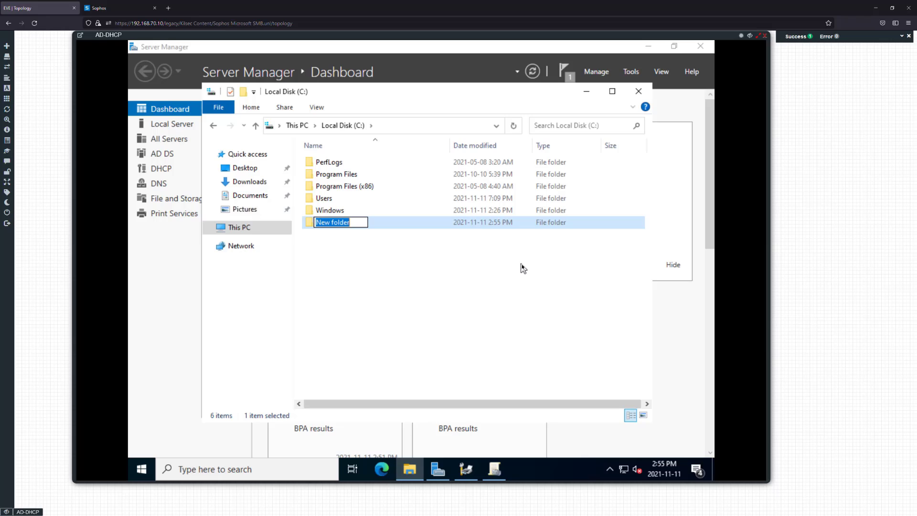
text(HQ-)
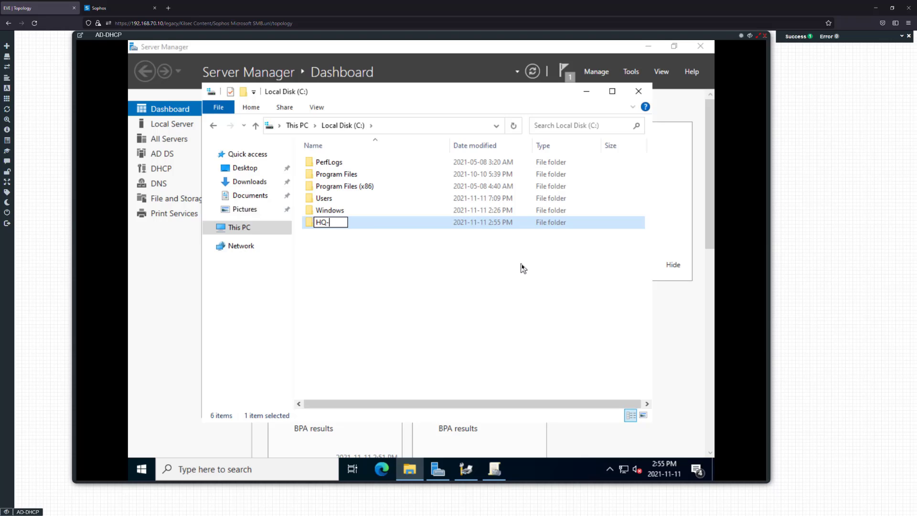
key(BackSpace)
text(H)
key(BackSpace)
text(Share)
key(Return)
double_click(428, 227)
Review the HQ Share folder's security permissions and close its properties unchanged
right_click(366, 193)
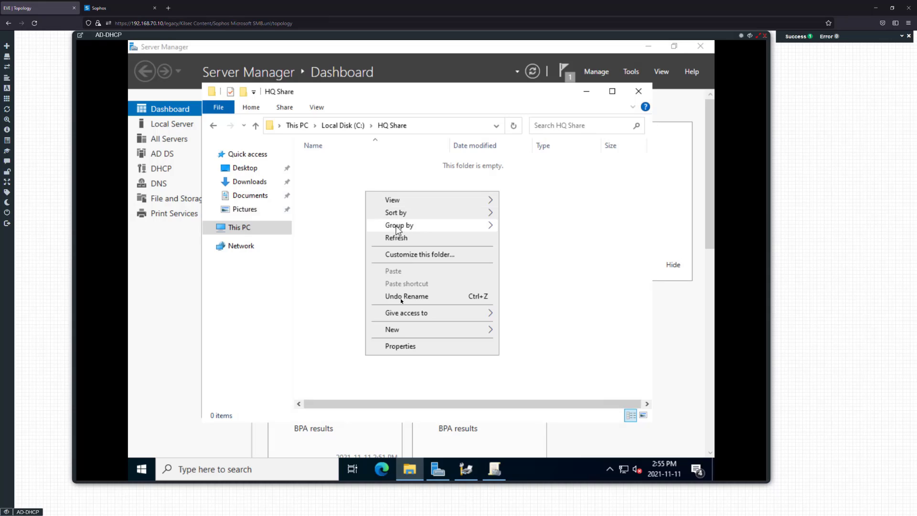
click(342, 276)
right_click(343, 243)
click(386, 398)
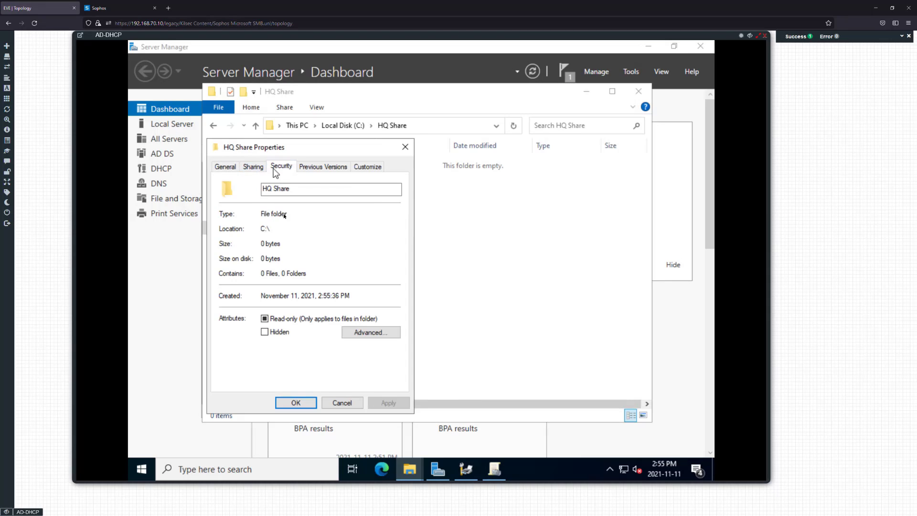
click(278, 167)
click(340, 402)
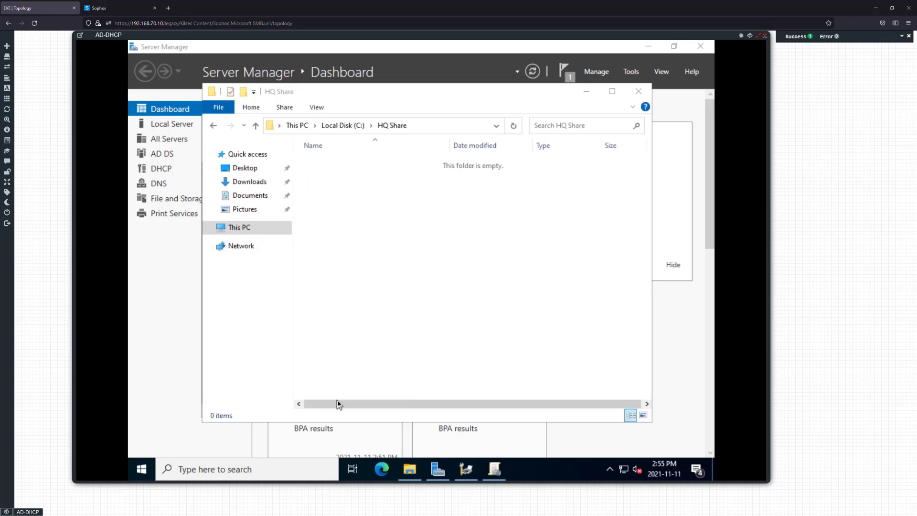
right_click(361, 223)
Create a Sales subfolder inside HQ Share
mouse_move(391, 359)
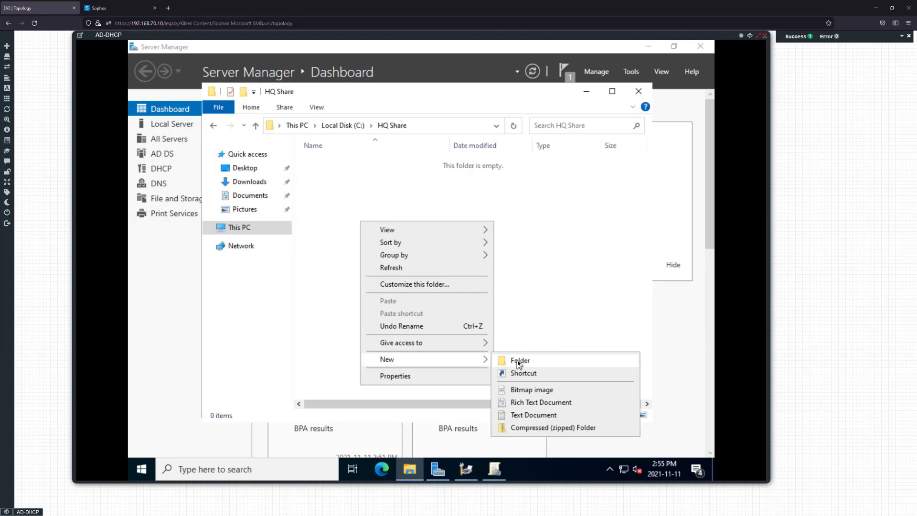
click(519, 361)
text(User)
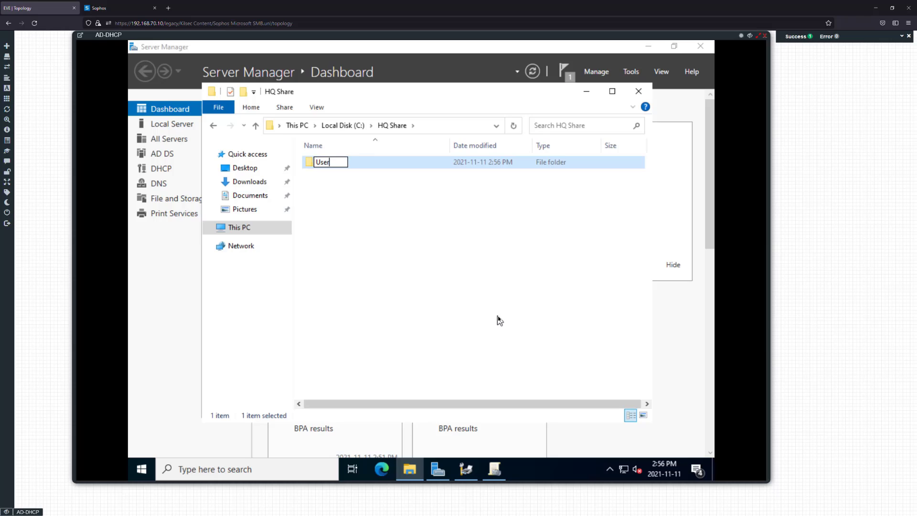
key(BackSpace)
key(BackSpace)
key(BackSpace)
key(BackSpace)
text(D)
key(BackSpace)
text(Sales)
key(Return)
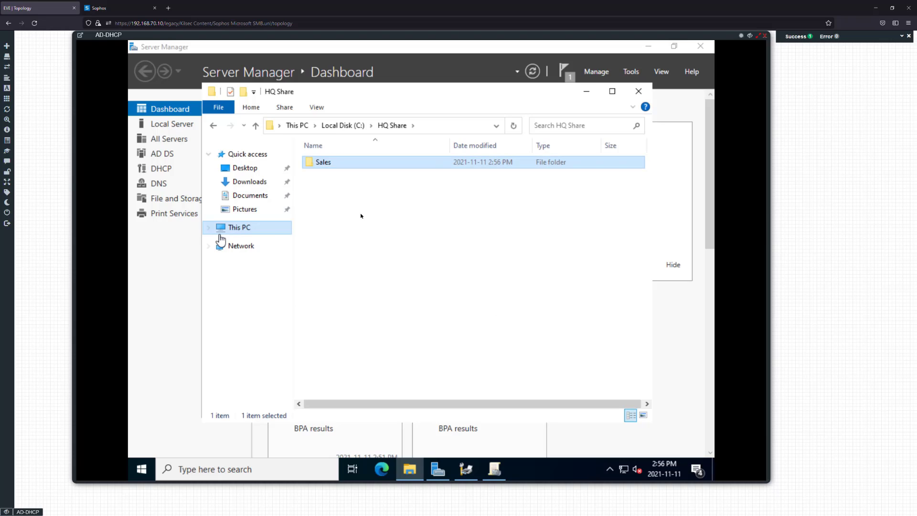
Add Managers and IT subfolders, then go back to Local Disk (C:)
right_click(363, 212)
mouse_move(420, 351)
click(516, 348)
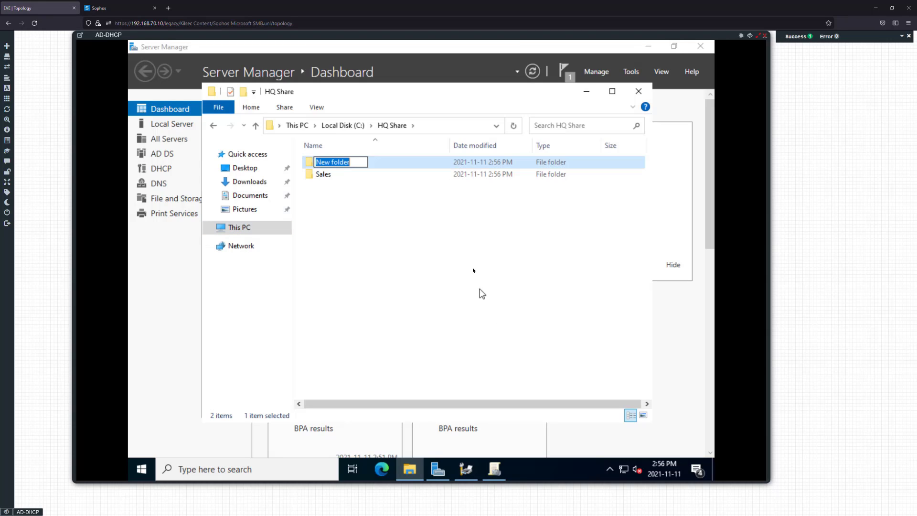
text(M)
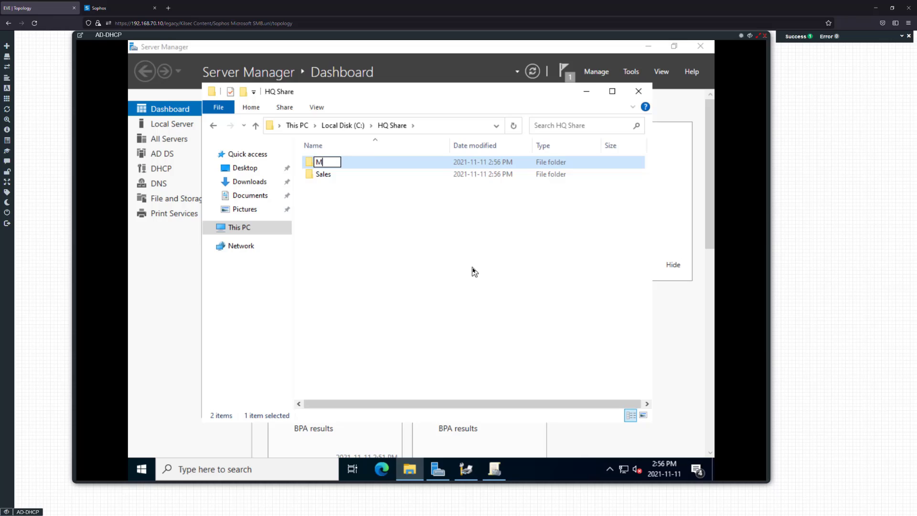
text(anagers)
right_click(504, 254)
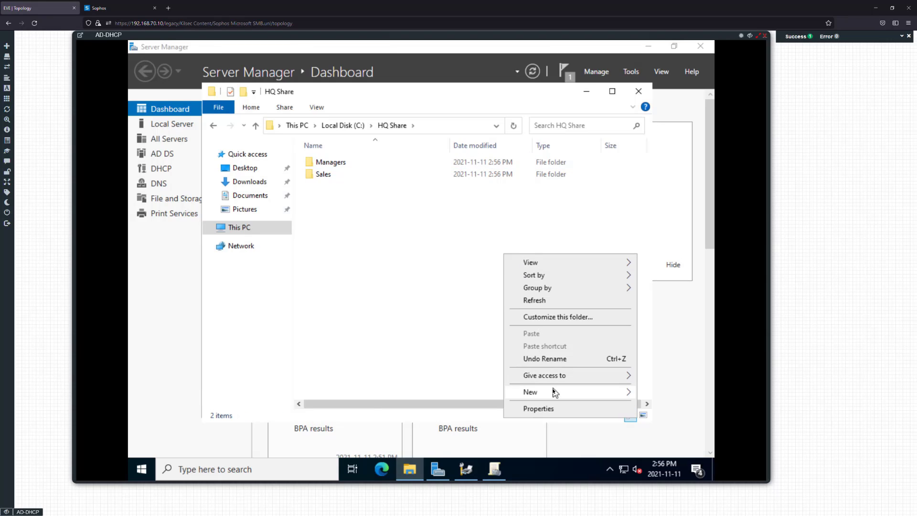
mouse_move(518, 392)
click(452, 391)
text(IT)
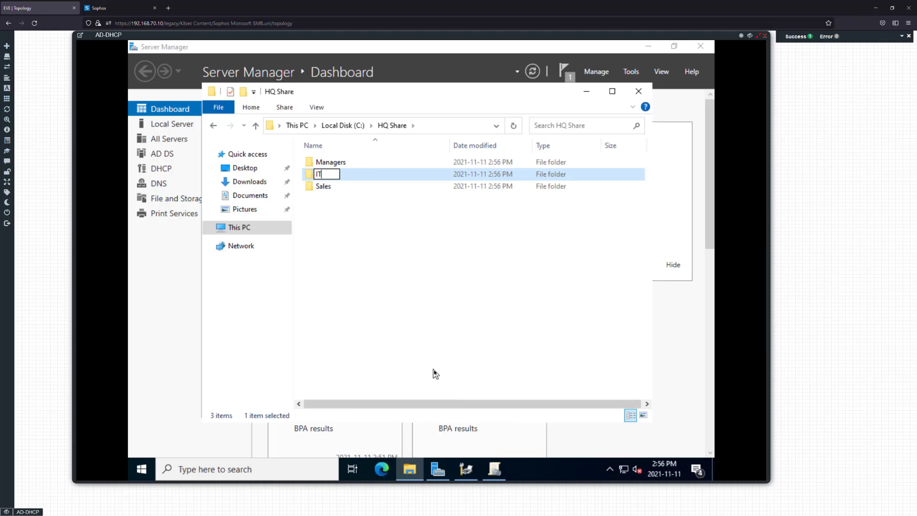
key(Return)
click(213, 125)
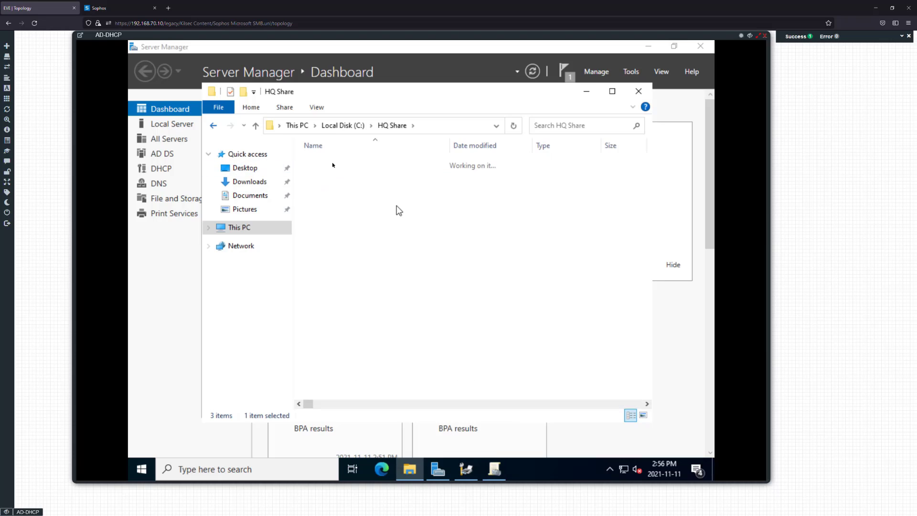
Share HQ Share through Advanced Sharing, giving Everyone Full Control
right_click(320, 159)
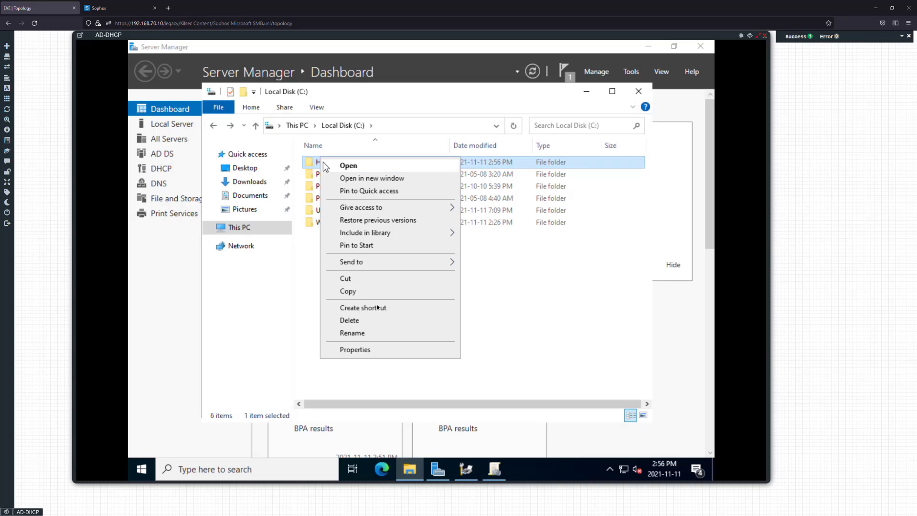
click(360, 350)
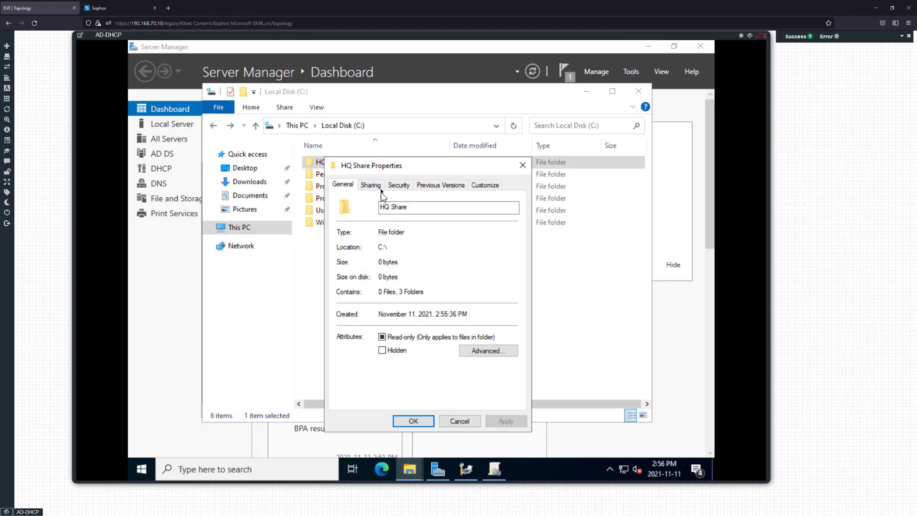
click(379, 188)
click(382, 321)
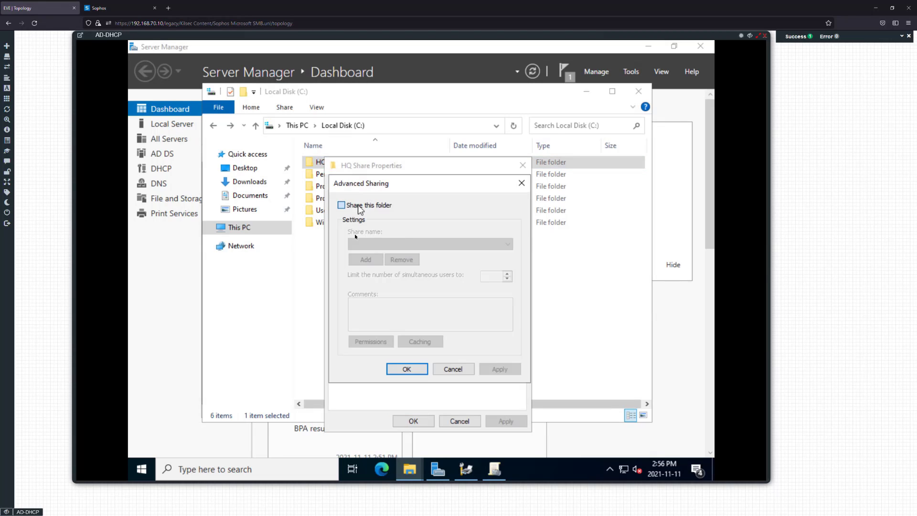
click(358, 206)
click(371, 341)
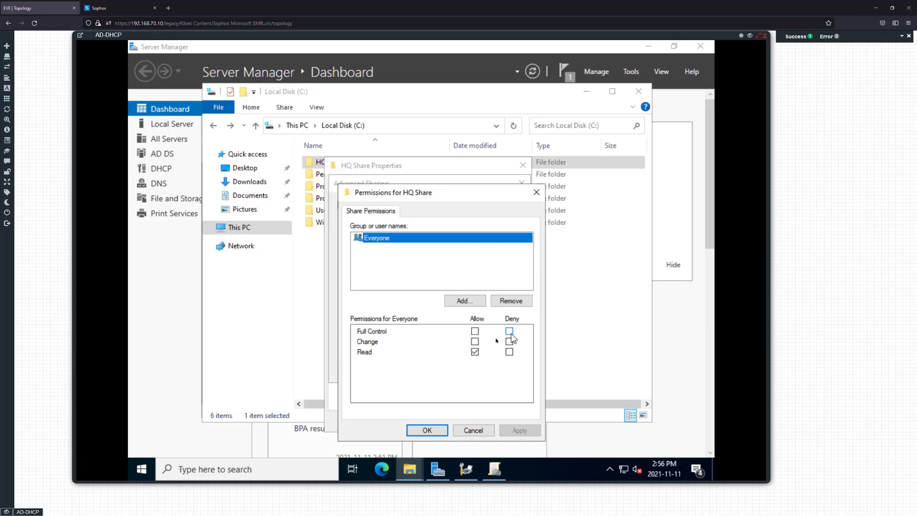
click(475, 331)
click(511, 433)
click(447, 431)
click(500, 369)
click(406, 370)
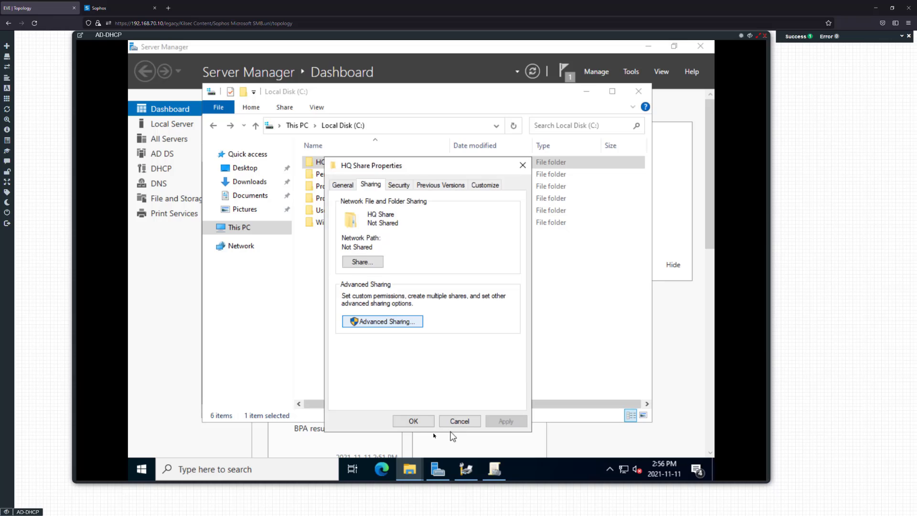
click(412, 420)
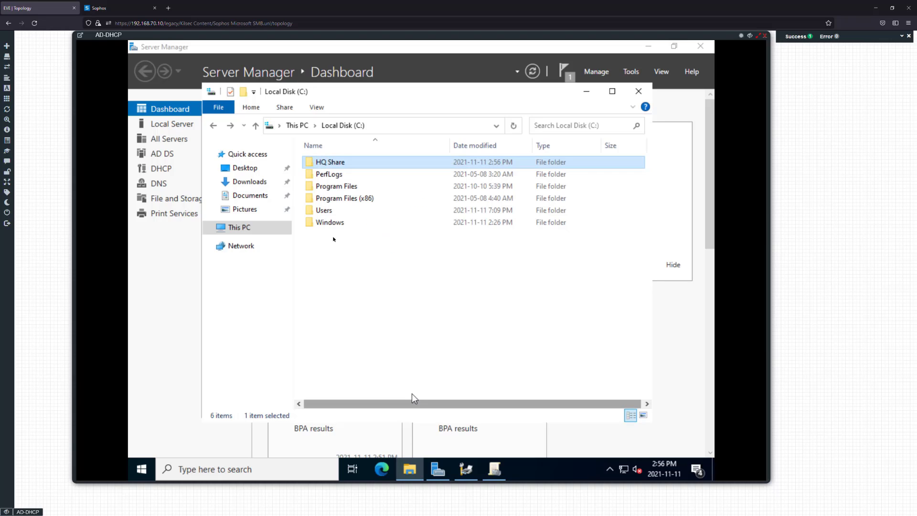
Disable inheritance on HQ Share, converting inherited permissions into explicit entries
right_click(360, 270)
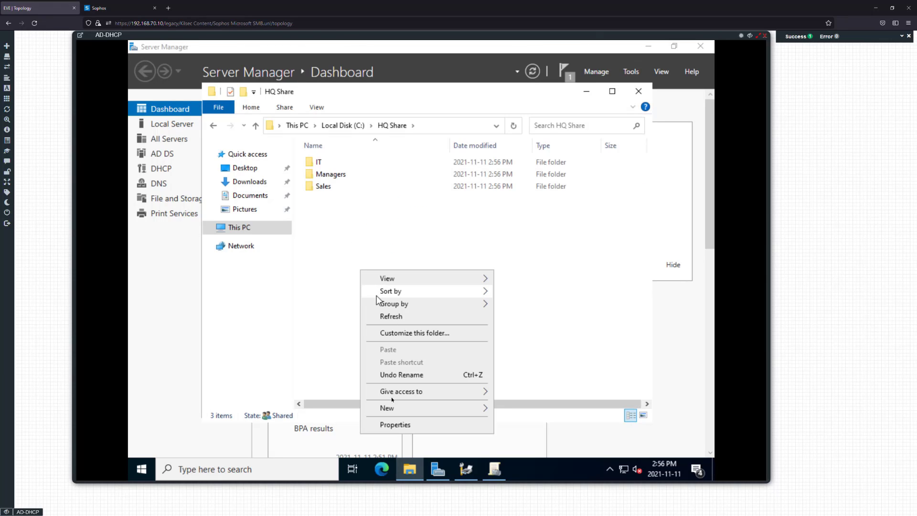
click(393, 423)
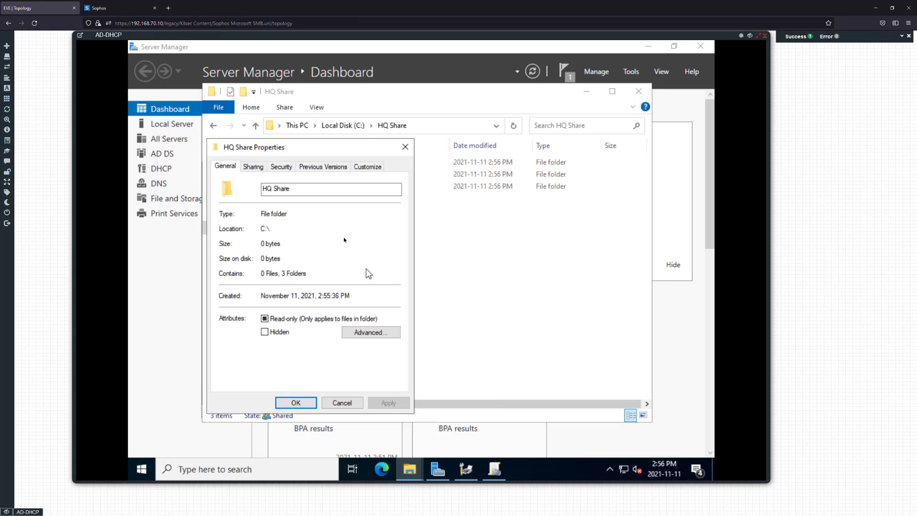
click(281, 166)
click(376, 360)
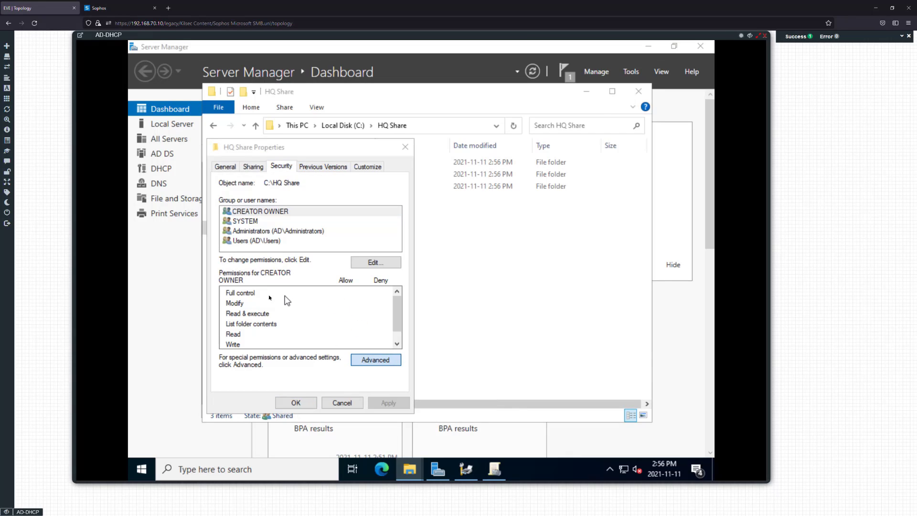
click(237, 345)
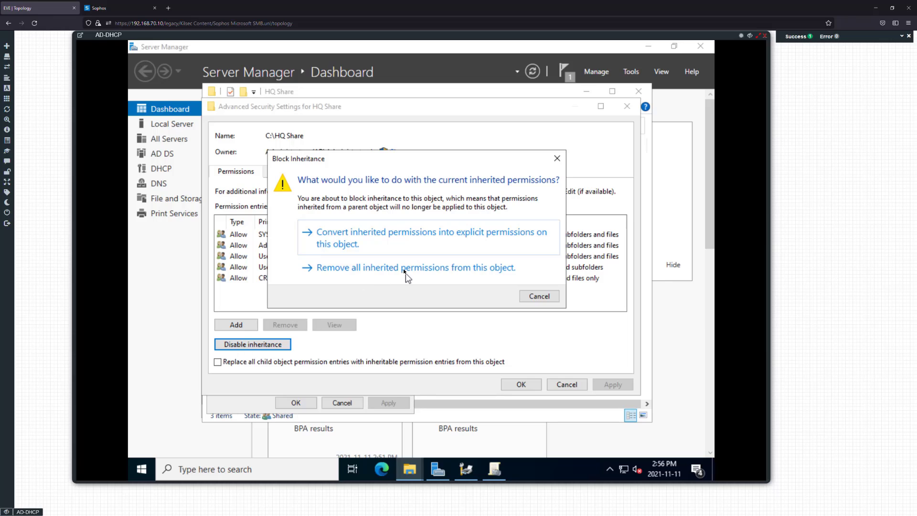
click(396, 237)
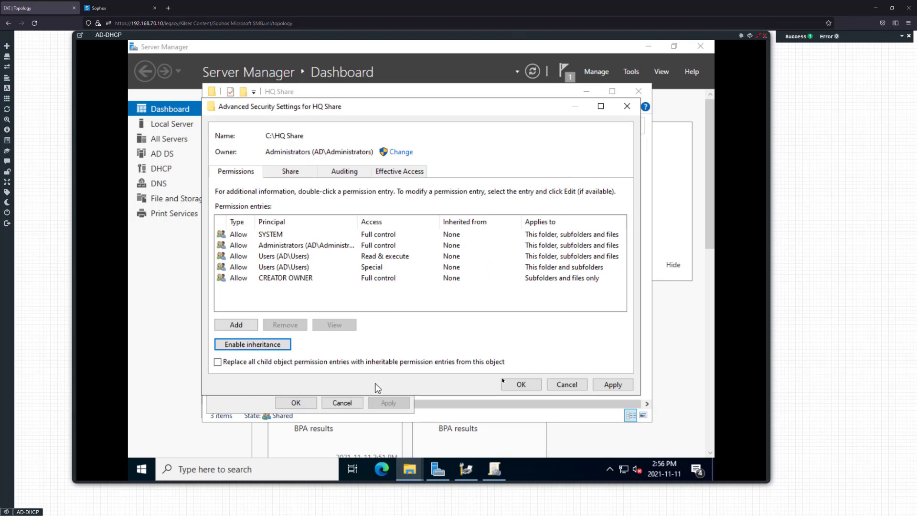
click(609, 388)
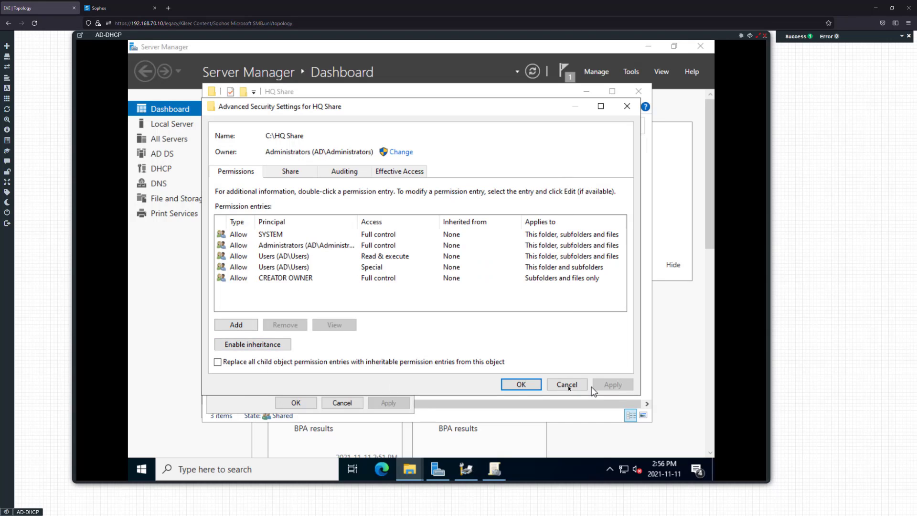
click(521, 384)
click(296, 403)
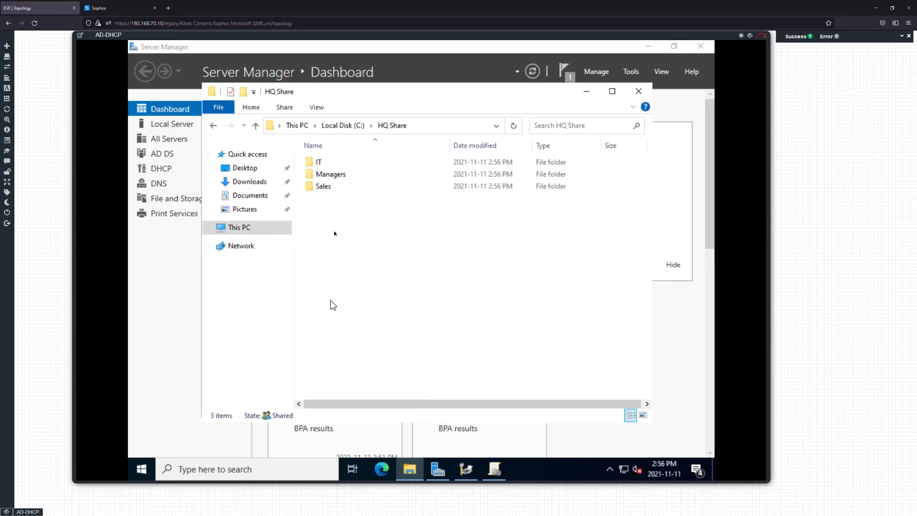
double_click(313, 162)
key(alt+Left)
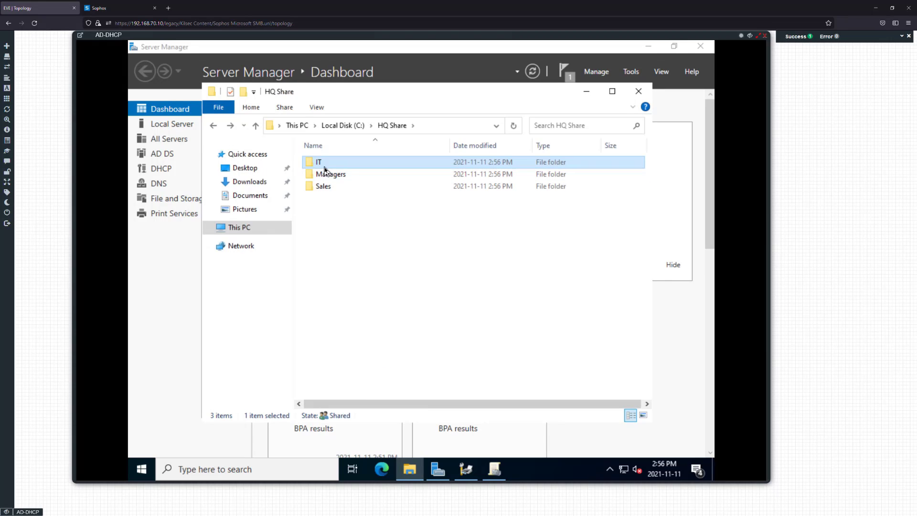
right_click(323, 165)
click(364, 353)
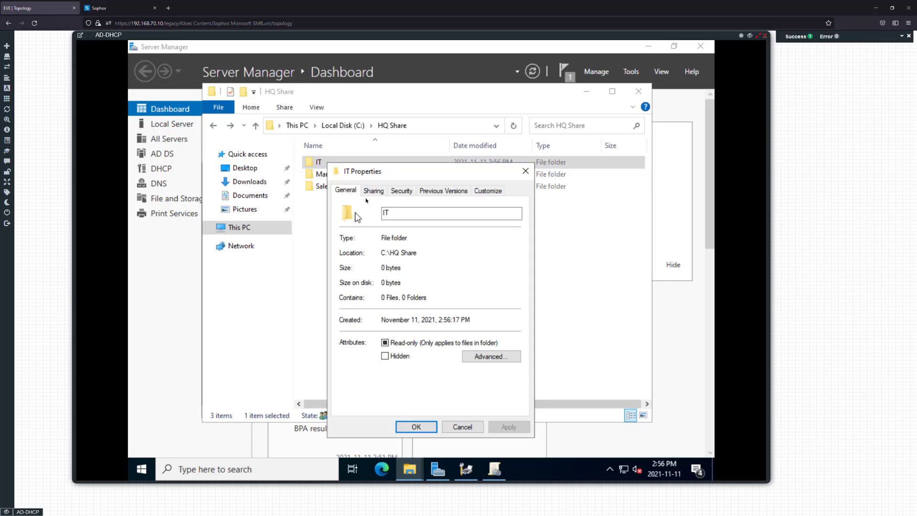
click(377, 191)
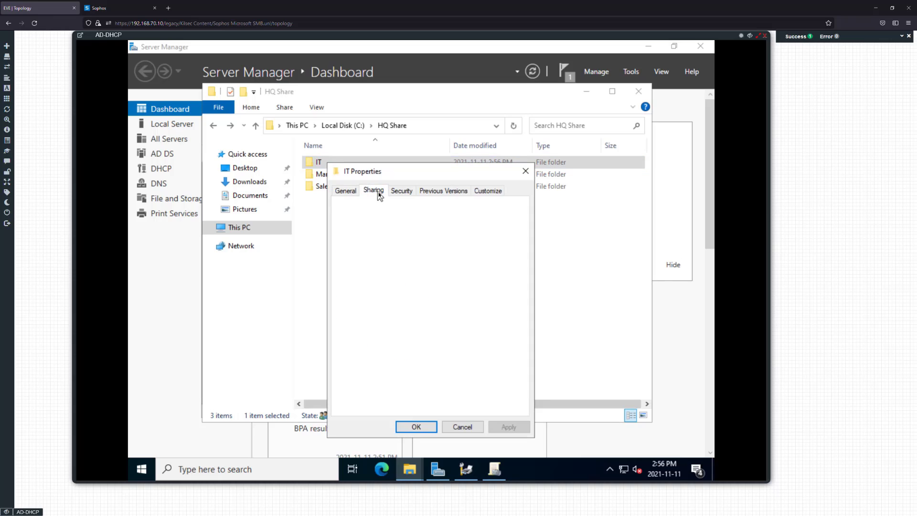
click(402, 192)
click(406, 265)
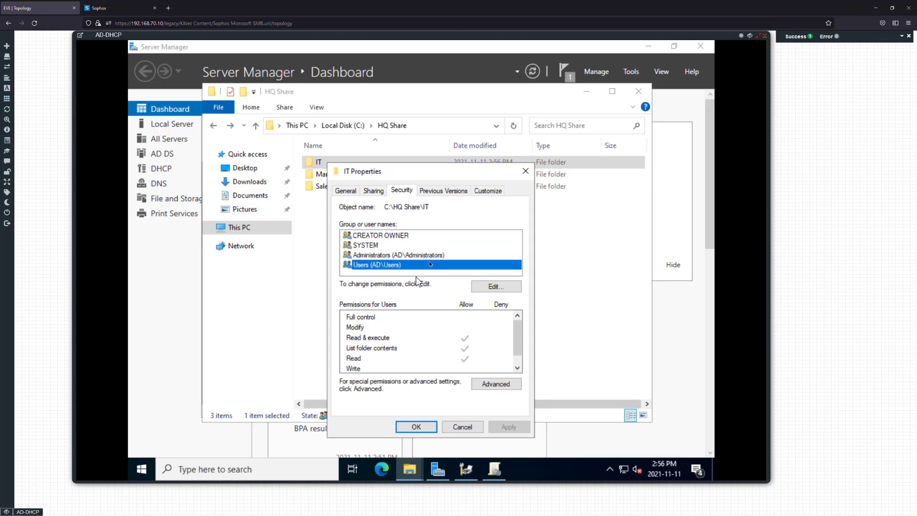
click(430, 258)
click(403, 245)
click(401, 235)
click(392, 266)
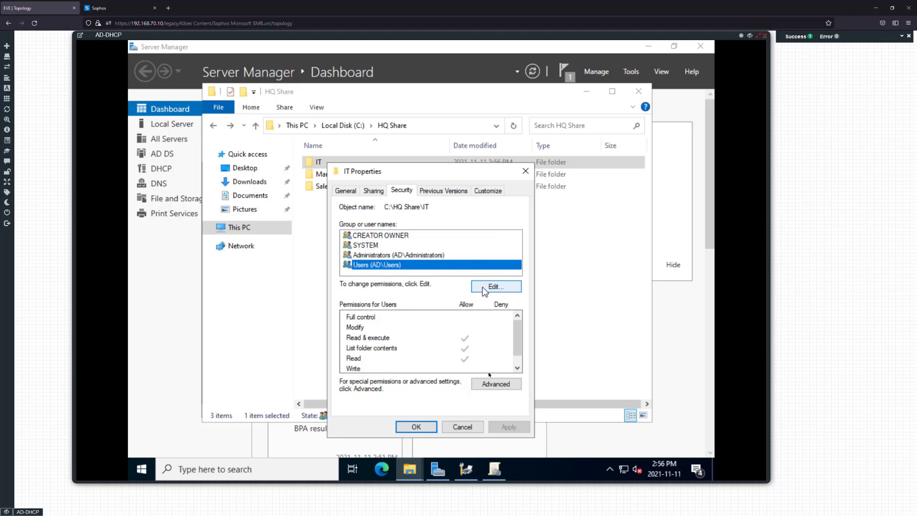
click(487, 386)
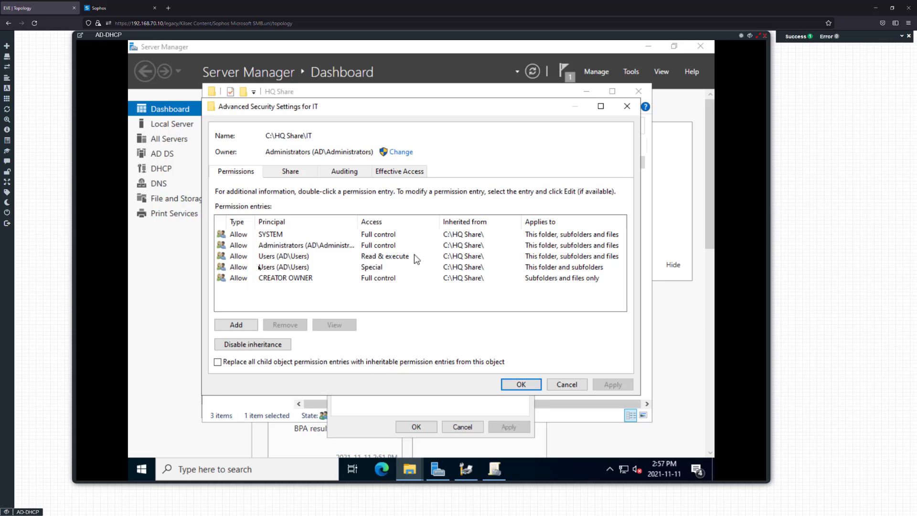
click(285, 269)
click(287, 257)
click(287, 267)
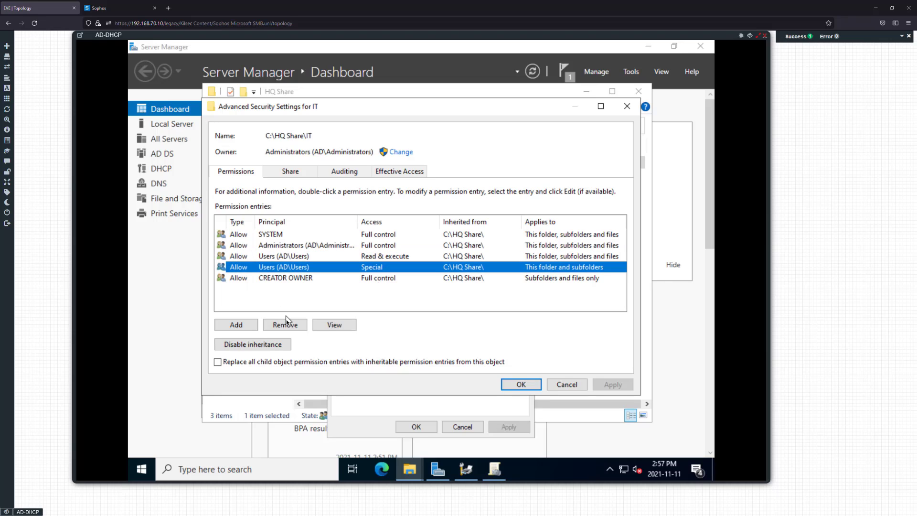
click(283, 325)
click(509, 307)
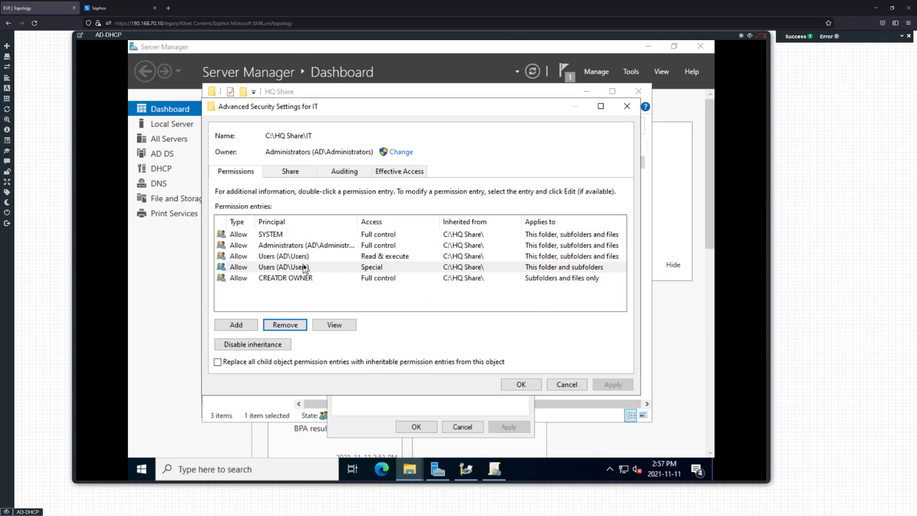
click(566, 384)
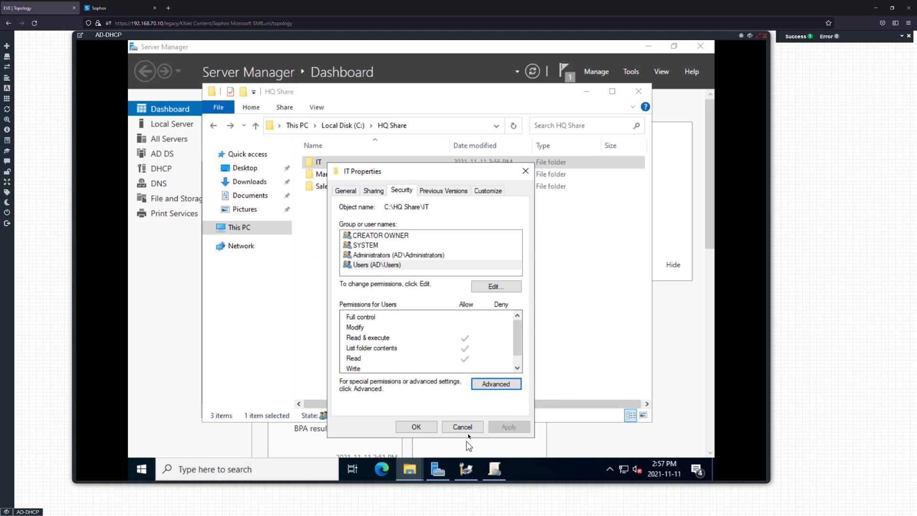
click(467, 429)
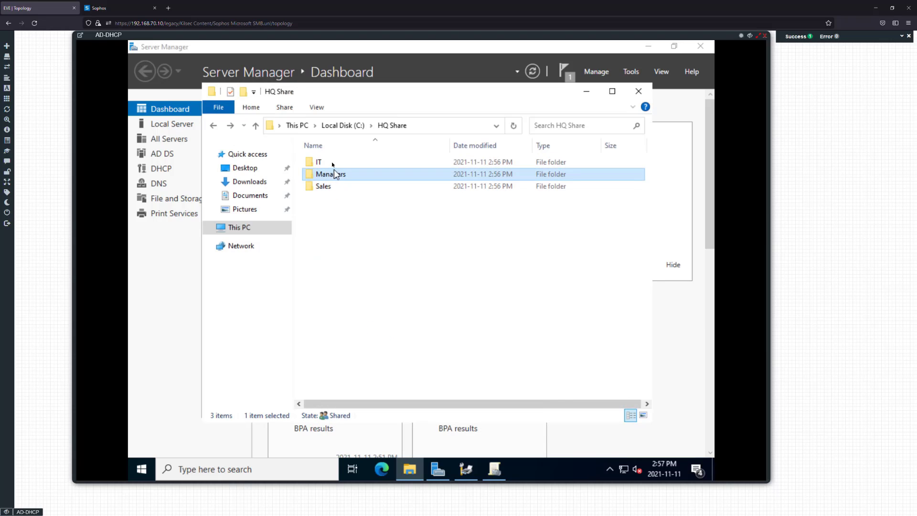
right_click(334, 166)
Disable inheritance on the IT folder and remove all inherited permissions
click(396, 354)
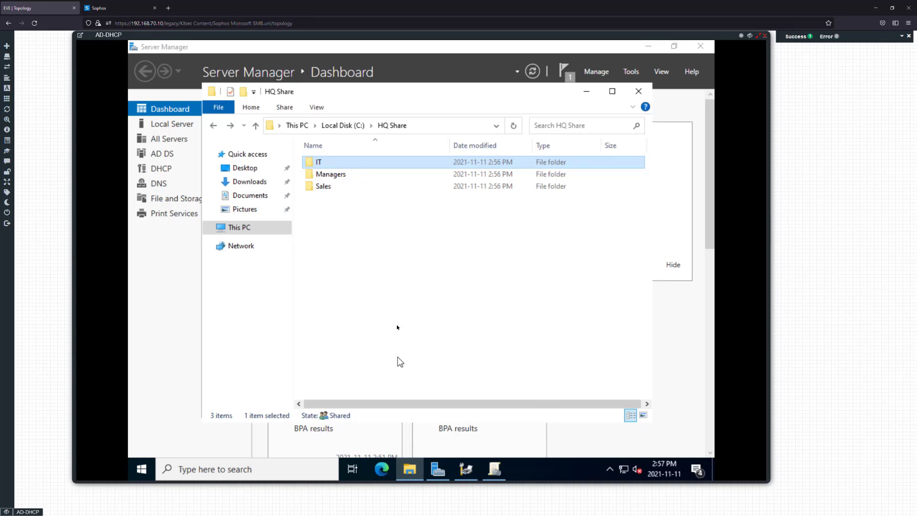
click(410, 190)
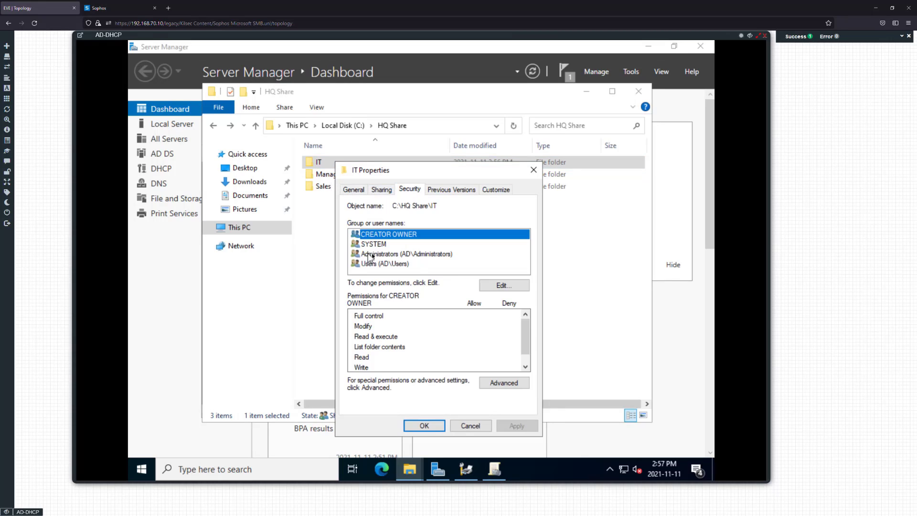
click(504, 383)
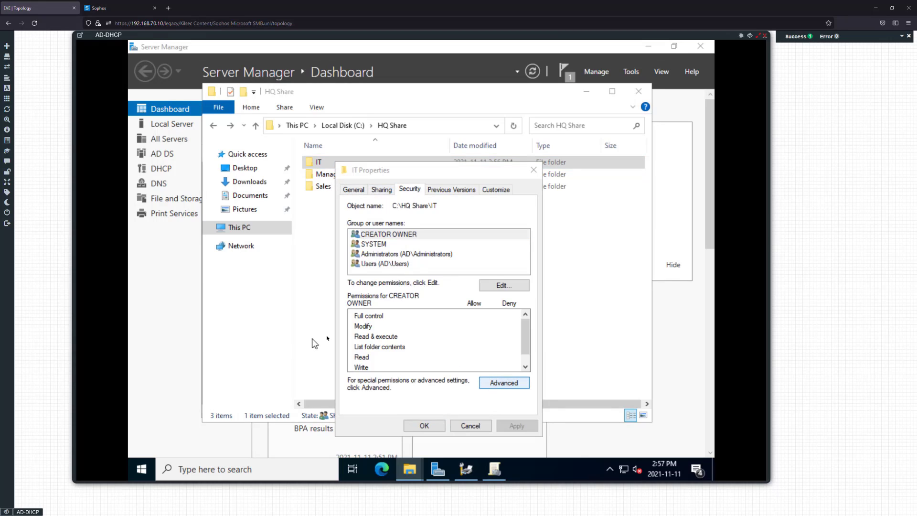
click(251, 347)
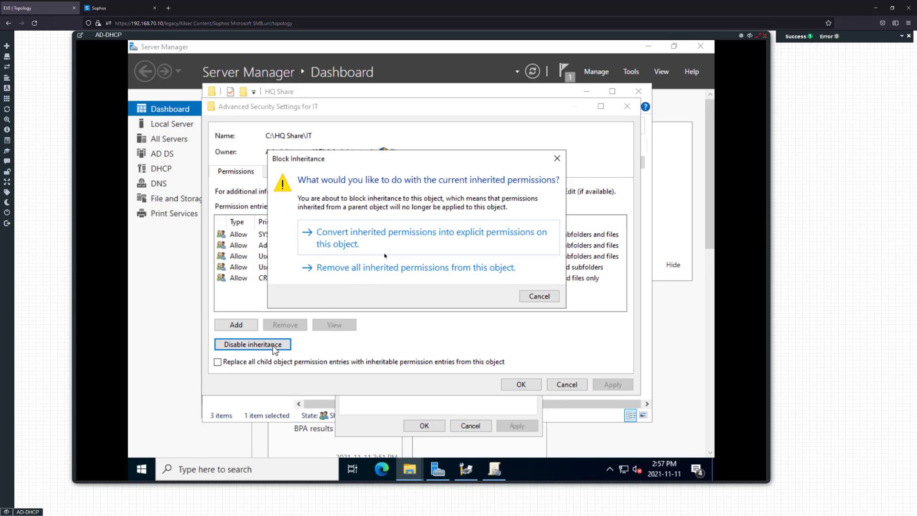
click(369, 274)
Add an Administrators permission entry with Full control on IT
click(237, 324)
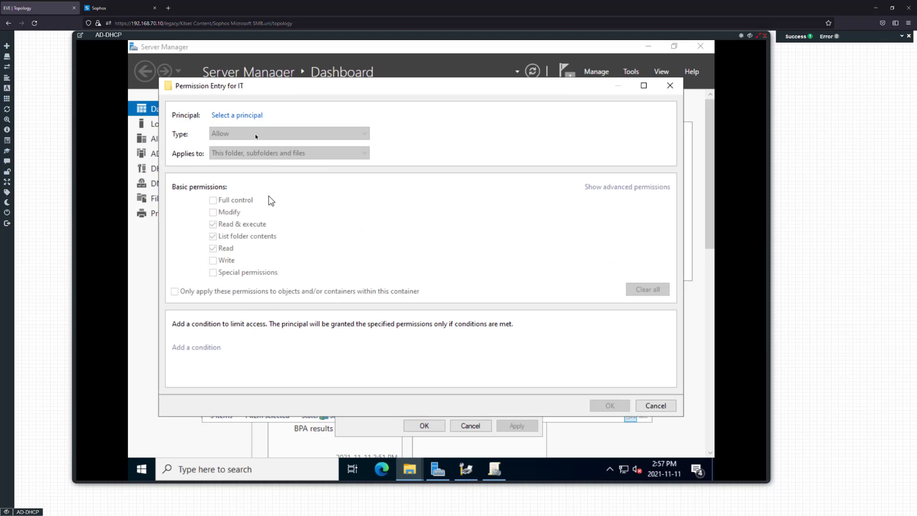
click(252, 117)
text(admini)
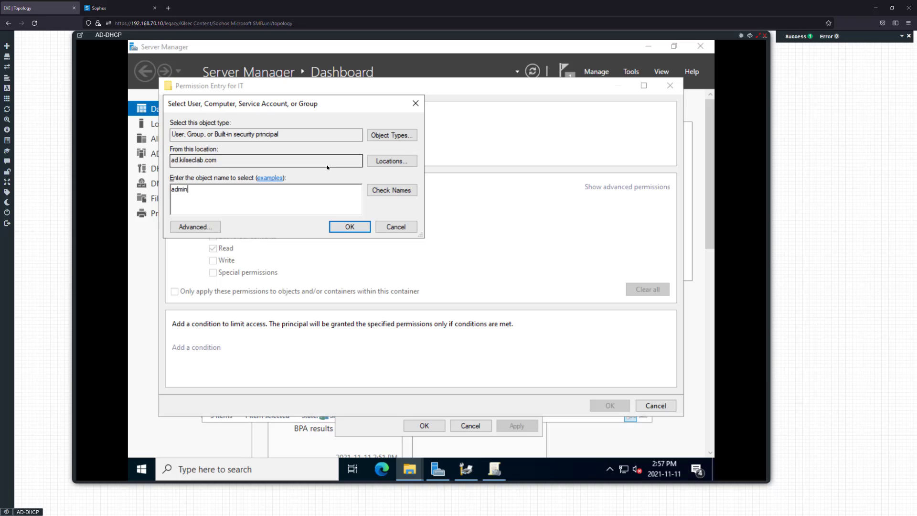
click(224, 214)
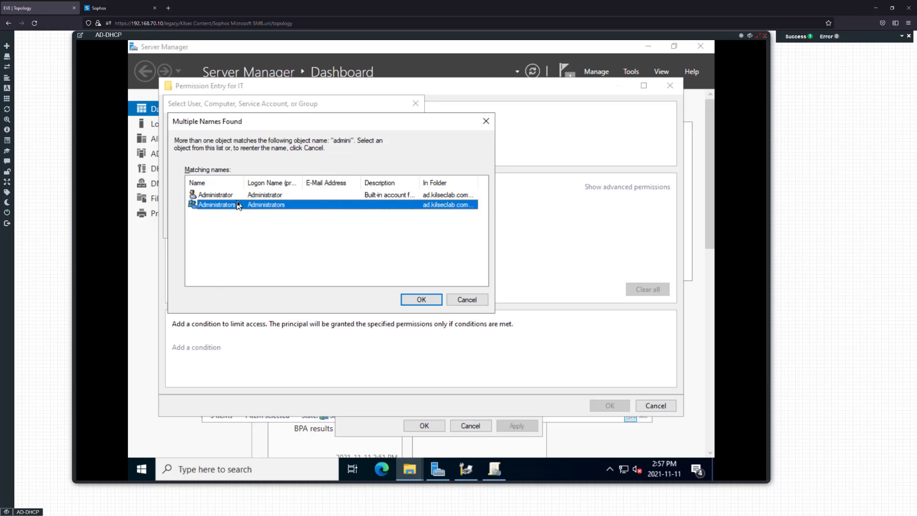
key(Return)
click(213, 199)
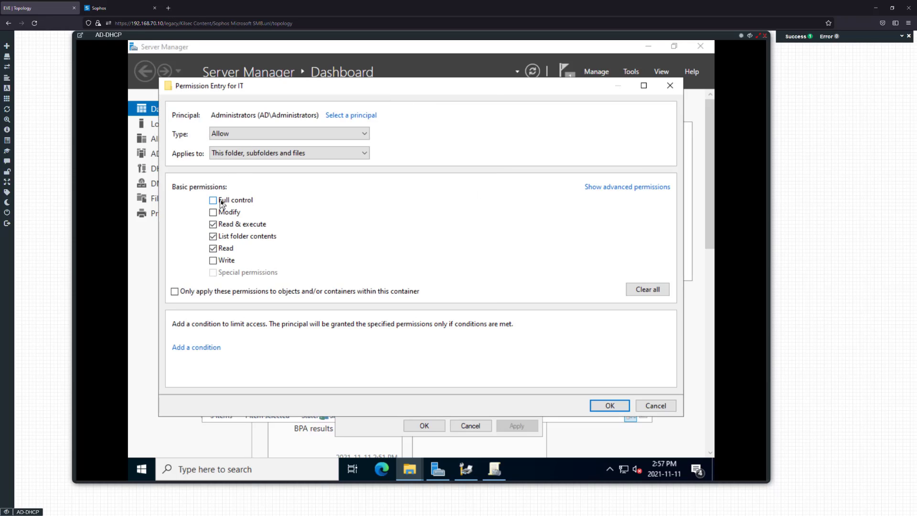
click(613, 405)
Add an IT group entry with Modify rights, then apply and close
click(235, 324)
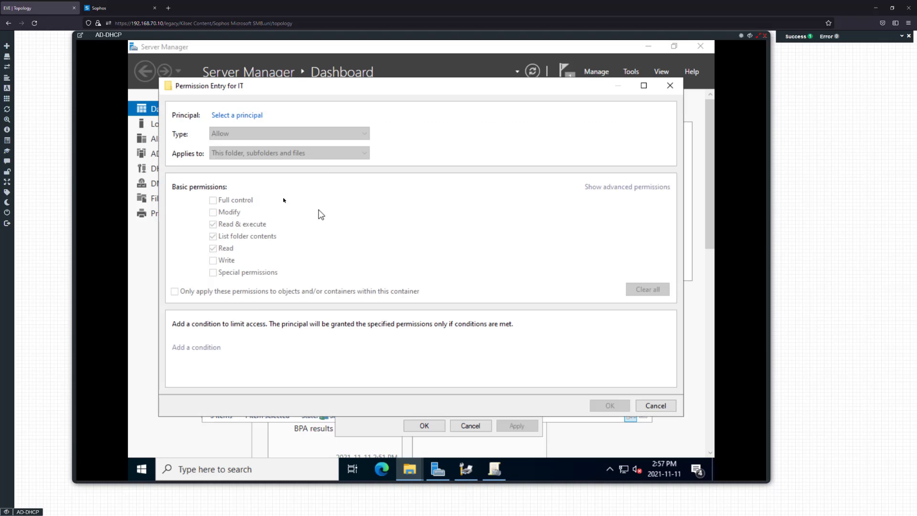
click(253, 117)
text(IT)
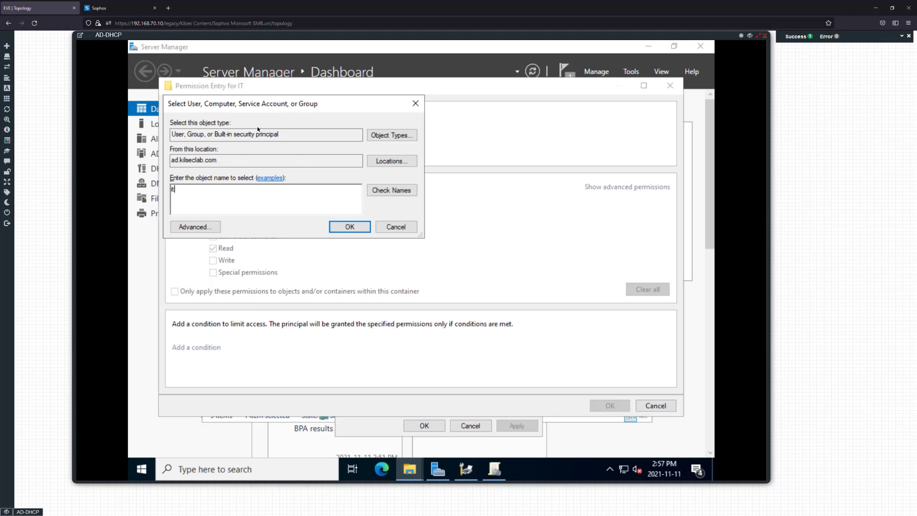
key(Return)
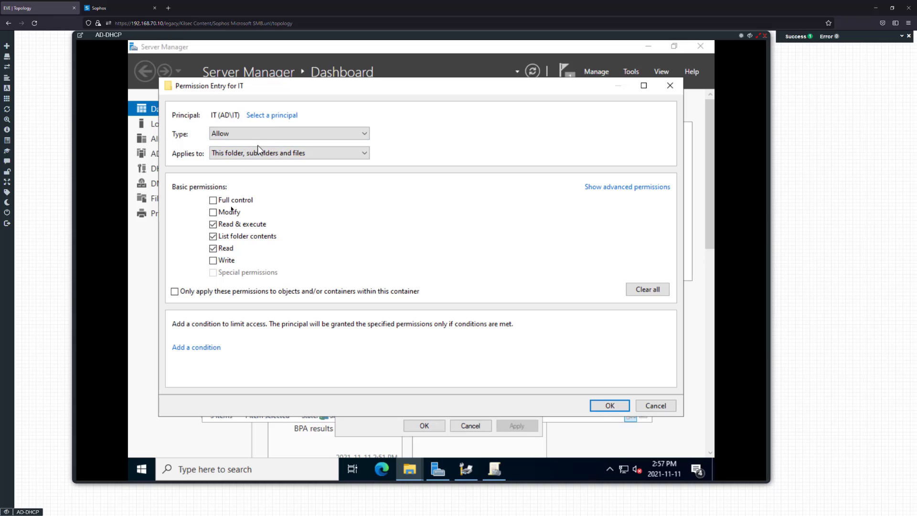
click(213, 213)
click(612, 406)
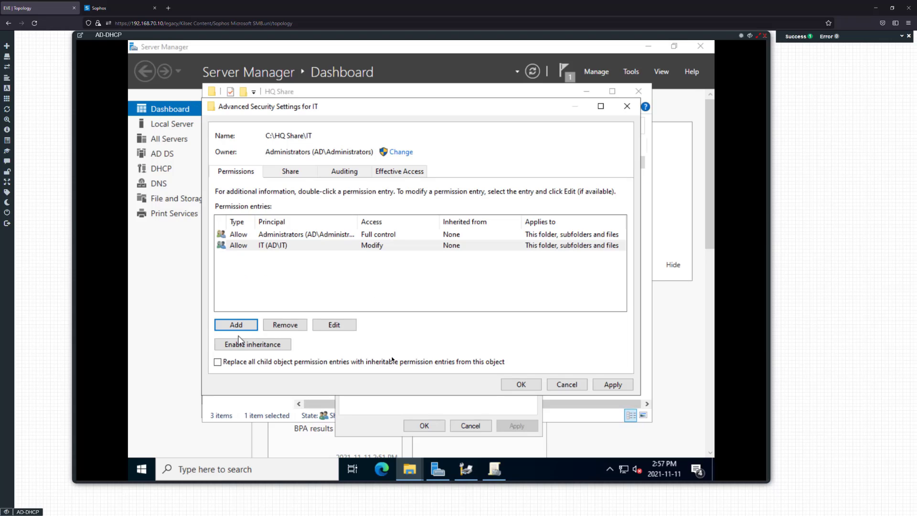
click(604, 388)
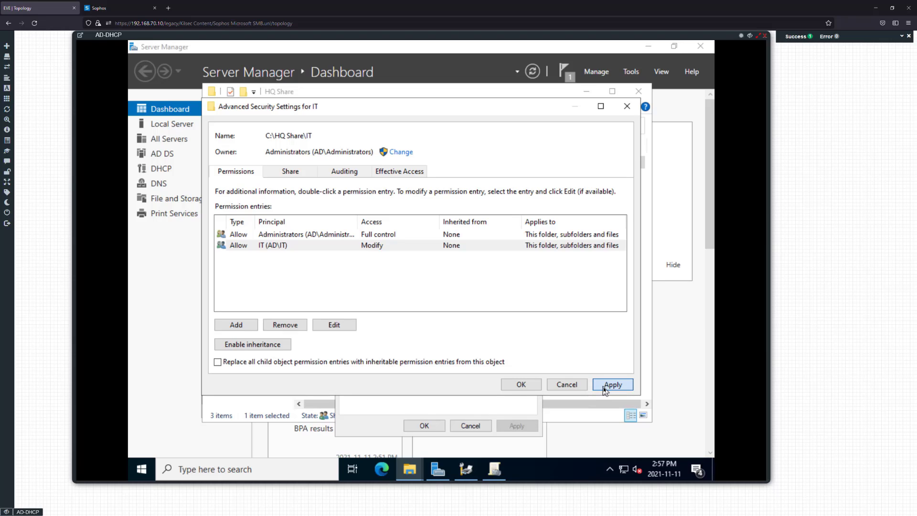
click(515, 386)
click(436, 428)
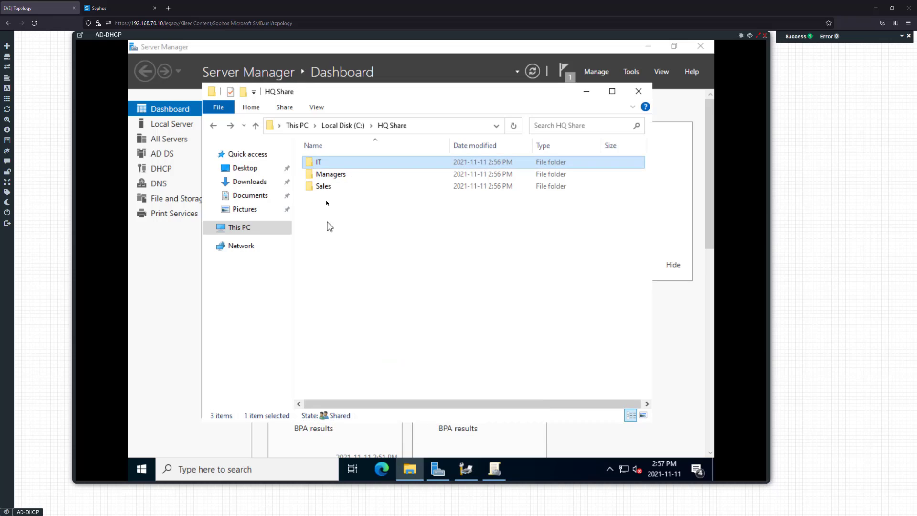
Open the Managers folder's Security tab and its Advanced Security Settings
double_click(322, 175)
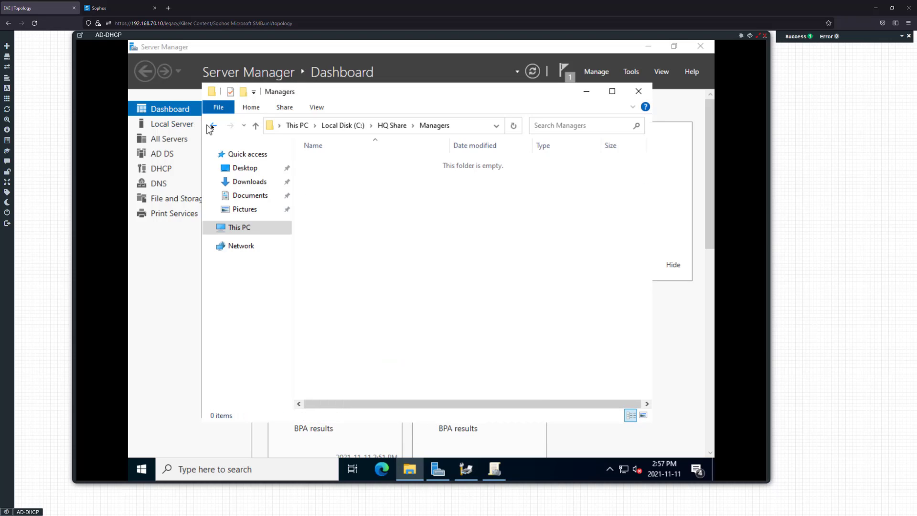
key(alt+Left)
right_click(322, 178)
click(360, 370)
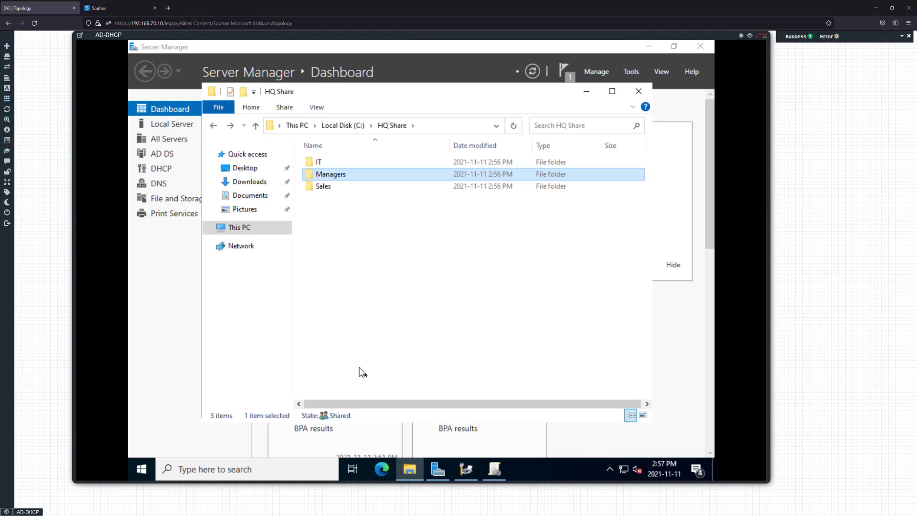
click(401, 204)
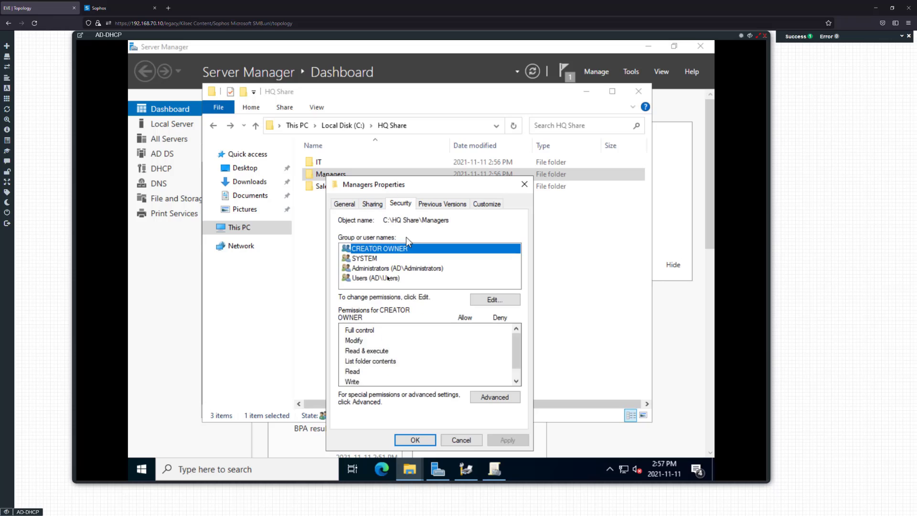
click(496, 300)
click(481, 440)
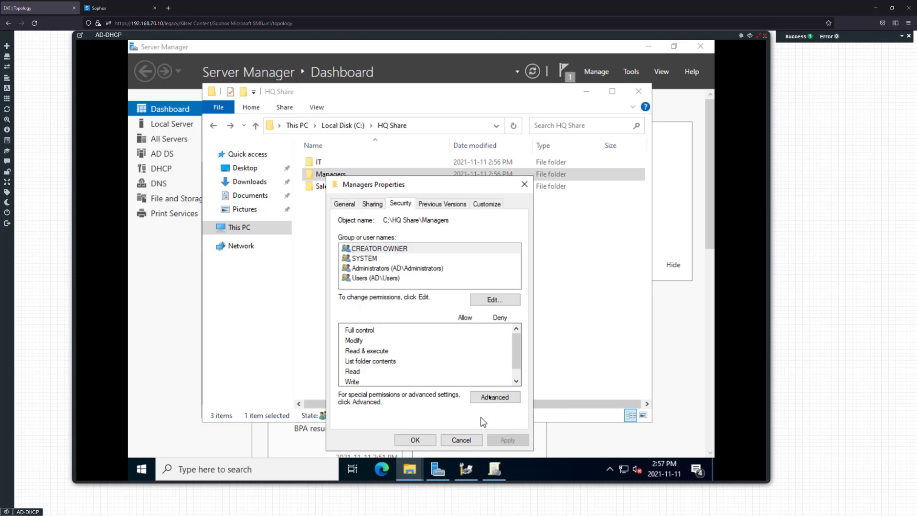
click(495, 397)
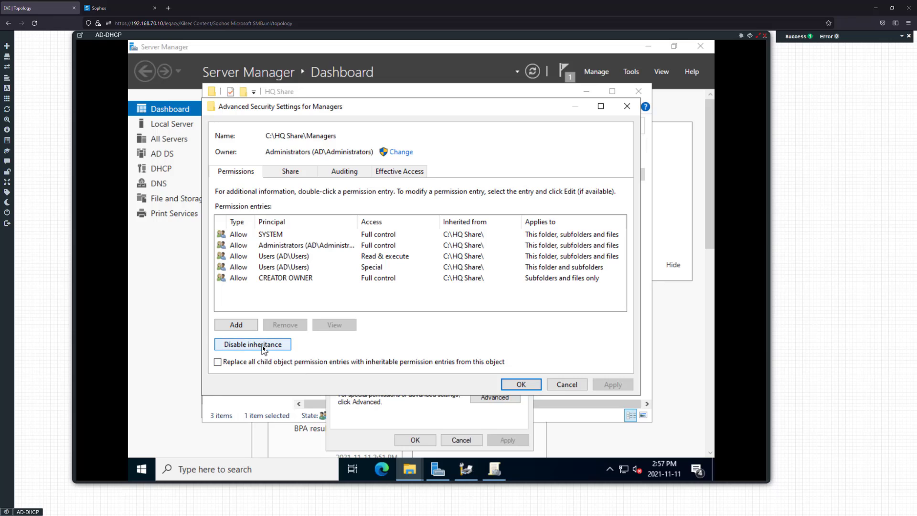
Disable inheritance on Managers, removing inherited entries, and give SYSTEM Full control
click(253, 344)
click(422, 268)
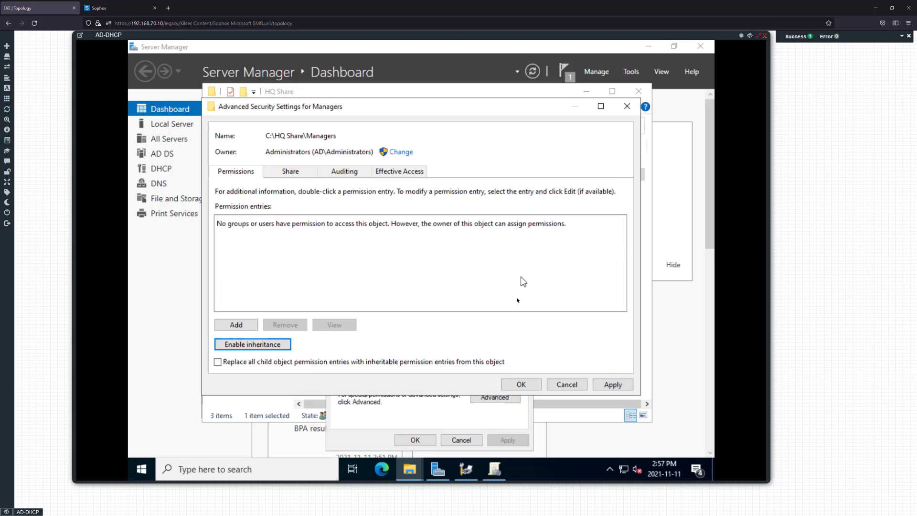
click(240, 325)
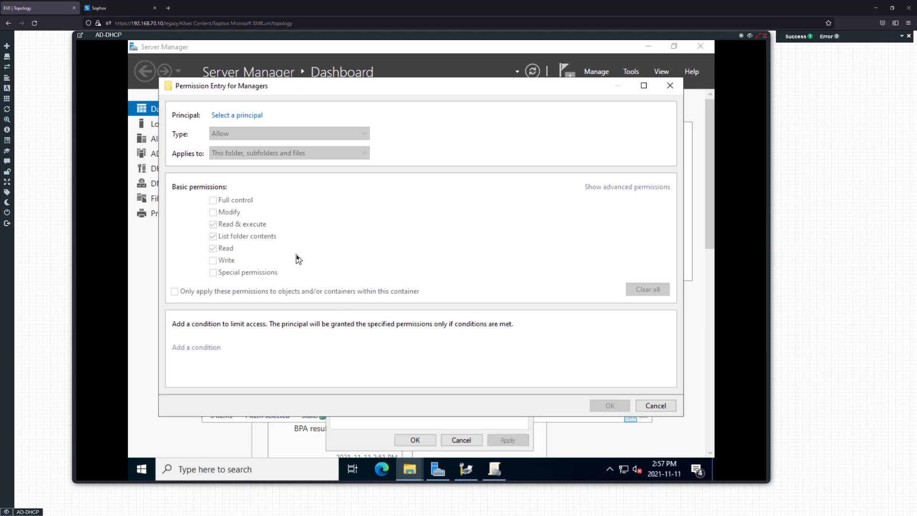
click(237, 116)
text(system)
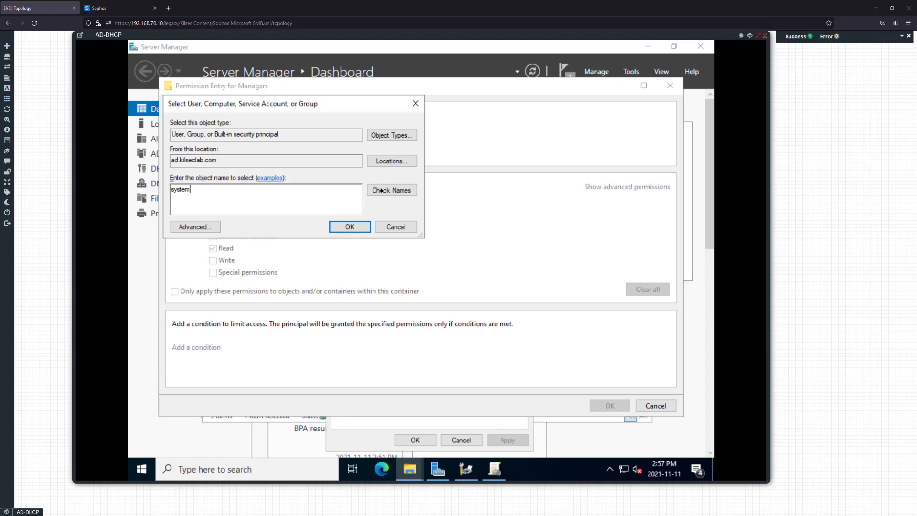
key(Return)
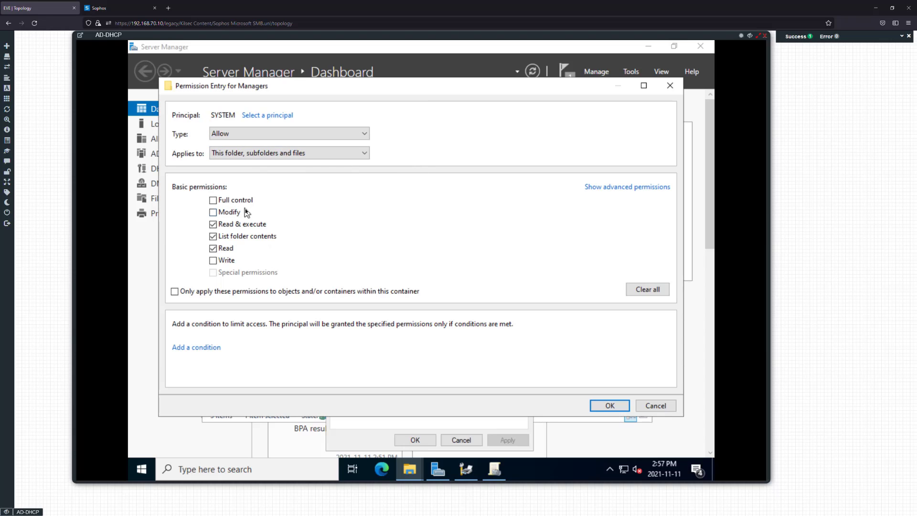
click(225, 201)
click(609, 405)
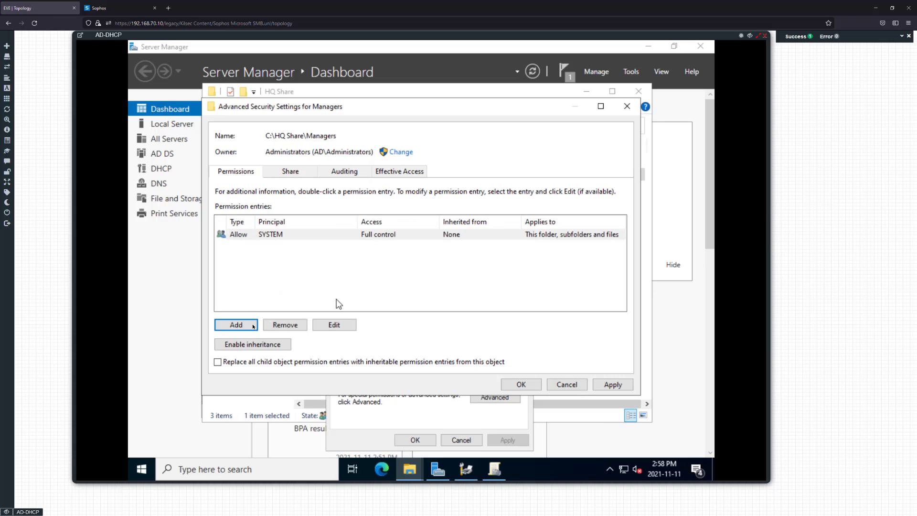
Add an entry giving the Administrators group Full control of Managers
click(236, 324)
click(237, 117)
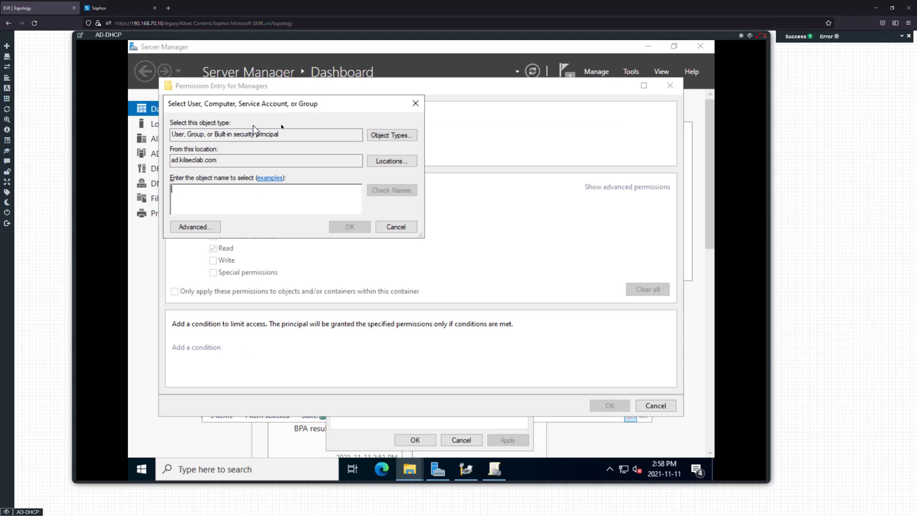
text(administ)
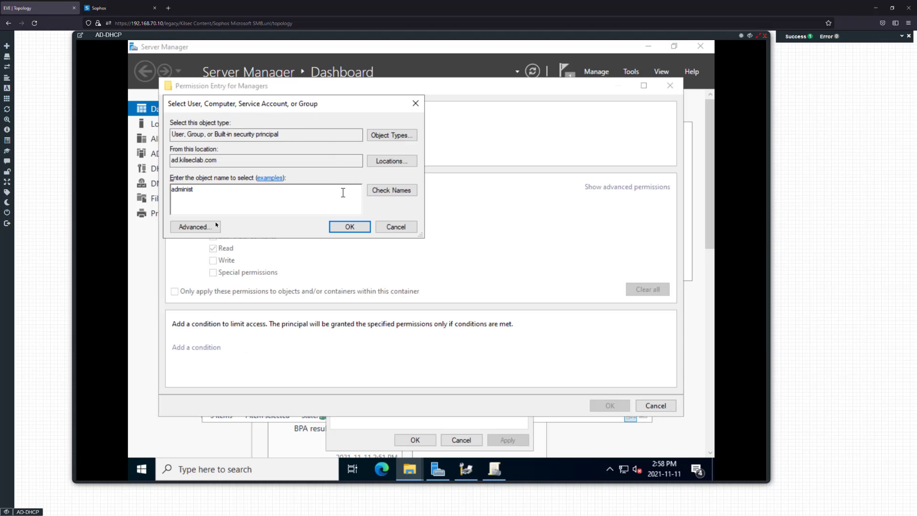
key(Return)
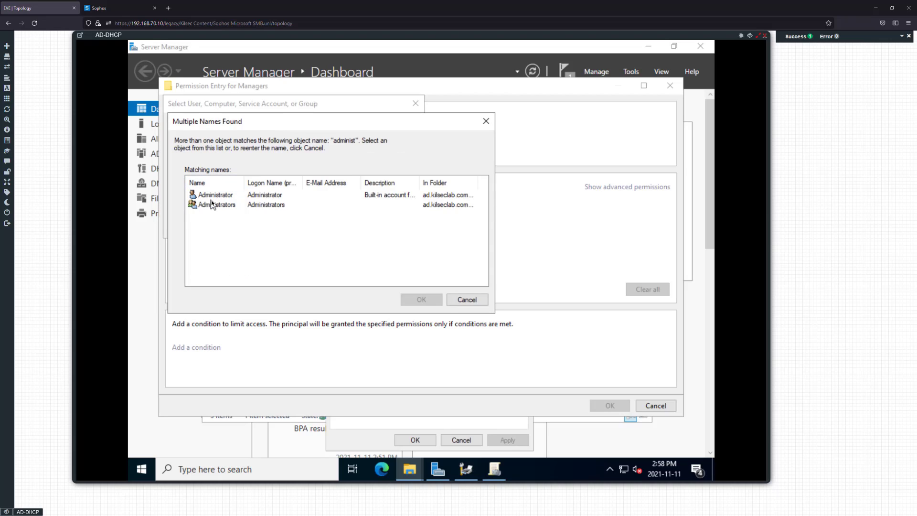
double_click(212, 204)
click(343, 223)
click(234, 200)
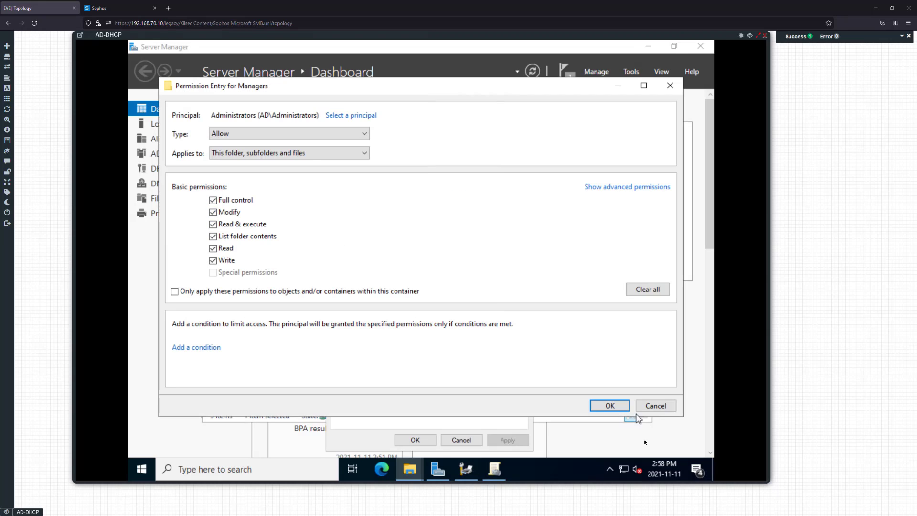
click(618, 406)
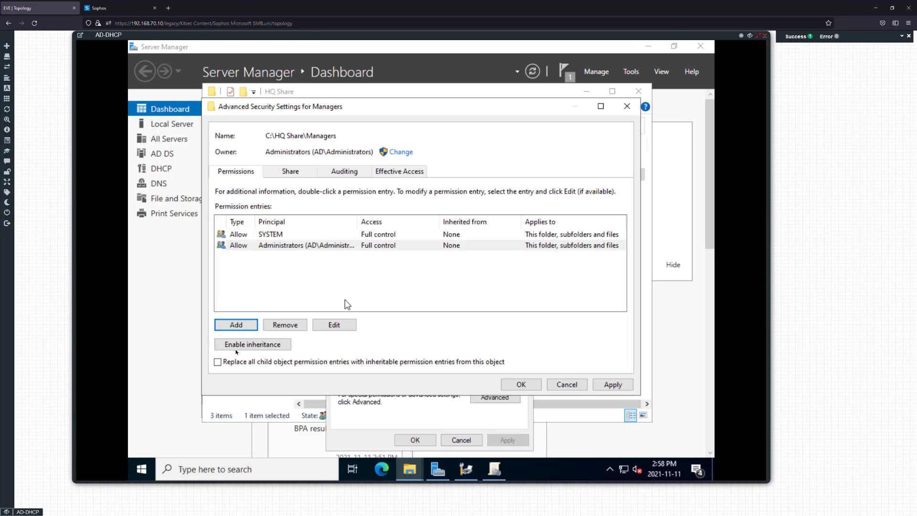
Start a new Managers entry and try resolving 'Managers' and 'Man', getting name-not-found errors
click(236, 325)
click(242, 116)
text(Mana)
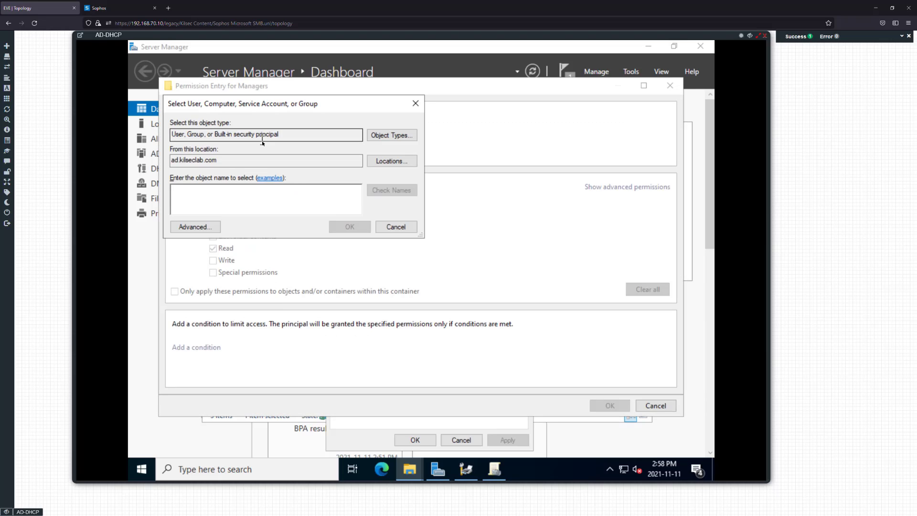
key(Return)
click(297, 187)
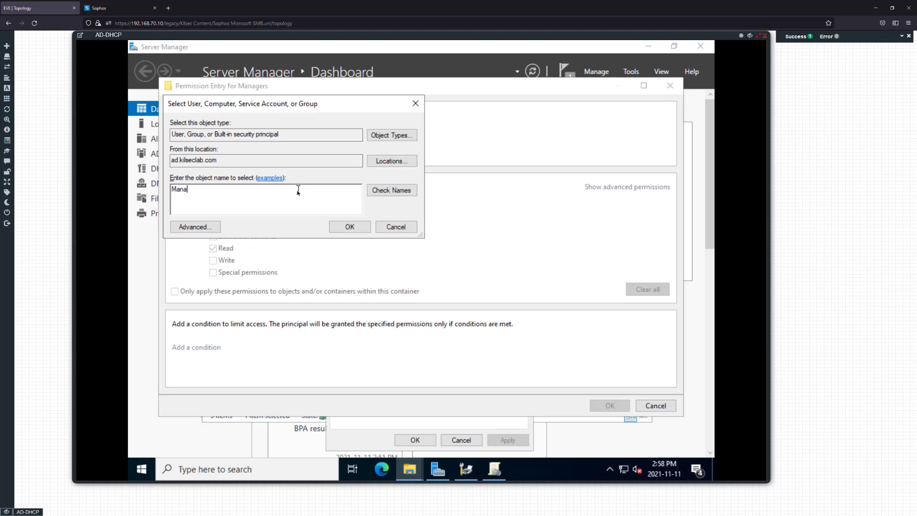
text(ger)
key(Return)
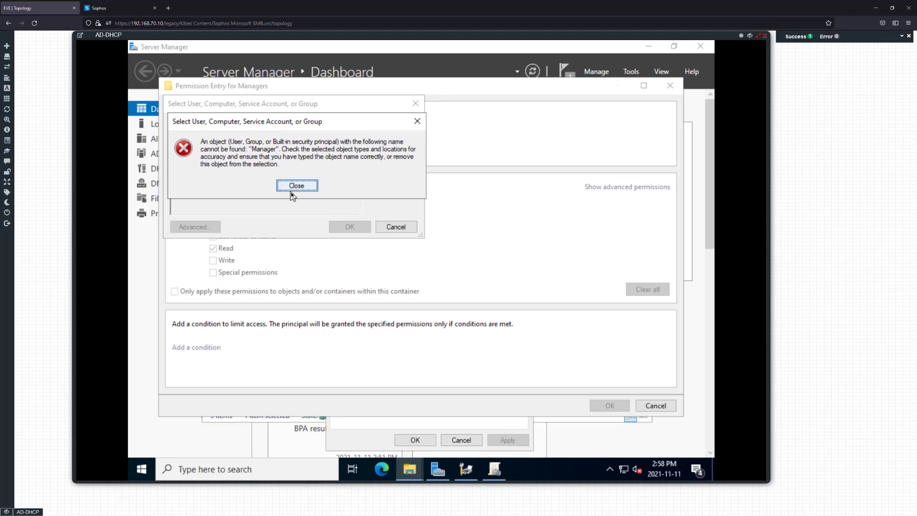
click(294, 187)
click(377, 190)
click(297, 186)
click(386, 190)
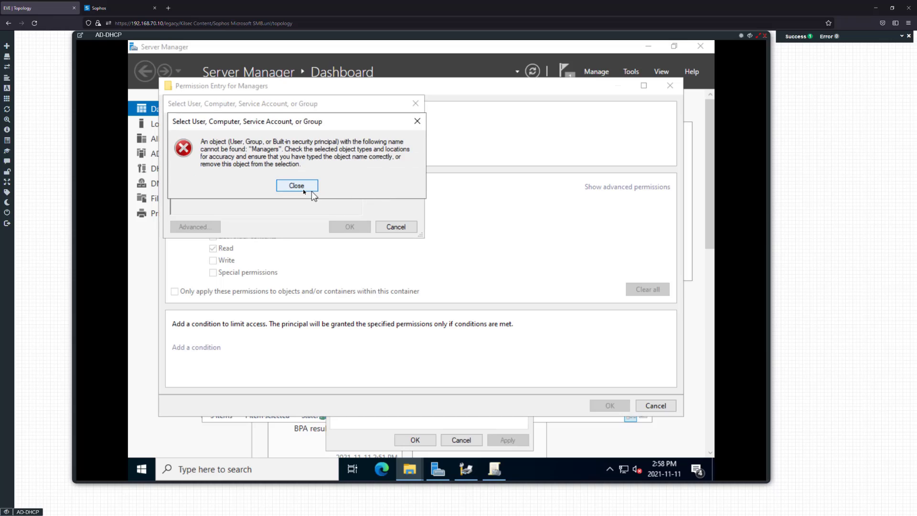
click(344, 187)
double_click(275, 188)
text(M)
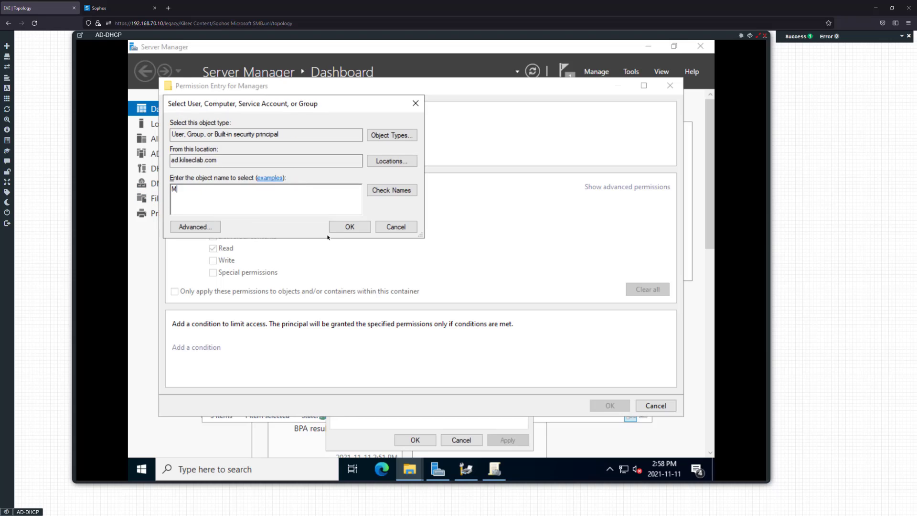
text(an)
click(344, 227)
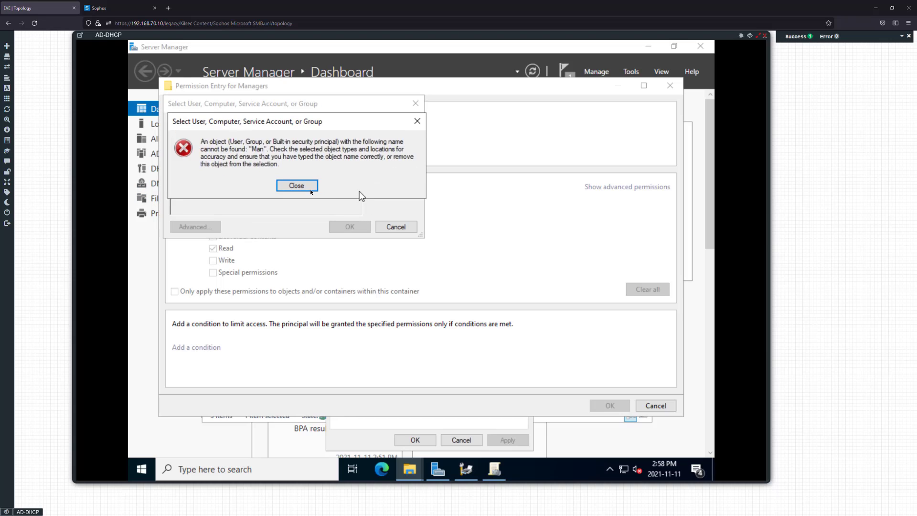
click(309, 190)
Browse the directory search, then resolve the partial name to the domain user account
click(211, 224)
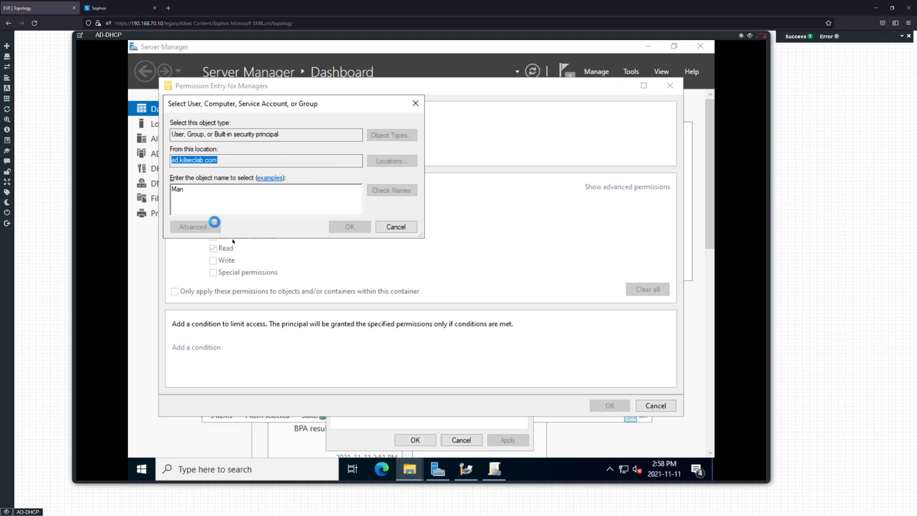
scroll(225, 379, down, 8)
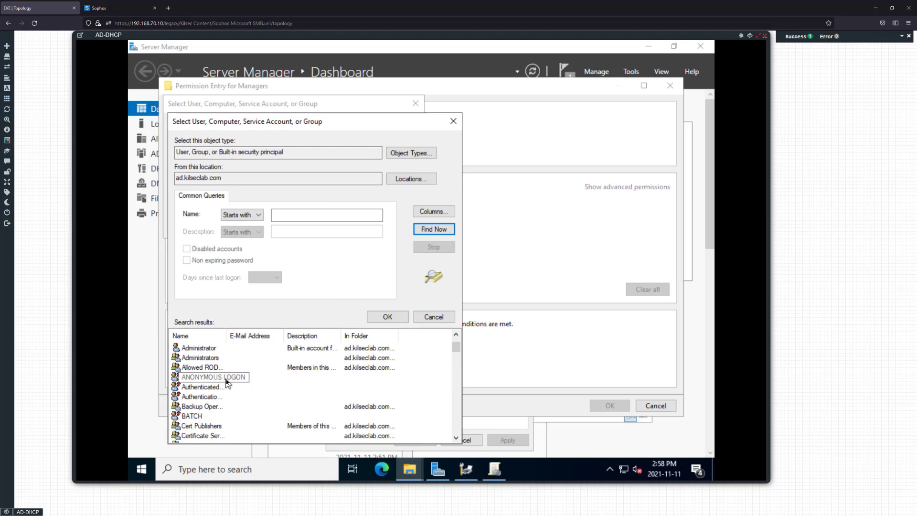
scroll(220, 400, down, 5)
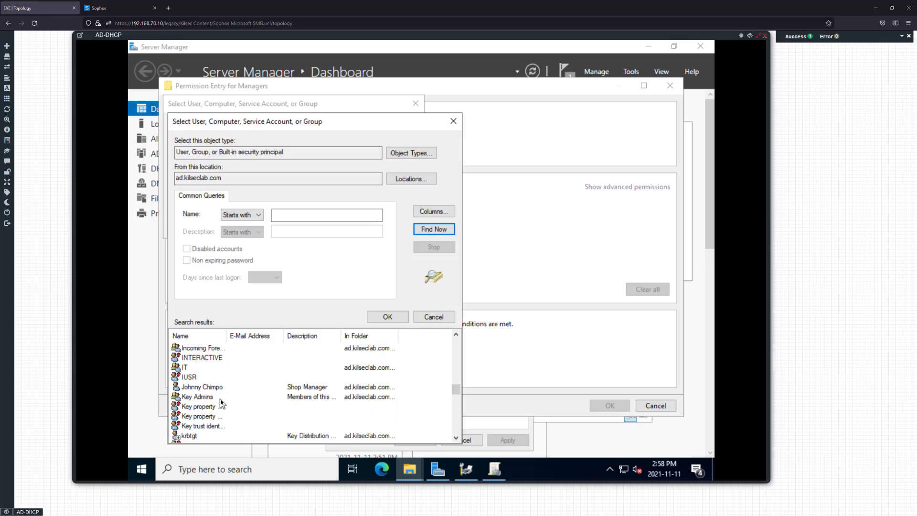
scroll(221, 399, down, 2)
scroll(220, 399, down, 1)
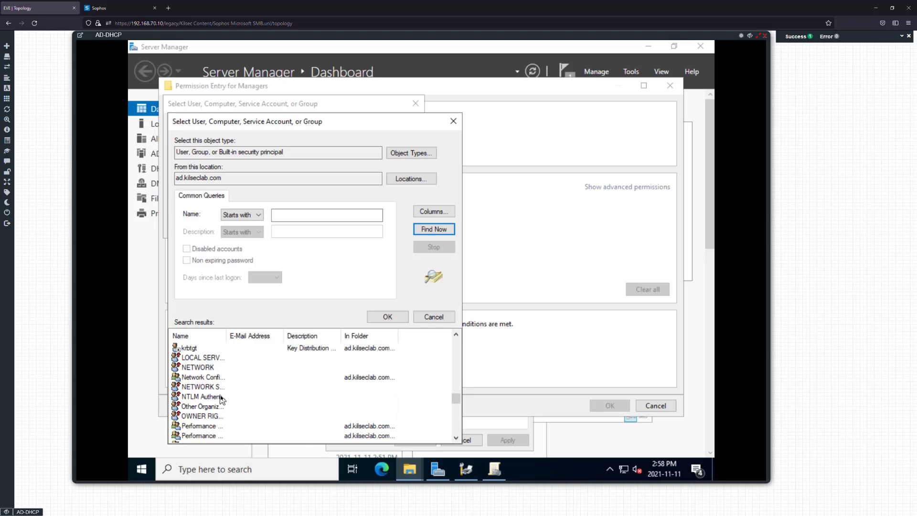
scroll(218, 397, up, 2)
scroll(217, 393, up, 2)
scroll(218, 393, up, 10)
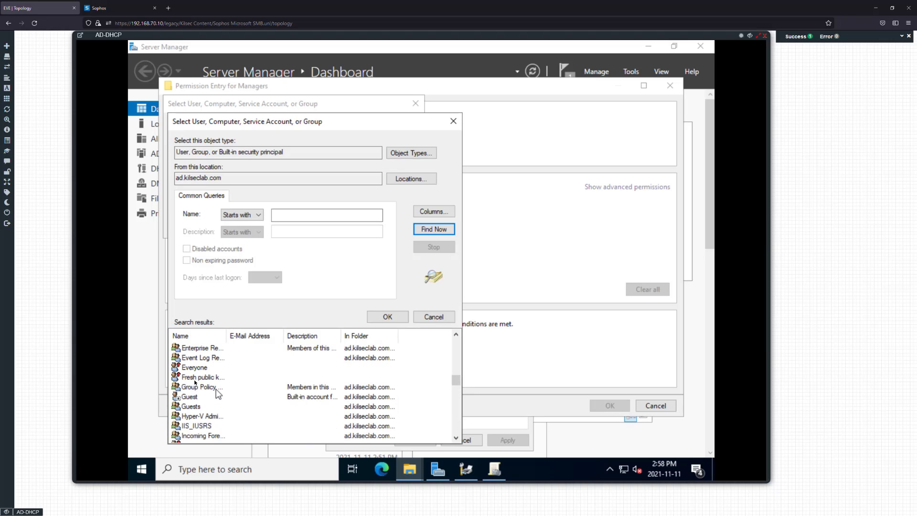
scroll(215, 377, down, 8)
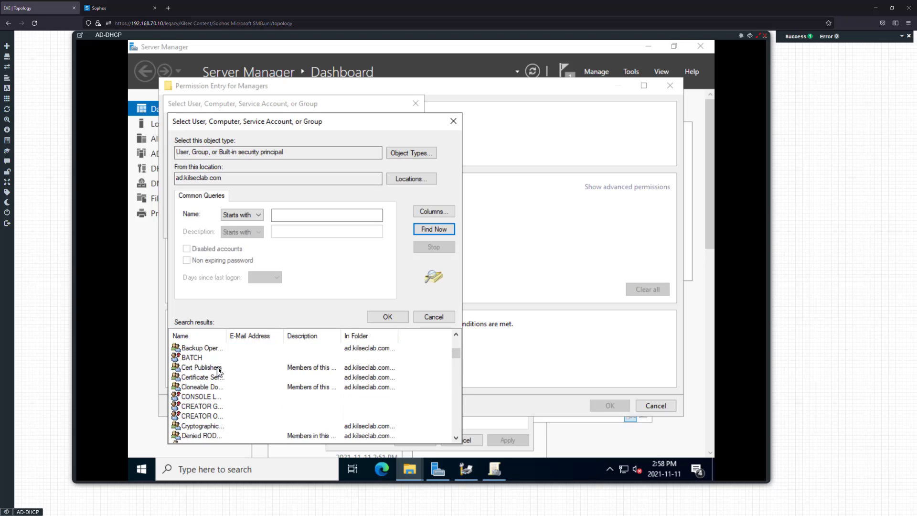
click(432, 316)
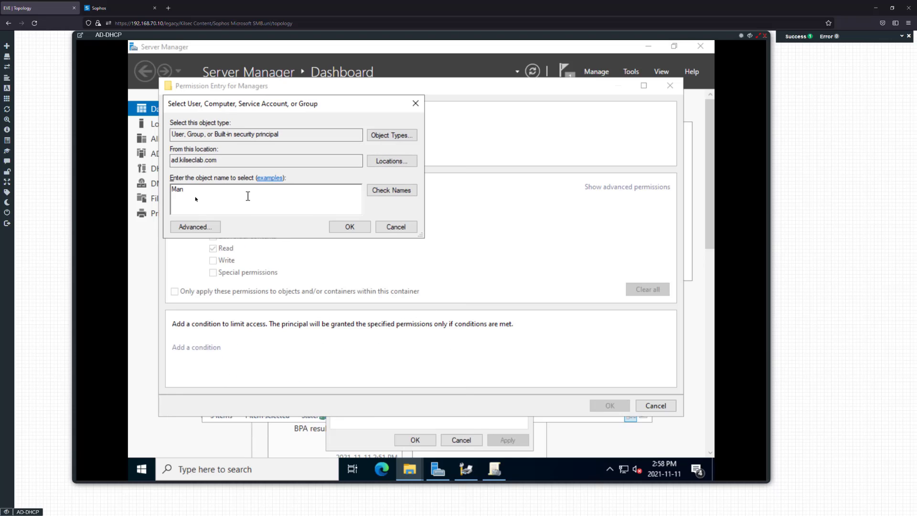
key(ctrl+k)
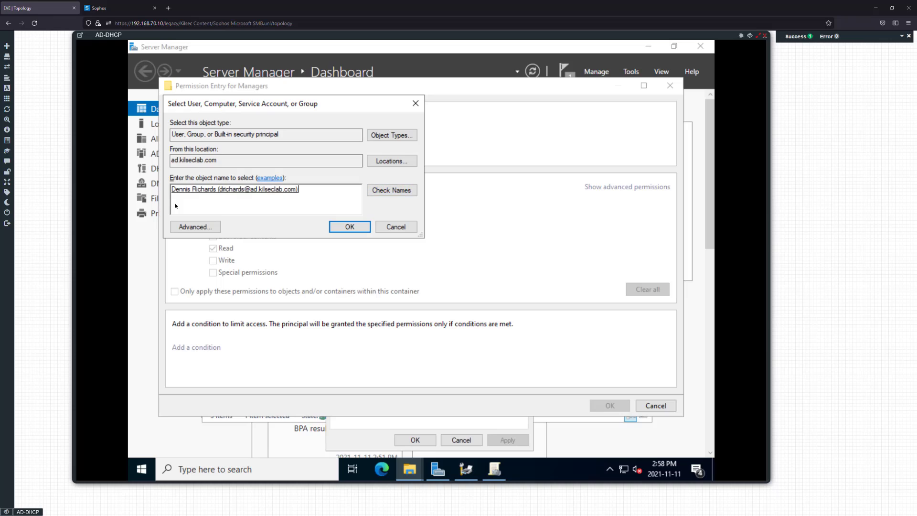
click(349, 228)
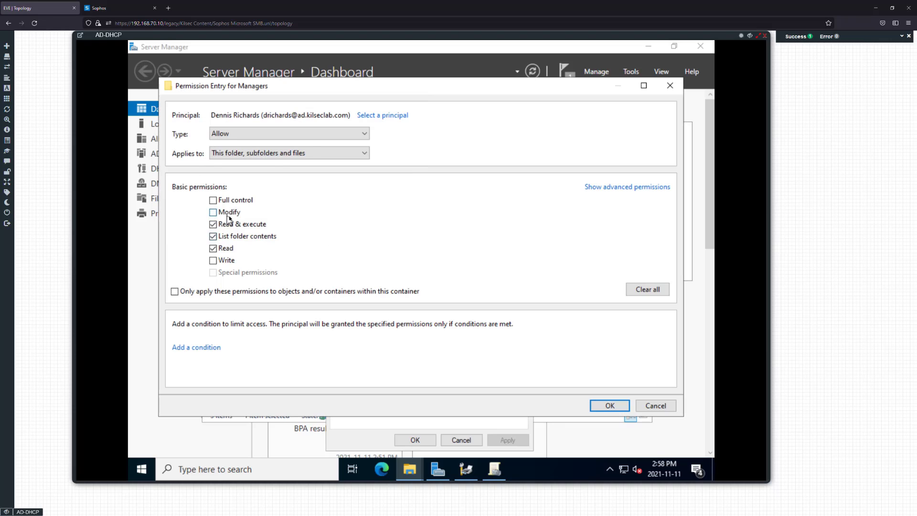
Grant the user Modify access and apply the Managers permission changes
click(213, 212)
click(618, 408)
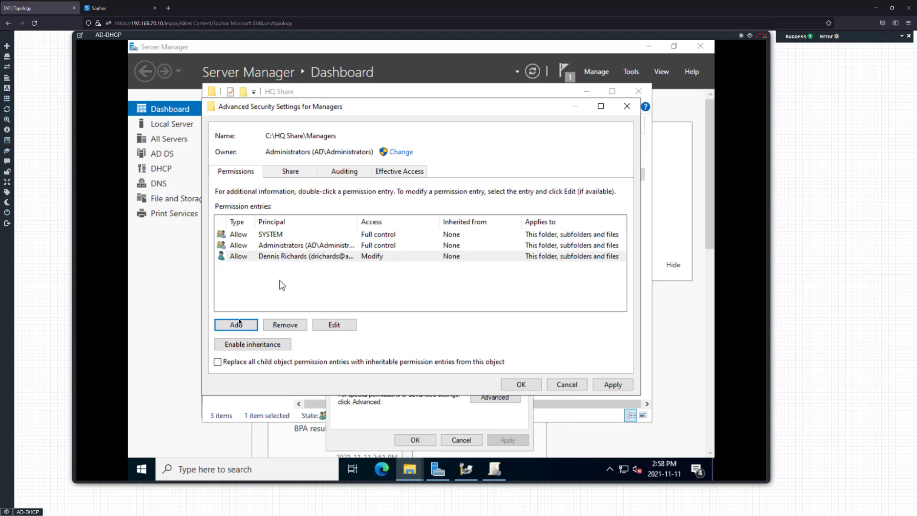
click(596, 385)
click(521, 385)
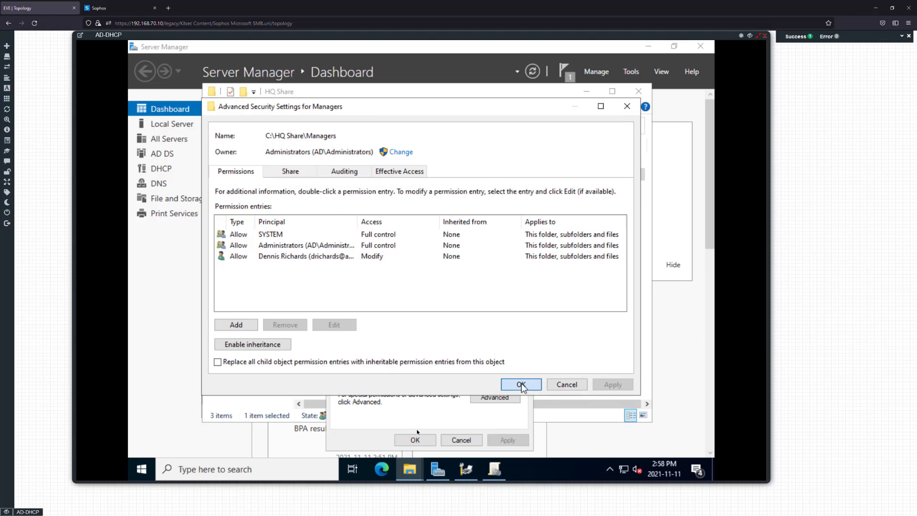
Open the Sales folder's advanced security and remove all inherited permissions
click(415, 440)
right_click(359, 245)
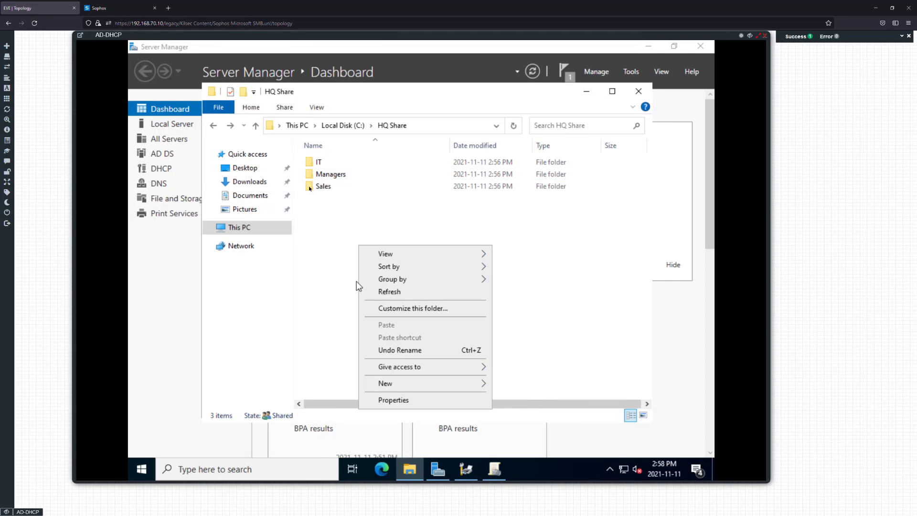
click(316, 187)
right_click(316, 187)
click(348, 377)
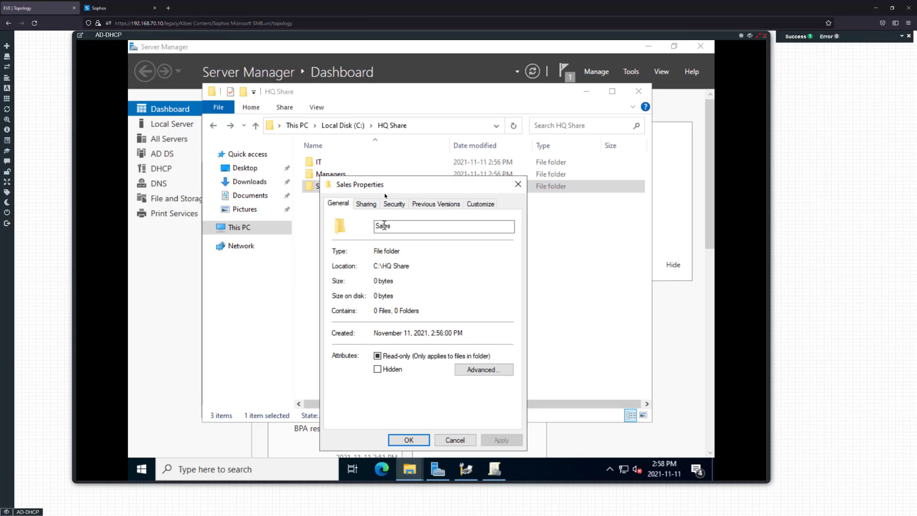
click(393, 203)
click(488, 397)
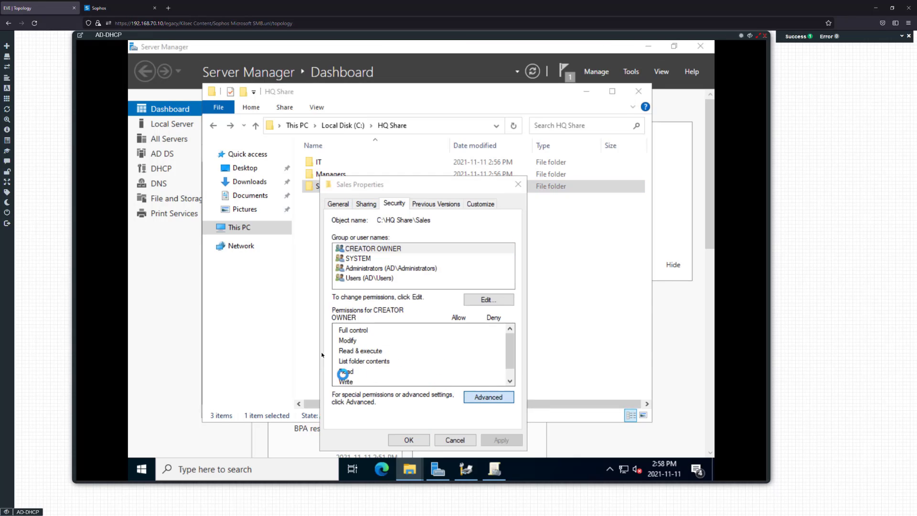
click(276, 345)
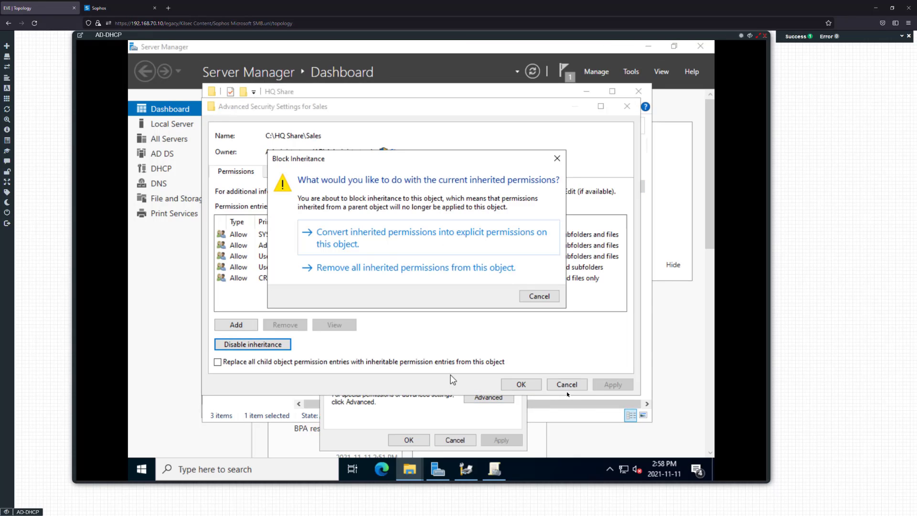
click(422, 268)
Add a SYSTEM entry with Full control on the Sales folder
click(237, 324)
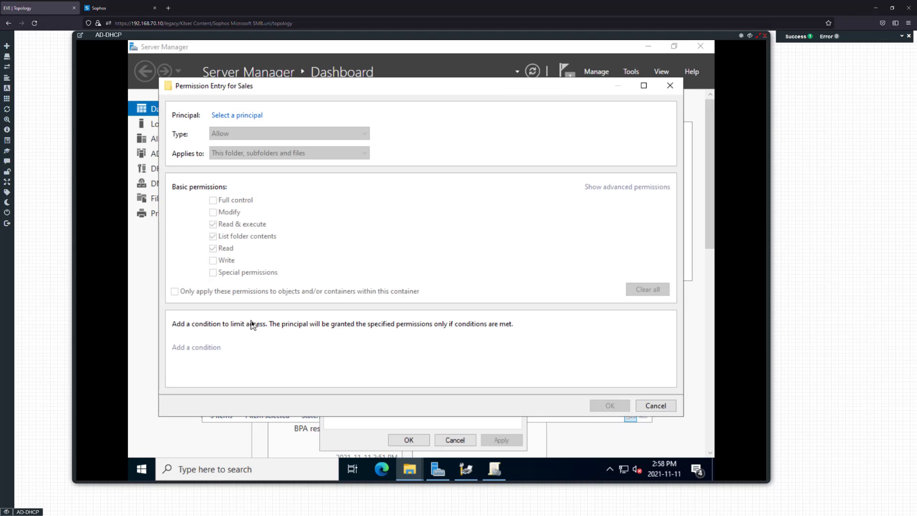
click(245, 119)
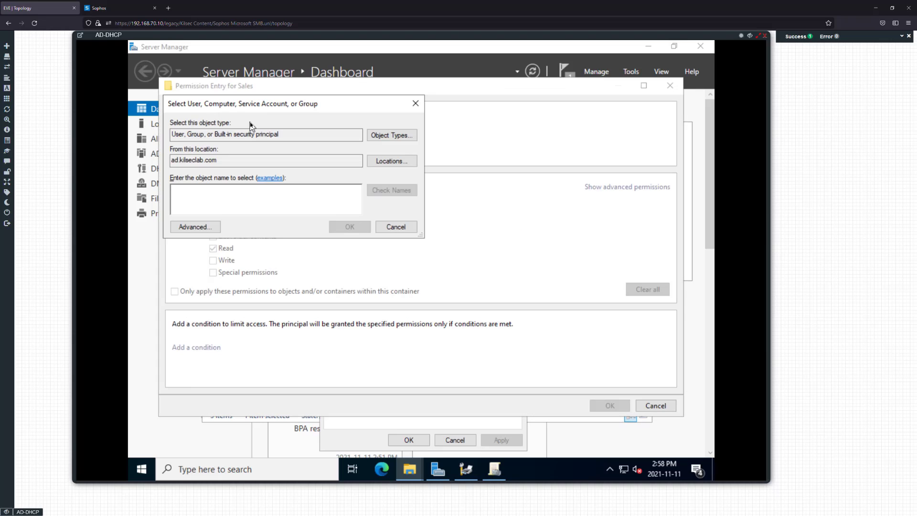
text(system)
key(Return)
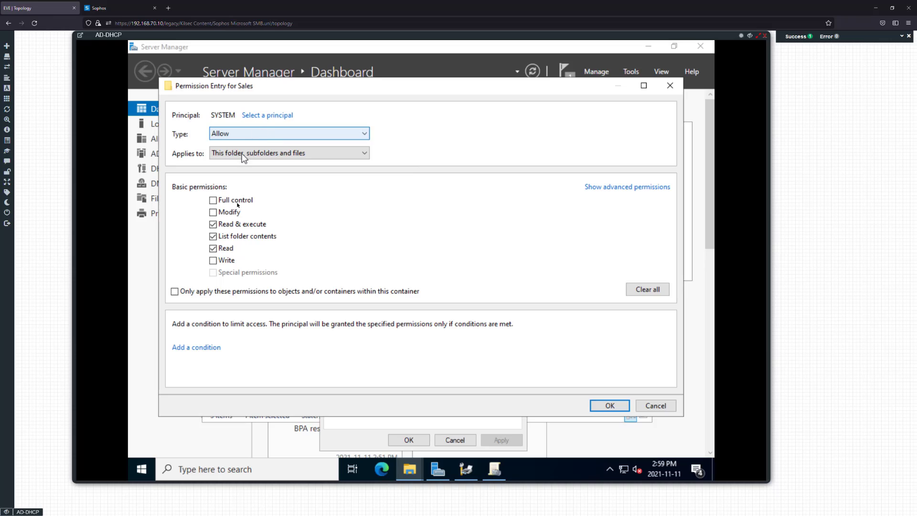
click(236, 201)
click(609, 406)
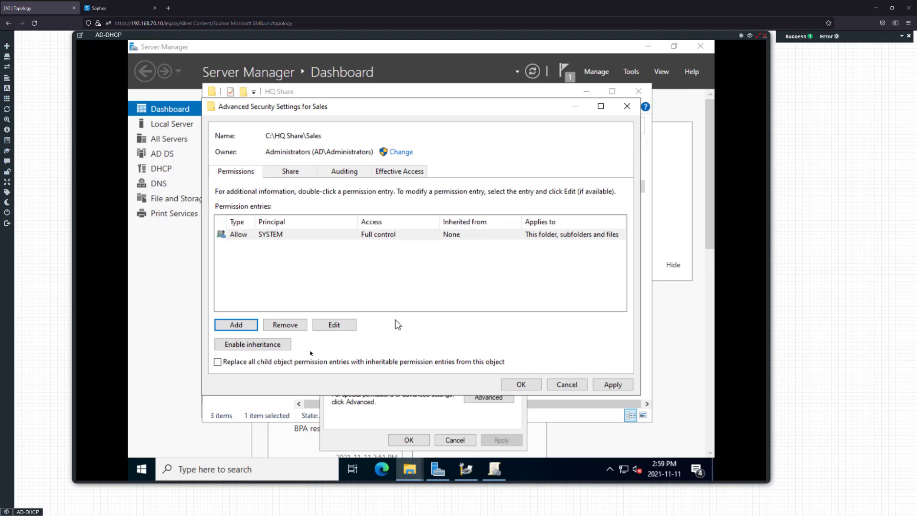
Add an Administrators entry with Full control on the Sales folder
click(237, 324)
click(256, 117)
text(a)
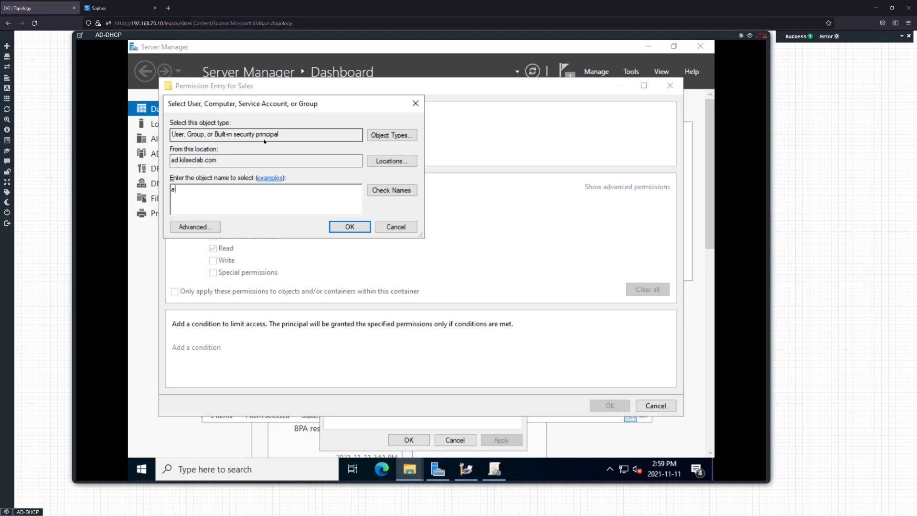
text(dminis)
key(Return)
click(261, 204)
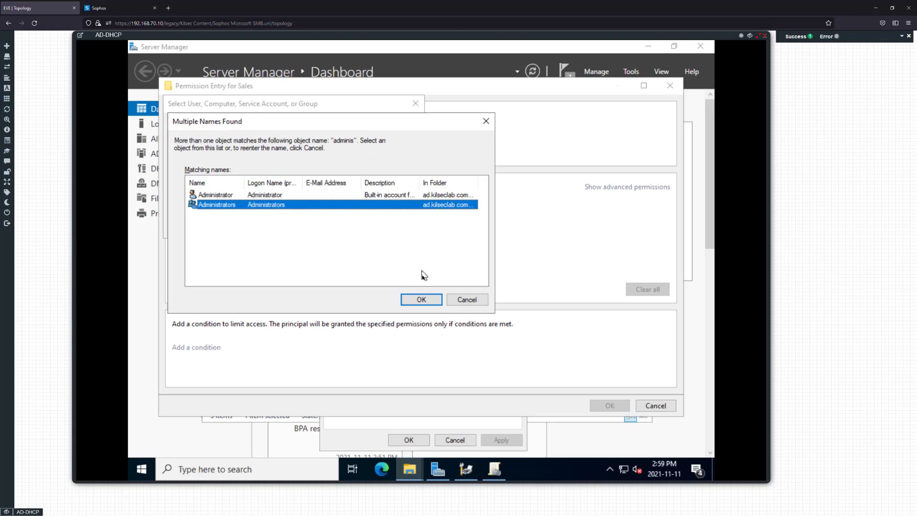
click(414, 301)
click(215, 198)
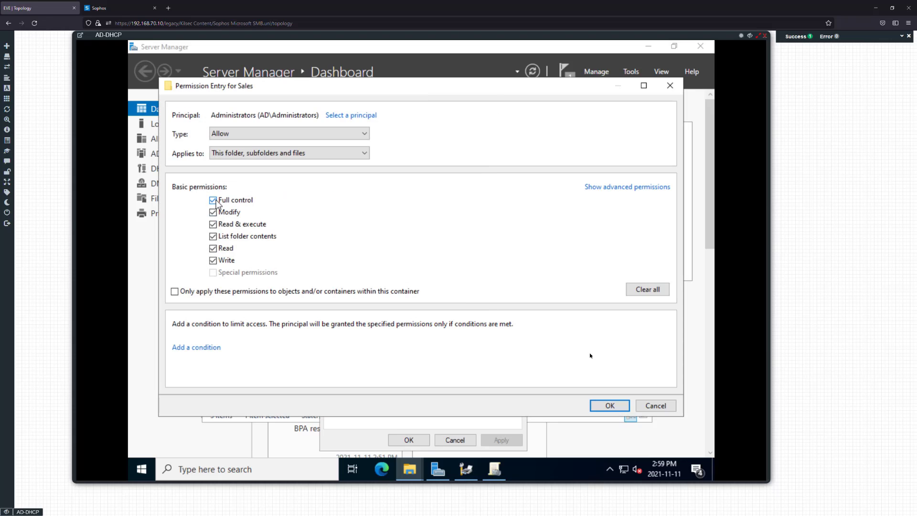
click(610, 405)
Give the Sales group Modify access on the Sales folder
click(236, 324)
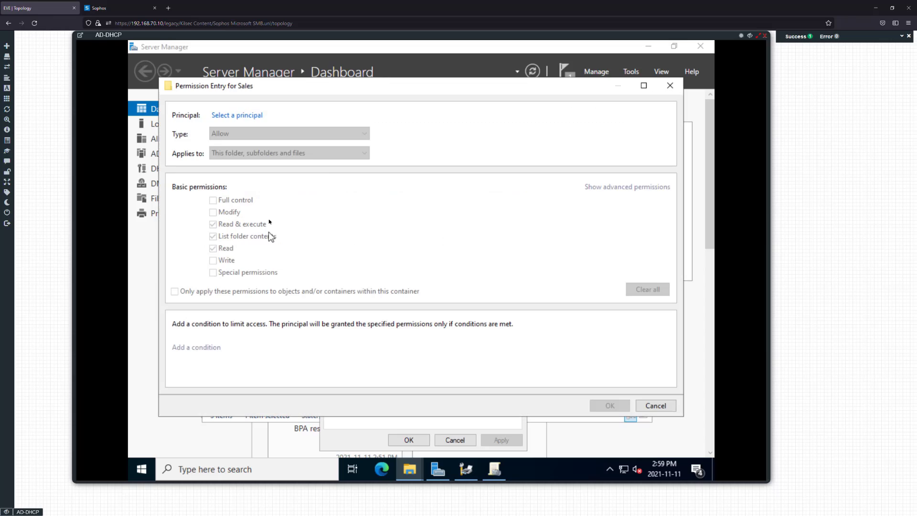
click(257, 117)
text(sales)
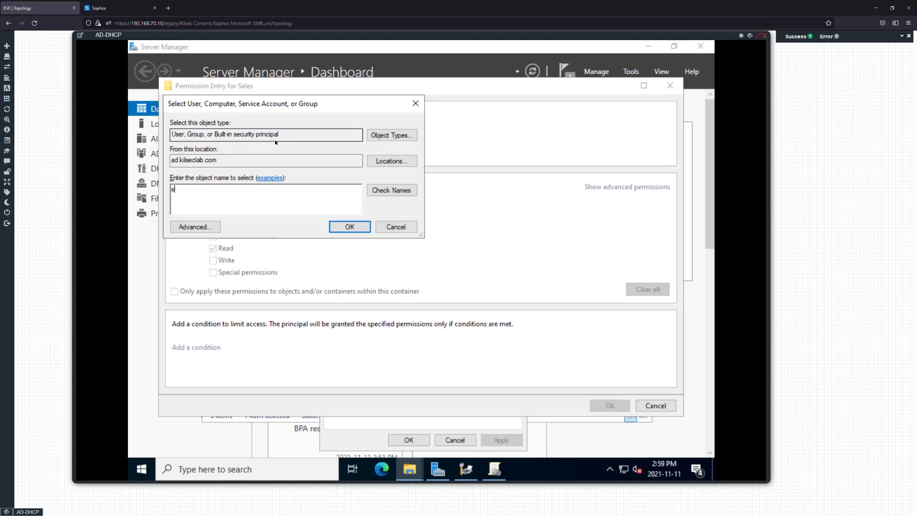
key(BackSpace)
key(BackSpace)
key(BackSpace)
text(les)
key(Return)
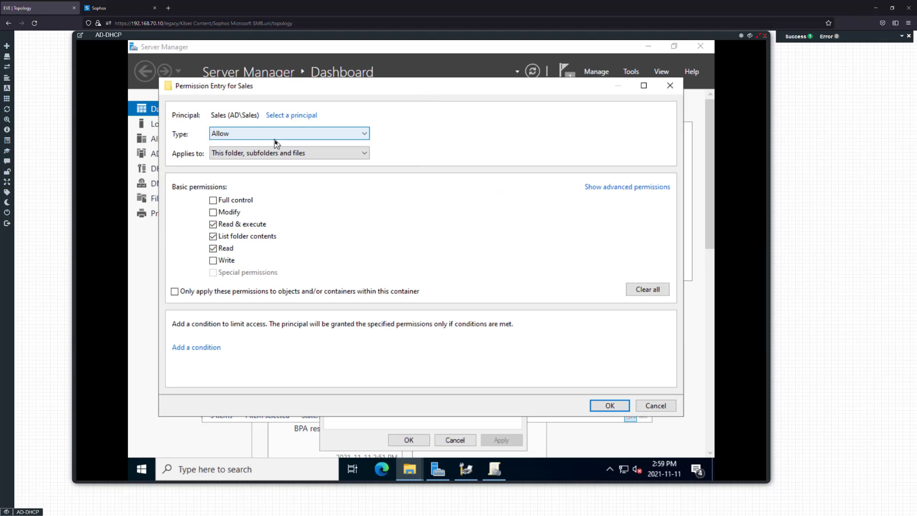
click(232, 212)
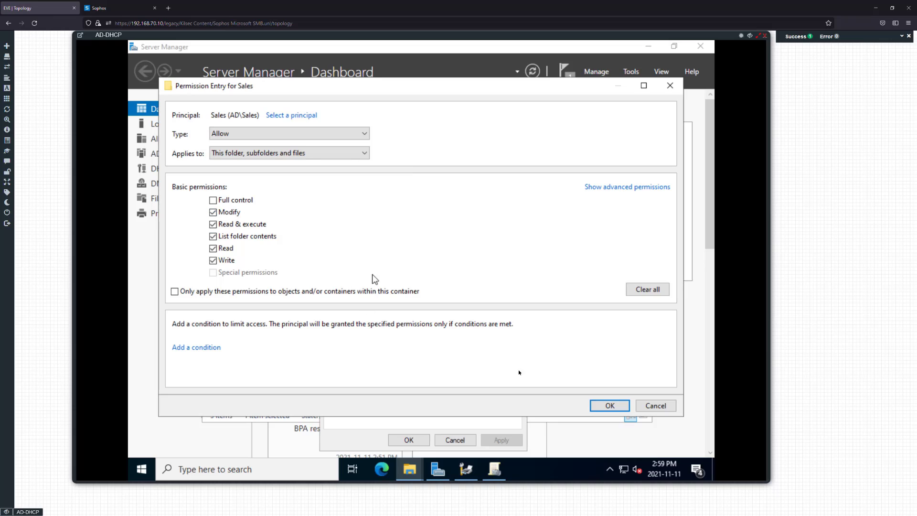
click(610, 405)
click(521, 385)
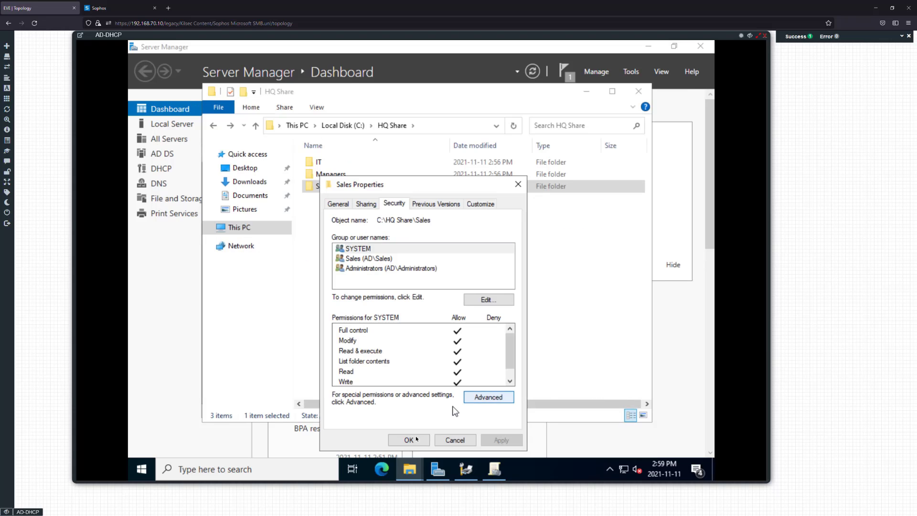
Create a new folder named 'Company Data' in HQ Share
click(409, 440)
right_click(338, 229)
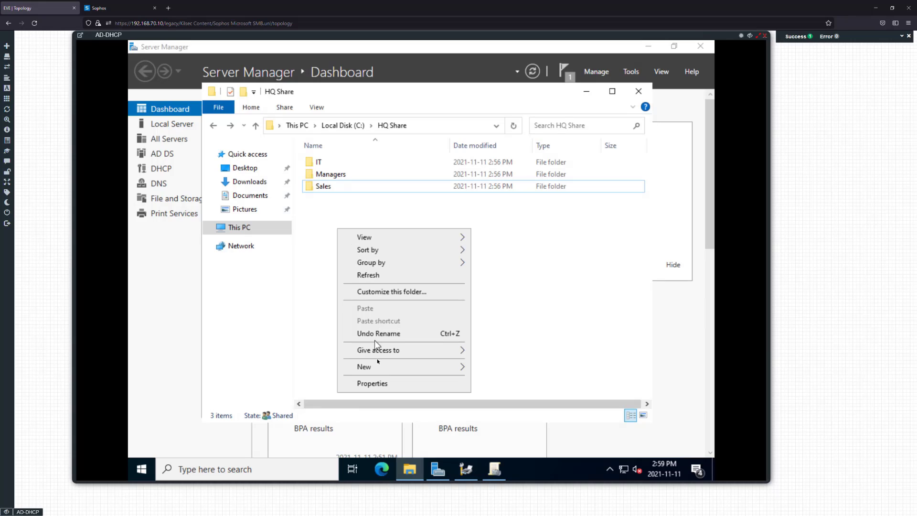
mouse_move(377, 367)
click(520, 368)
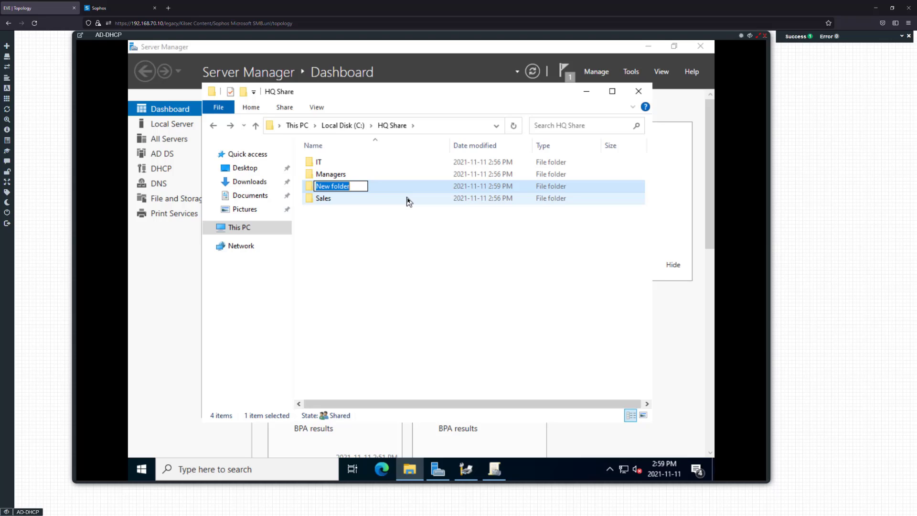
text(Compan)
text(y S)
text(Data)
key(Return)
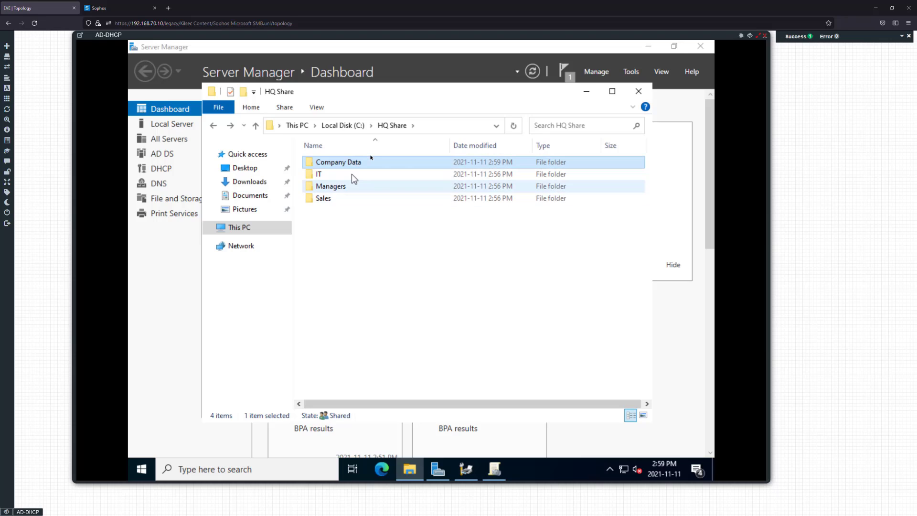
Review Company Data's default permissions for CREATOR OWNER, SYSTEM, Administrators and Users
right_click(368, 165)
click(403, 357)
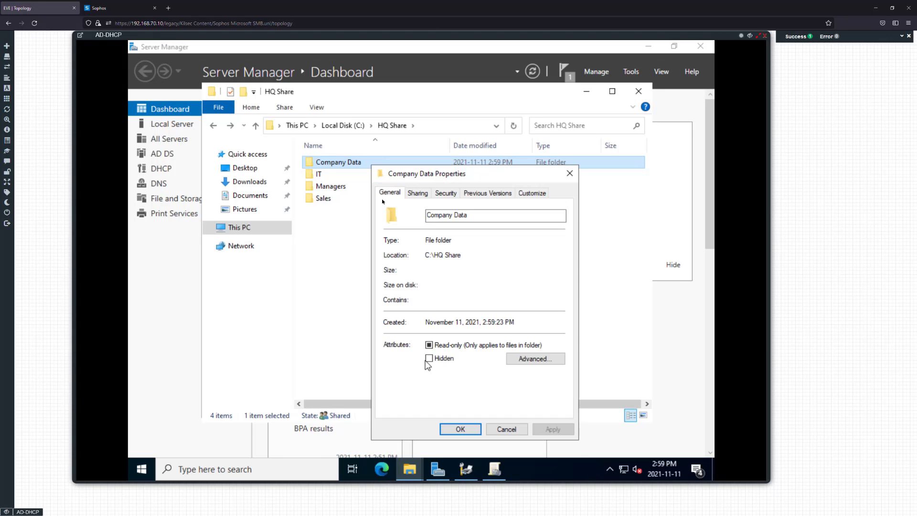
click(446, 192)
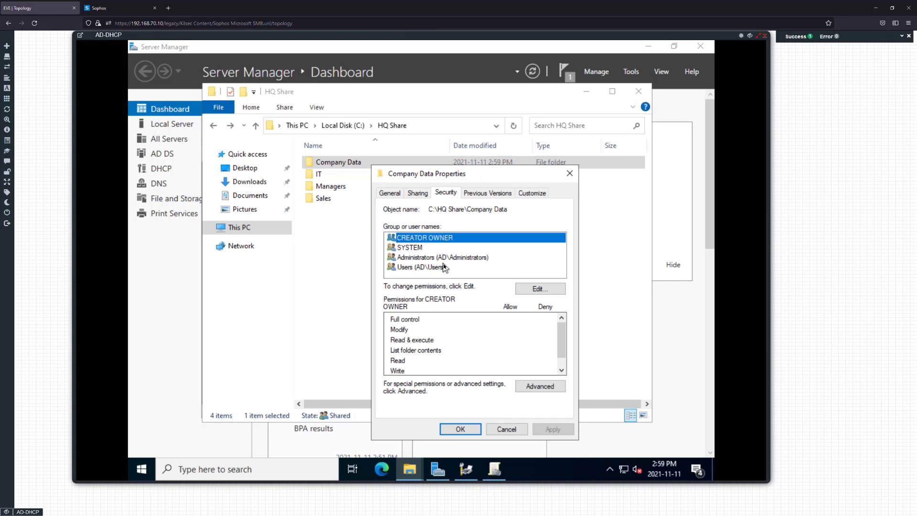
click(443, 266)
click(439, 258)
click(435, 248)
click(439, 239)
click(438, 258)
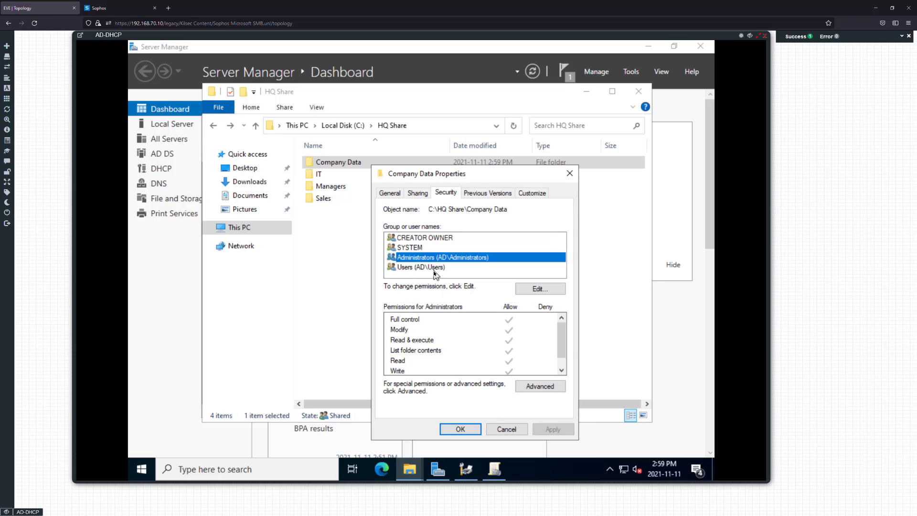
click(439, 267)
click(460, 429)
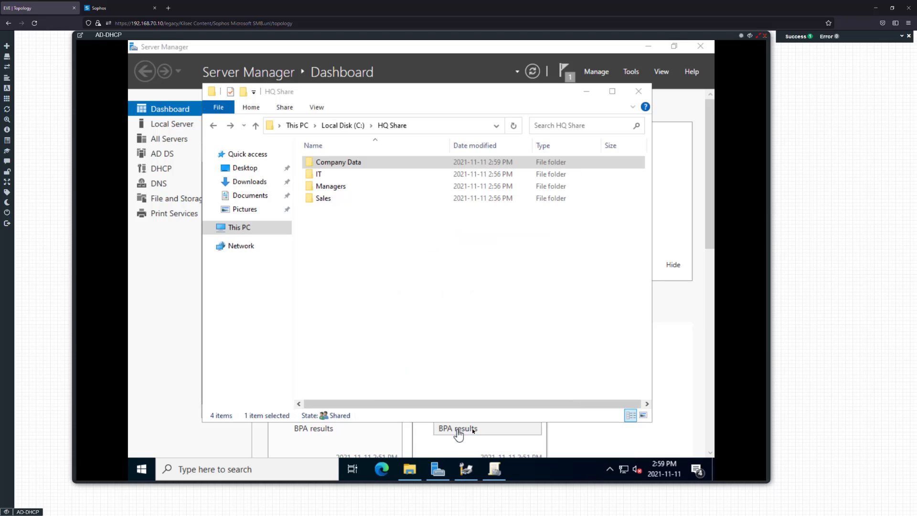
Navigate via Local Disk (C:) back into HQ Share and open the IT folder
click(395, 229)
click(213, 127)
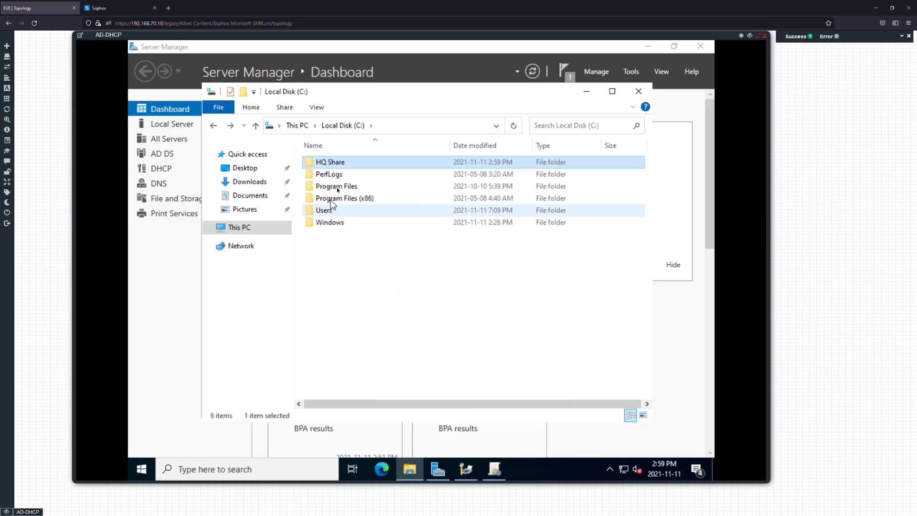
double_click(343, 161)
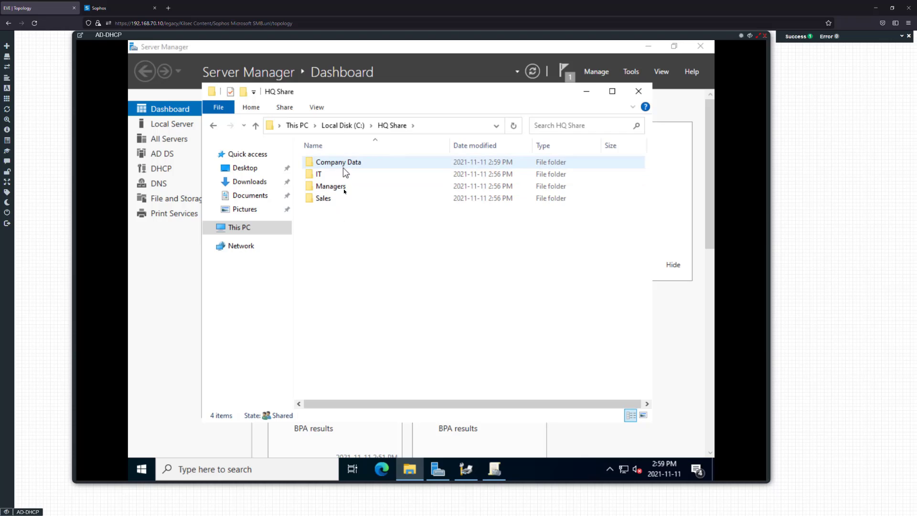
double_click(334, 176)
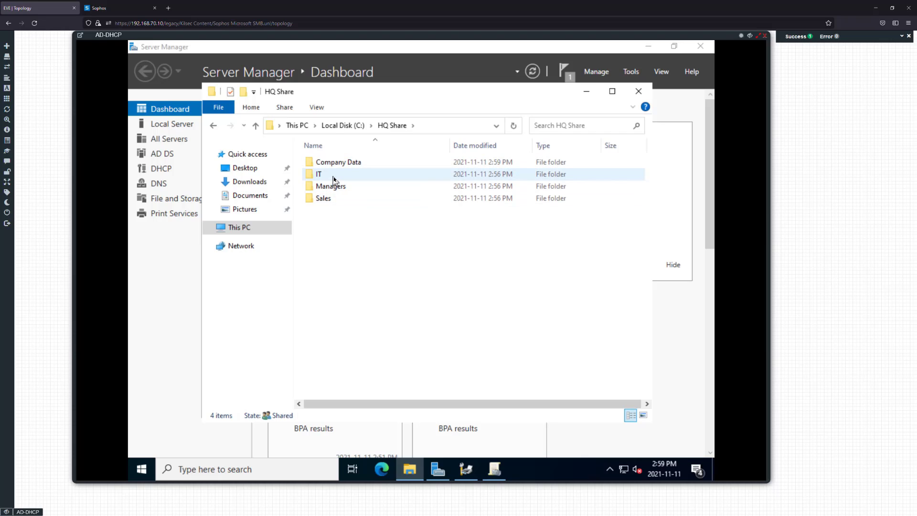
Open the IT folder's Security tab and start editing its permissions
click(213, 126)
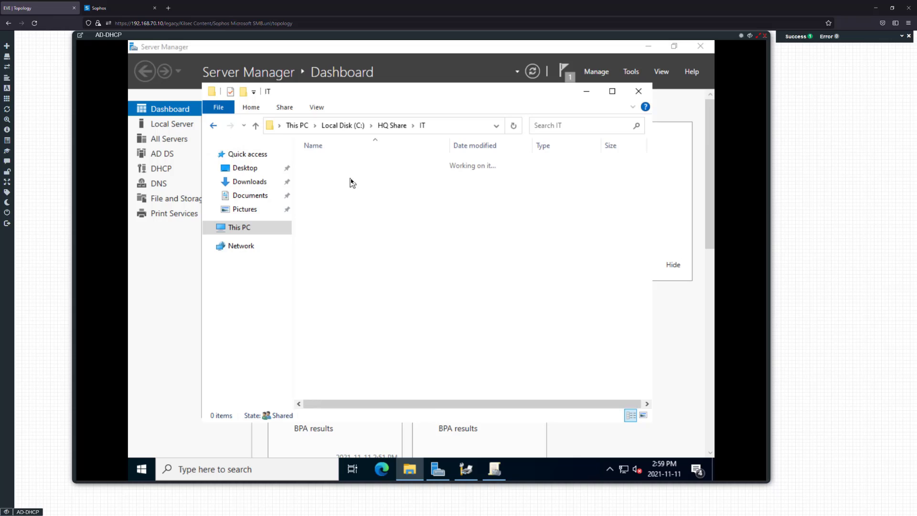
right_click(341, 175)
click(377, 369)
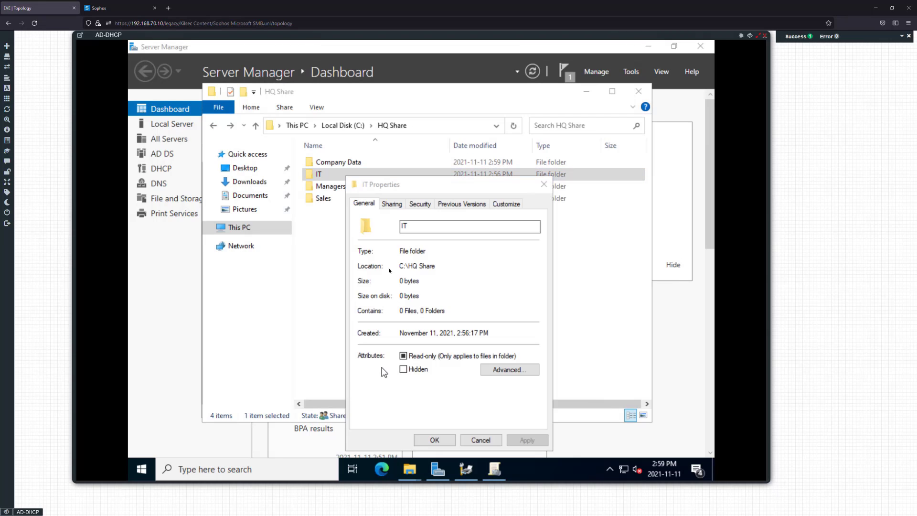
click(392, 204)
click(420, 203)
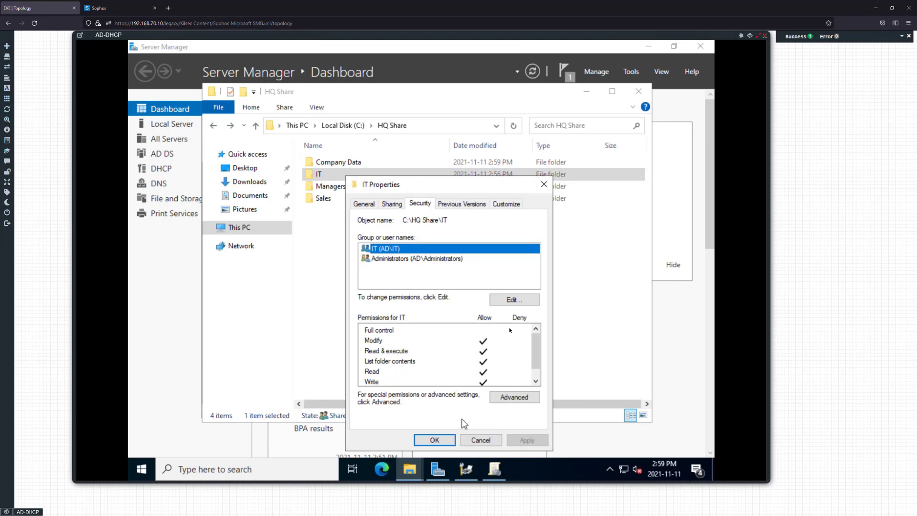
click(509, 301)
Give SYSTEM Full control of the IT folder and apply the change
click(490, 333)
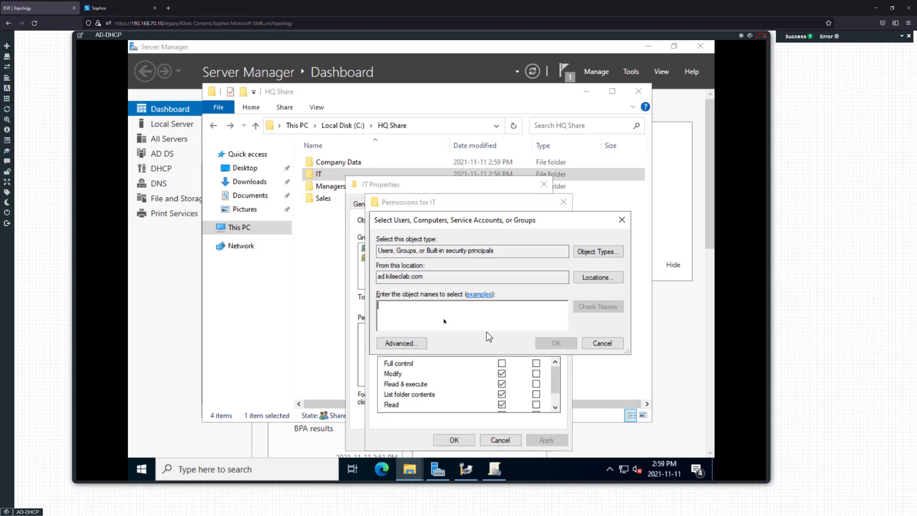
text(it)
key(Return)
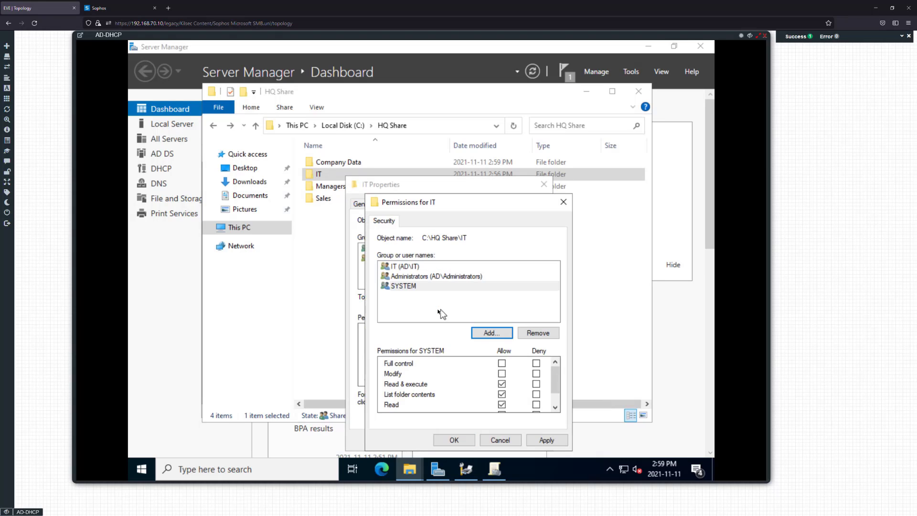
click(502, 363)
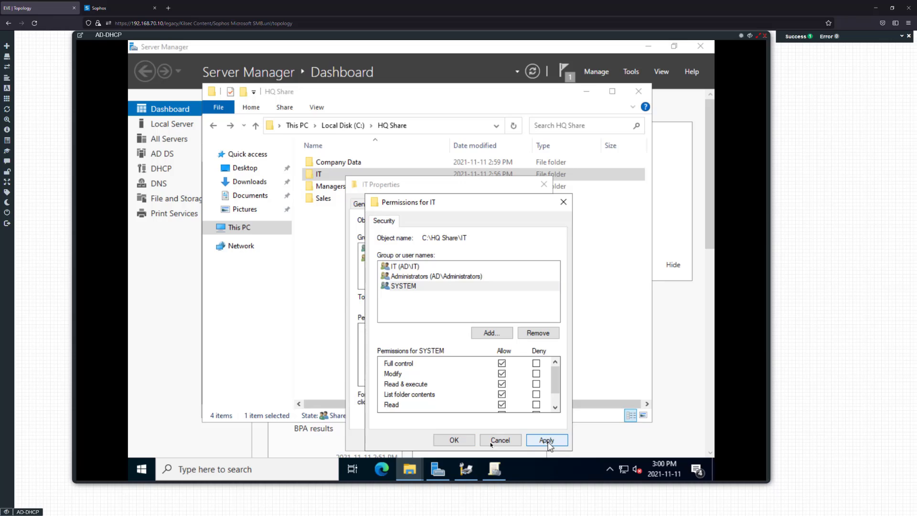
click(546, 440)
click(454, 439)
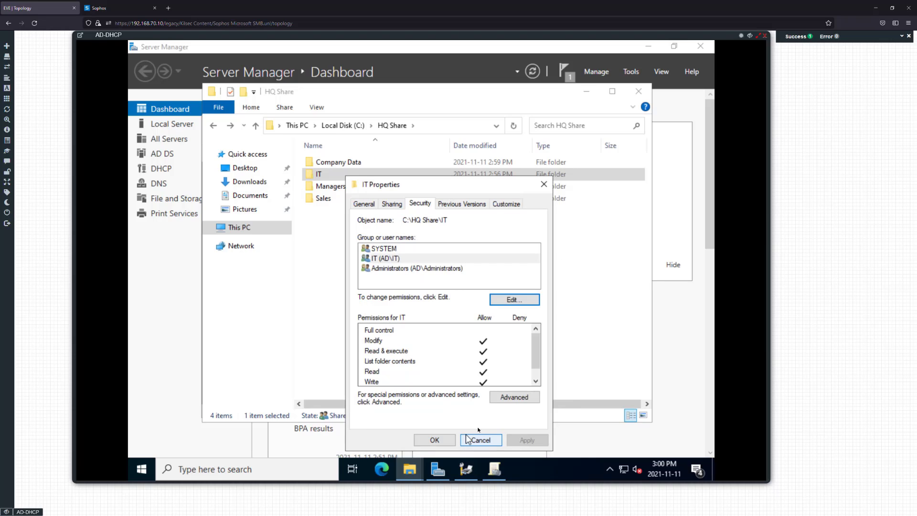
click(433, 440)
click(331, 189)
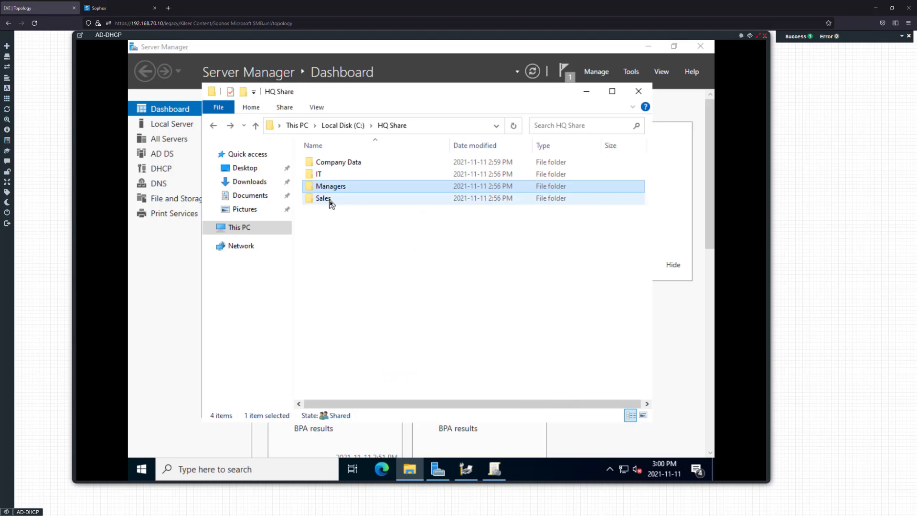
Recheck SYSTEM and Administrators permissions on Company Data, then close the HQ Share window
right_click(336, 166)
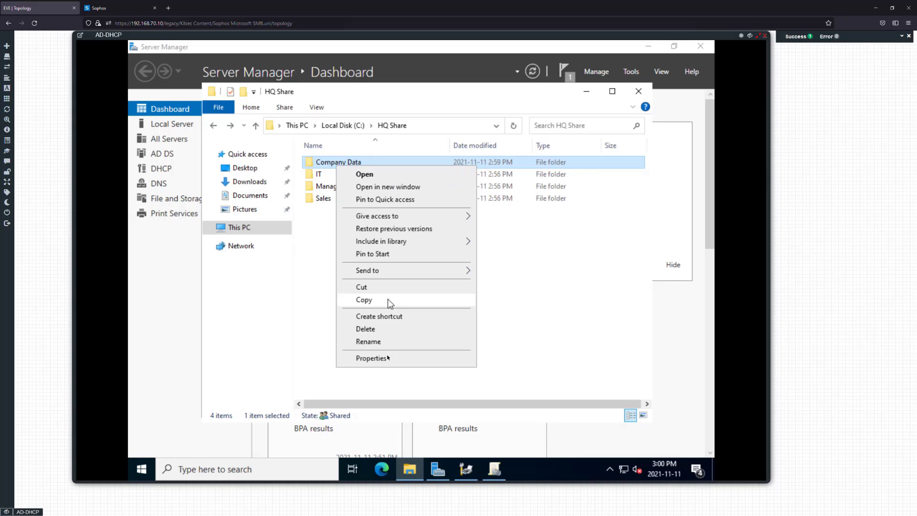
click(378, 358)
click(414, 193)
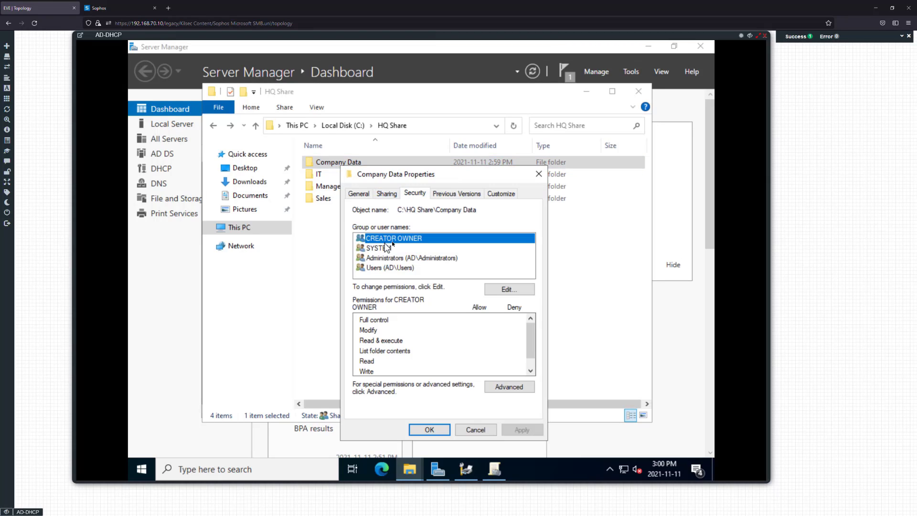
click(396, 248)
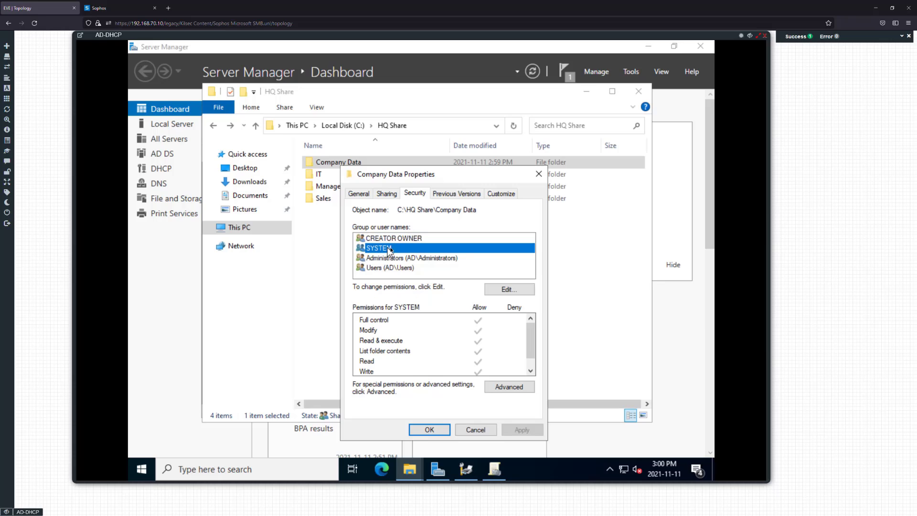
click(398, 258)
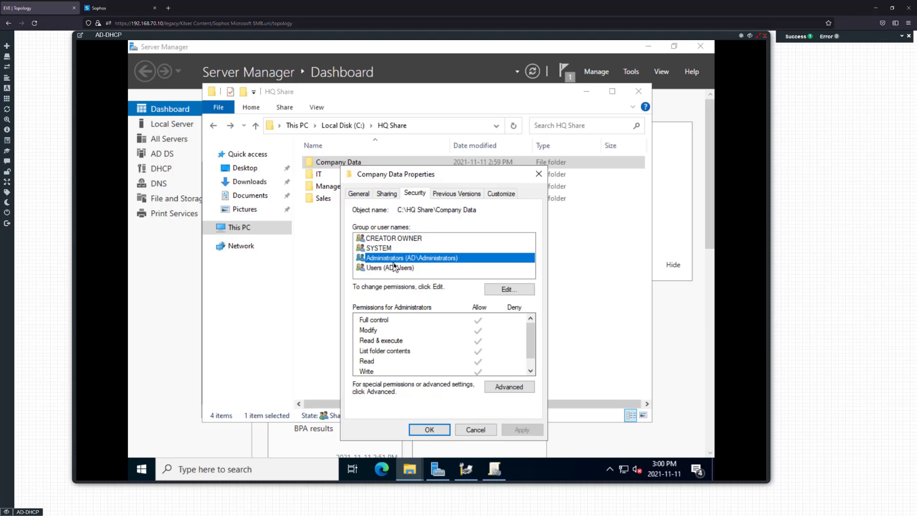
click(433, 429)
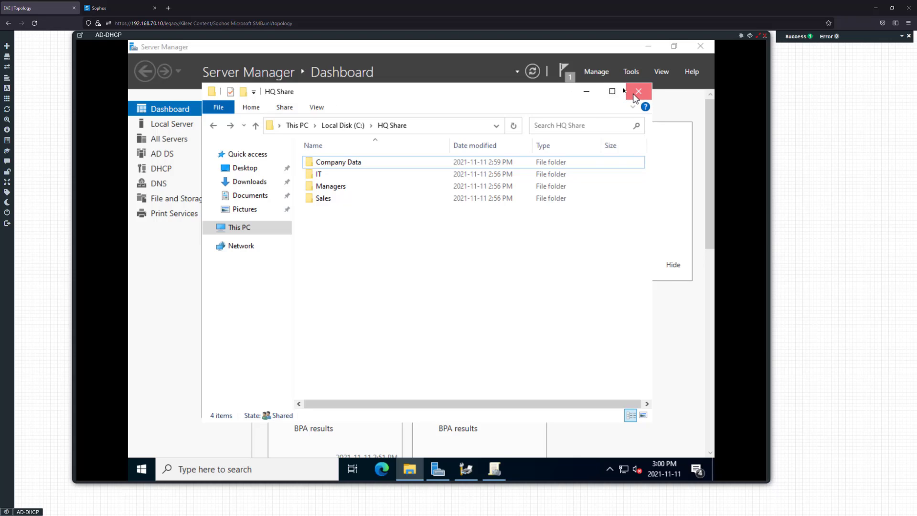
click(635, 95)
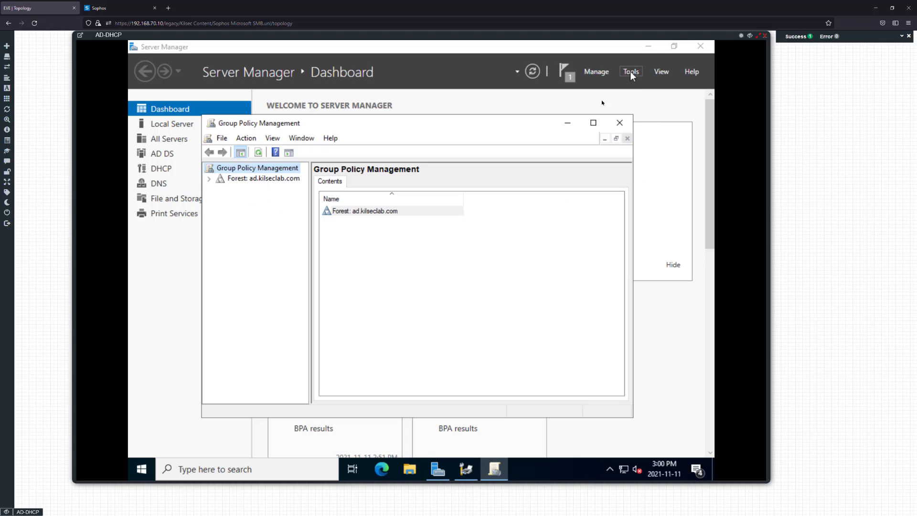
Maximize Group Policy Management and expand the ad.kilseclab.com forest, domain and KilsecLab OU
click(593, 123)
click(135, 100)
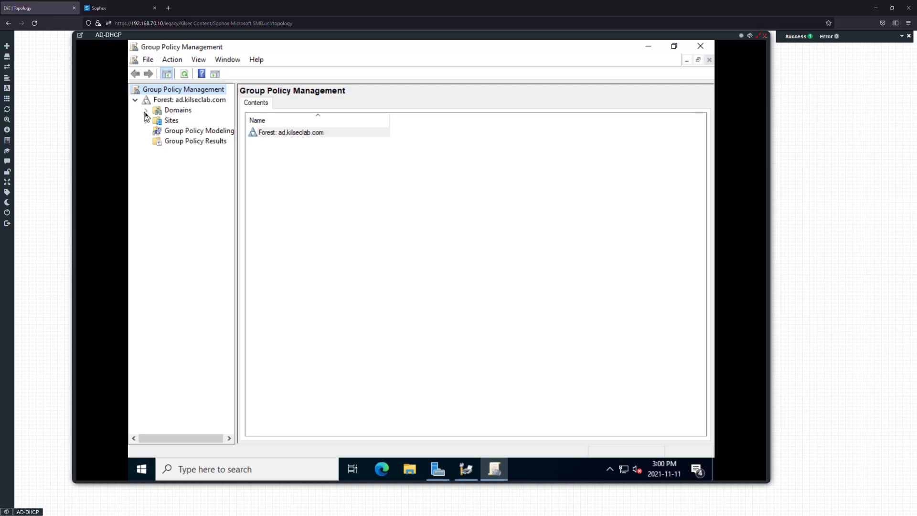
click(146, 111)
drag(236, 185, 315, 188)
click(157, 120)
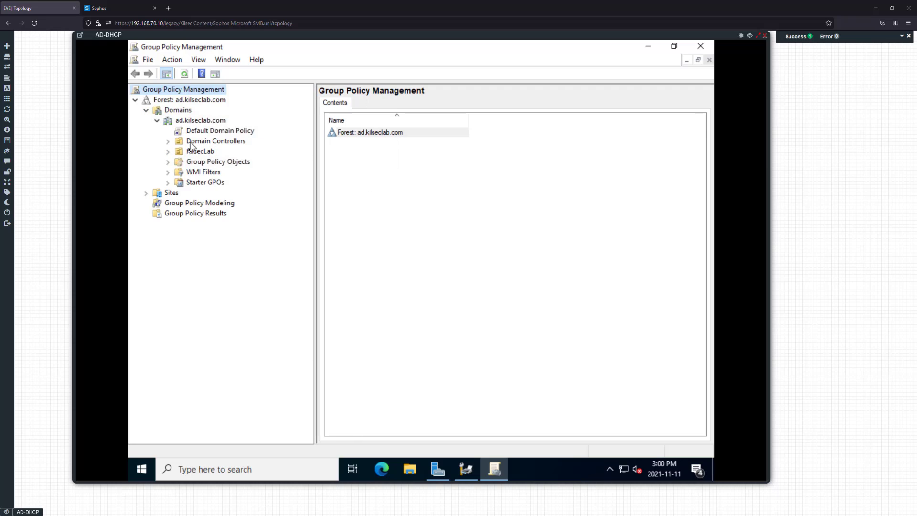
click(168, 151)
click(200, 151)
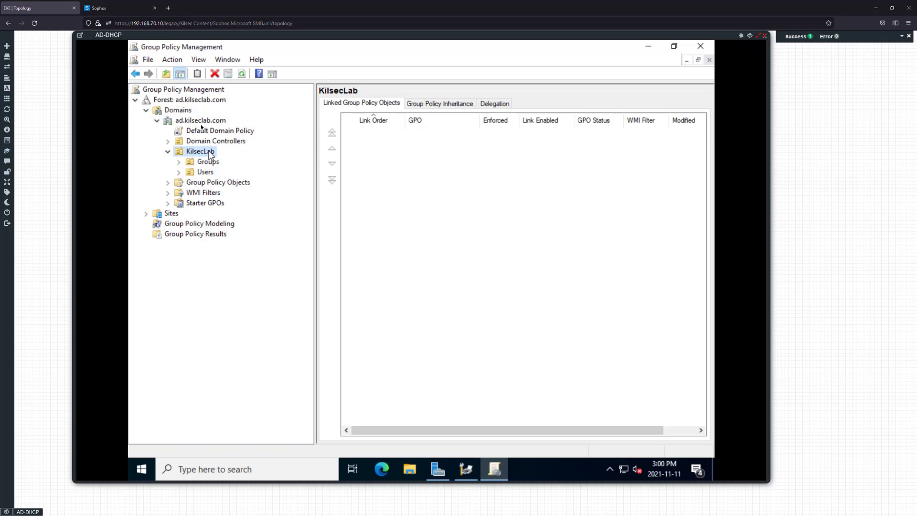
right_click(199, 121)
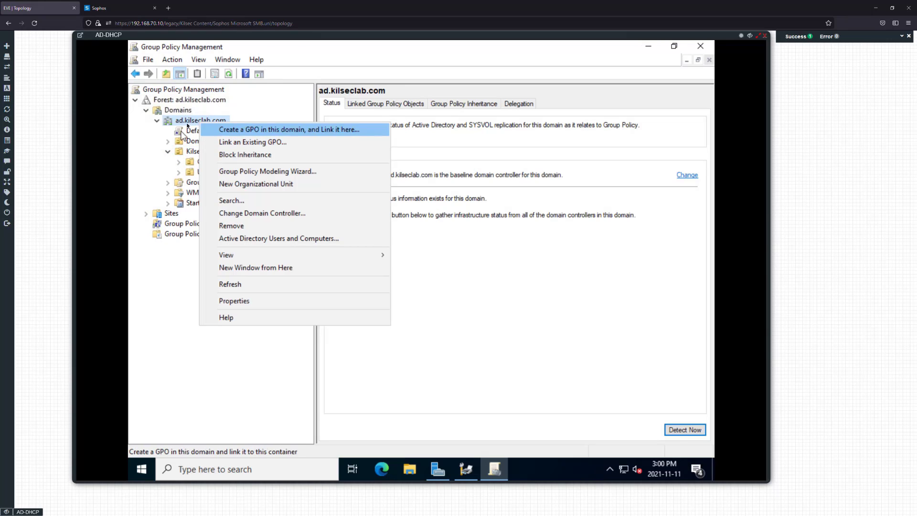
click(156, 128)
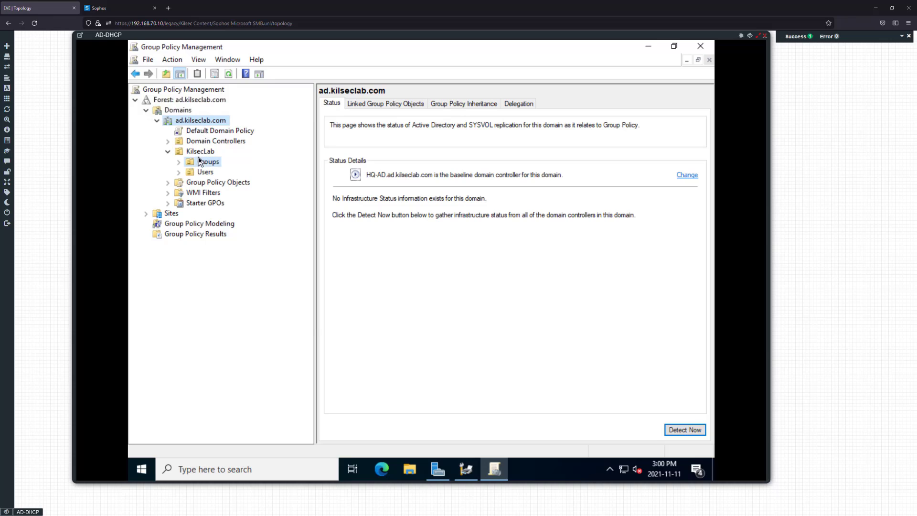
Check the Groups and Users OUs for linked policies, then list the Group Policy Objects
click(184, 164)
click(187, 172)
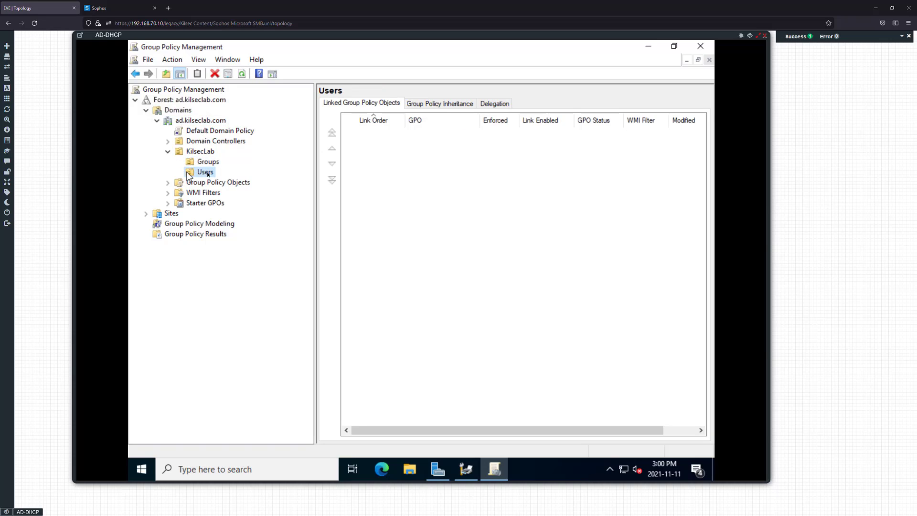
click(198, 151)
click(167, 151)
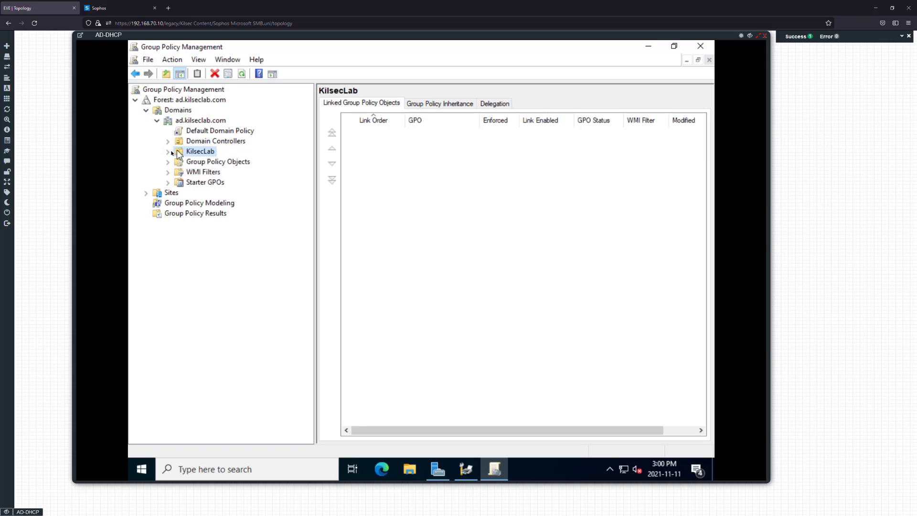
click(168, 152)
click(190, 172)
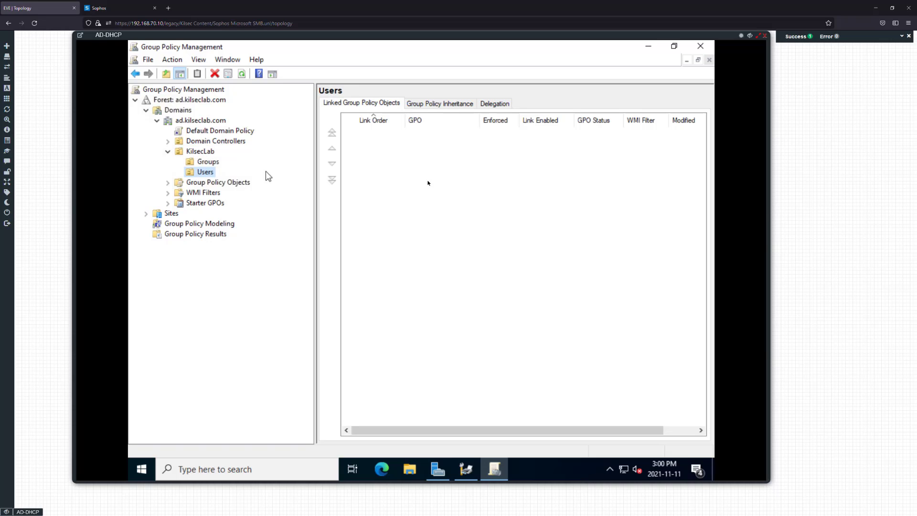
click(168, 182)
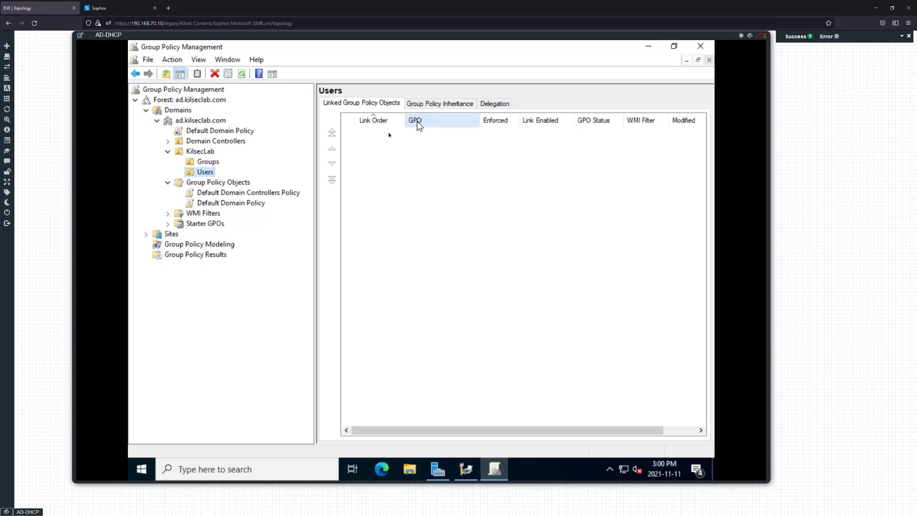
Review the existing GPOs, then create a domain-linked GPO named 'Printer'
click(203, 223)
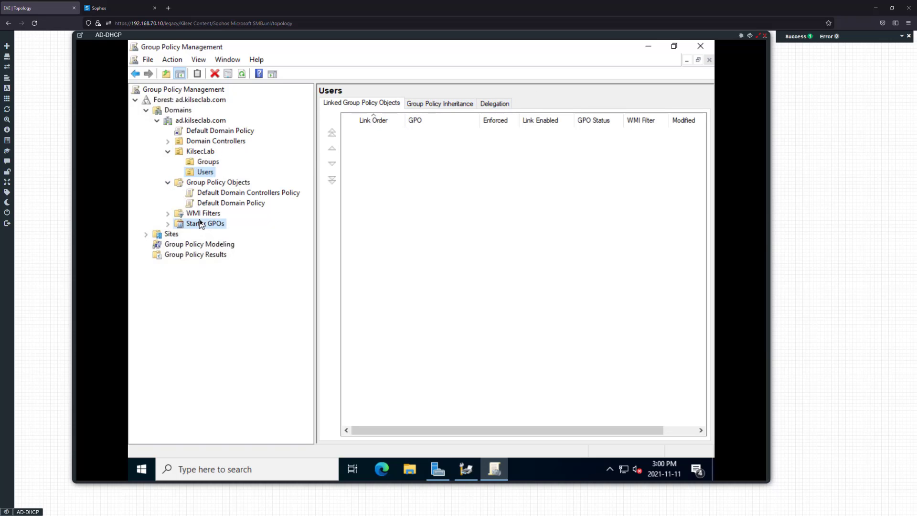
click(217, 183)
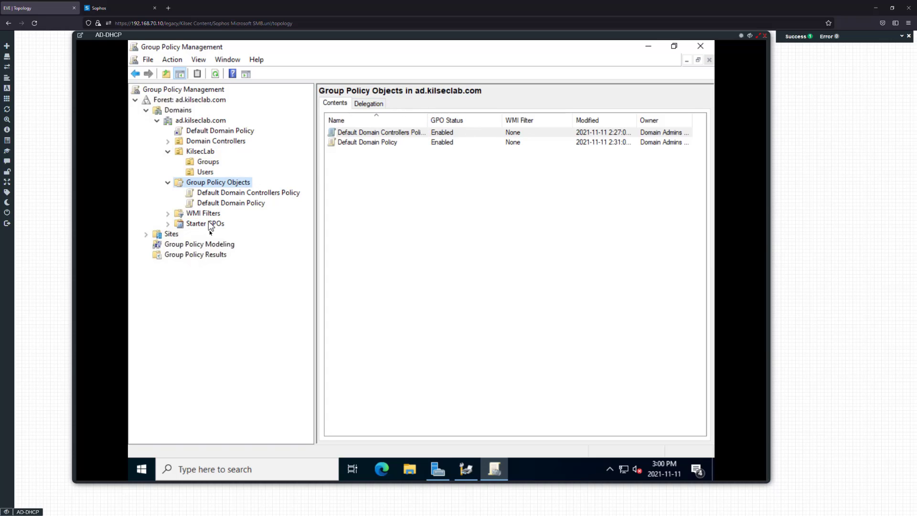
click(204, 120)
right_click(206, 122)
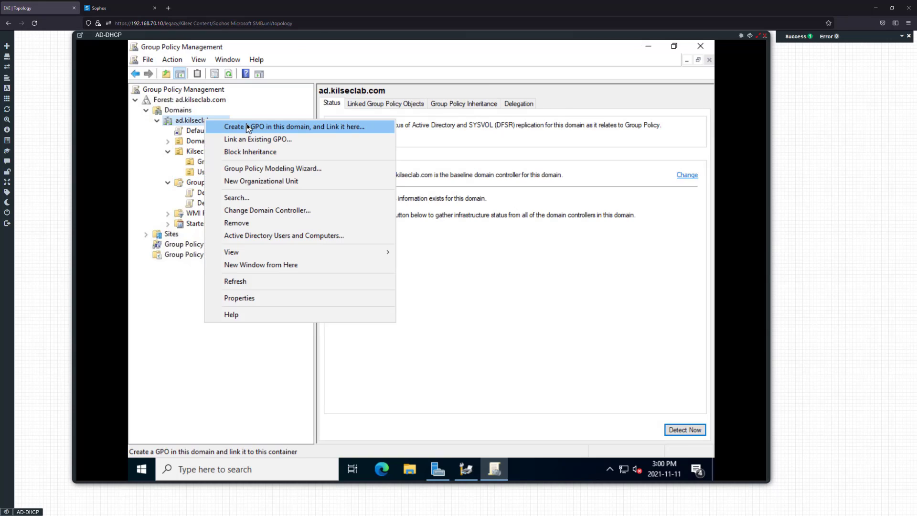
click(277, 127)
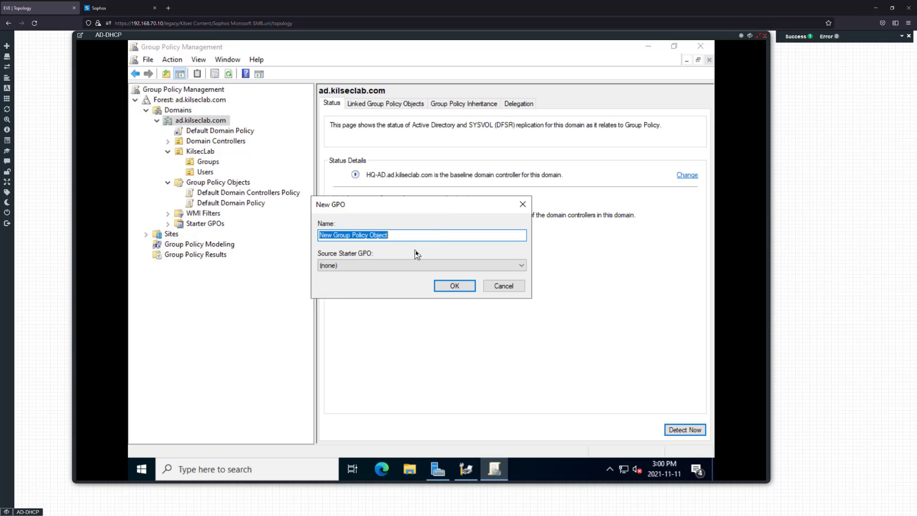
text(Printer)
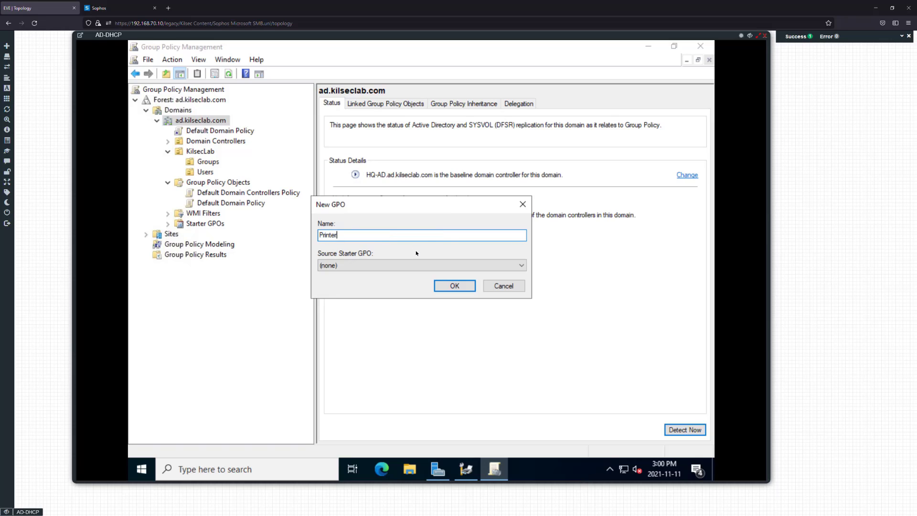
click(445, 285)
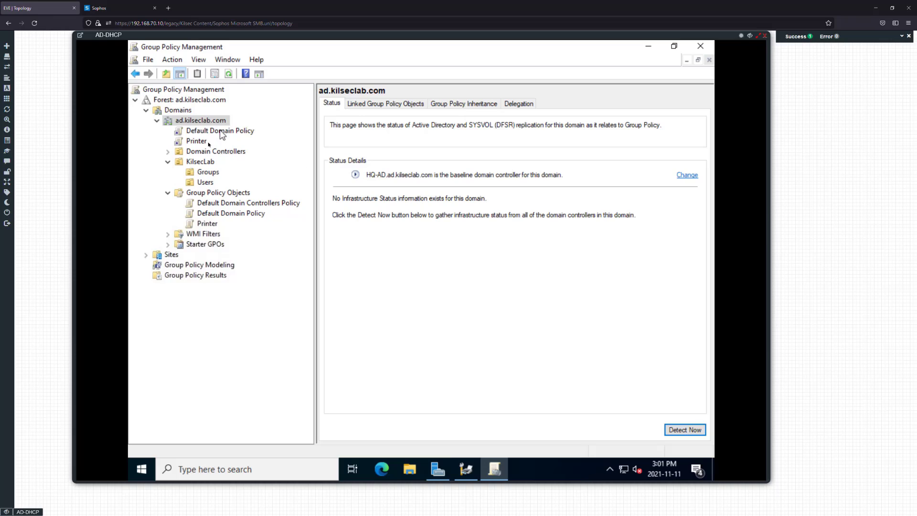
Select the Printer GPO link, suppressing its warning, and bring up its actions
click(195, 141)
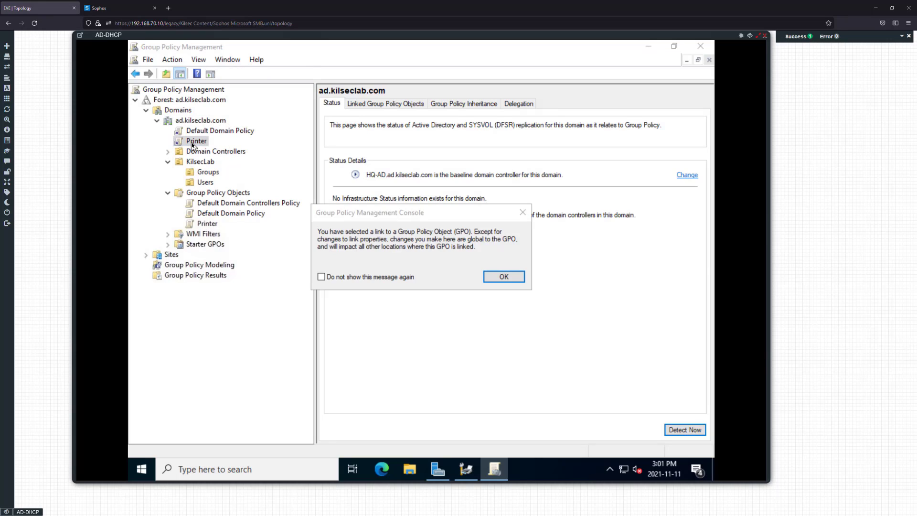
click(390, 278)
click(491, 276)
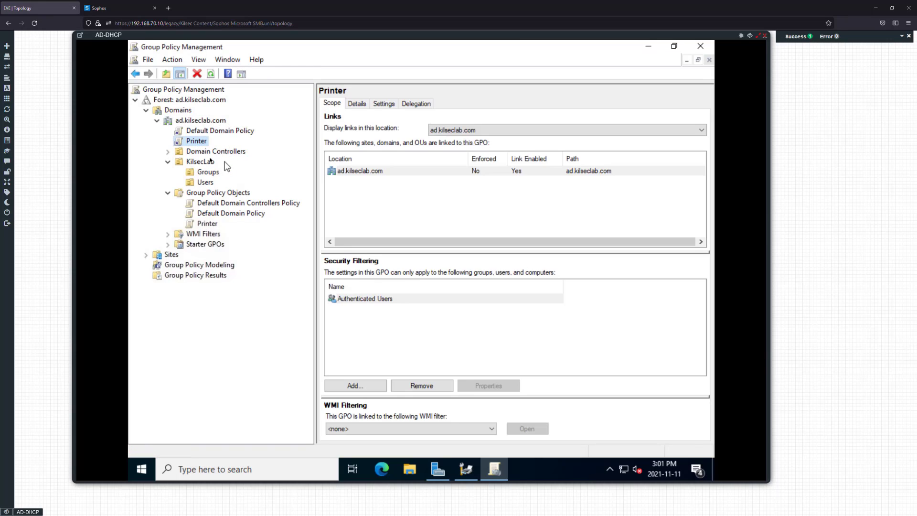
right_click(201, 142)
Edit the Printer GPO and add a new Shared Printer under User Preferences > Control Panel Settings > Printers
click(225, 148)
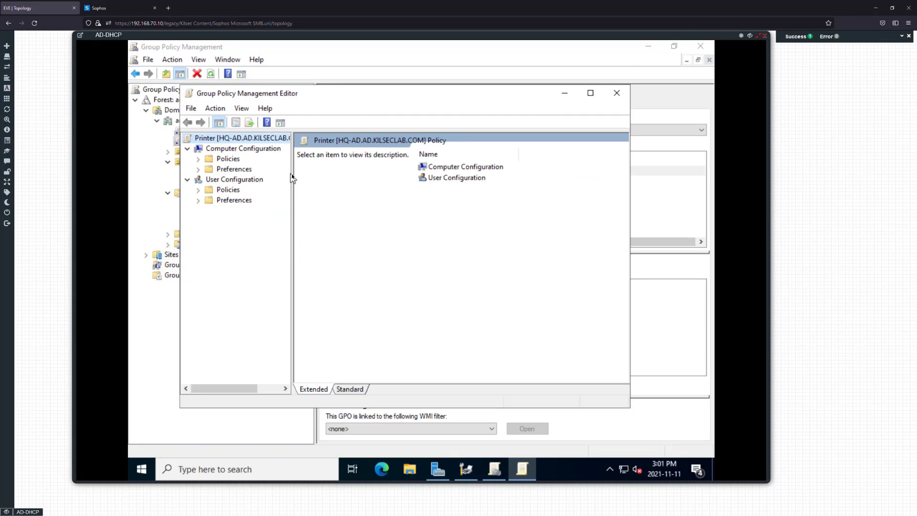
drag(293, 175, 359, 175)
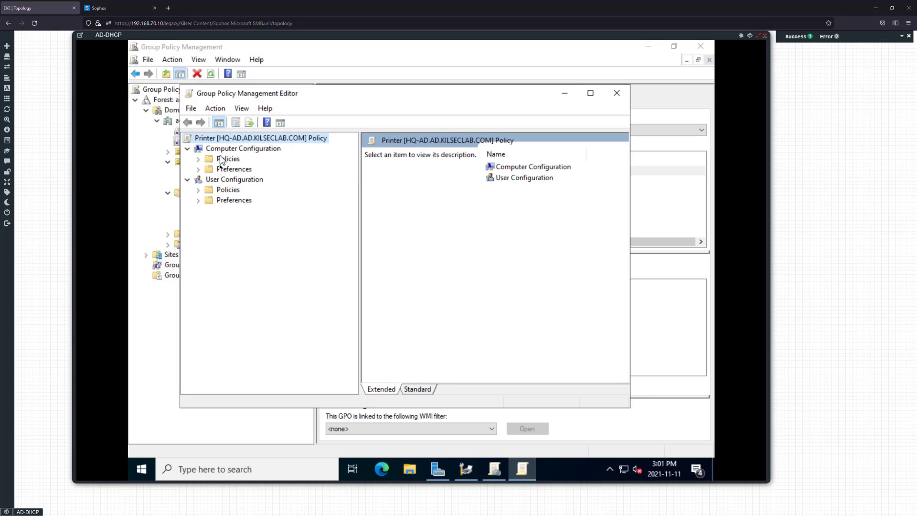
click(198, 203)
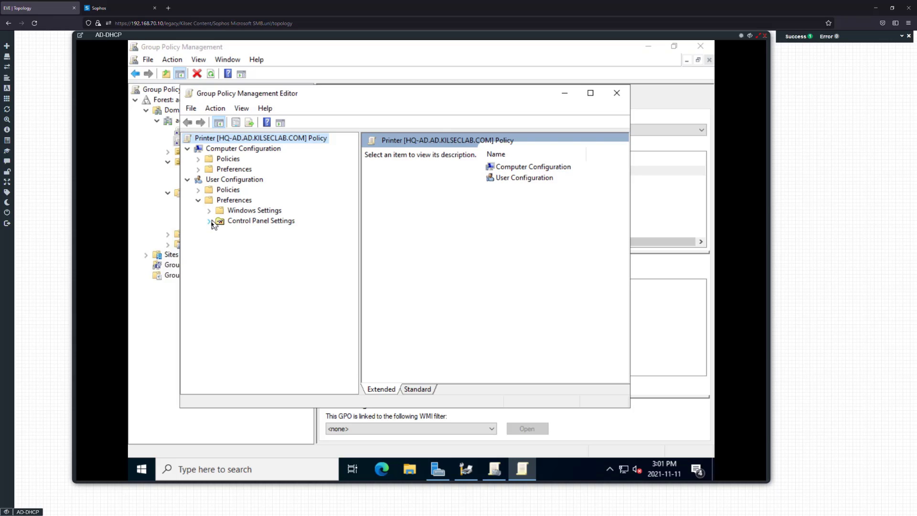
click(210, 222)
click(250, 302)
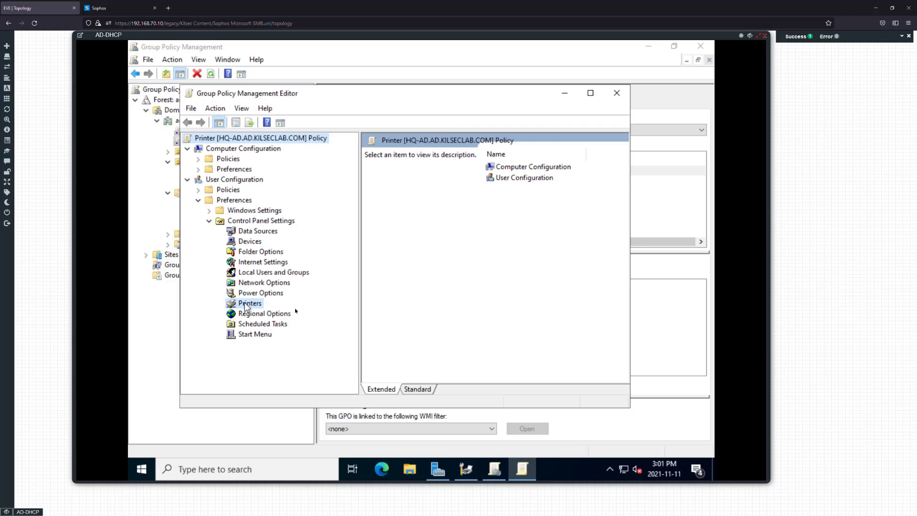
right_click(523, 213)
mouse_move(544, 221)
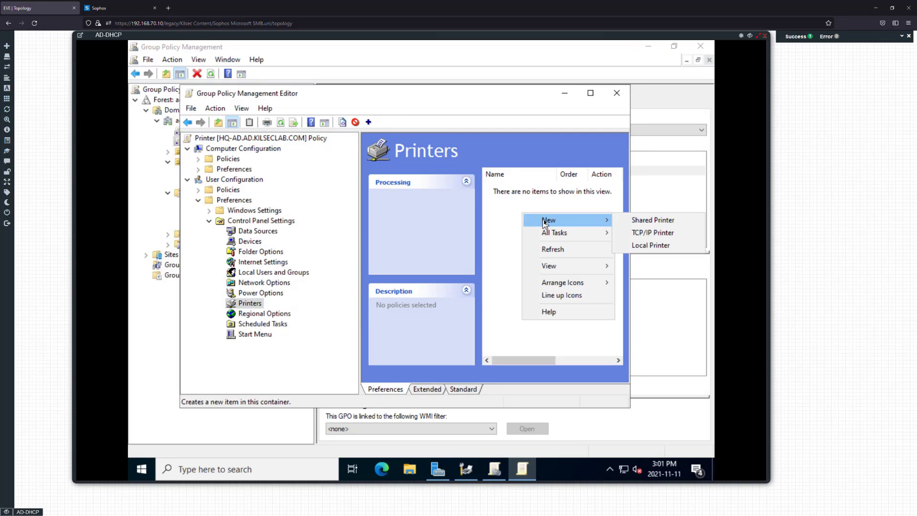
click(659, 218)
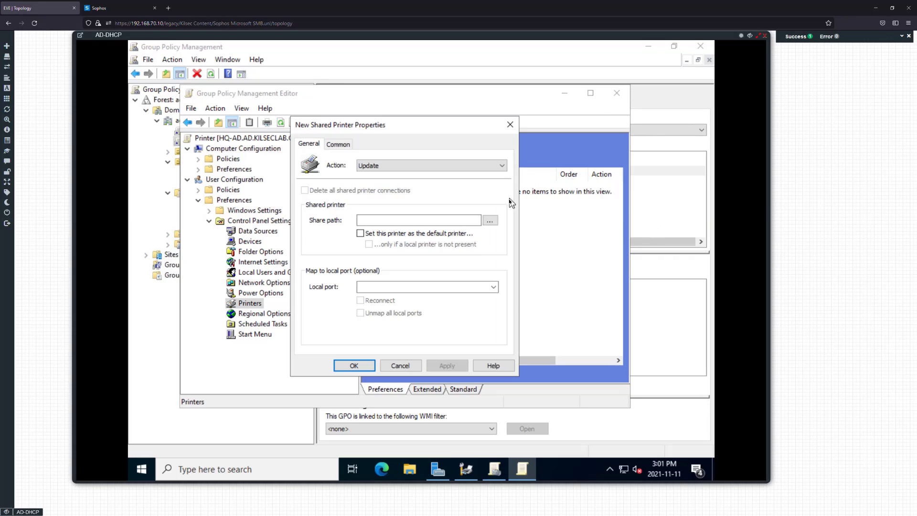
Start browsing for a shared printer and publish HQ_OFFICE in the directory via Print Management
click(490, 221)
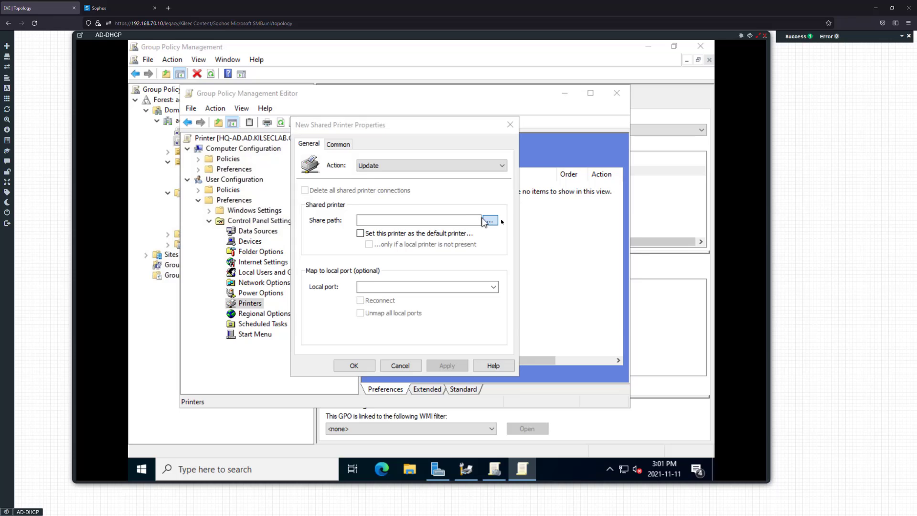
click(606, 230)
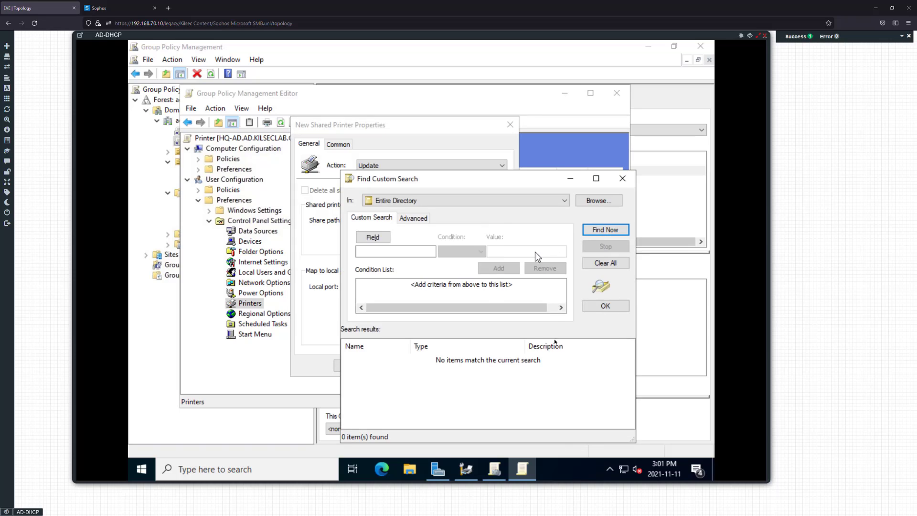
click(462, 466)
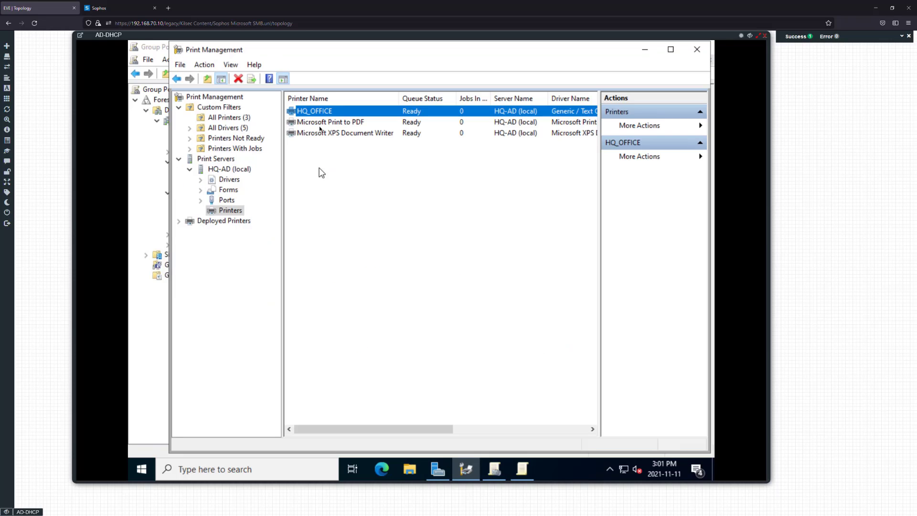
right_click(319, 113)
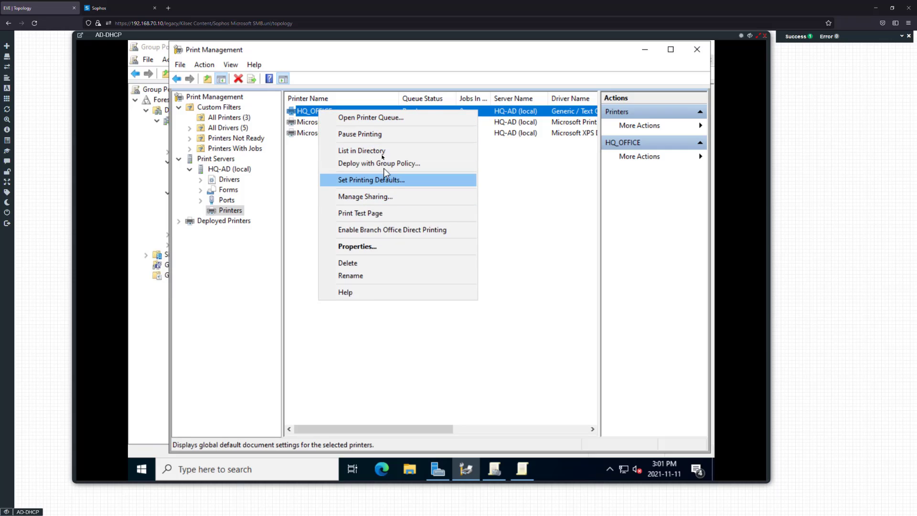
click(381, 151)
Return to the printer search, rerun Find Now and choose HQ_OFFICE
click(522, 468)
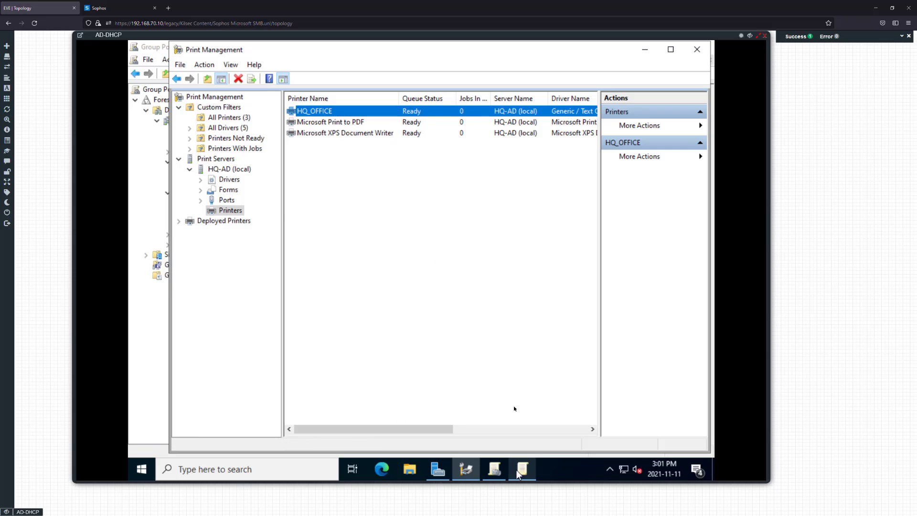
click(495, 468)
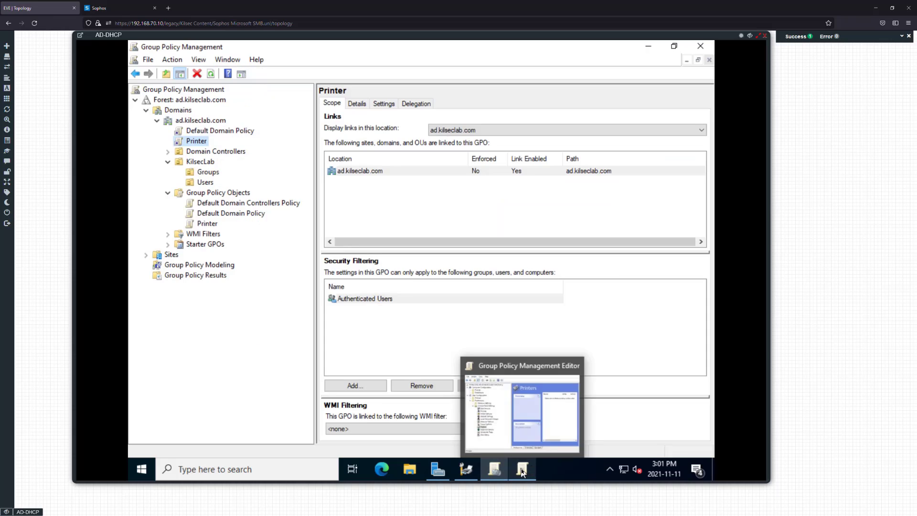
click(522, 468)
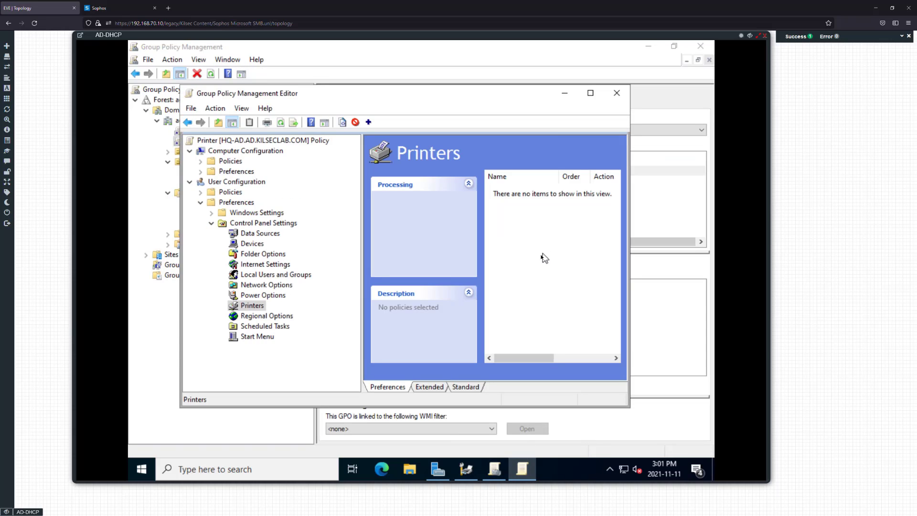
key(alt)
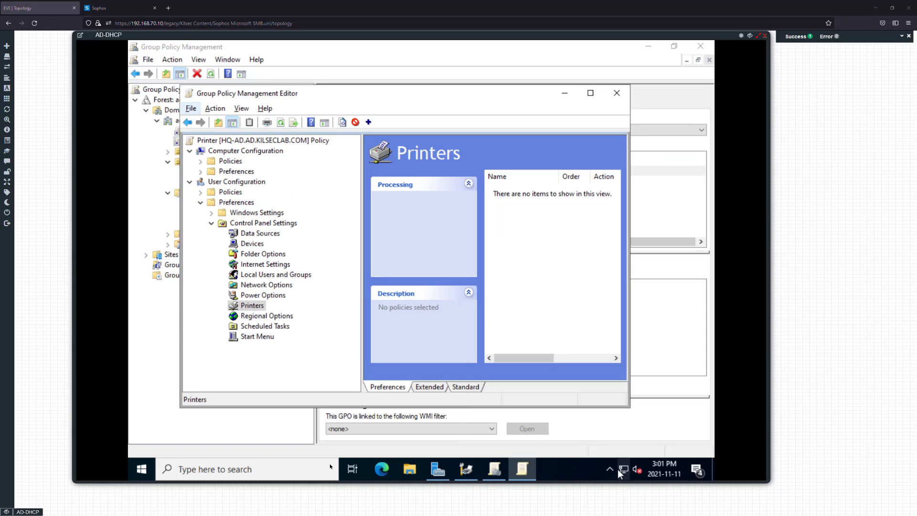
click(352, 469)
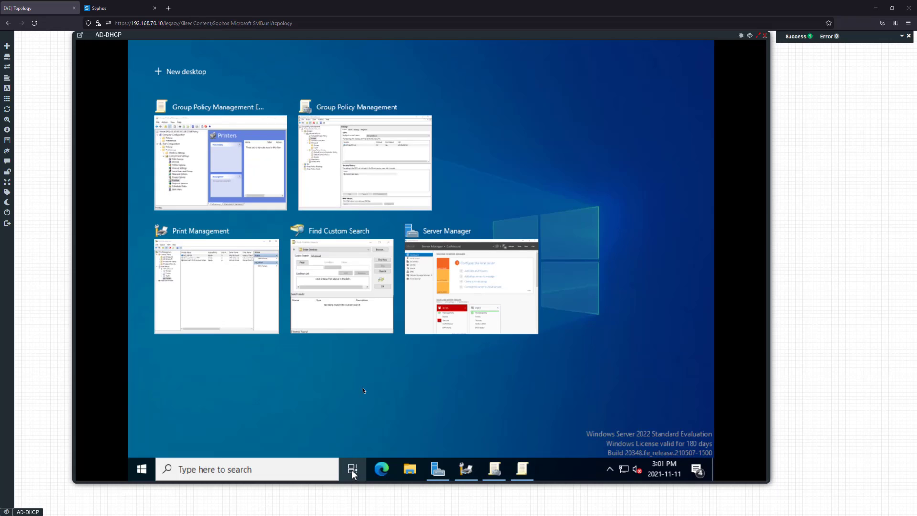
click(327, 262)
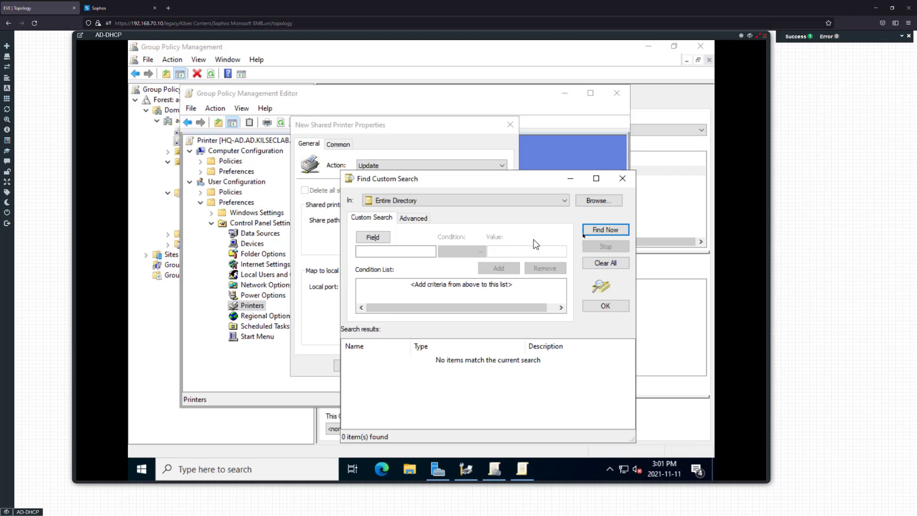
click(607, 231)
double_click(402, 360)
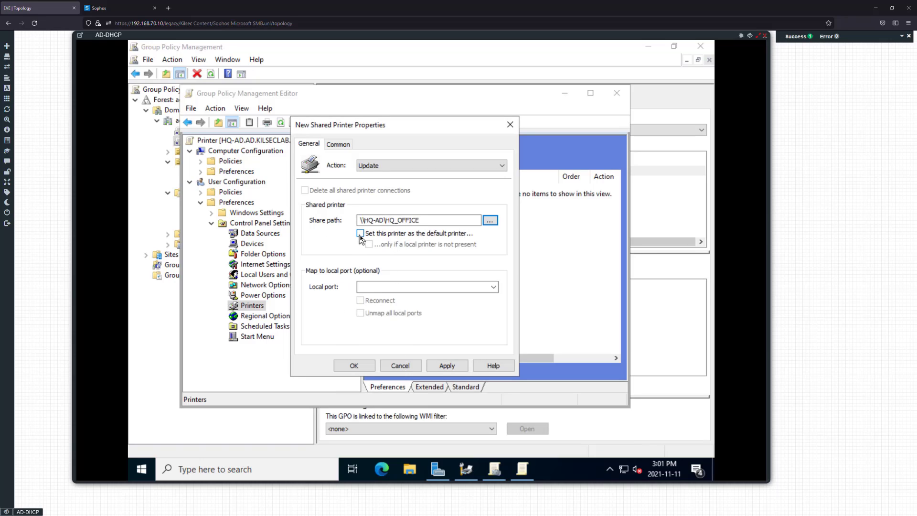
Make HQ_OFFICE the default printer, review the Common tab, and keep Action at Update
click(361, 234)
click(346, 146)
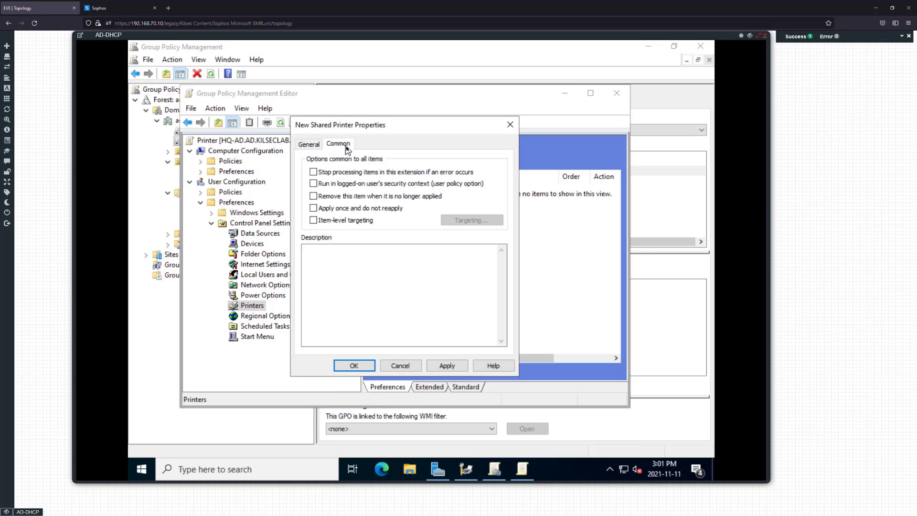
click(310, 145)
click(333, 144)
click(317, 146)
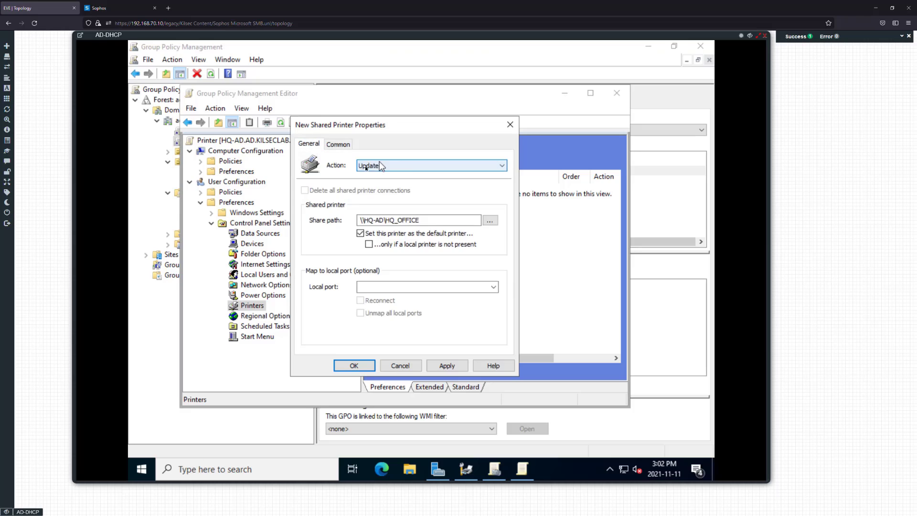
click(409, 167)
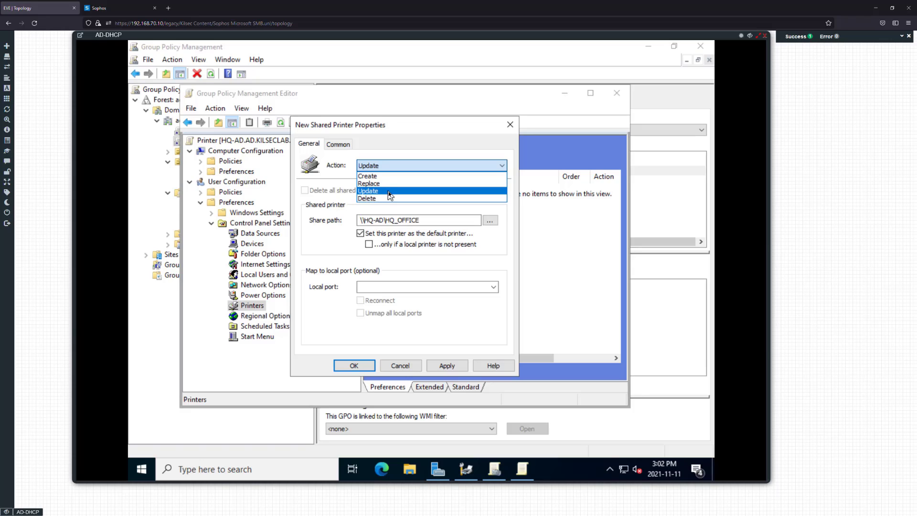
click(389, 192)
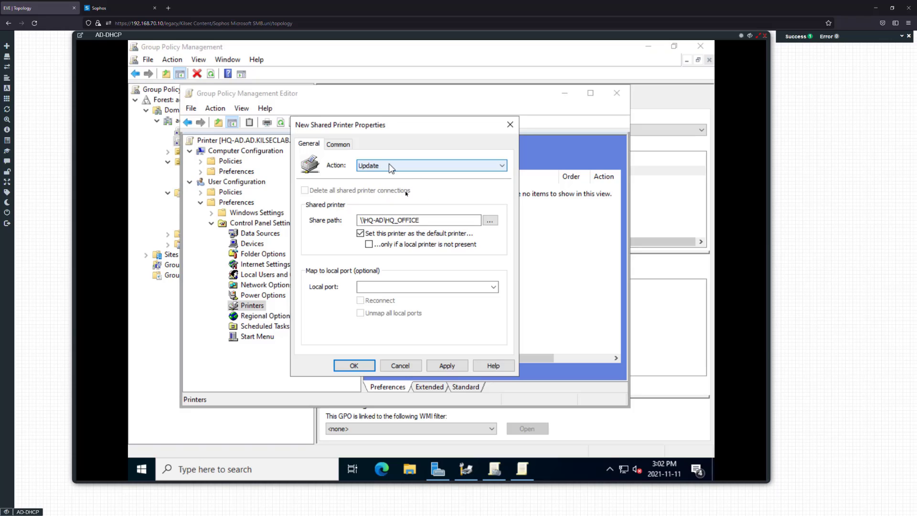
click(389, 164)
click(388, 164)
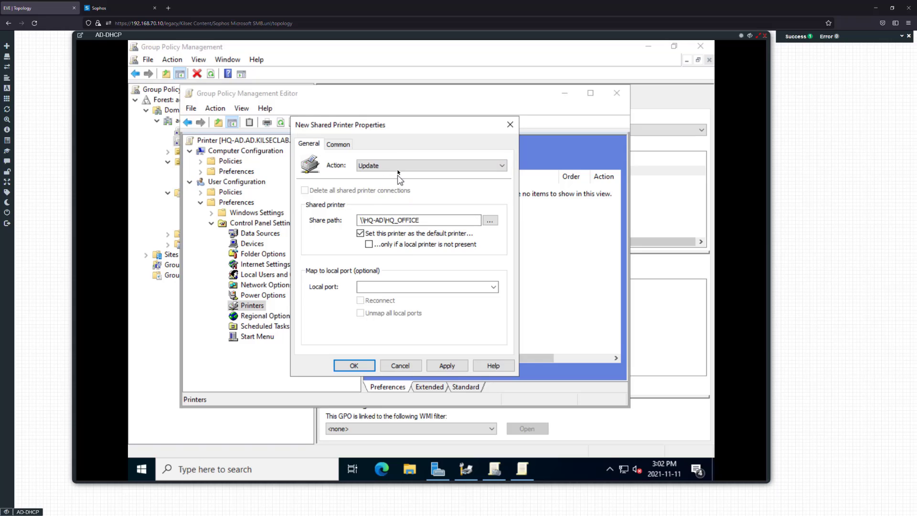
Confirm Update as the action and apply the HQ_OFFICE printer preference
click(394, 166)
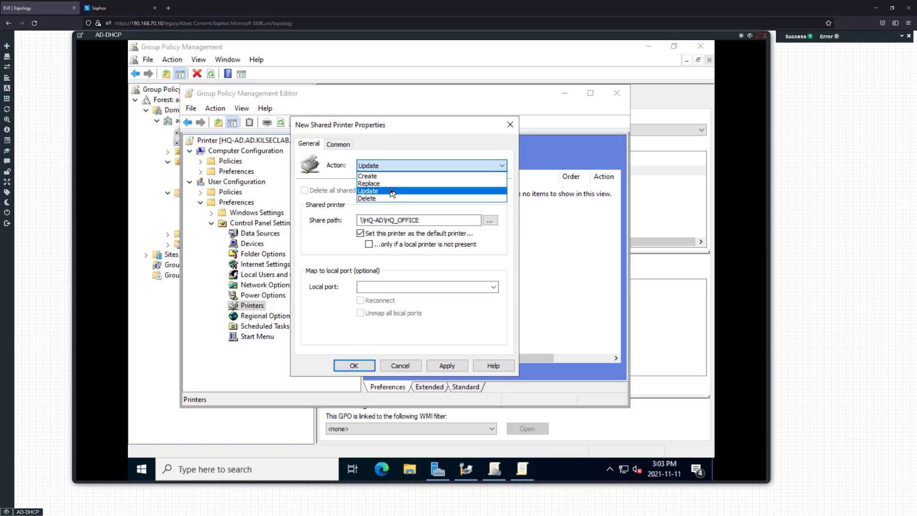
click(392, 191)
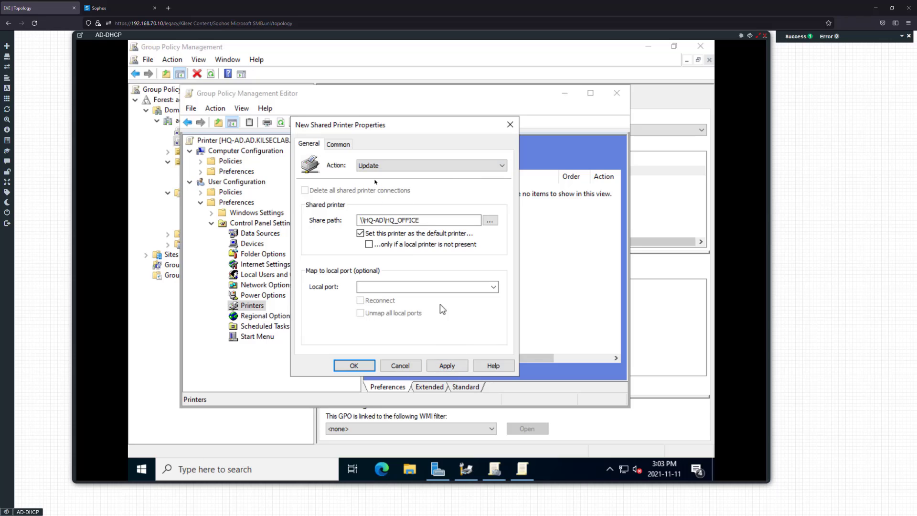
click(447, 365)
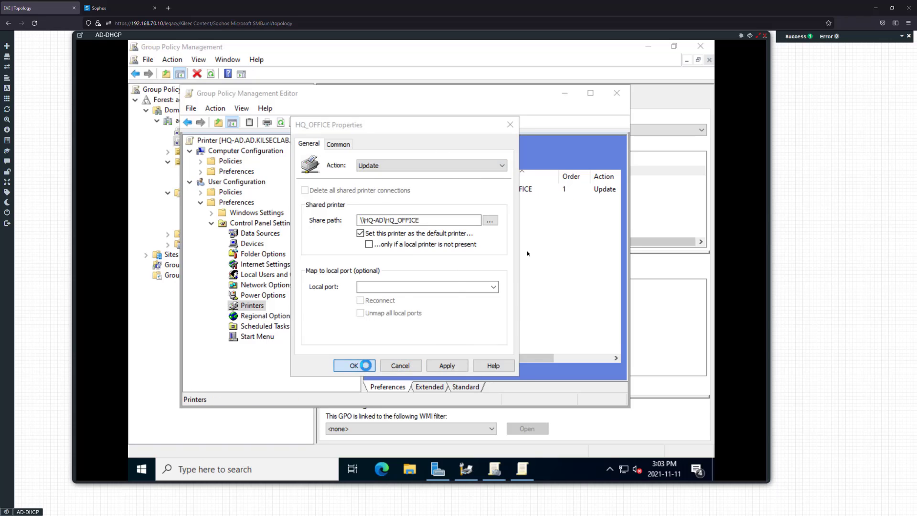
Confirm the printer preference with OK and close the Group Policy Management Editor
click(354, 365)
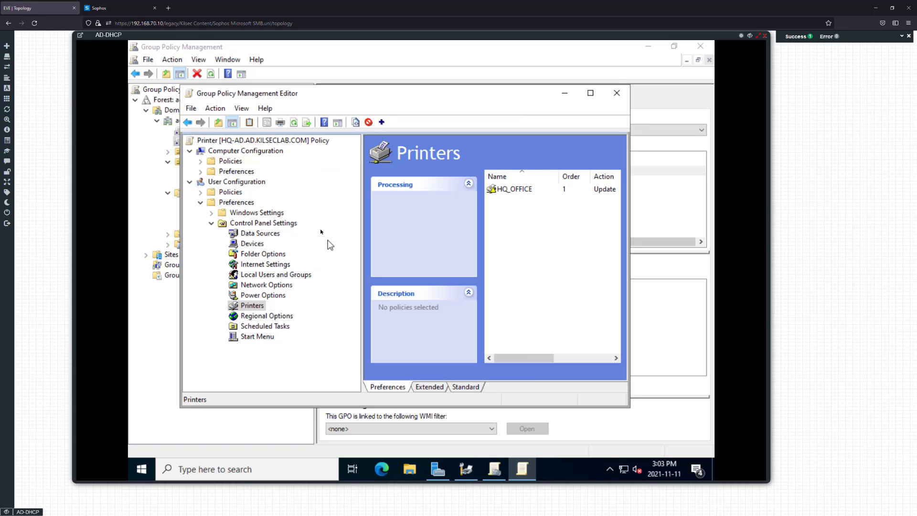
click(613, 93)
click(190, 120)
right_click(191, 121)
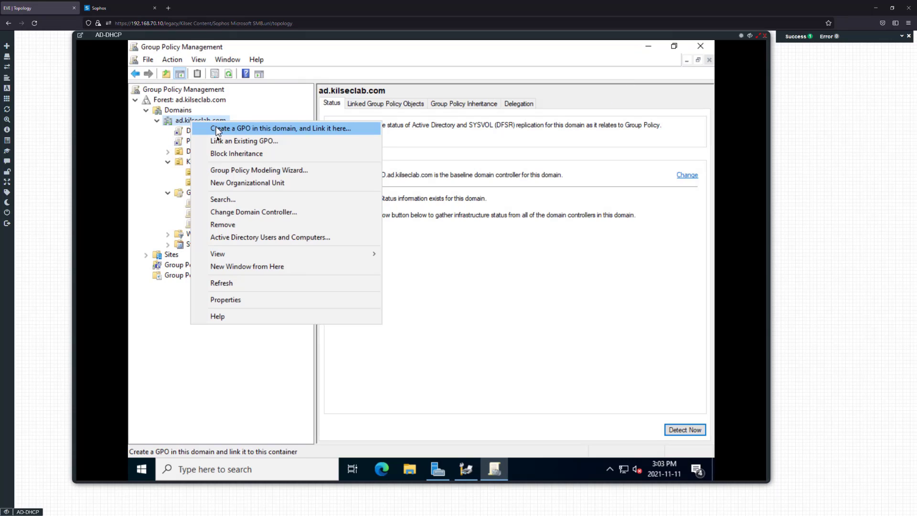
key(Escape)
Look over the Groups OU actions, then switch to Server Manager
click(209, 173)
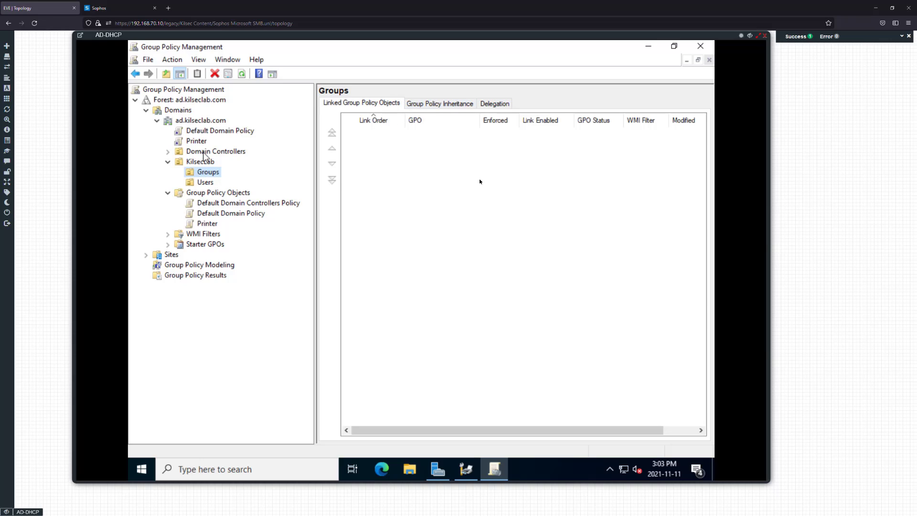
right_click(214, 172)
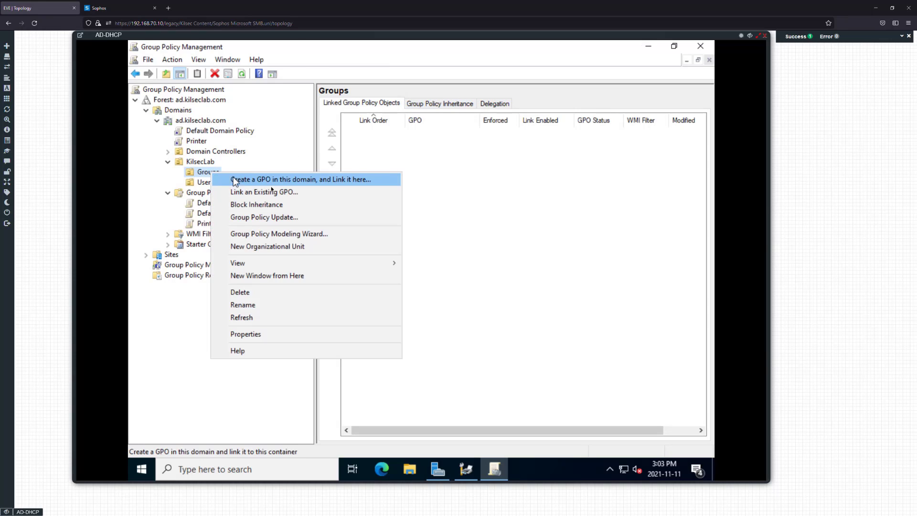
key(Escape)
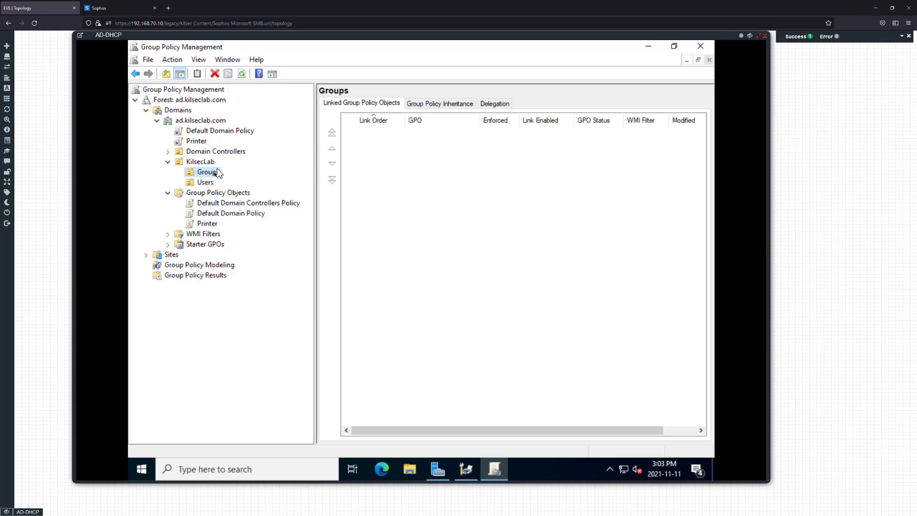
click(437, 470)
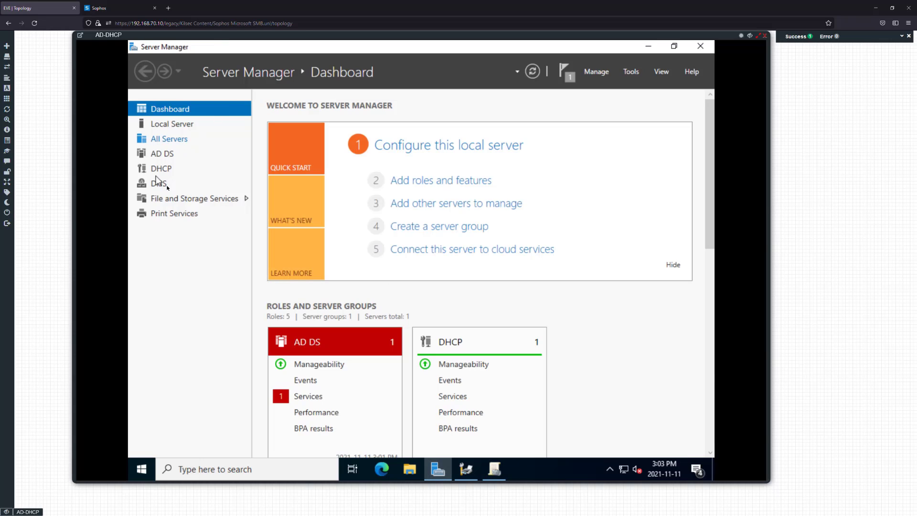
Go to File and Storage Services > Shares and open HQ Share's properties
click(194, 197)
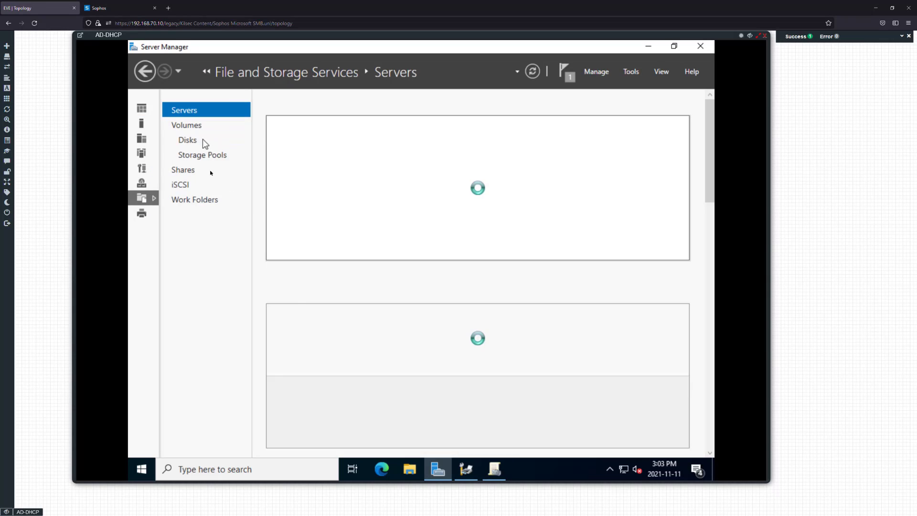
click(187, 171)
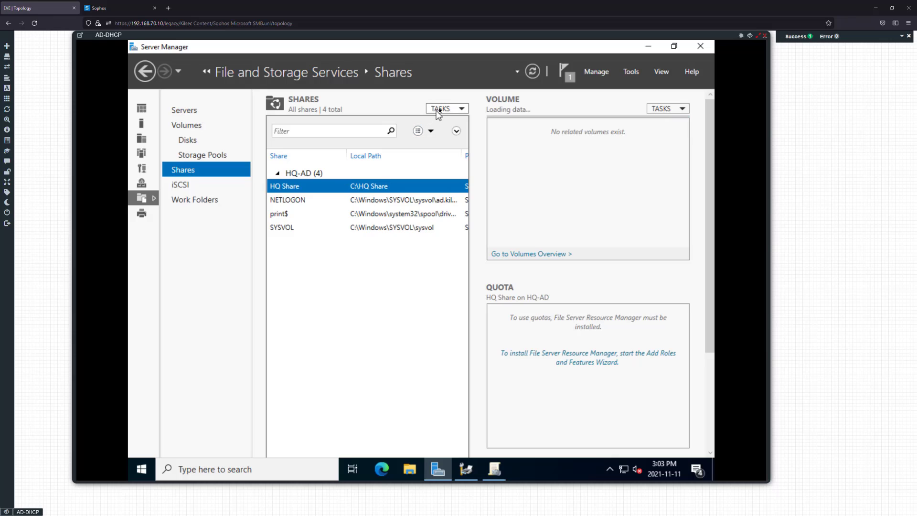
click(439, 110)
click(366, 198)
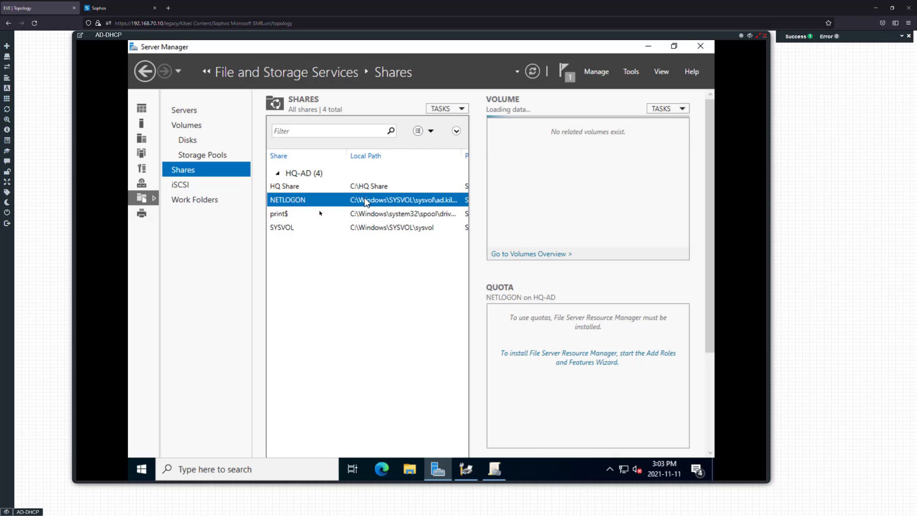
right_click(319, 267)
click(322, 191)
right_click(322, 191)
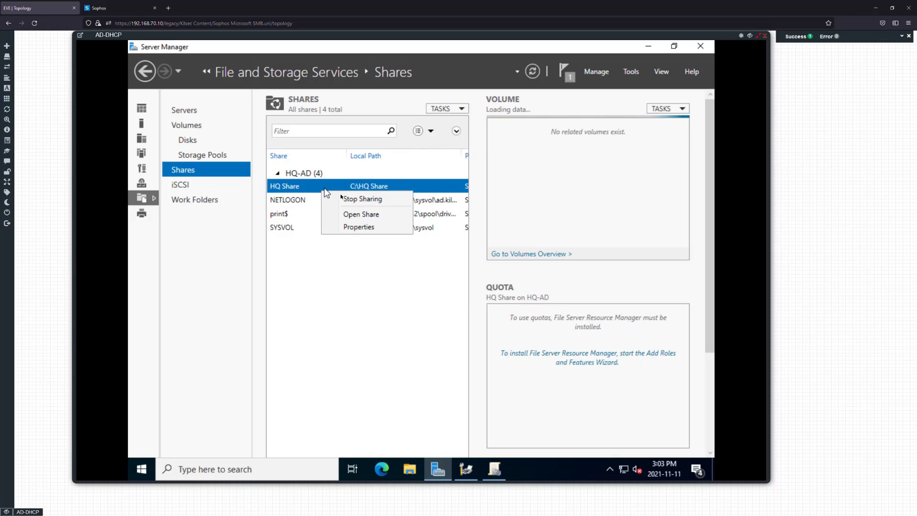
click(364, 227)
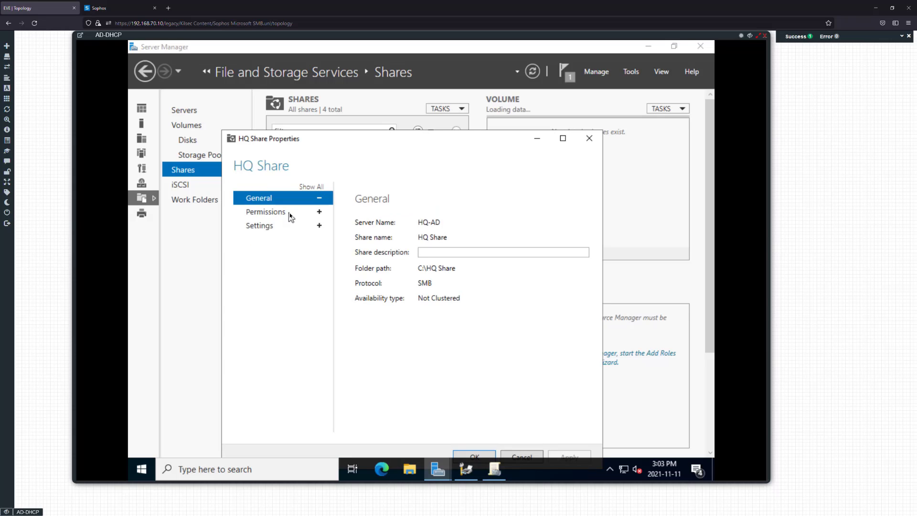
Enable access-based enumeration in HQ Share's settings, save, and return to Group Policy Management
click(289, 212)
click(320, 226)
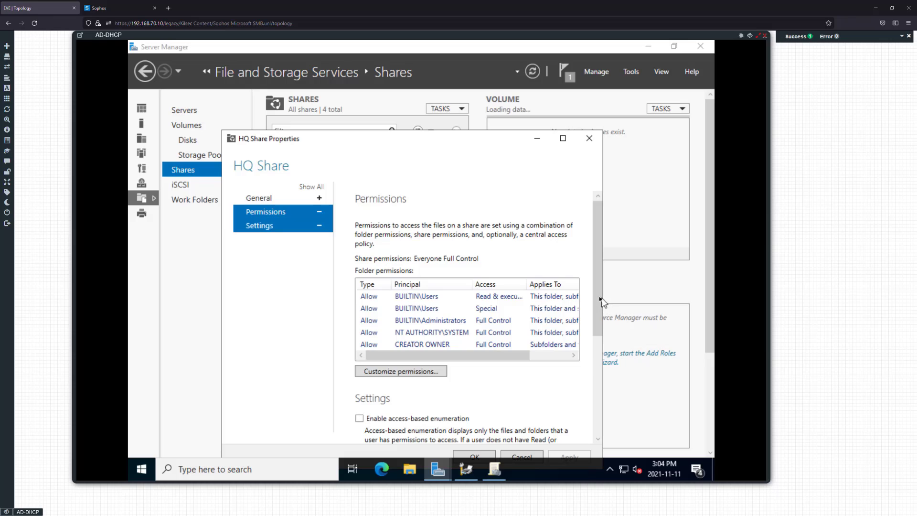
drag(598, 296, 601, 351)
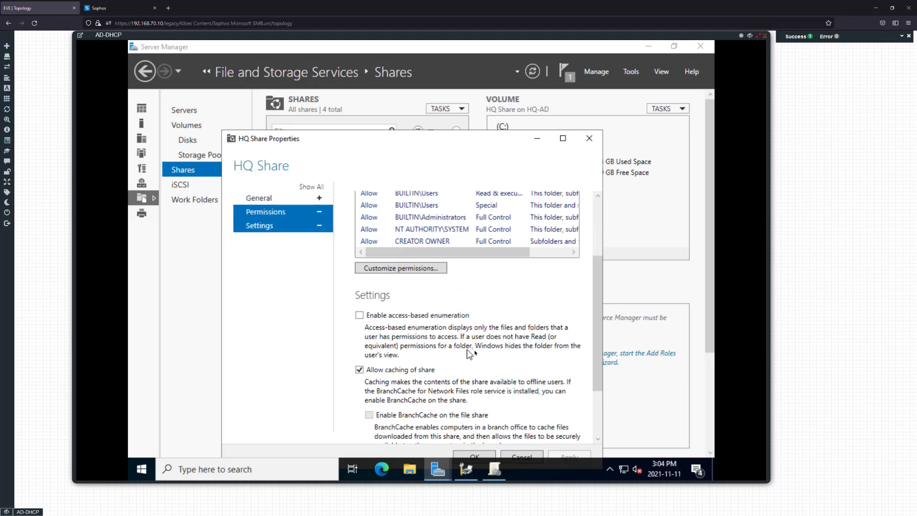
click(398, 319)
drag(595, 339, 596, 383)
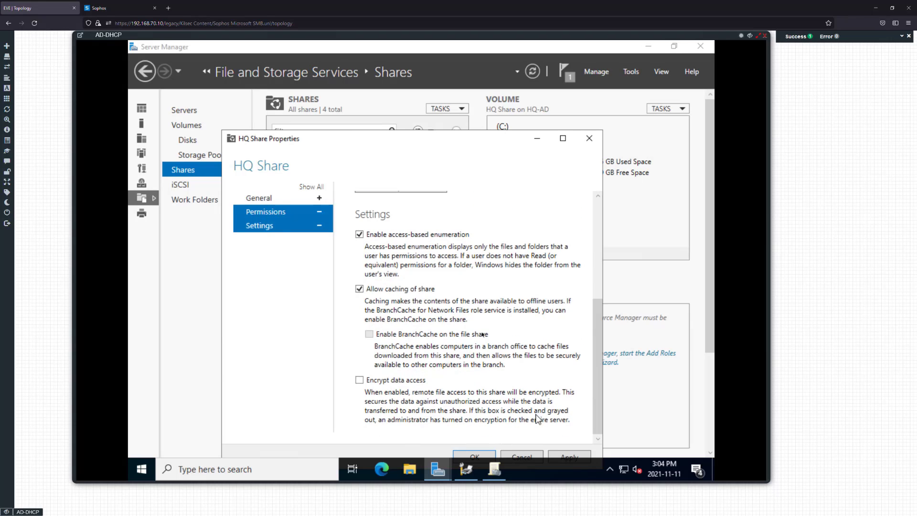
click(474, 457)
click(485, 469)
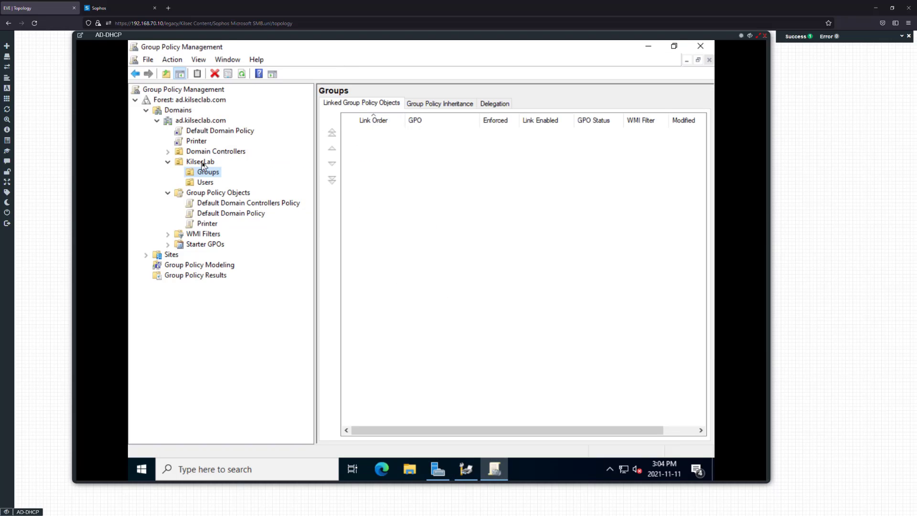
Create a GPO named 'HQ Drive Map' linked to the ad.kilseclab.com domain
click(202, 162)
click(200, 121)
right_click(201, 121)
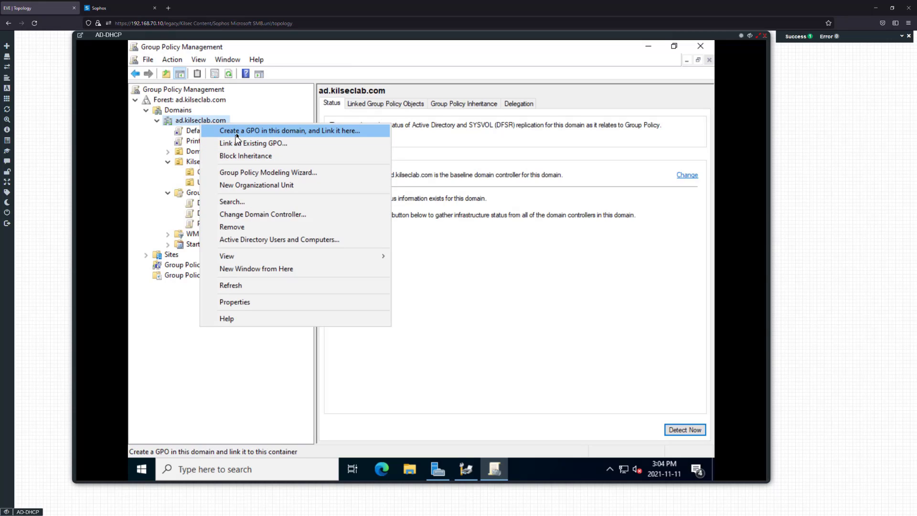
click(236, 133)
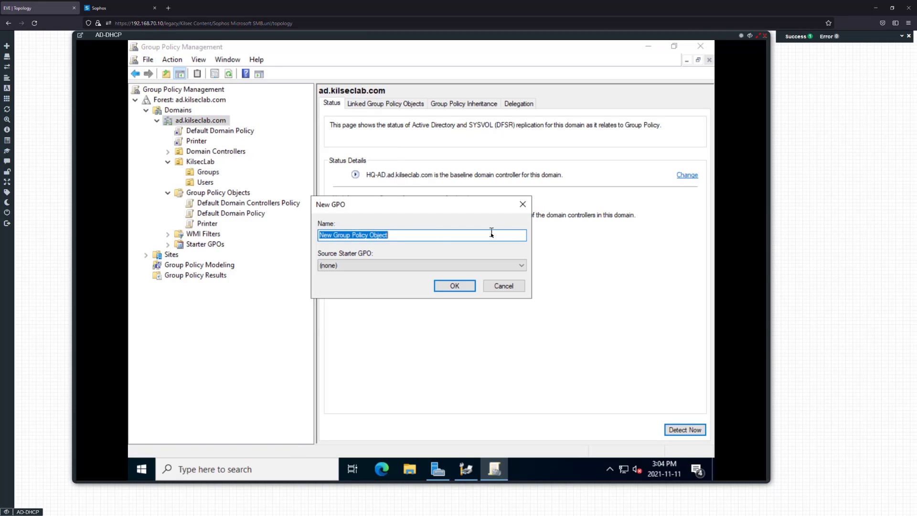
text(HQ)
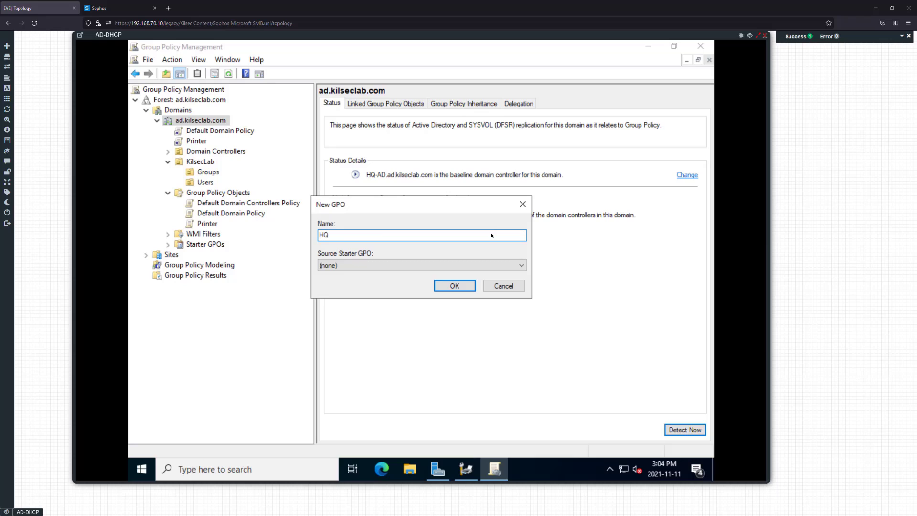
text( MAppe)
key(BackSpace)
key(BackSpace)
key(BackSpace)
text(ive Map)
click(449, 286)
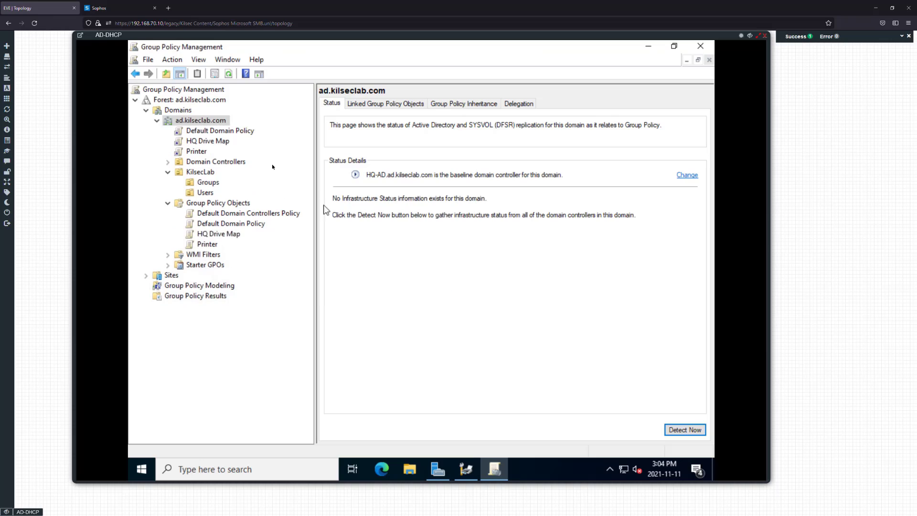
Open the HQ Drive Map GPO in the Group Policy Management Editor
click(228, 141)
right_click(229, 141)
click(244, 144)
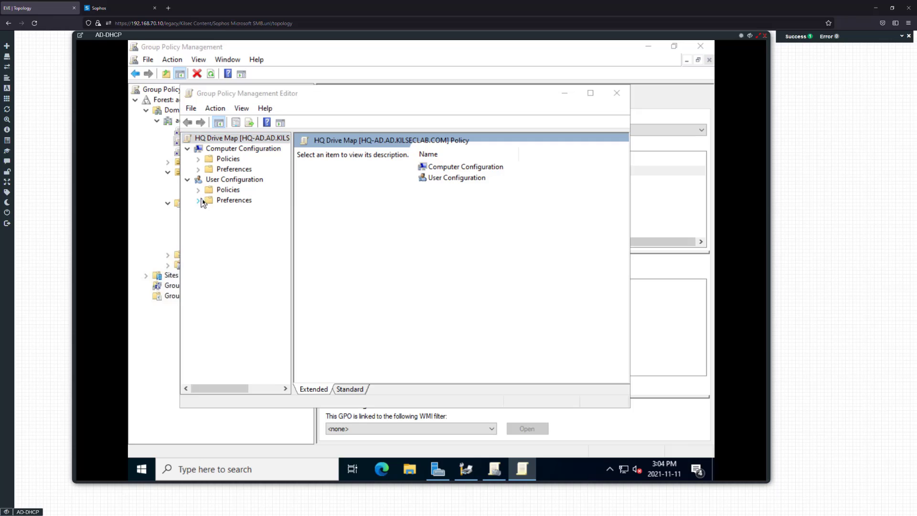
Navigate to User Preferences > Windows Settings > Drive Maps and add a new Mapped Drive
click(198, 201)
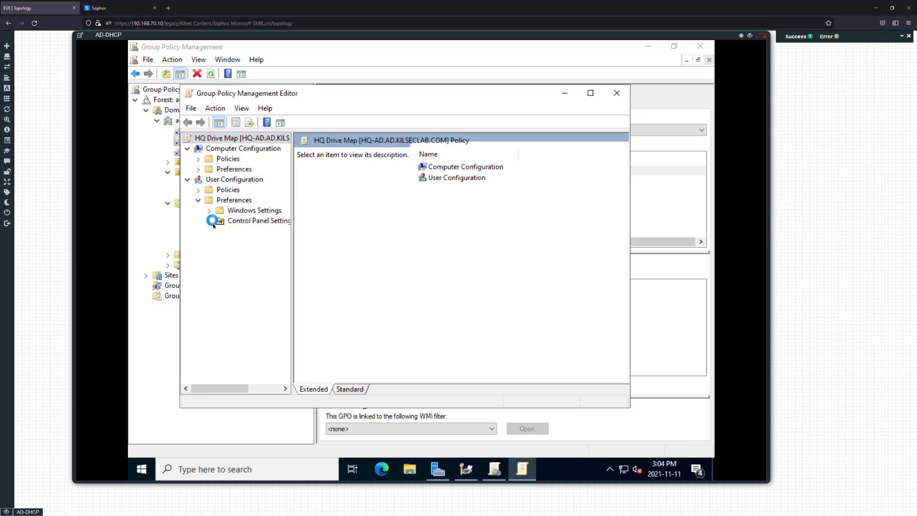
click(211, 222)
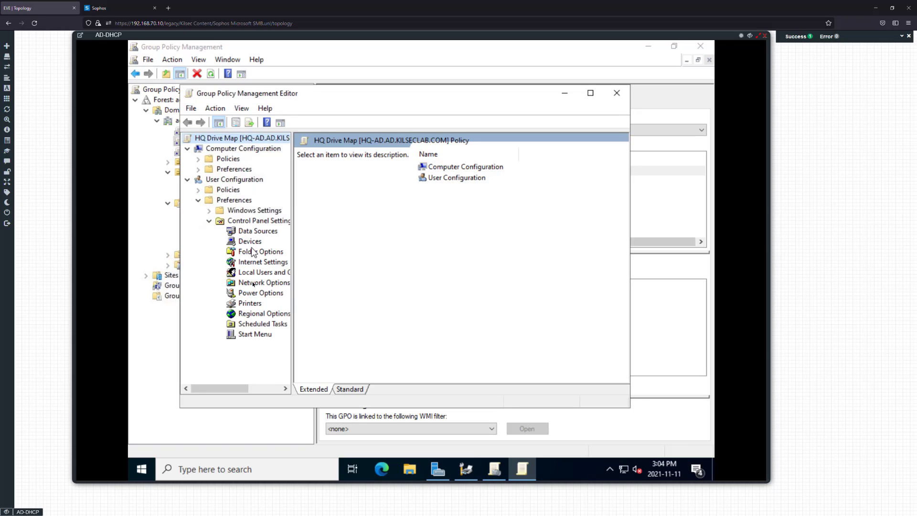
click(210, 211)
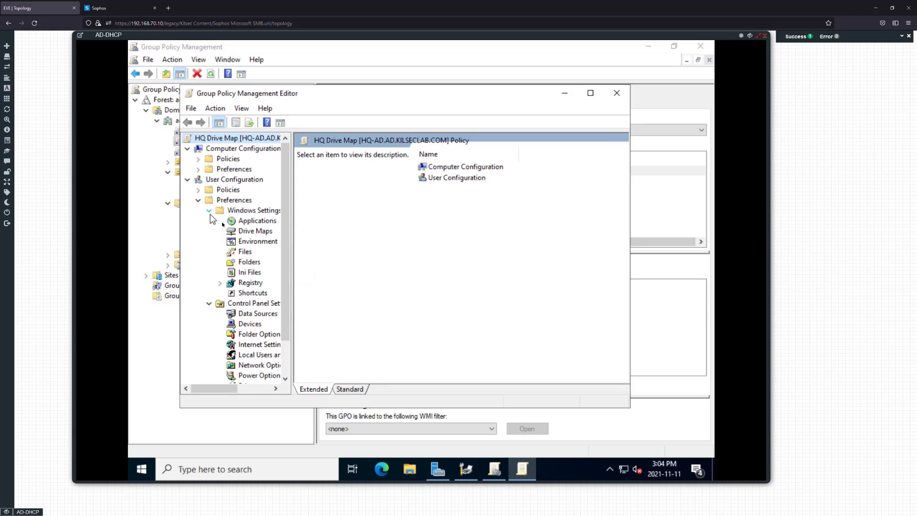
click(249, 231)
right_click(451, 223)
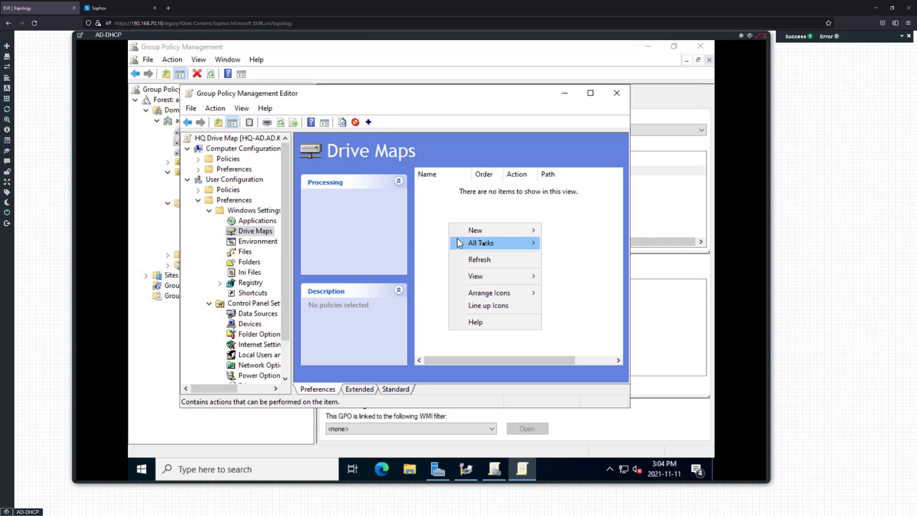
mouse_move(552, 231)
click(592, 230)
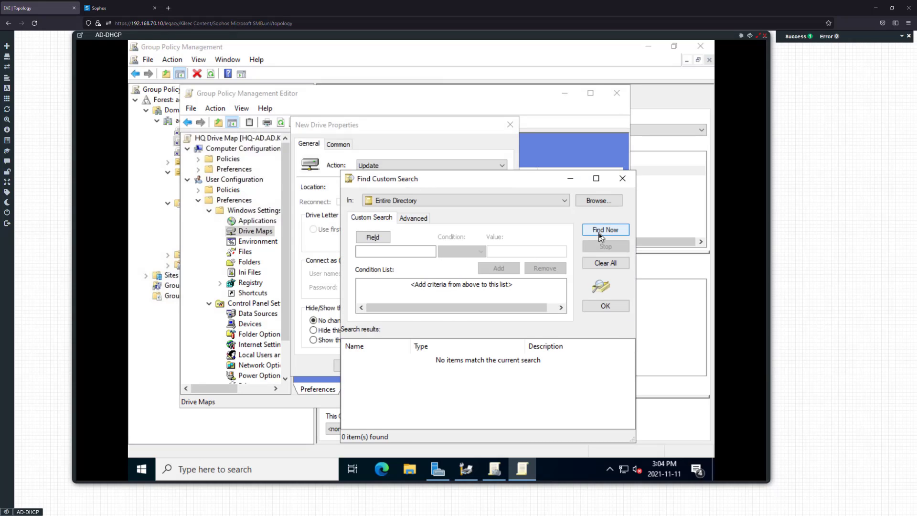
Dismiss the search and drive-letter prompts, start the Location with \\, and open File Explorer
click(535, 200)
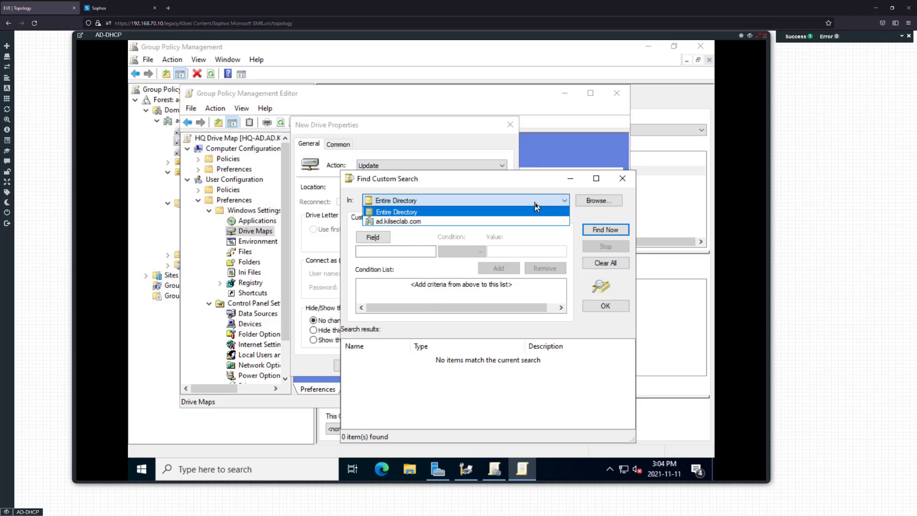
click(536, 206)
click(623, 179)
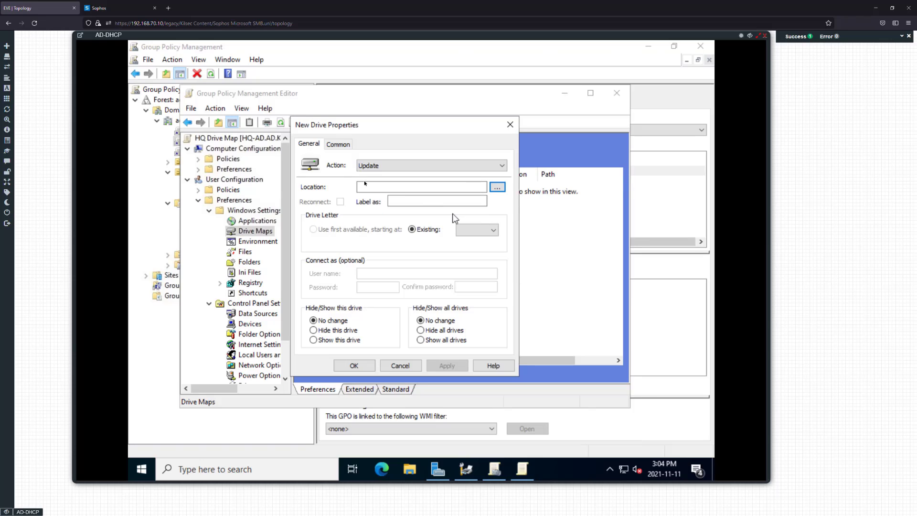
click(329, 145)
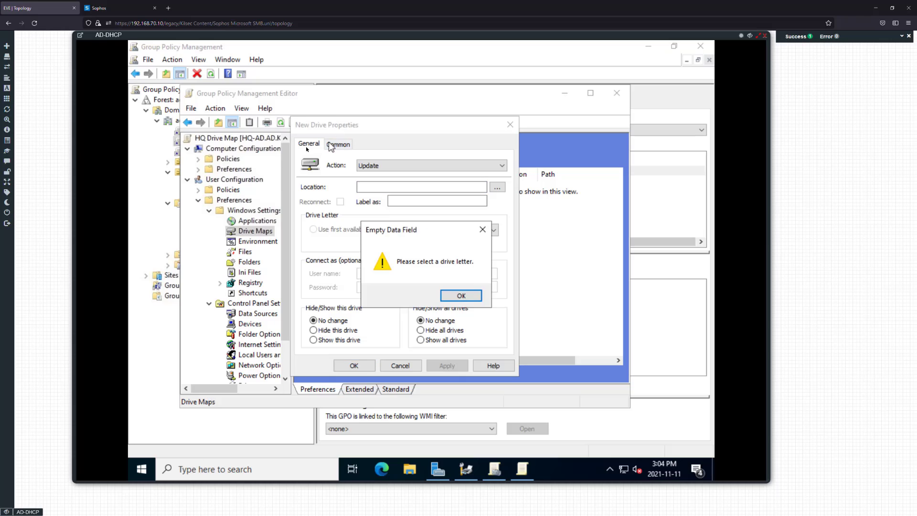
key(Return)
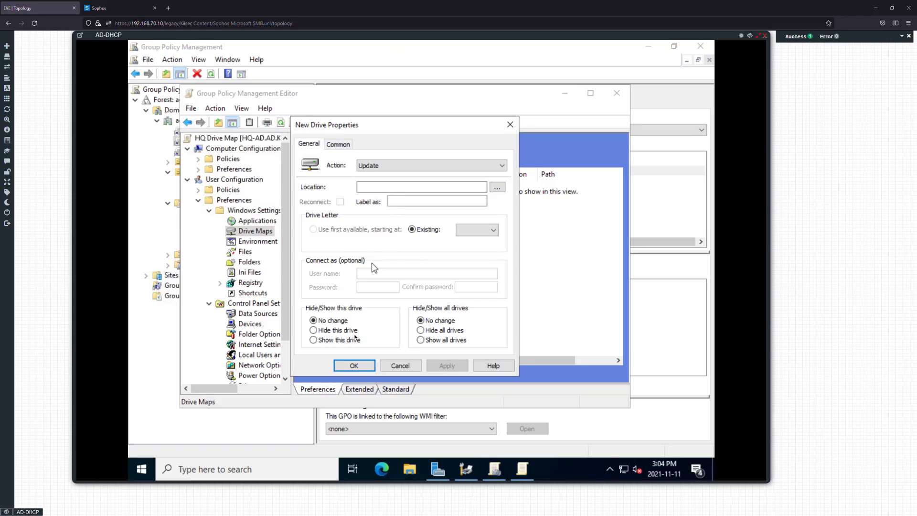
click(480, 231)
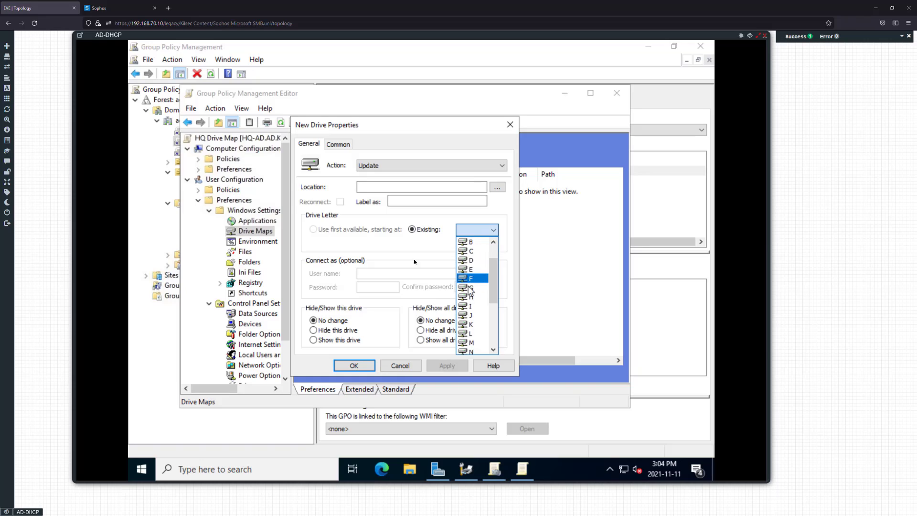
click(388, 186)
text(\\)
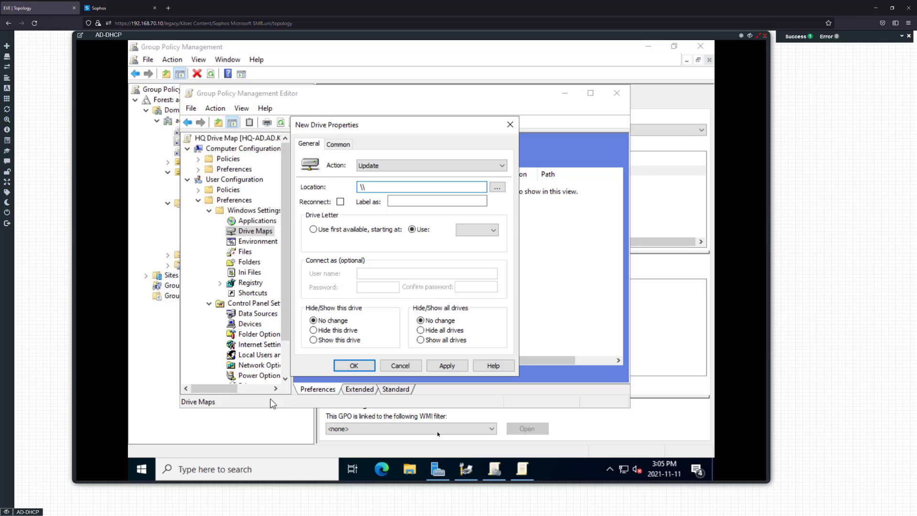
click(410, 469)
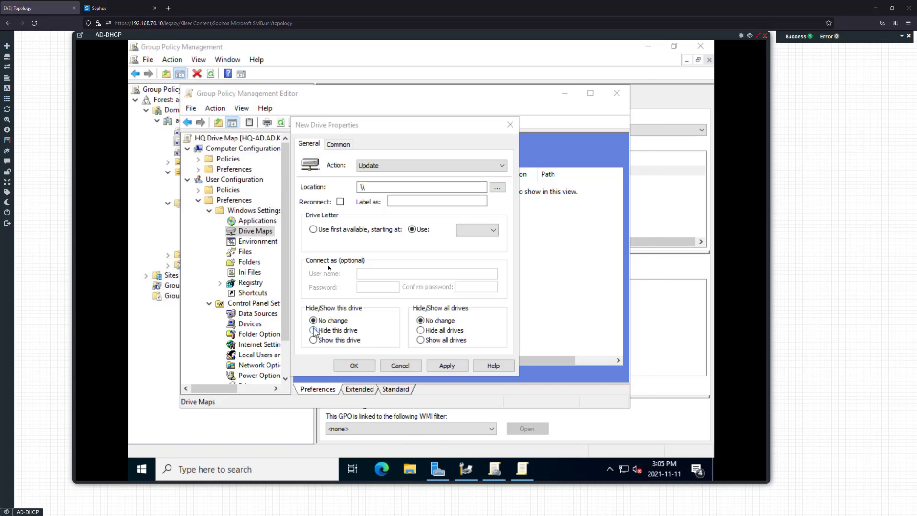
Check the HQ Share folder's network path, \\HQ-AD\HQ Share, in its Sharing properties on Local Disk (C:)
click(238, 229)
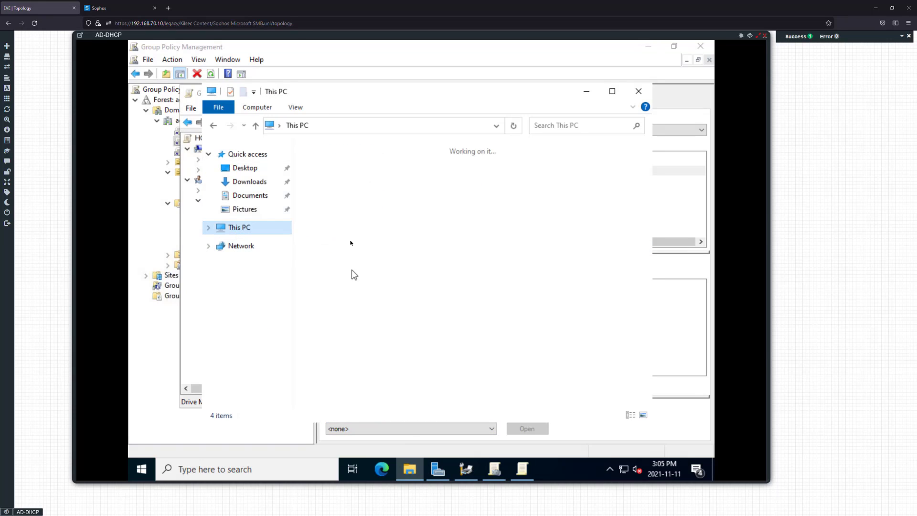
double_click(356, 342)
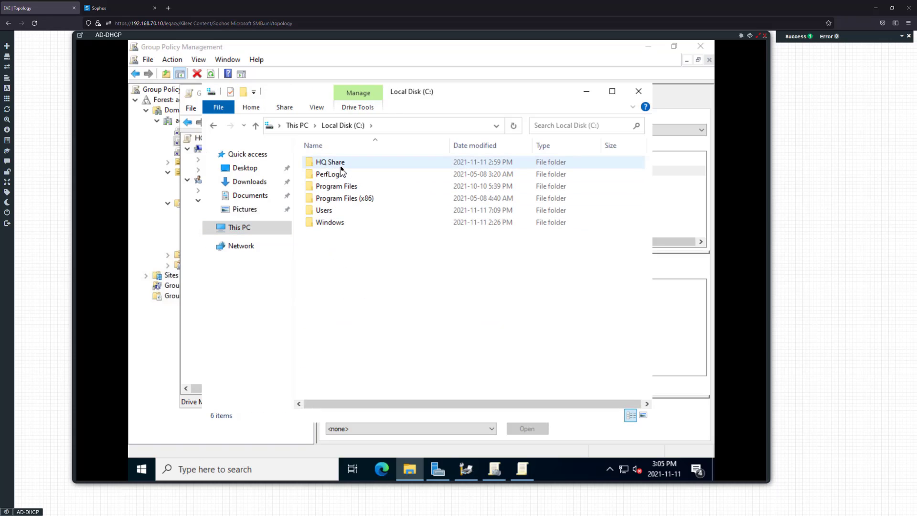
click(342, 167)
right_click(342, 167)
click(381, 358)
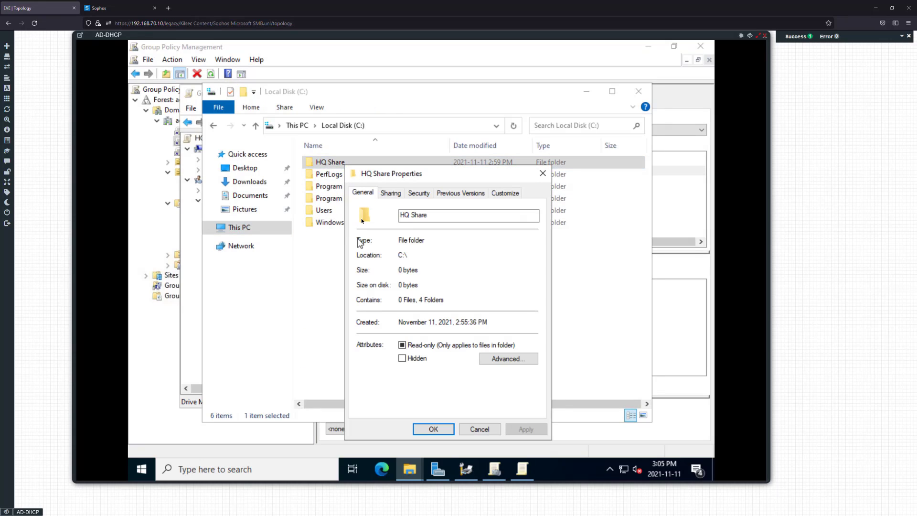
click(399, 195)
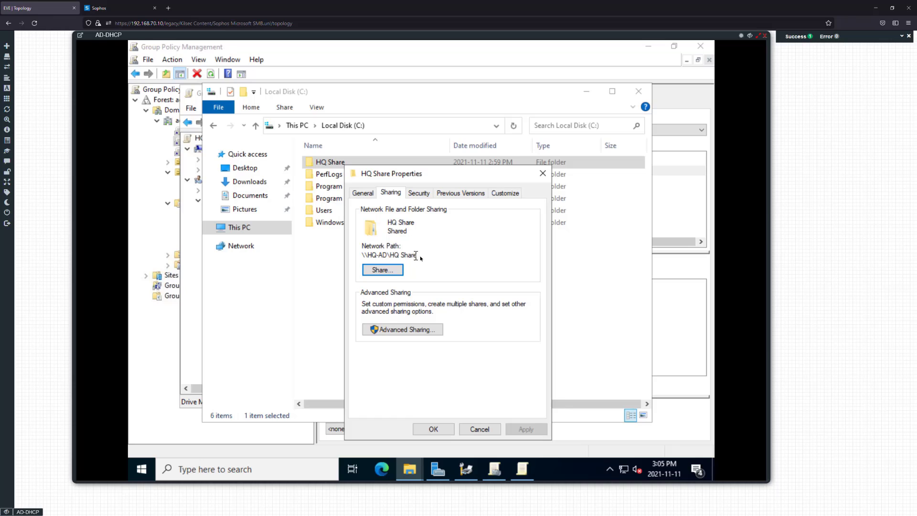
drag(416, 255, 366, 261)
Bring the New Drive Properties dialog back to the front
click(521, 469)
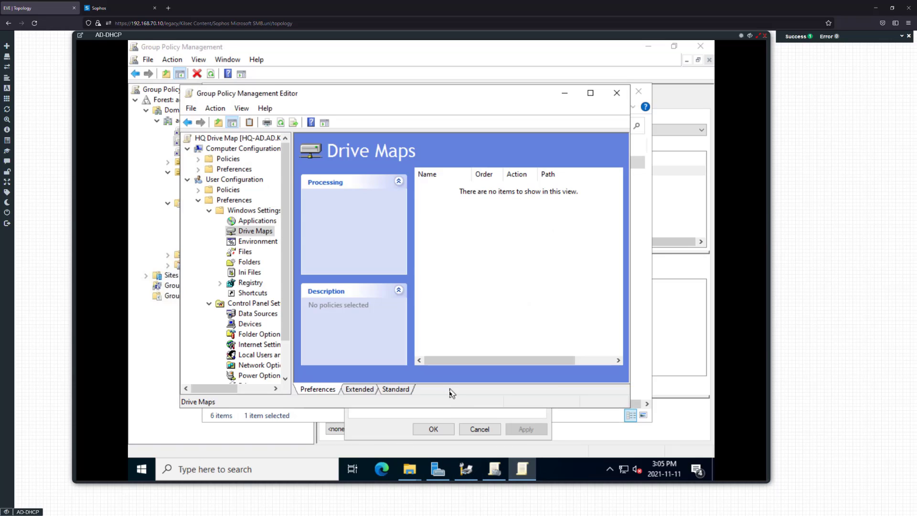
click(358, 471)
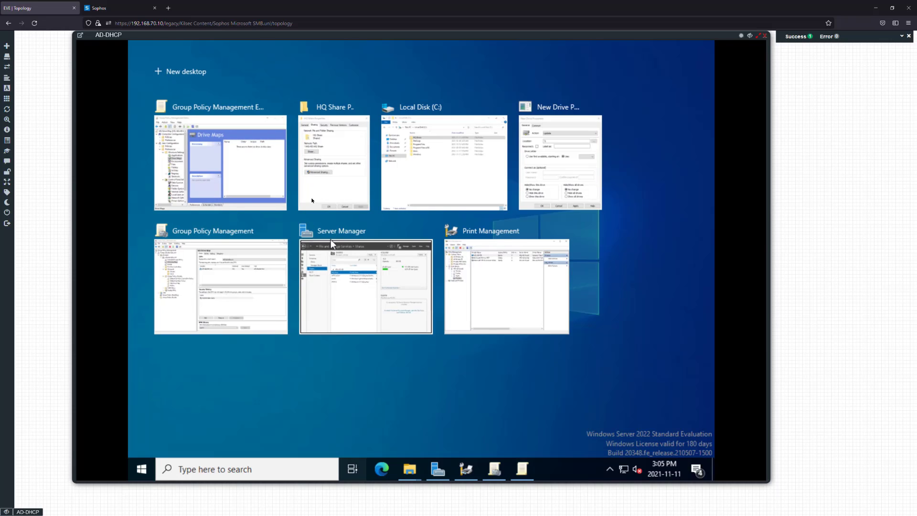
click(555, 154)
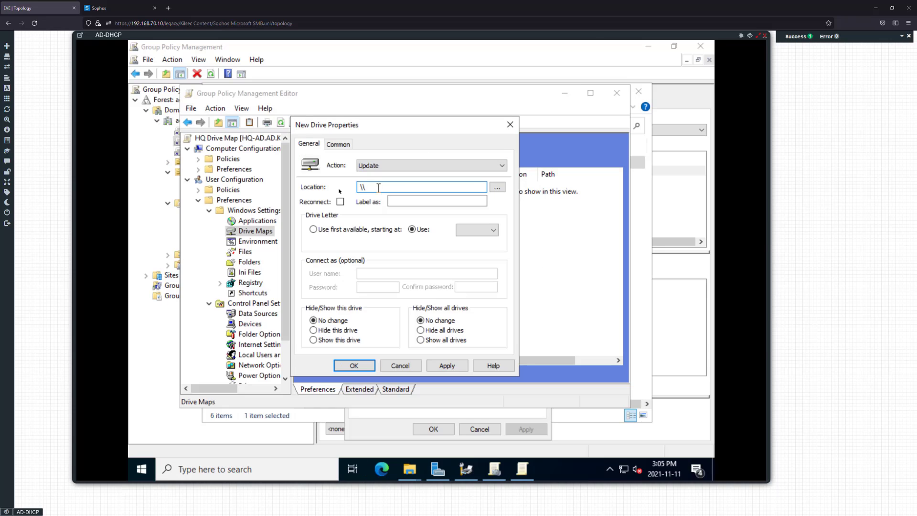
Point the new drive at \\HQ-AD\HQ Share, labelled HQ Share, using drive letter H
text(HQ-AD\HQ Share)
click(430, 202)
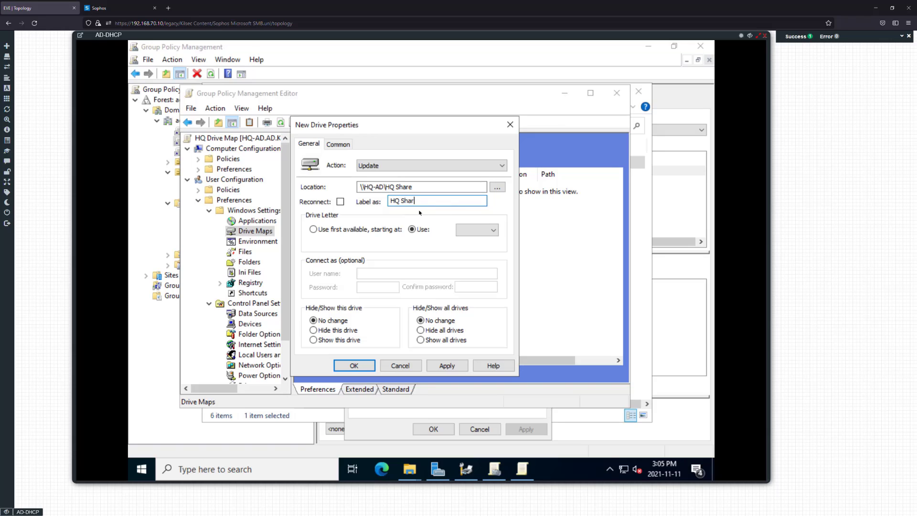
click(345, 231)
click(414, 230)
click(477, 229)
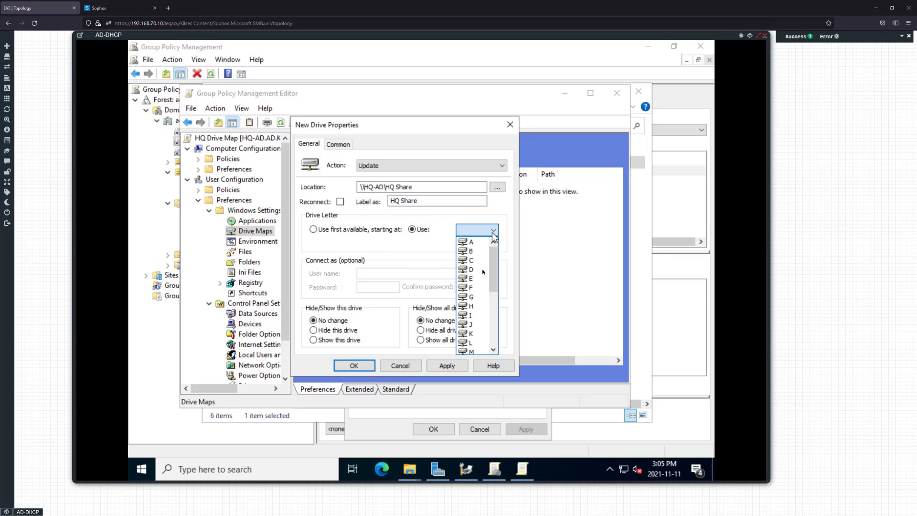
scroll(477, 306, down, 3)
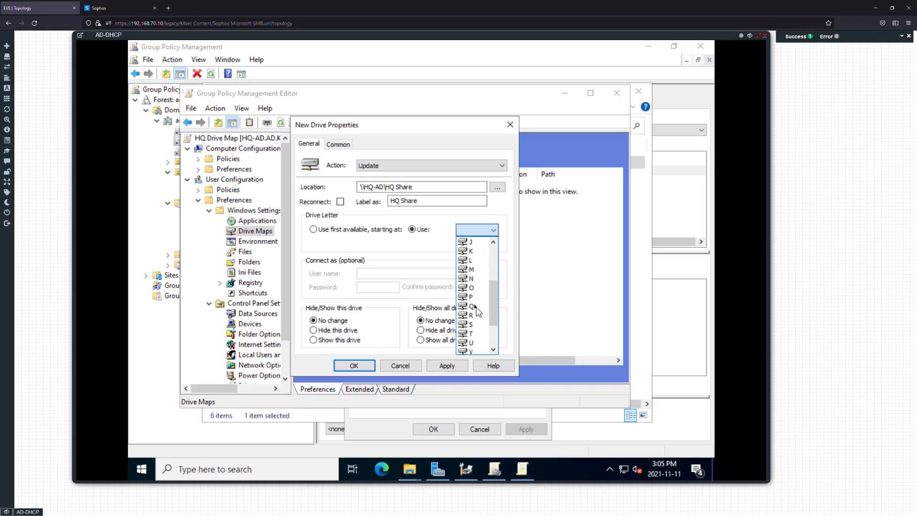
scroll(477, 270, up, 1)
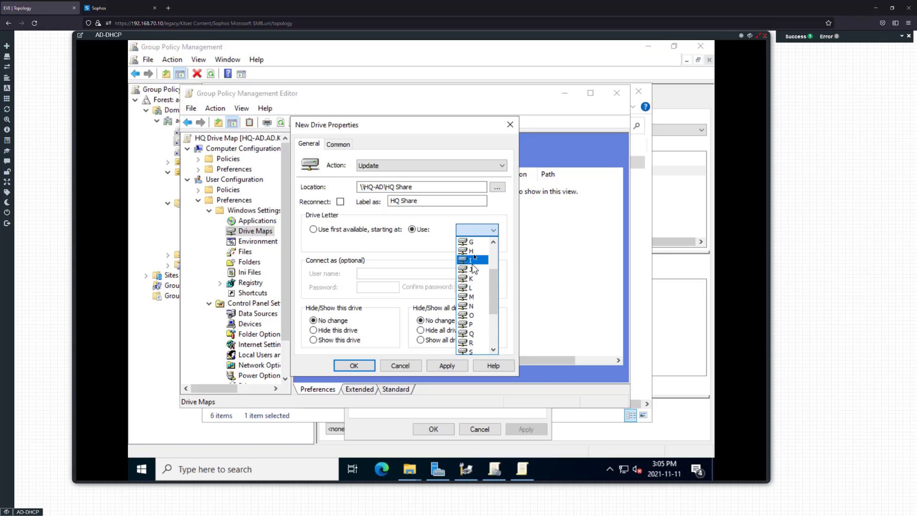
click(474, 251)
click(337, 144)
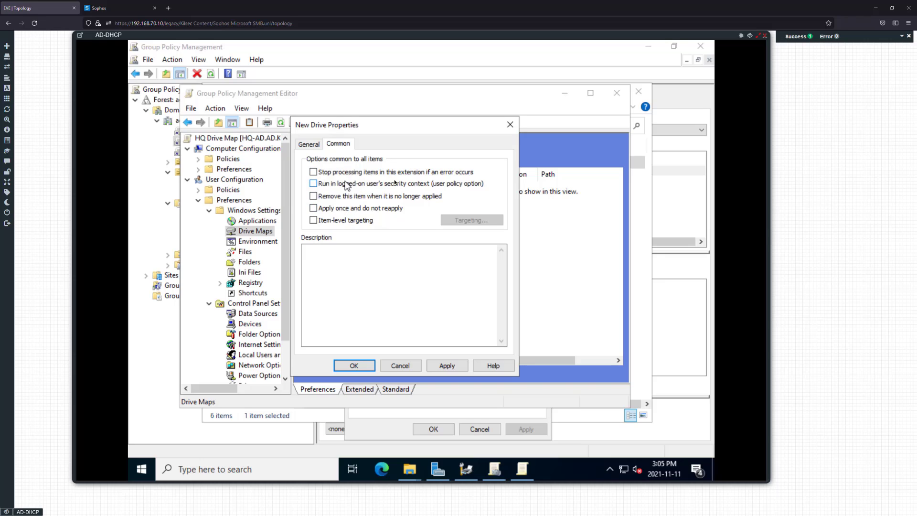
Look at item-level targeting without adding anything, then apply and save the H: drive mapping
click(356, 220)
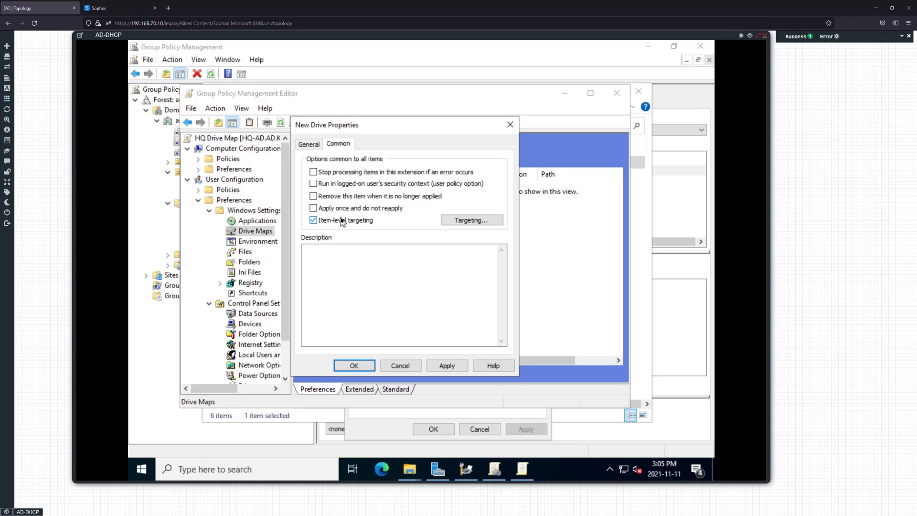
click(488, 221)
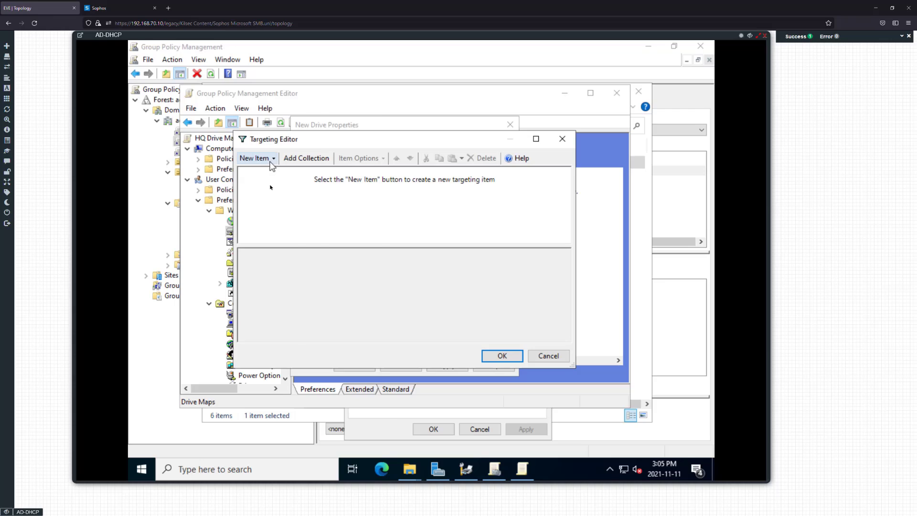
click(258, 158)
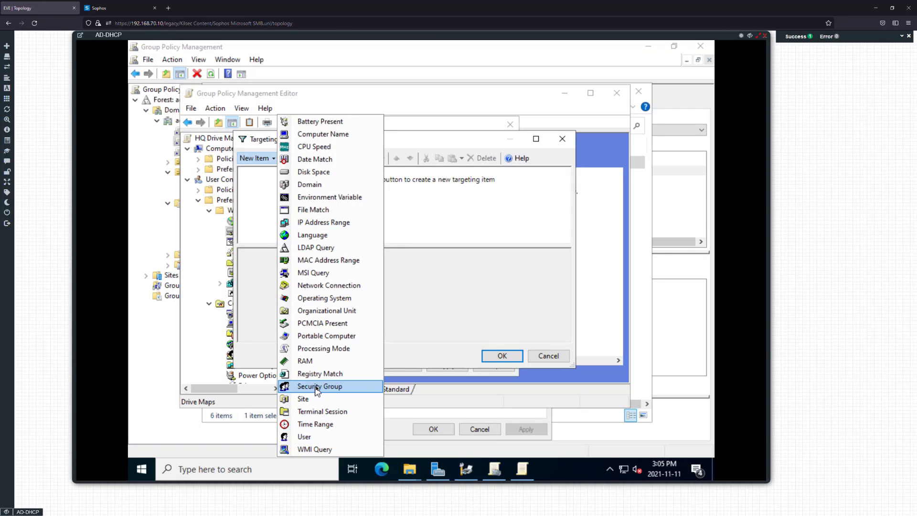
click(458, 273)
click(549, 356)
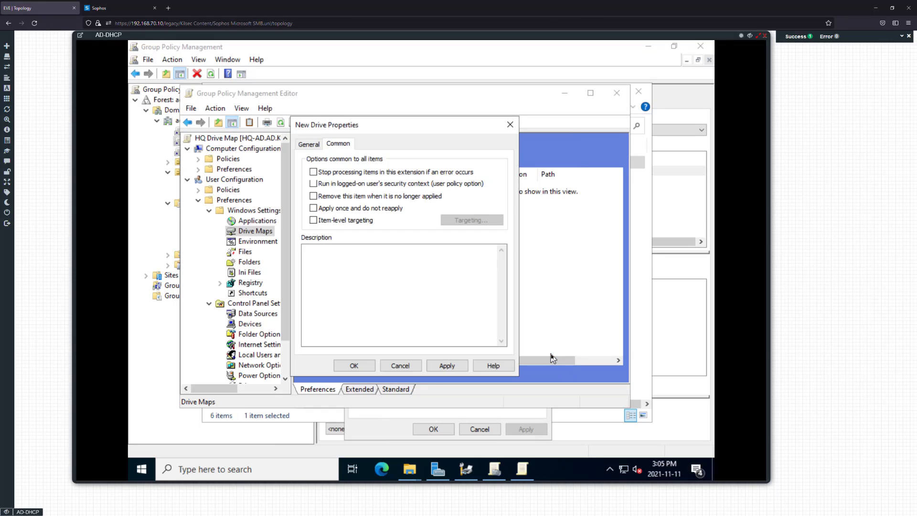
click(439, 366)
click(354, 366)
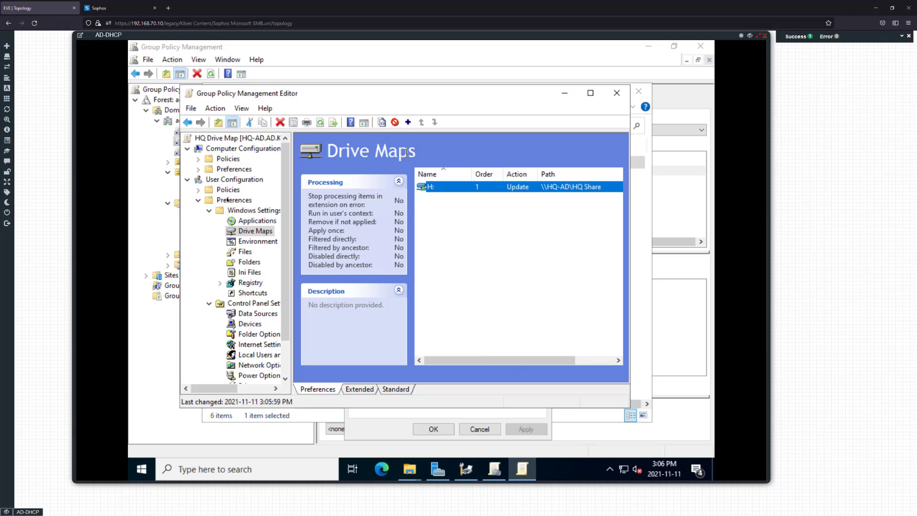
Close the Group Policy Management Editor and cancel the HQ Share Properties dialog
click(208, 210)
click(197, 199)
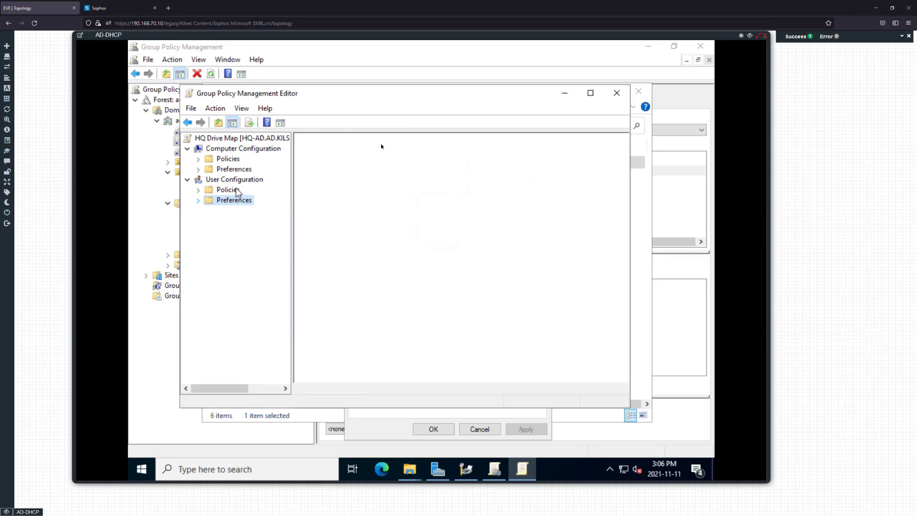
click(616, 92)
click(475, 427)
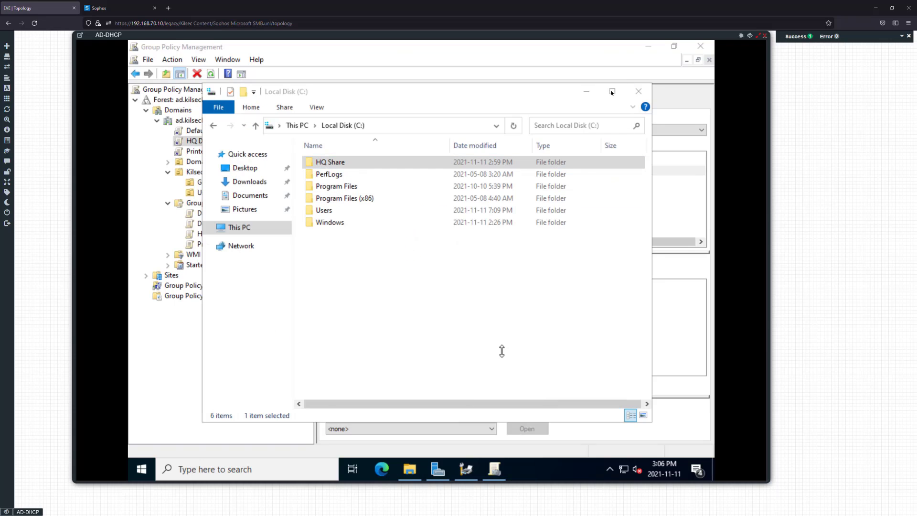